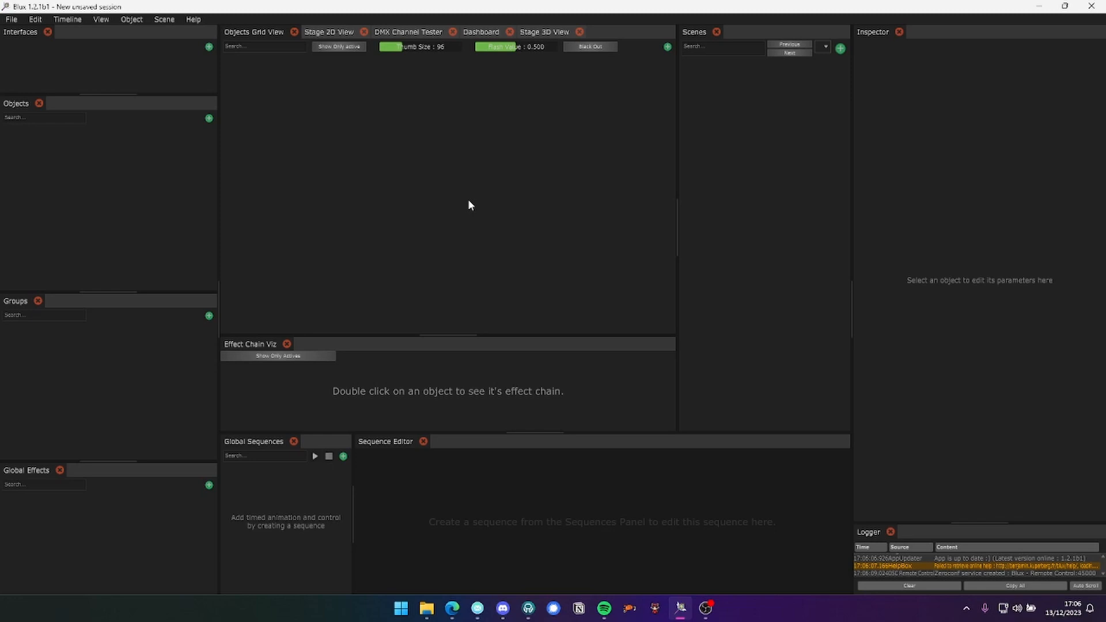
Show the Stage 3D View and examine its checkered floor from different angles
left_click(545, 33)
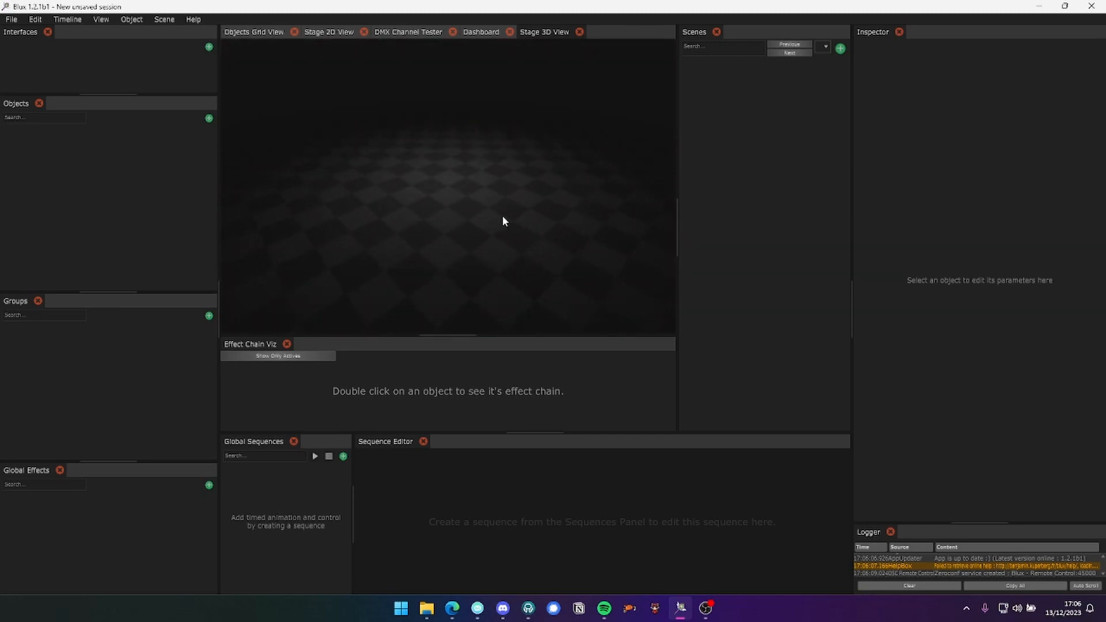
left_click_drag(516, 225, 535, 143)
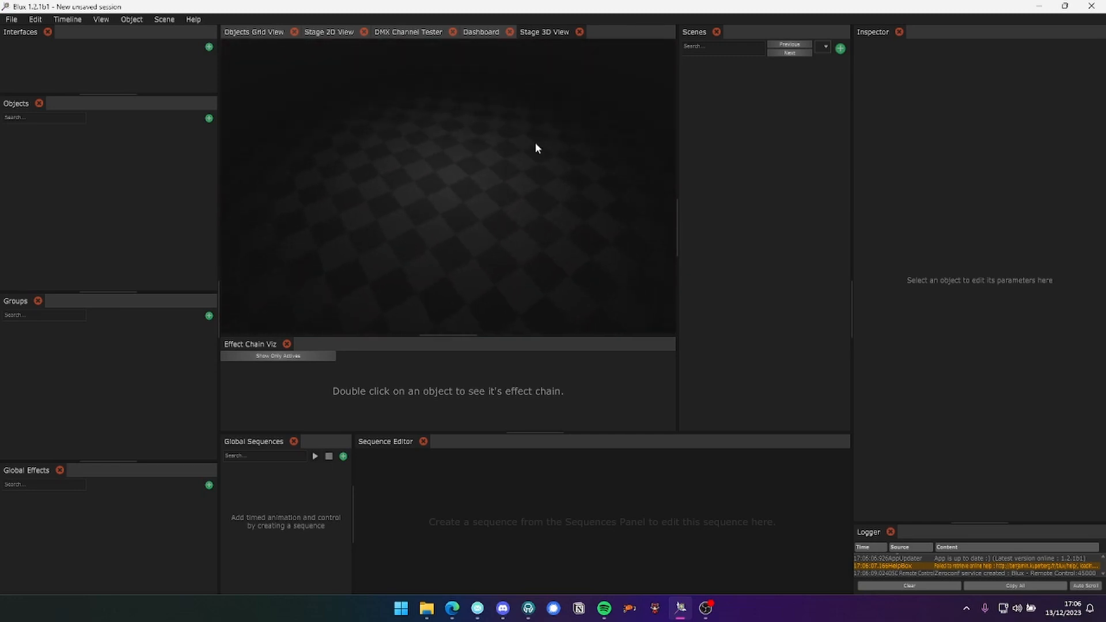
left_click_drag(548, 198, 543, 200)
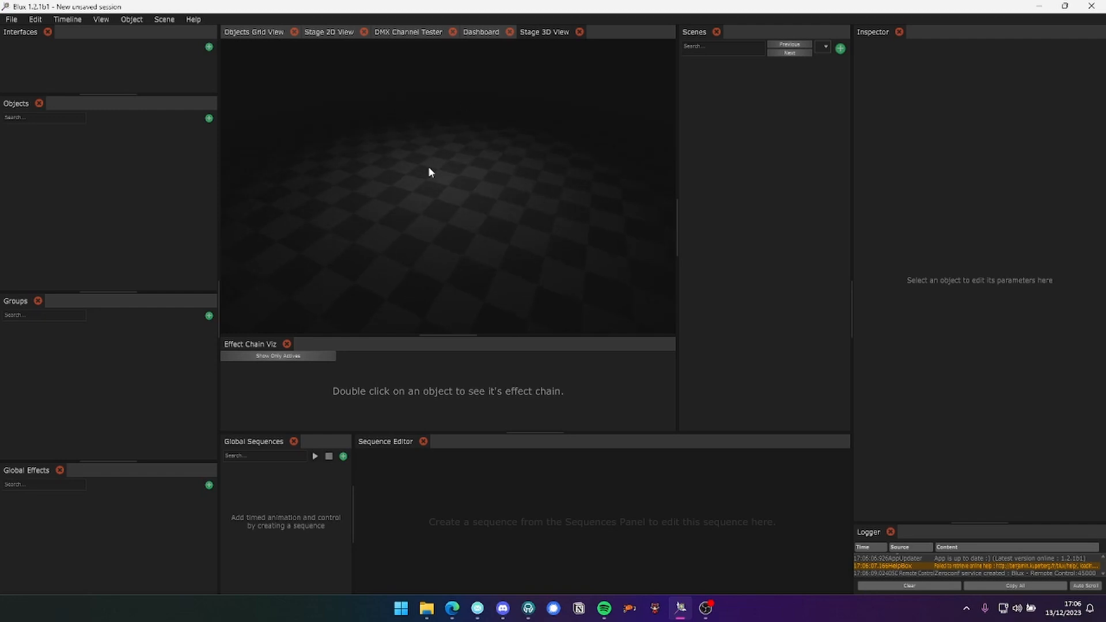
left_click(101, 19)
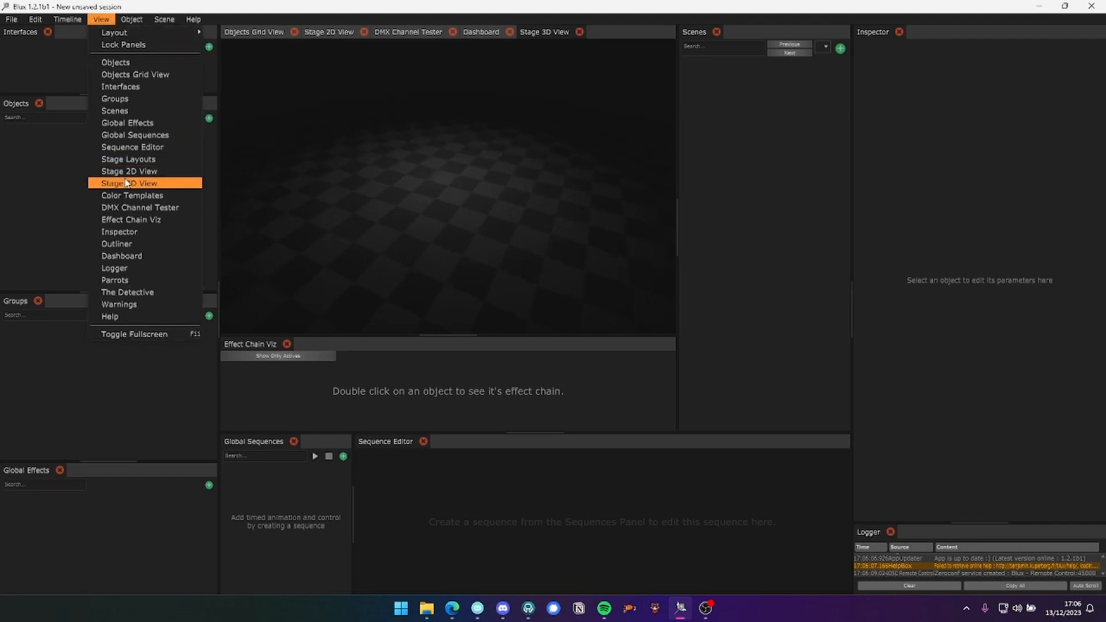
left_click(147, 185)
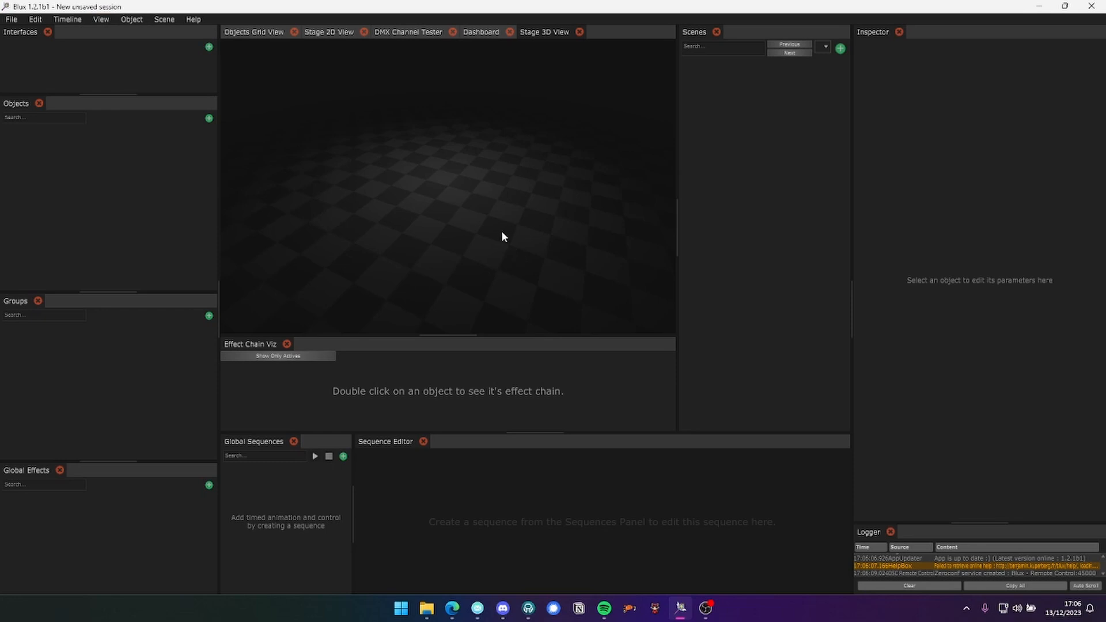
left_click_drag(502, 214, 504, 227)
Switch to Edge and download server.zip from the 0.2 release on the BluxWebViz releases page
left_click(452, 608)
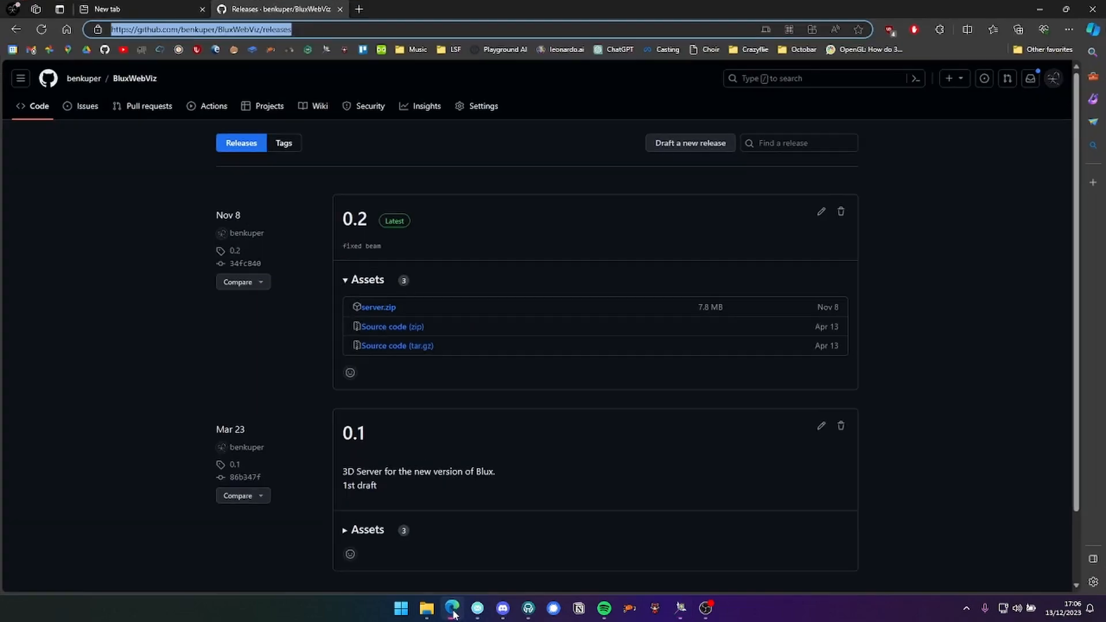
left_click(183, 32)
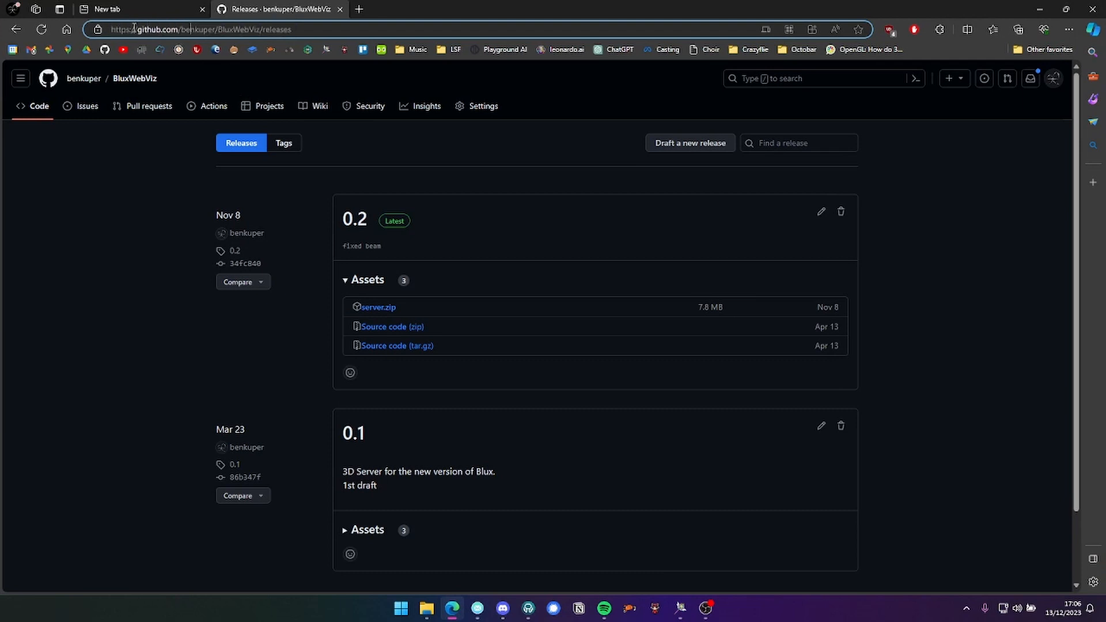
left_click_drag(113, 30, 329, 32)
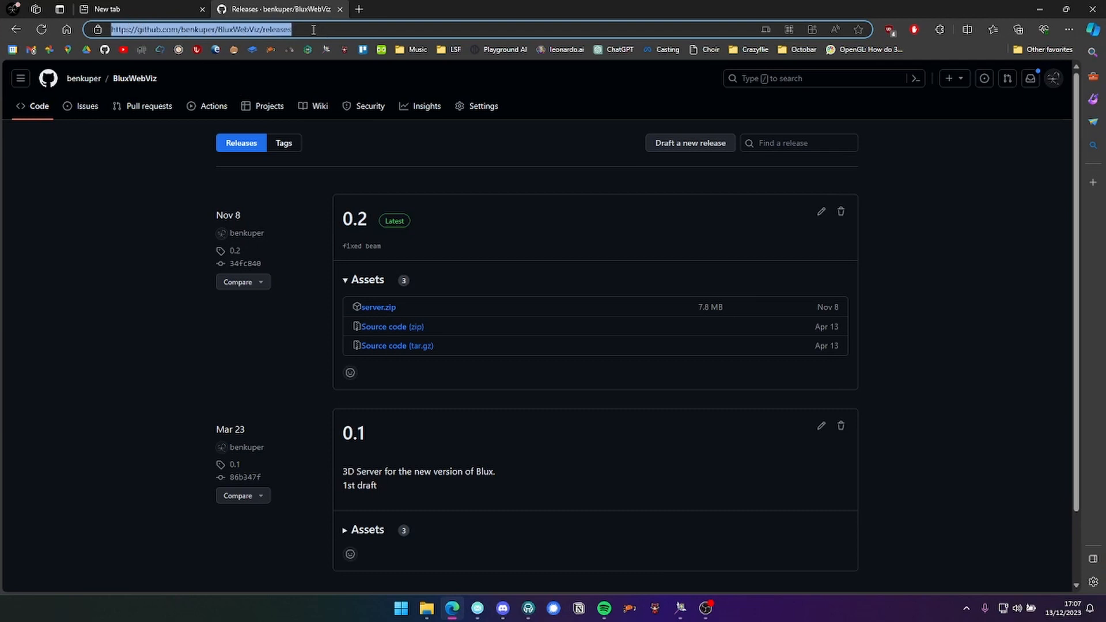
left_click(316, 29)
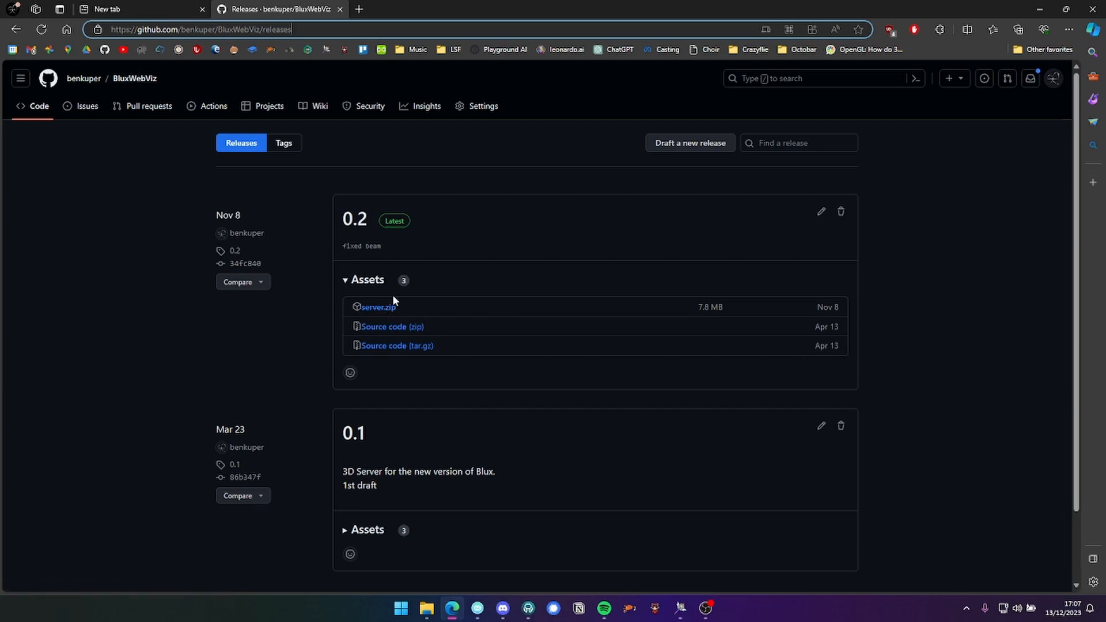
left_click(386, 311)
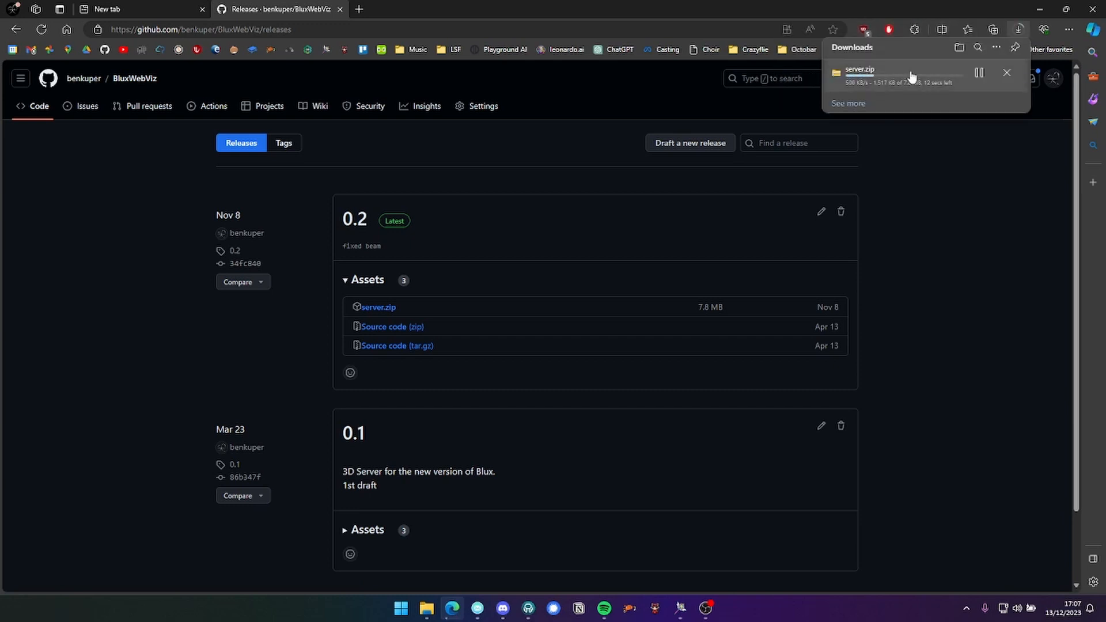
Switch to File Explorer and open the server folder inside Documents > Blux
left_click(427, 606)
left_click_drag(655, 50, 463, 42)
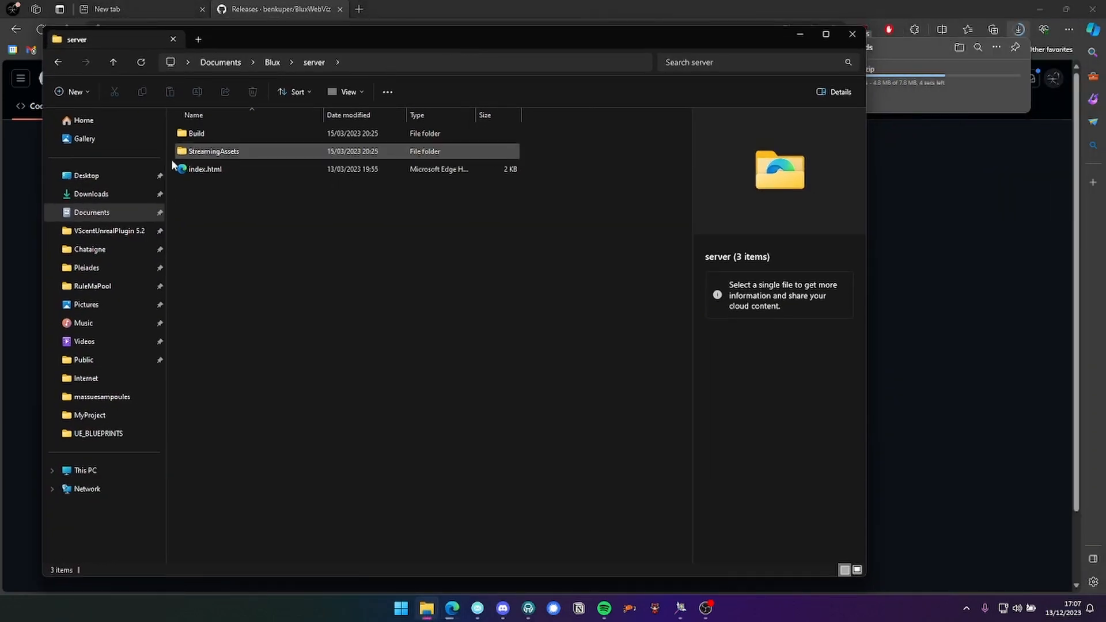
left_click(91, 212)
double_click(206, 241)
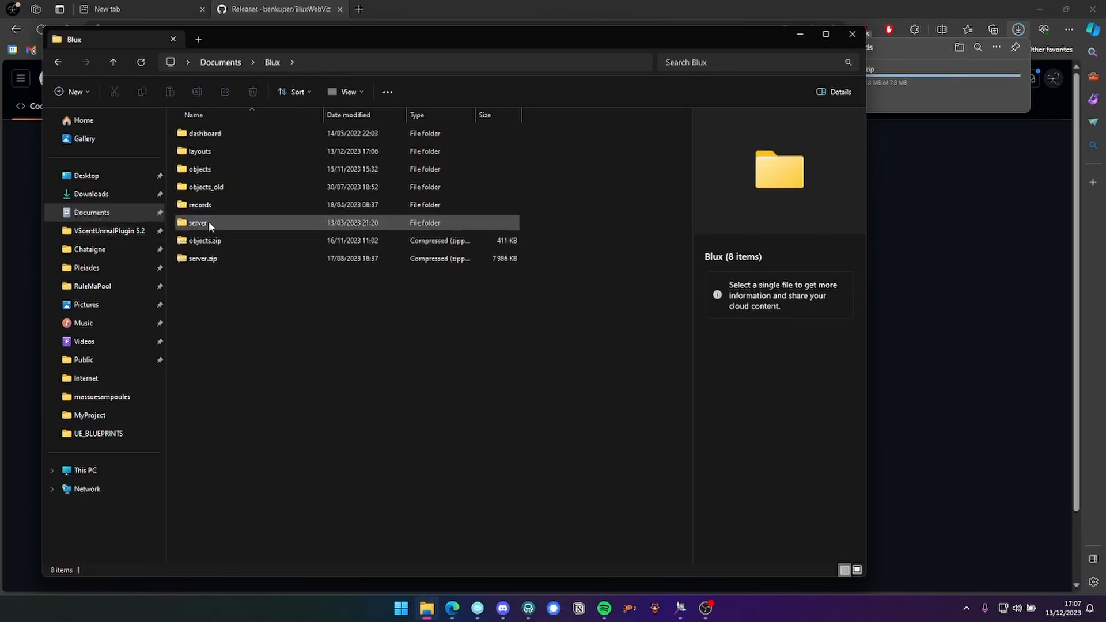
double_click(210, 223)
mouse_move(886, 85)
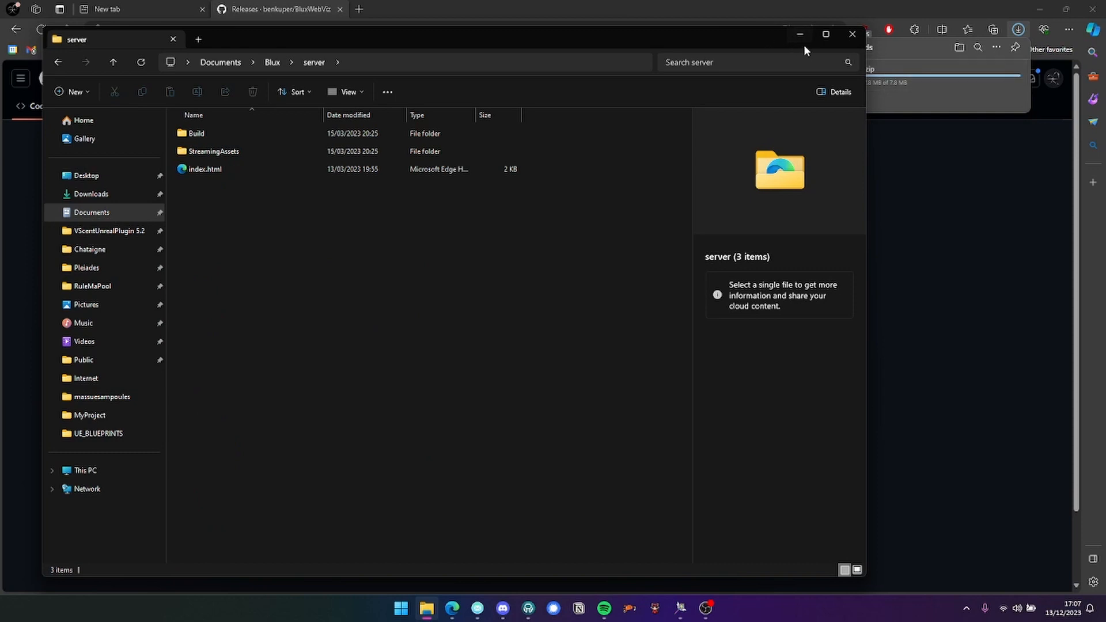
Open the downloaded server.zip and copy its server folder into Documents > Blux, replacing the existing files
left_click(874, 84)
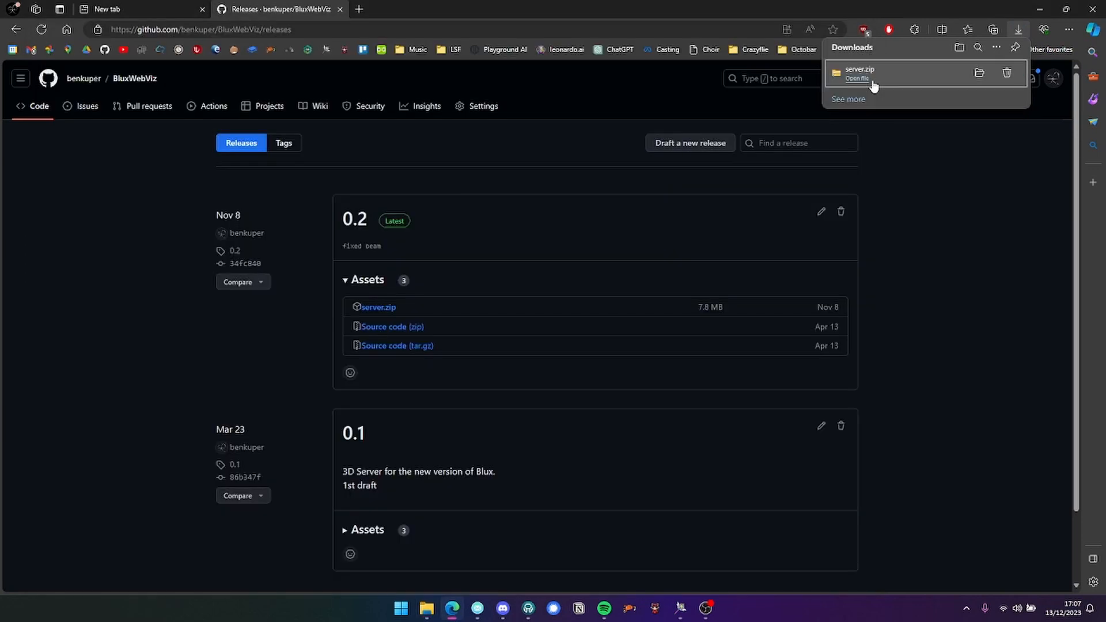
left_click(860, 80)
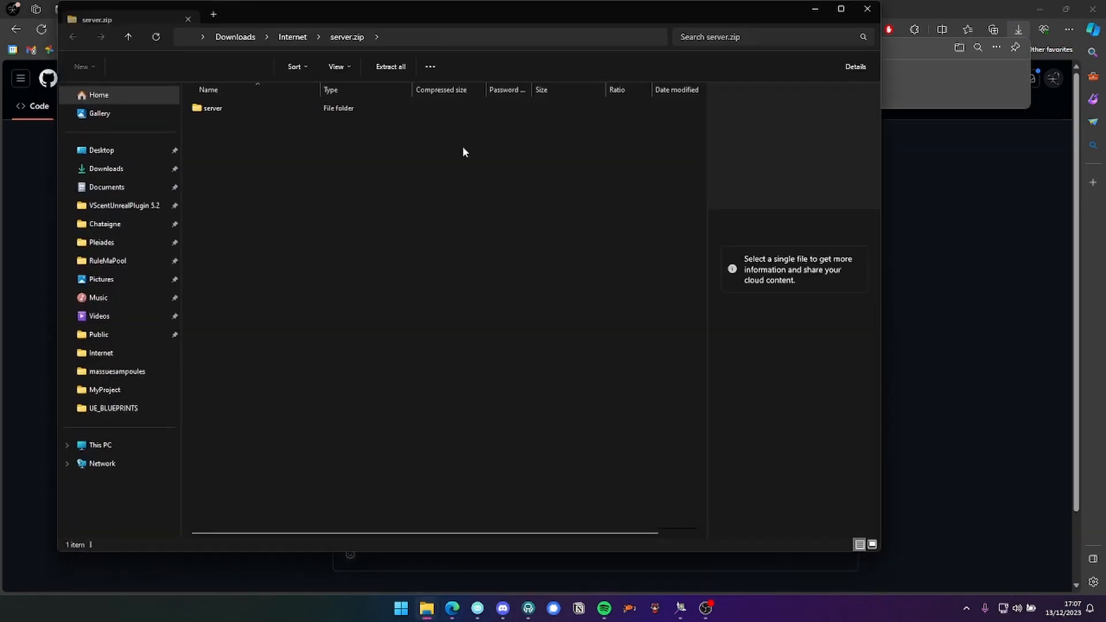
mouse_move(426, 608)
left_click(366, 501)
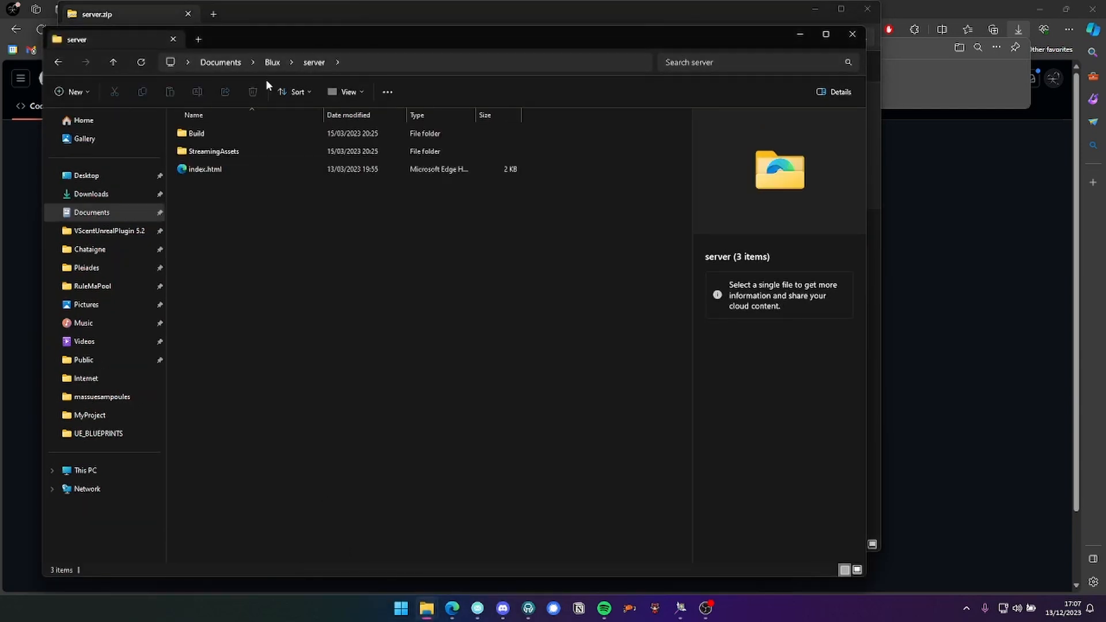
left_click(271, 62)
left_click_drag(293, 39, 615, 27)
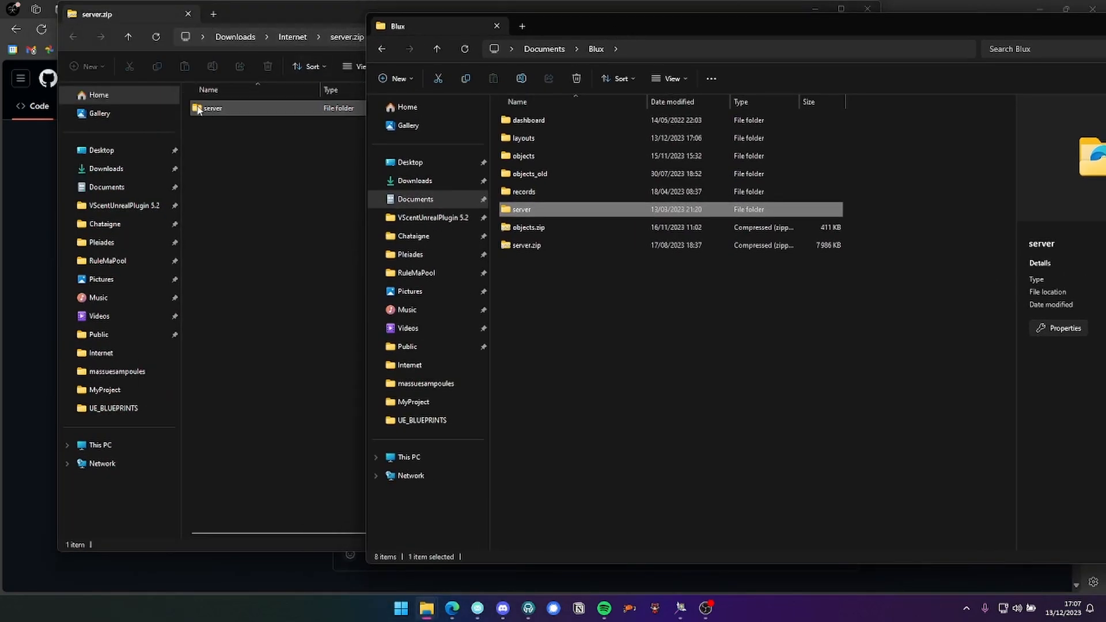
left_click_drag(212, 107, 574, 316)
left_click(274, 211)
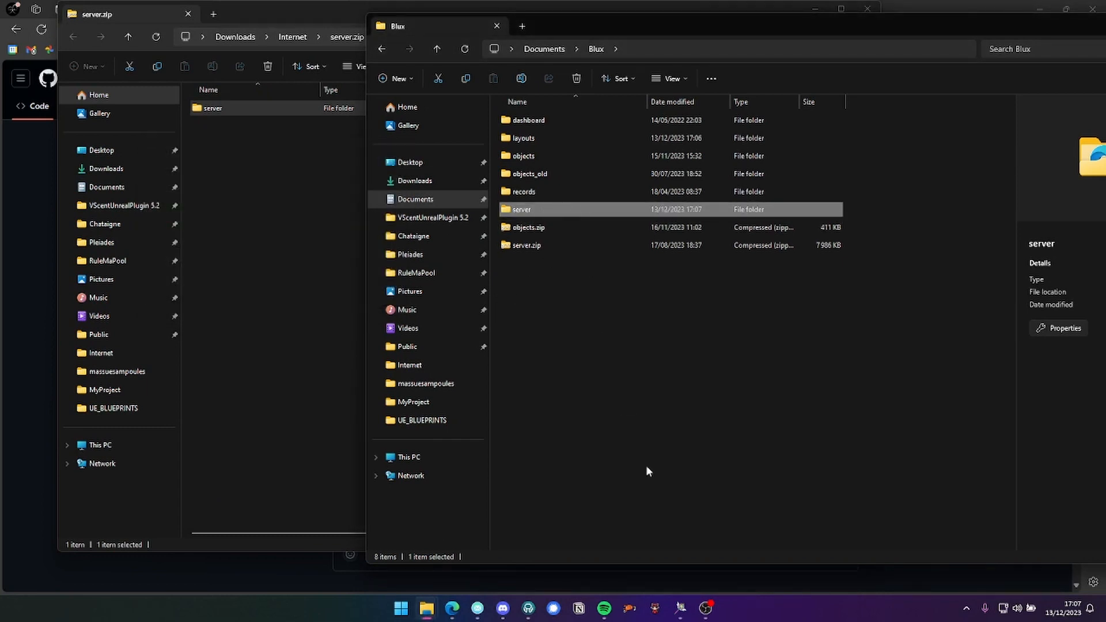
Check the contents of the updated Blux server folder in File Explorer, and return to Blux
left_click(678, 612)
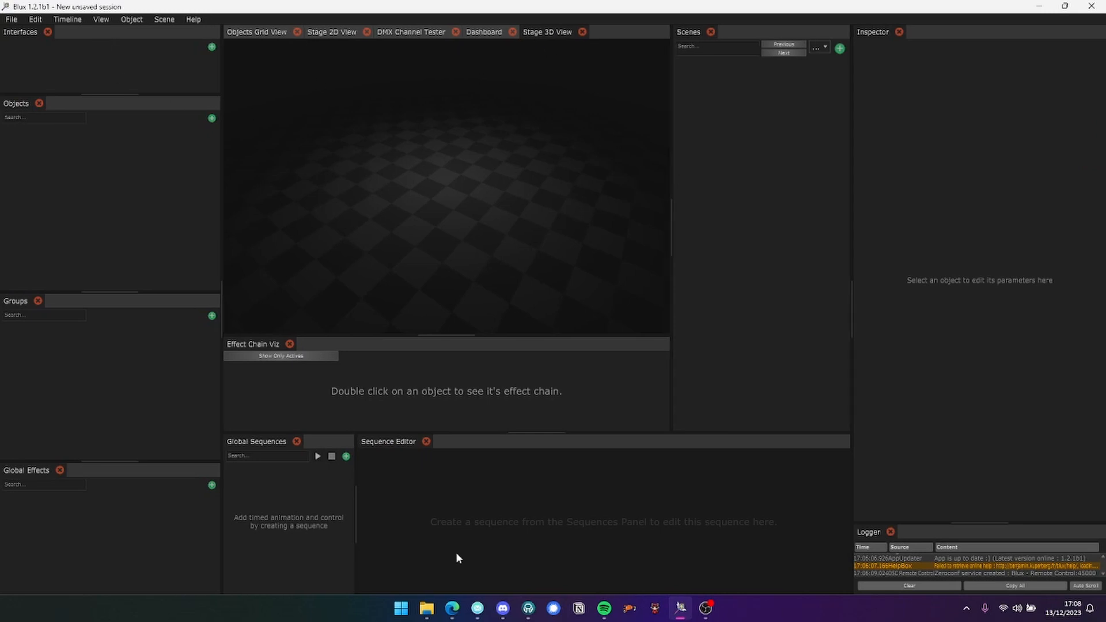
left_click(426, 608)
left_click_drag(769, 19, 496, 68)
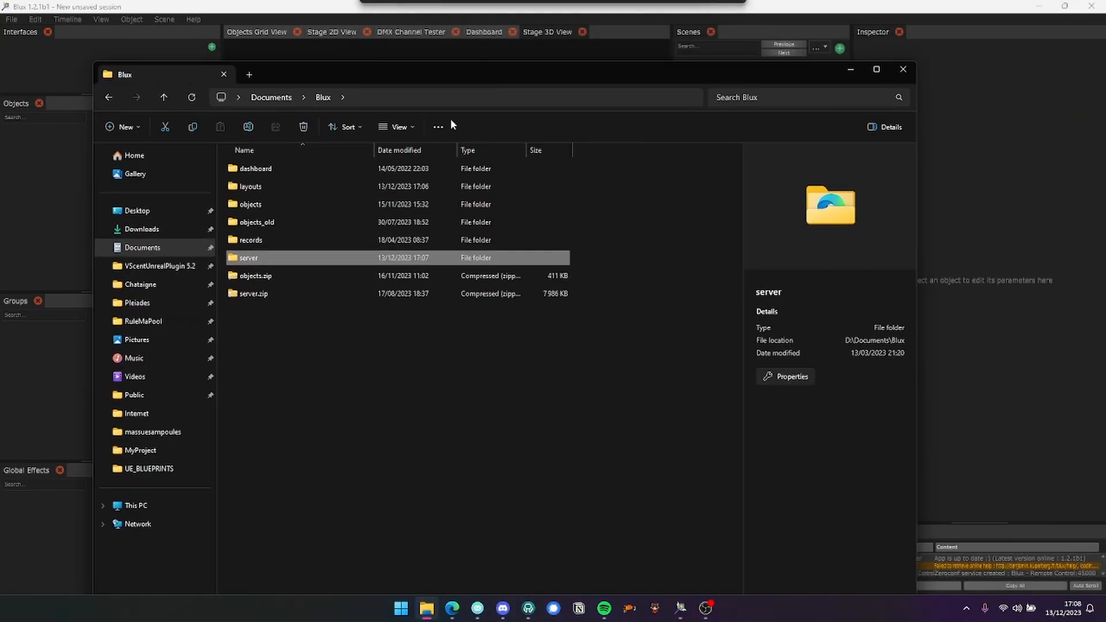
double_click(267, 257)
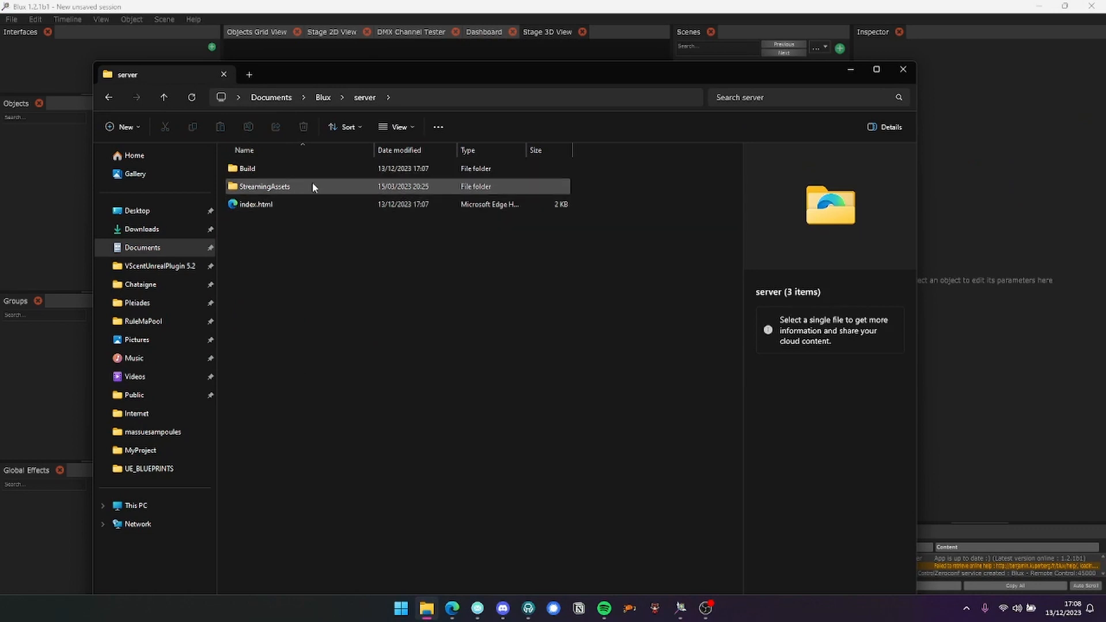
left_click(680, 14)
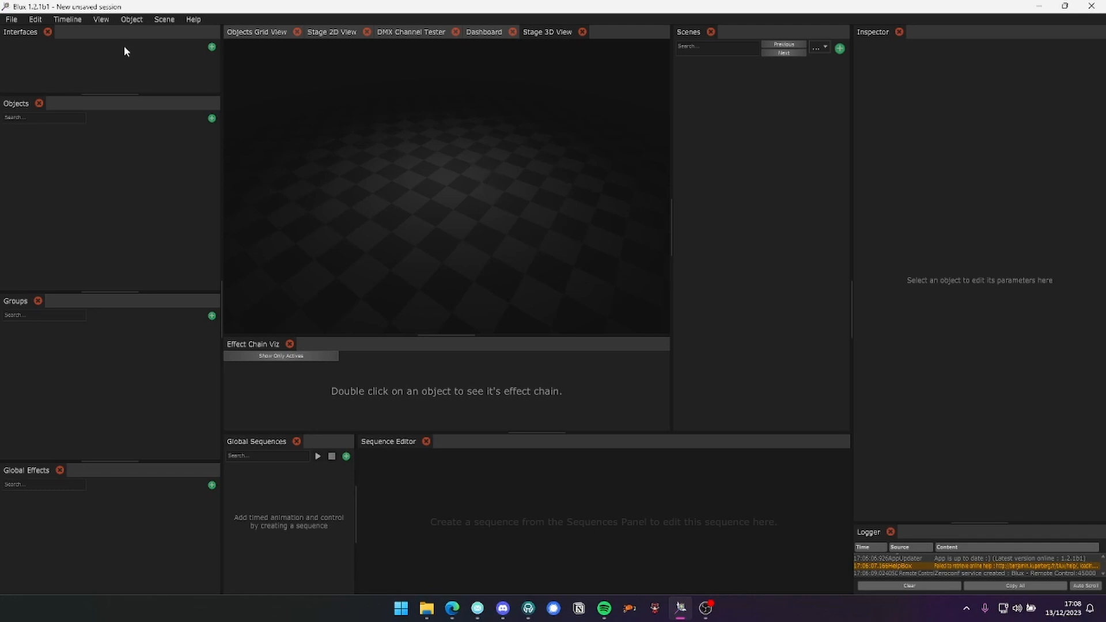
Open the Preferences to examine the Use OpenGL Renderer option, and dismiss the chat notification
left_click(11, 19)
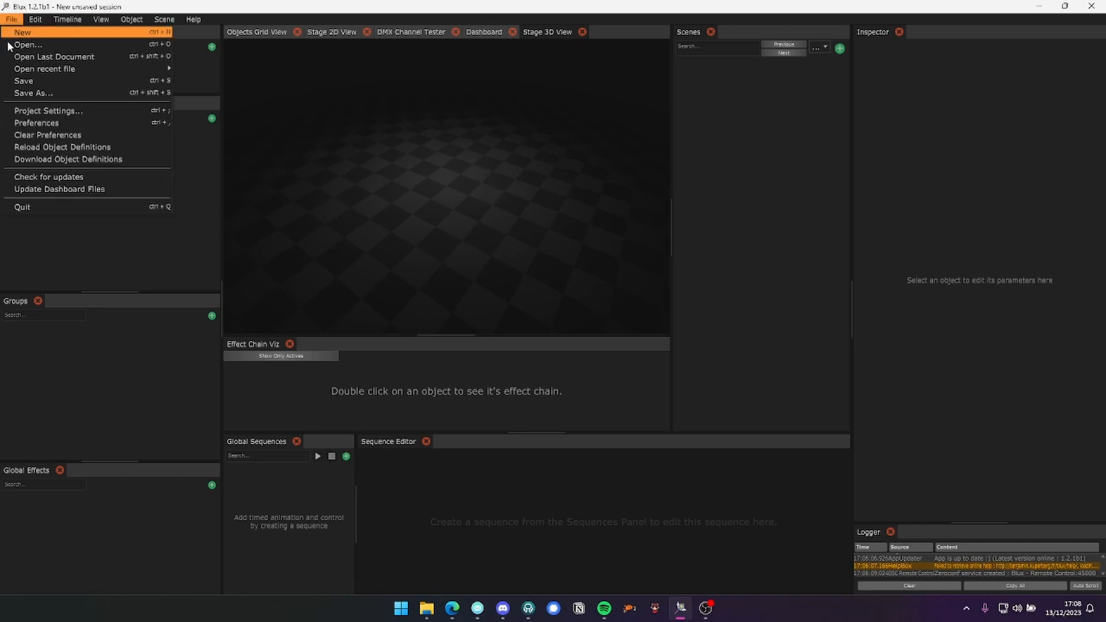
left_click(42, 123)
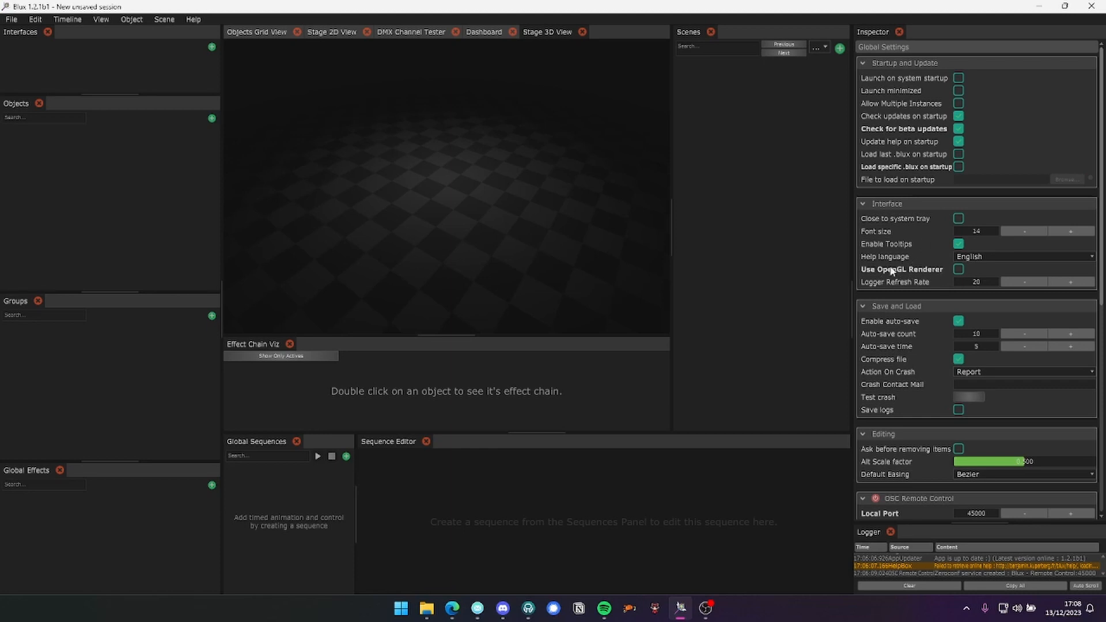
left_click(131, 150)
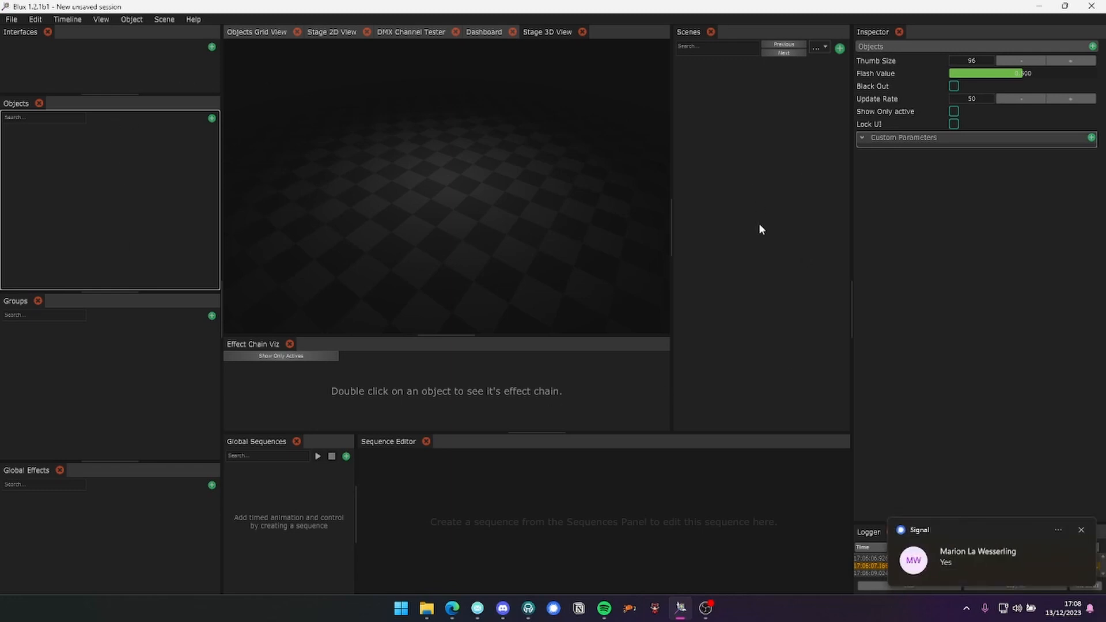
left_click(1081, 529)
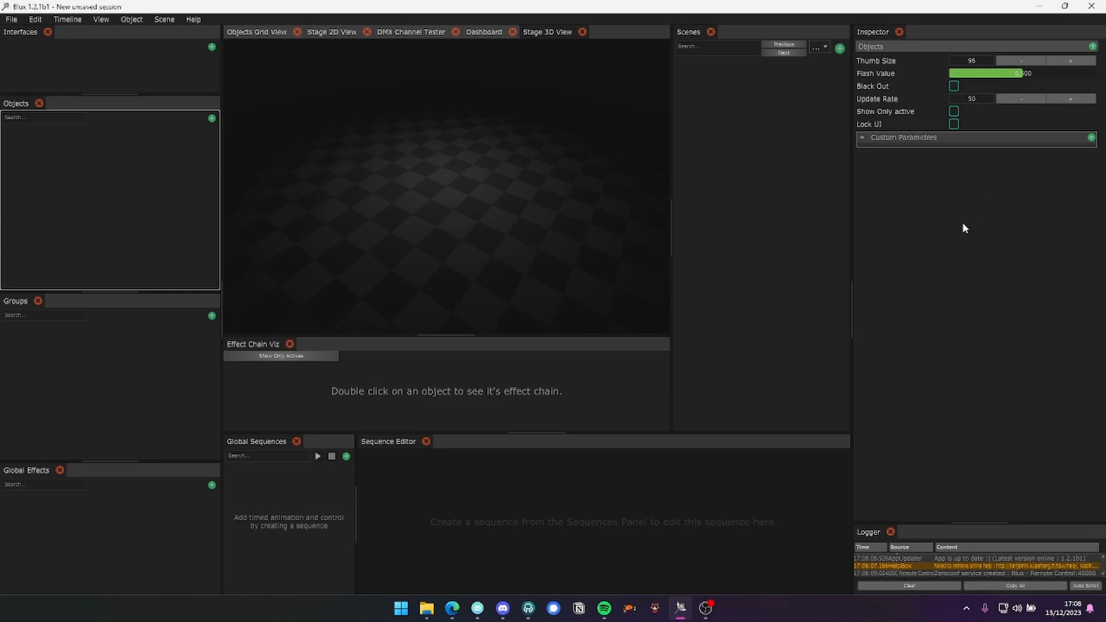
Close and reopen the Stage 3D View, docking it in the Dashboard's tab group, and widen the Objects column
left_click(582, 32)
left_click(101, 19)
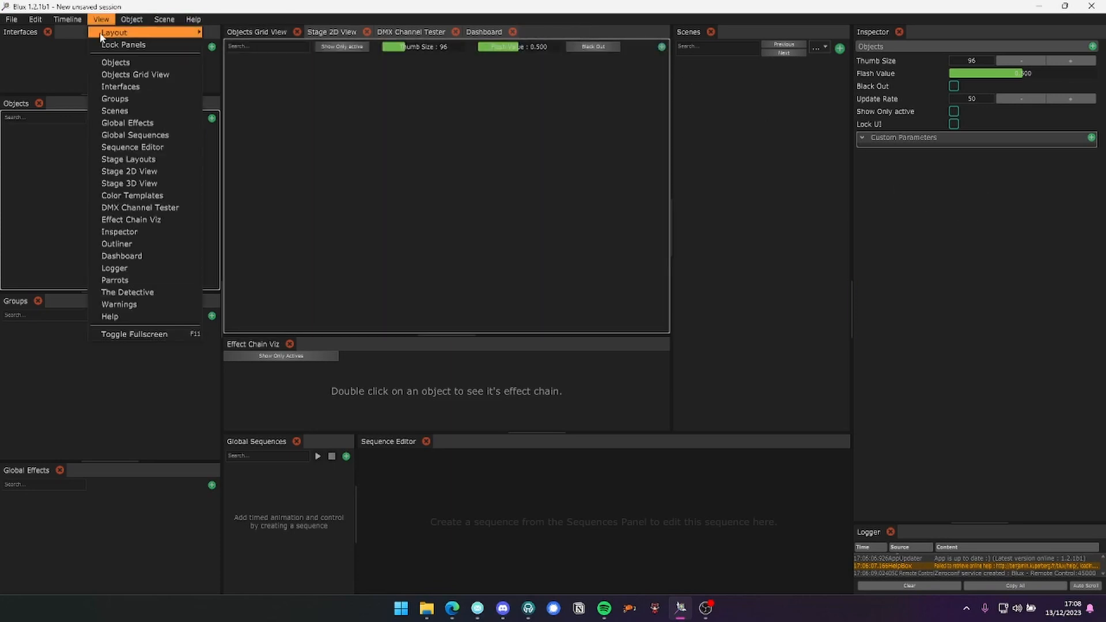
left_click(137, 185)
left_click_drag(89, 71, 435, 163)
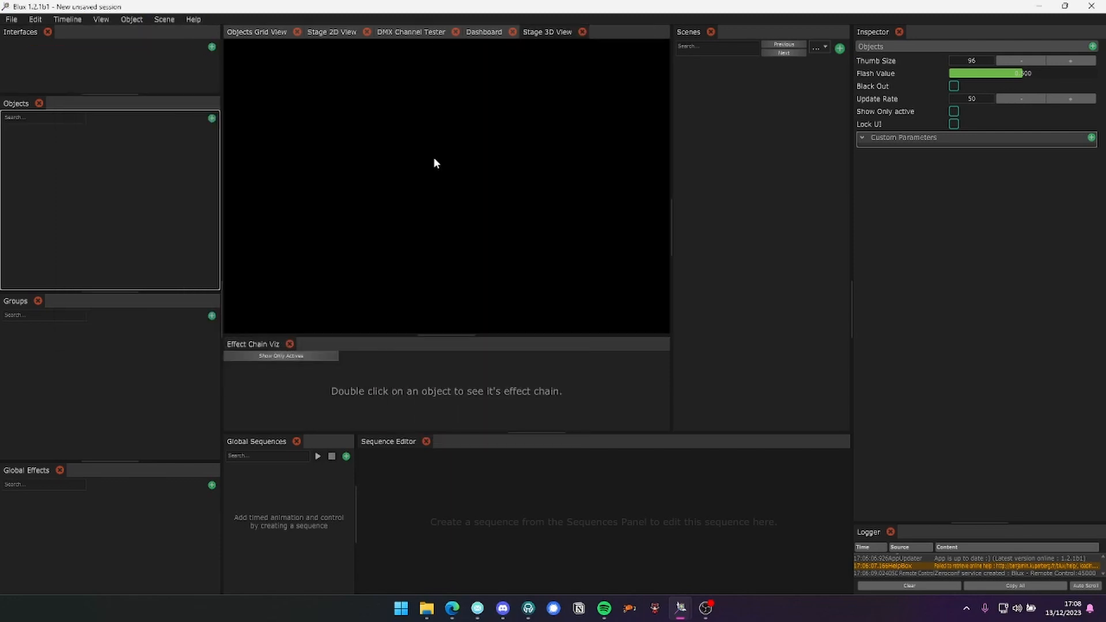
left_click_drag(221, 113, 294, 116)
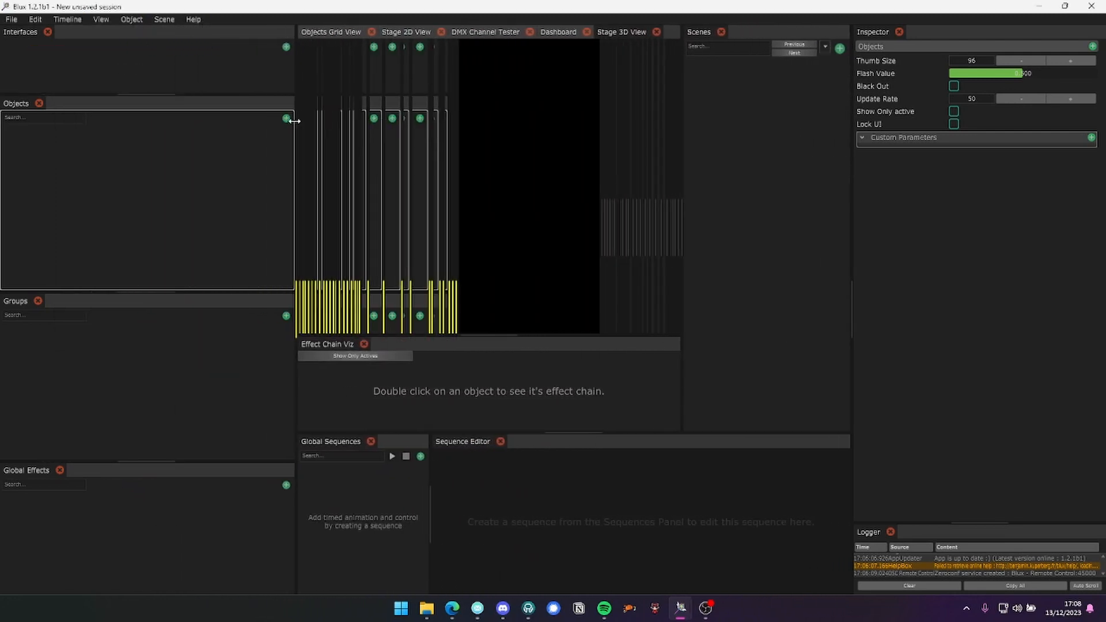
Save the session on the desktop as demo.blux, overwriting the existing file
key("ctrl+s")
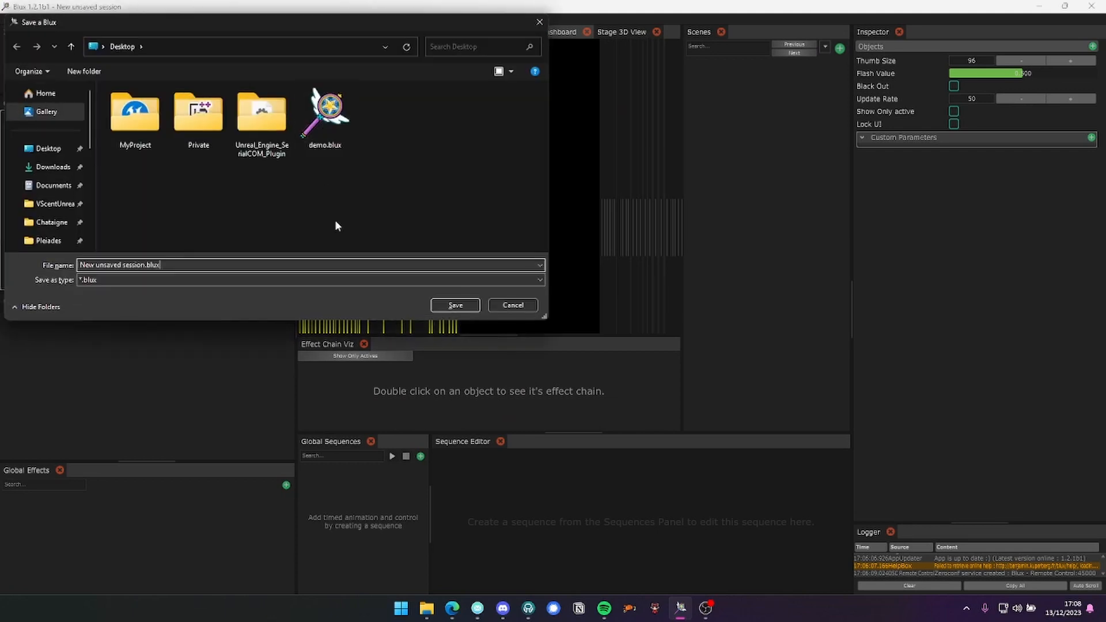
double_click(325, 113)
left_click(575, 303)
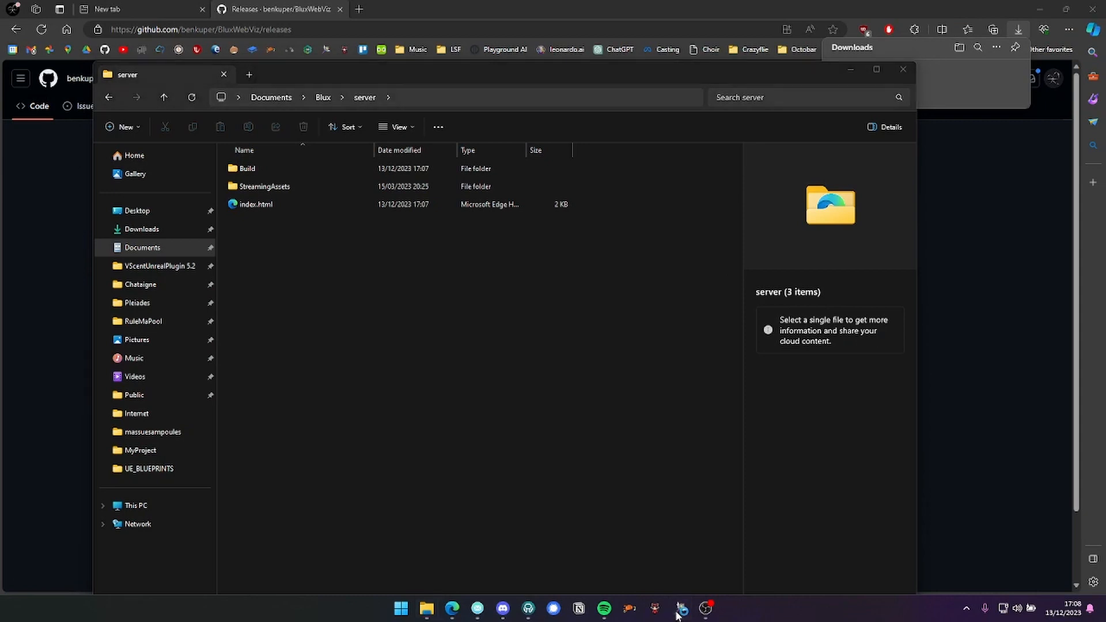
Bring Blux back up and resize the panels around the Stage 3D View, making the Objects column narrower
left_click(678, 612)
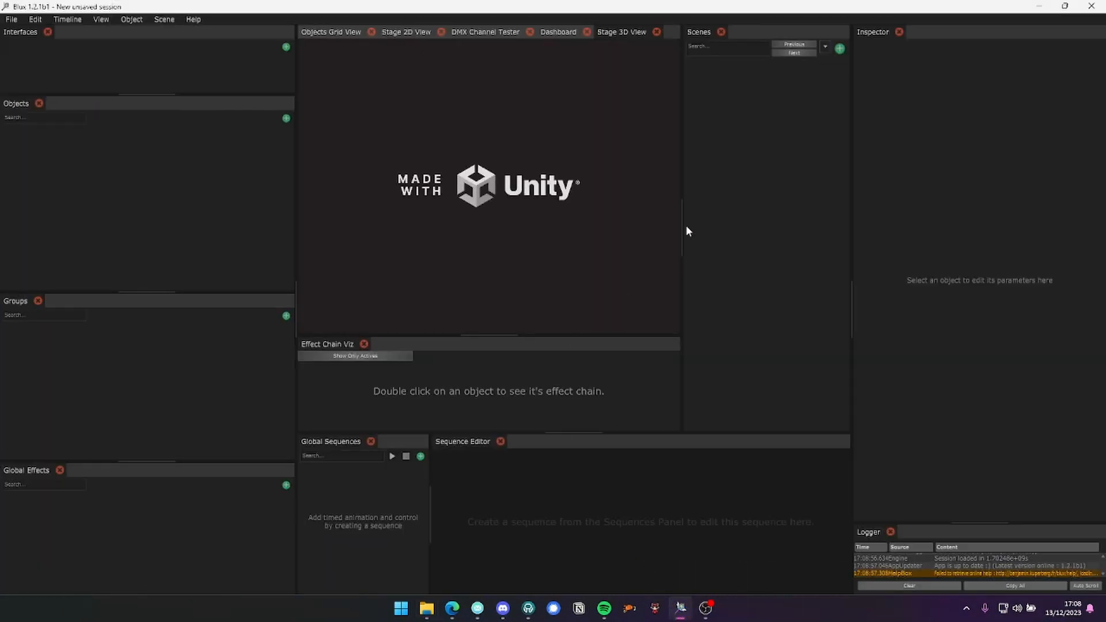
left_click_drag(693, 227, 698, 228)
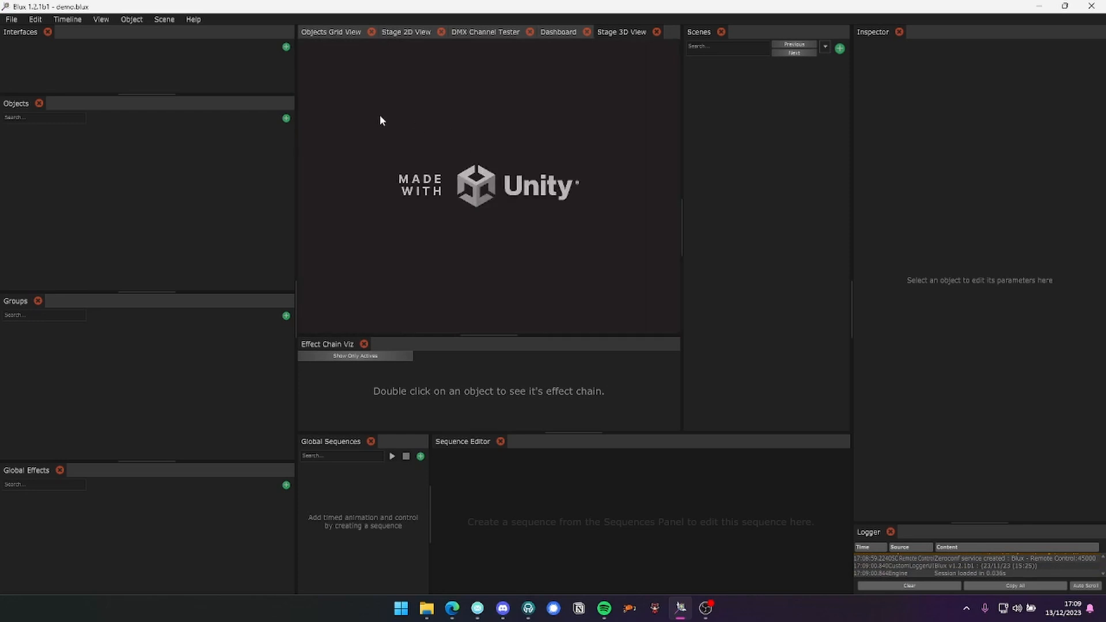
left_click_drag(683, 199, 685, 204)
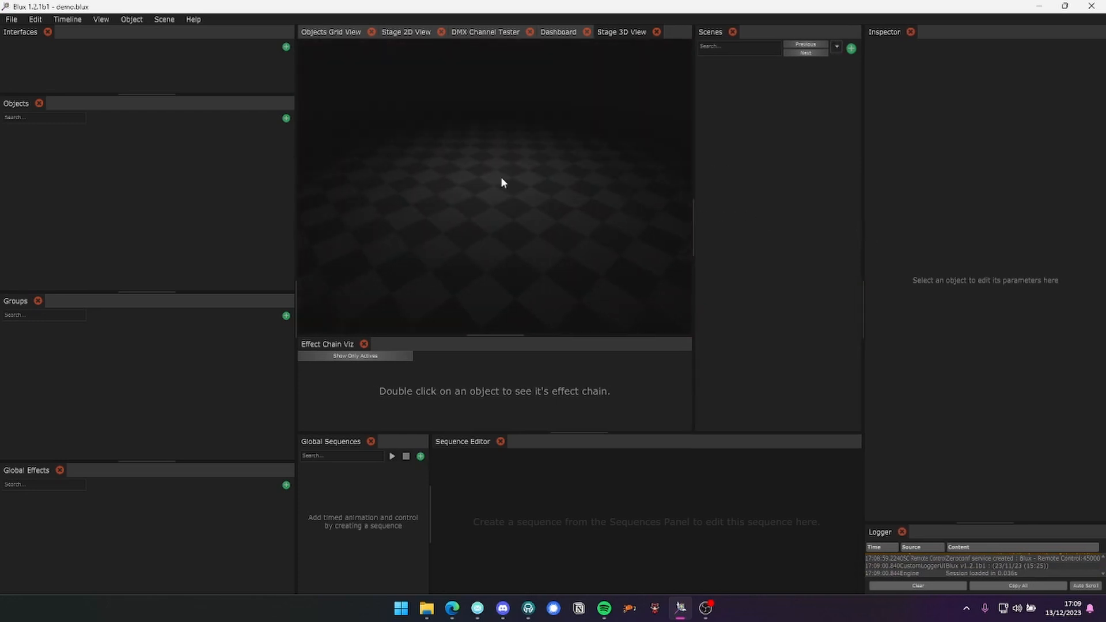
left_click_drag(294, 189, 178, 193)
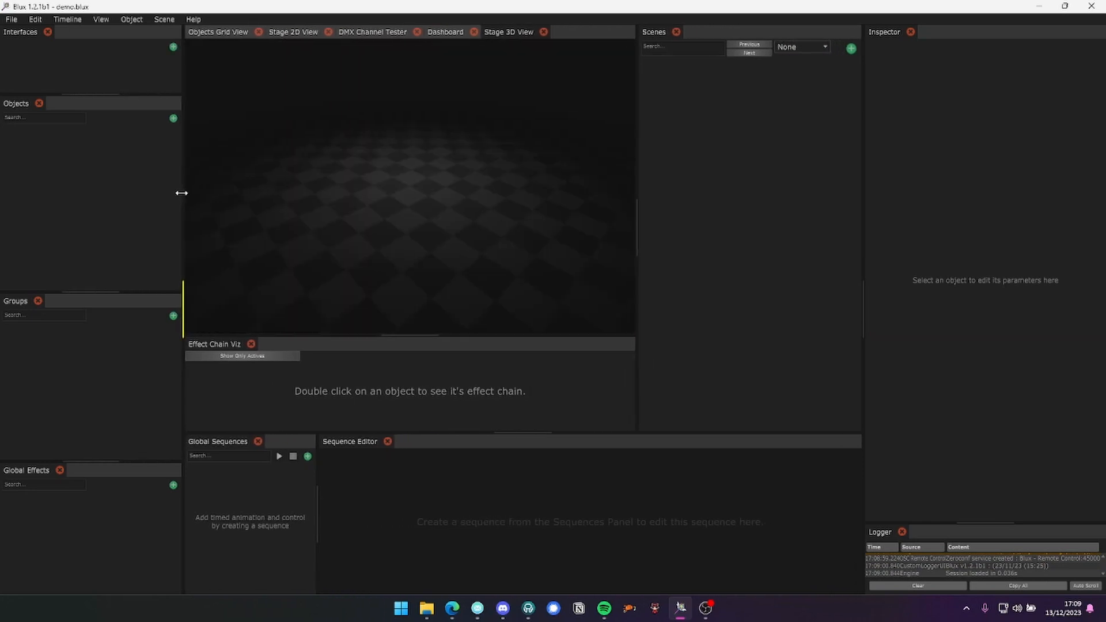
Widen the Stage 3D View by narrowing the Scenes panel, and reduce the height of the sequence panels
left_click_drag(635, 185, 697, 199)
left_click_drag(508, 433, 511, 443)
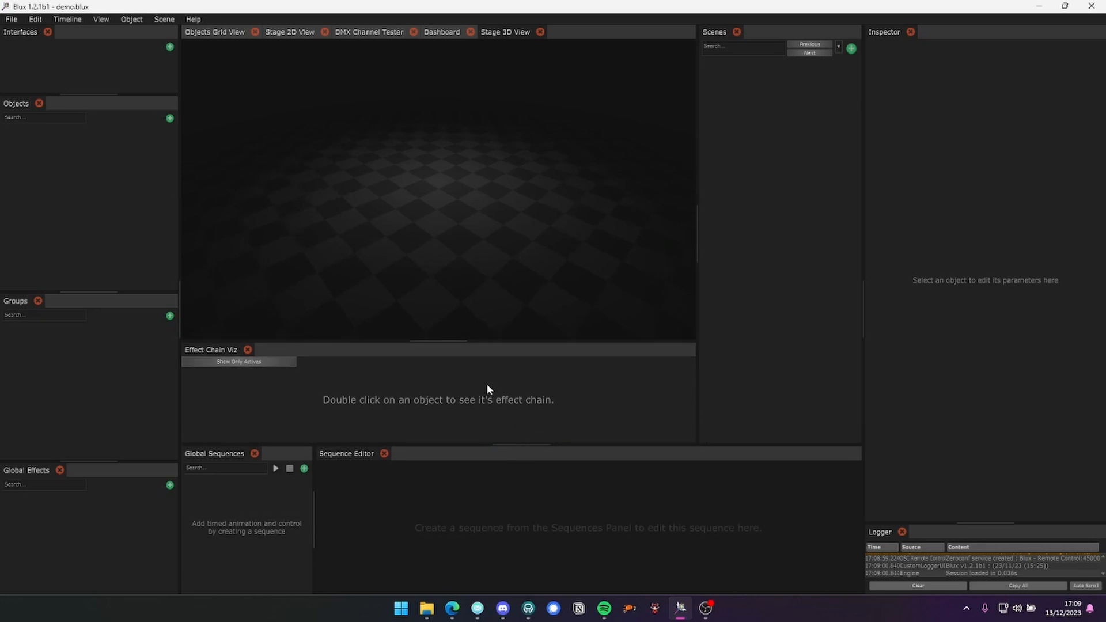
Examine the empty checkered stage floor in the Stage 3D View from several angles and distances
left_click_drag(519, 202, 489, 211)
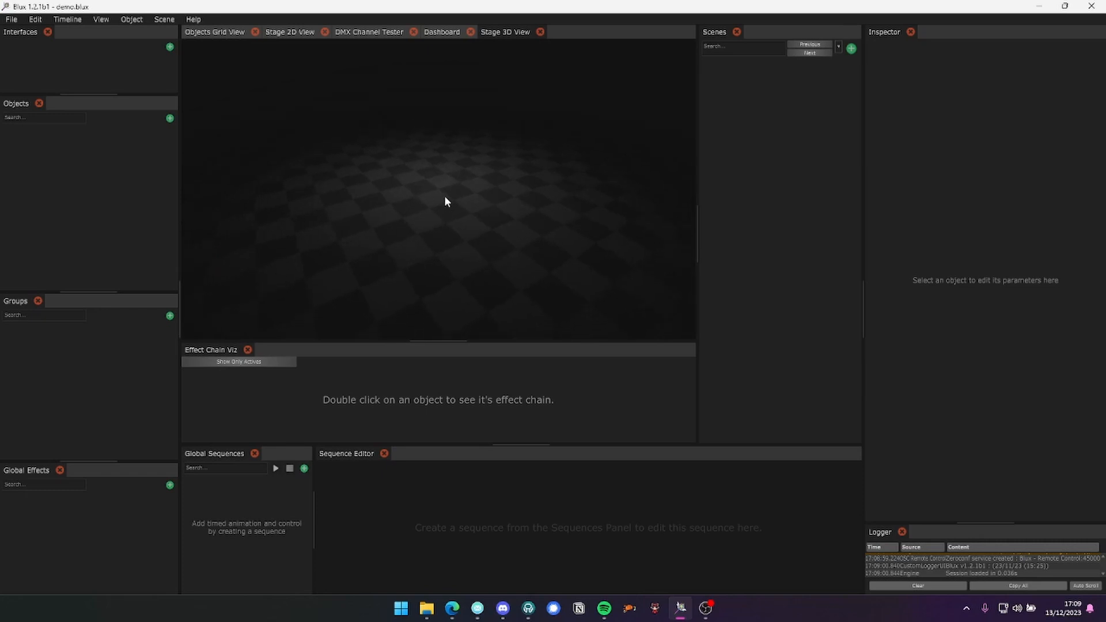
left_click_drag(445, 202, 470, 217)
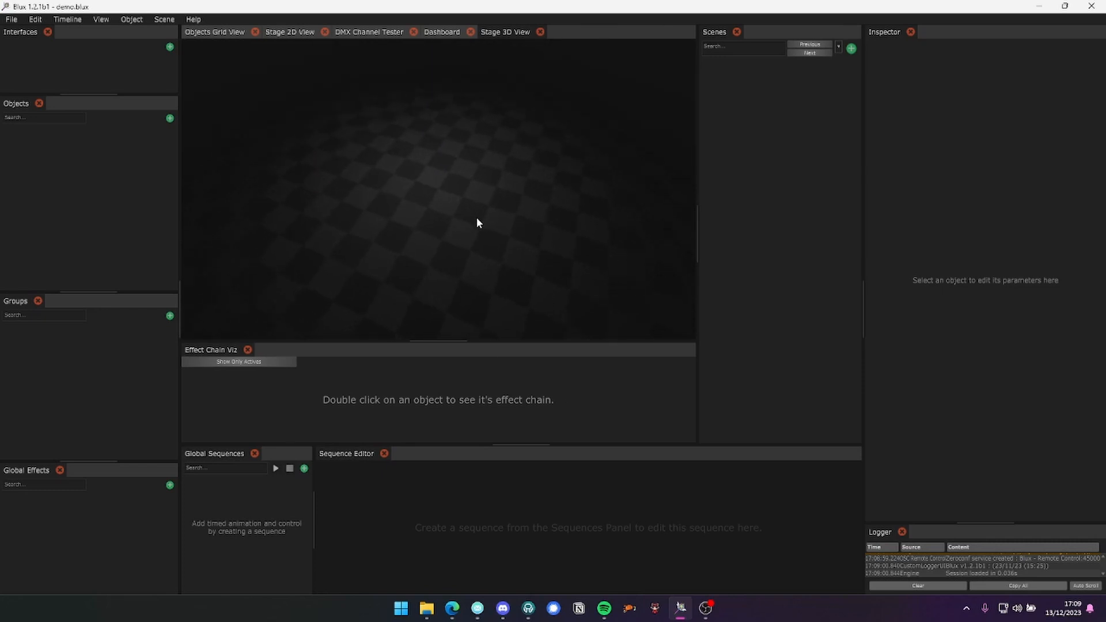
scroll(453, 202, "down", 2)
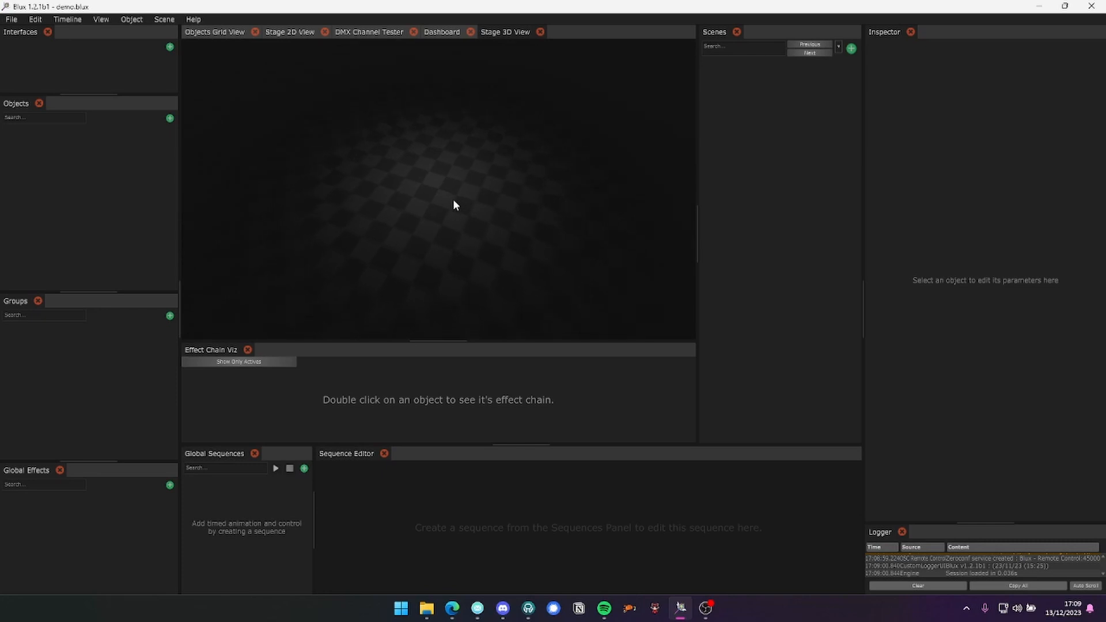
scroll(453, 201, "up", 5)
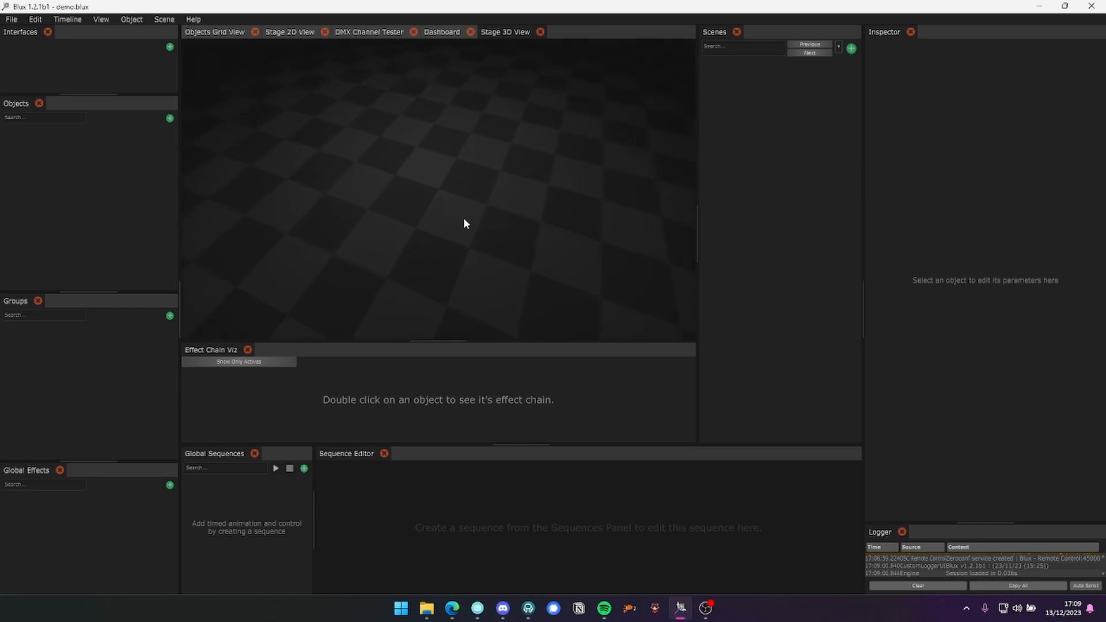
scroll(455, 205, "down", 3)
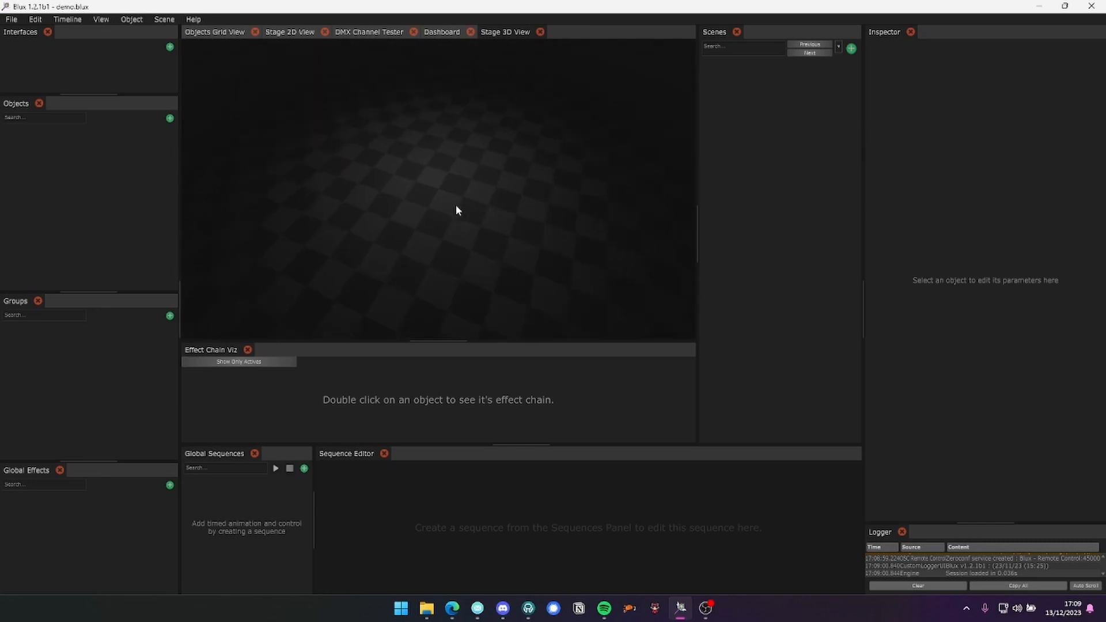
scroll(456, 204, "up", 2)
scroll(456, 204, "down", 2)
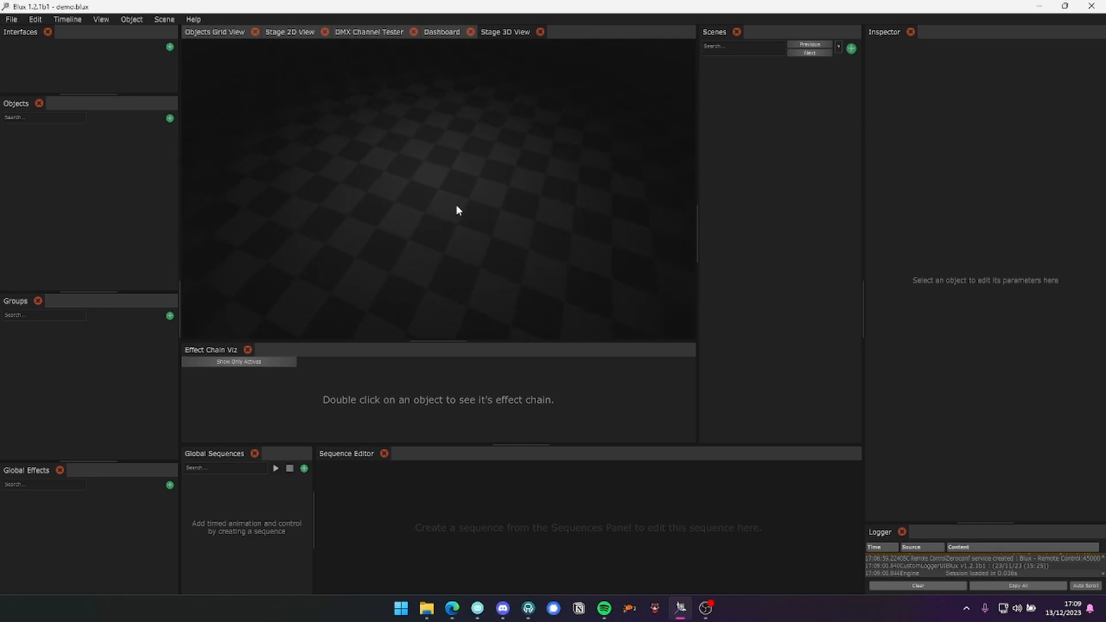
left_click_drag(455, 204, 467, 221)
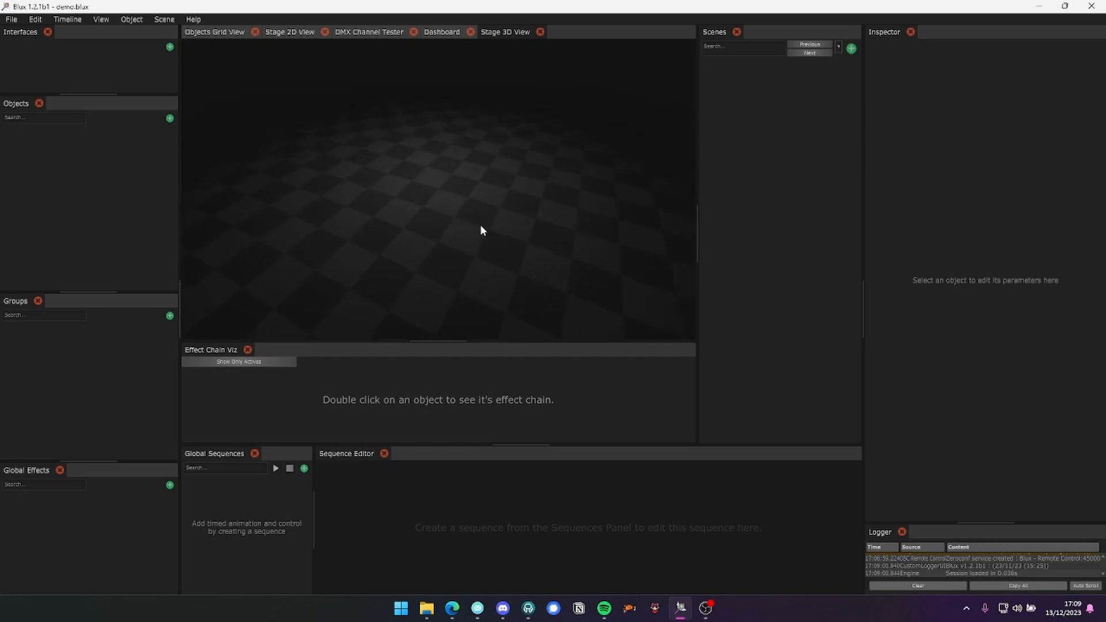
left_click_drag(479, 222, 502, 237)
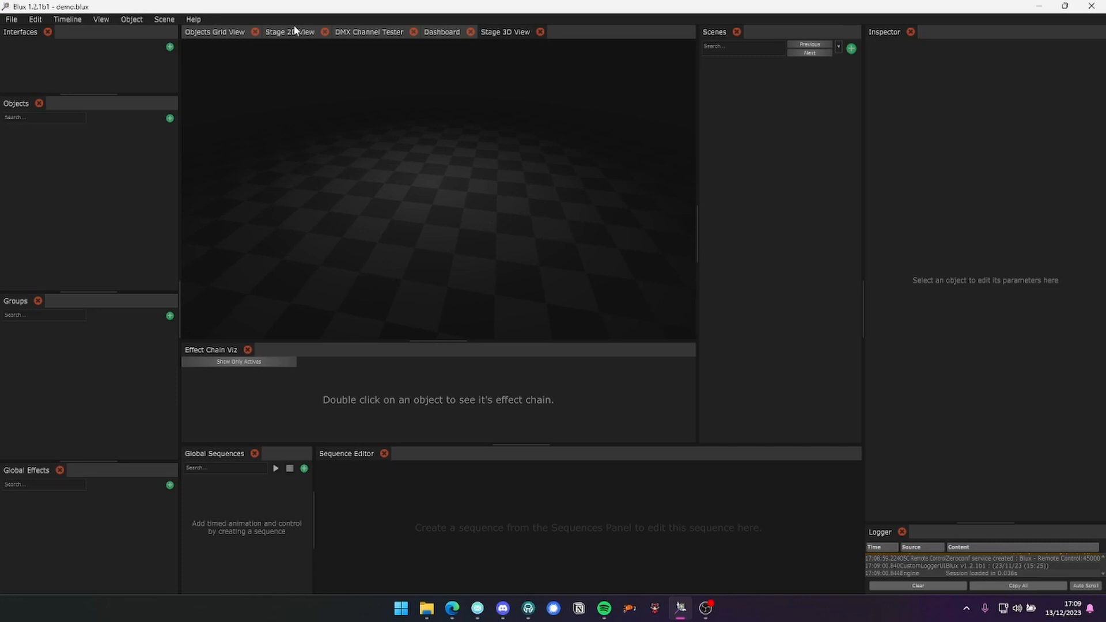
Add a Moving Head to the Objects list
left_click(133, 195)
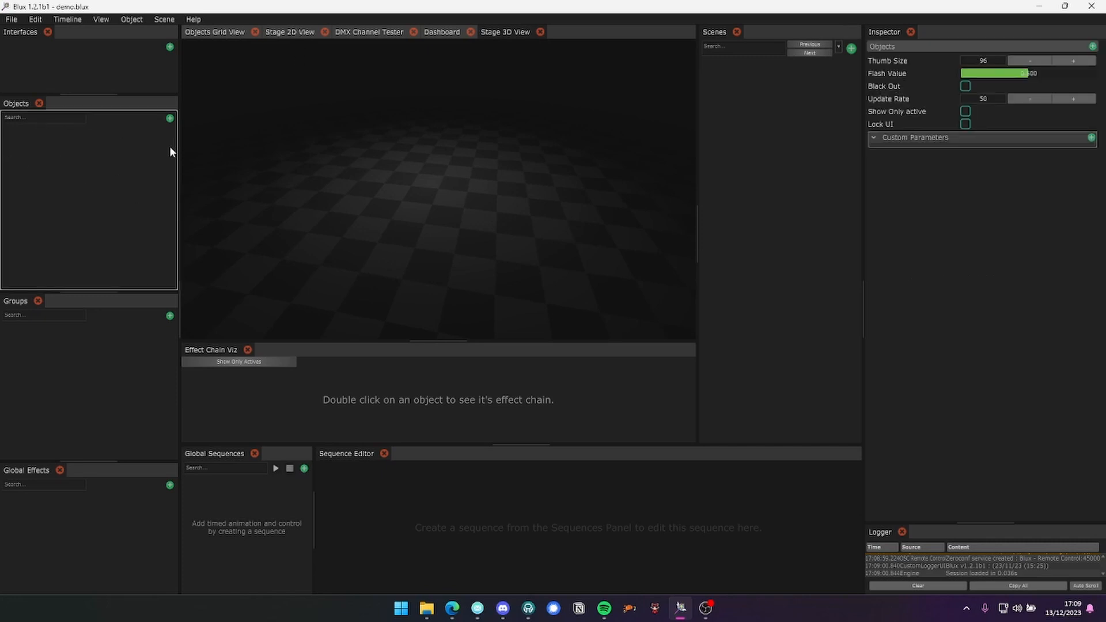
left_click(170, 118)
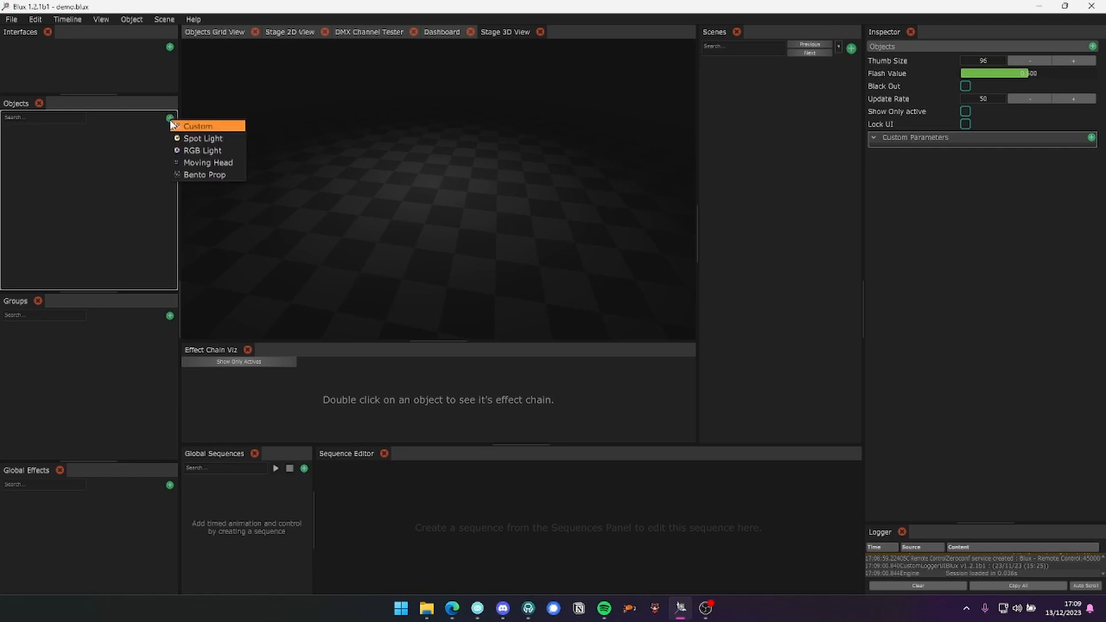
left_click(204, 162)
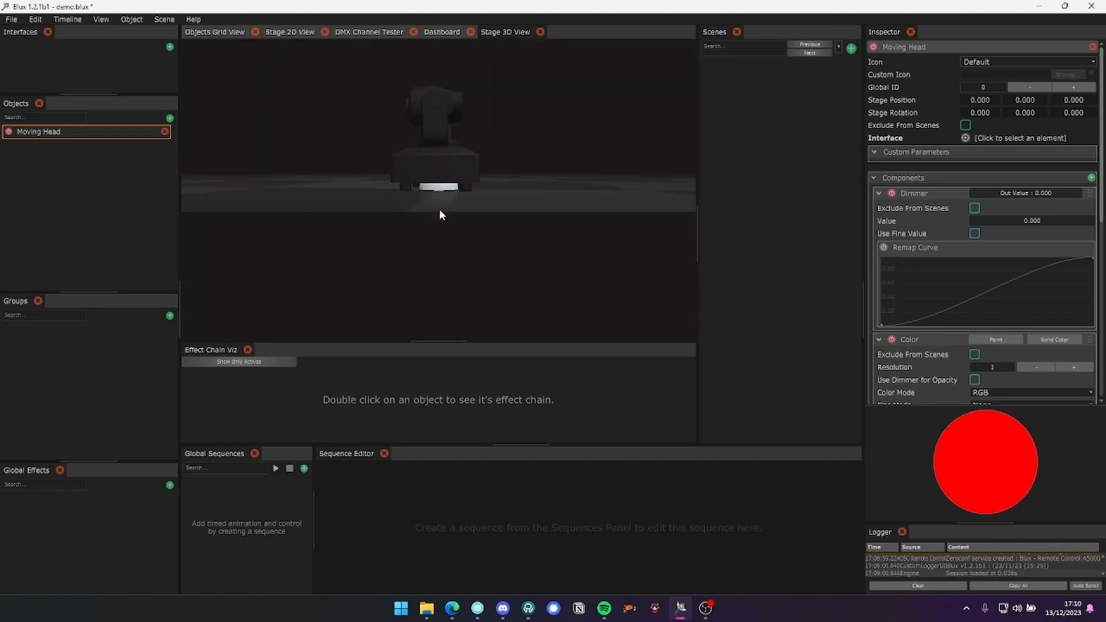
Raise the Moving Head's Dimmer value to about 0.811
scroll(440, 209, "up", 1)
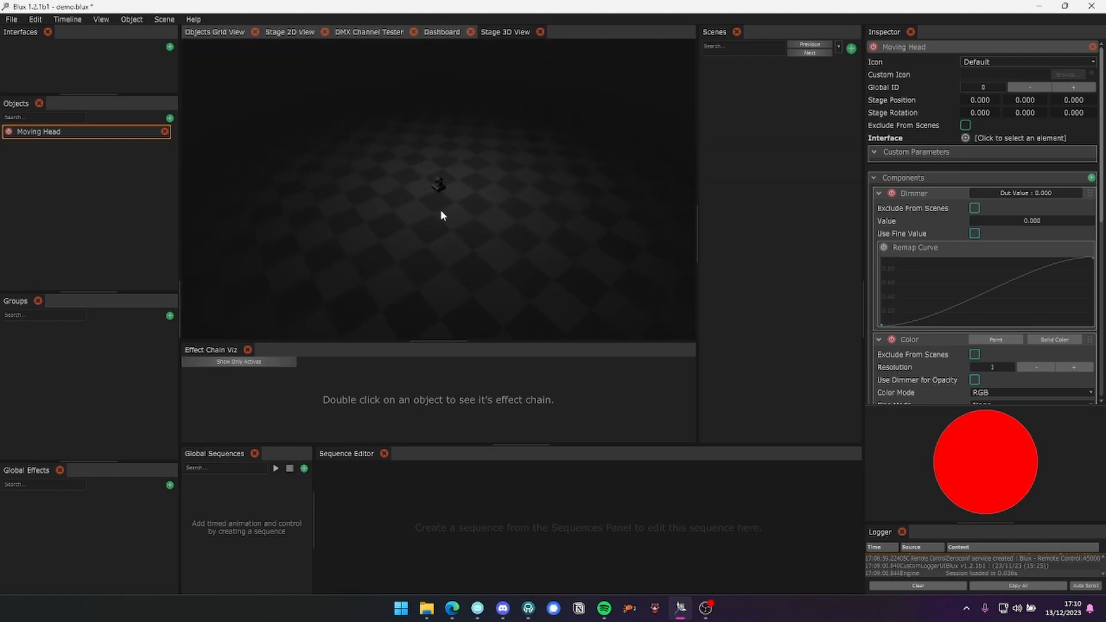
left_click_drag(441, 209, 496, 217)
scroll(466, 201, "up", 2)
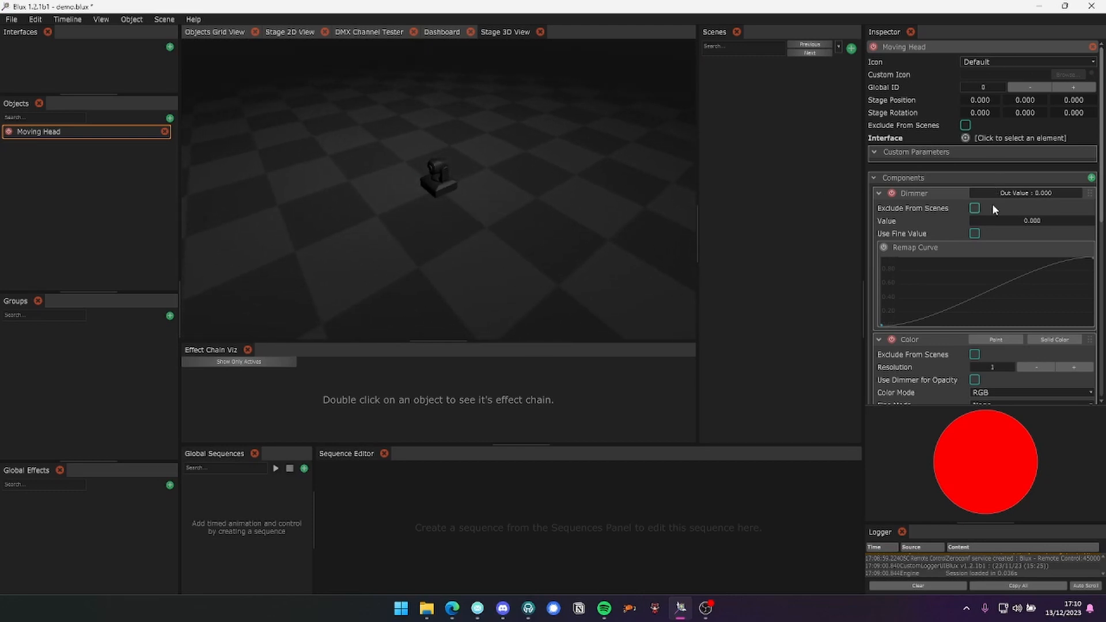
left_click_drag(973, 221, 1071, 221)
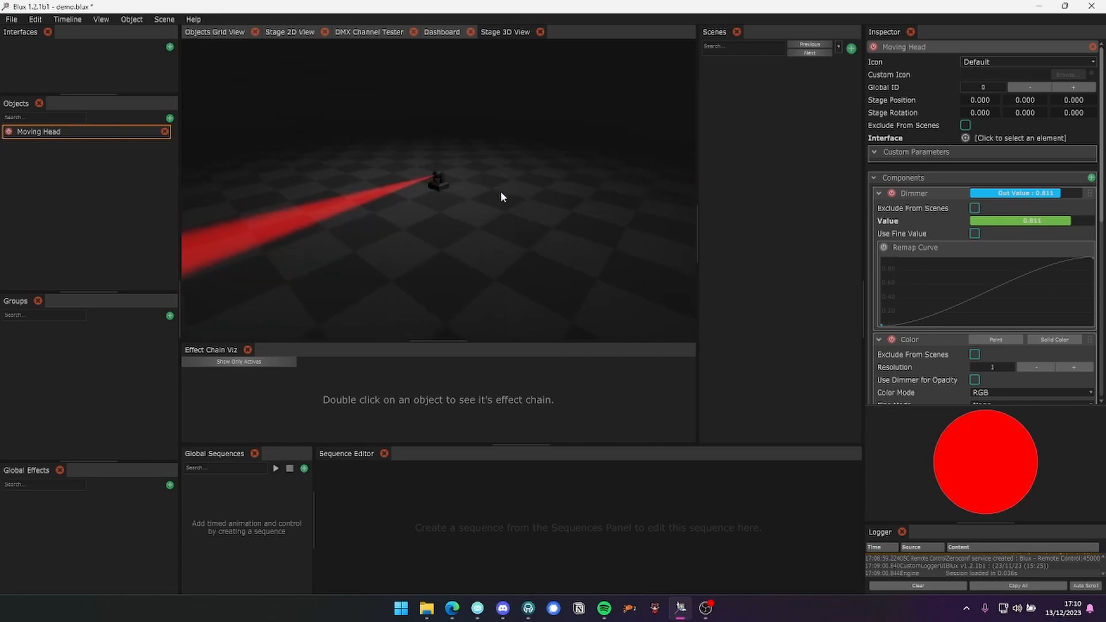
Set the Moving Head's Solid Color source to violet with red 6F, green 46 and blue FF
scroll(899, 197, "down", 3)
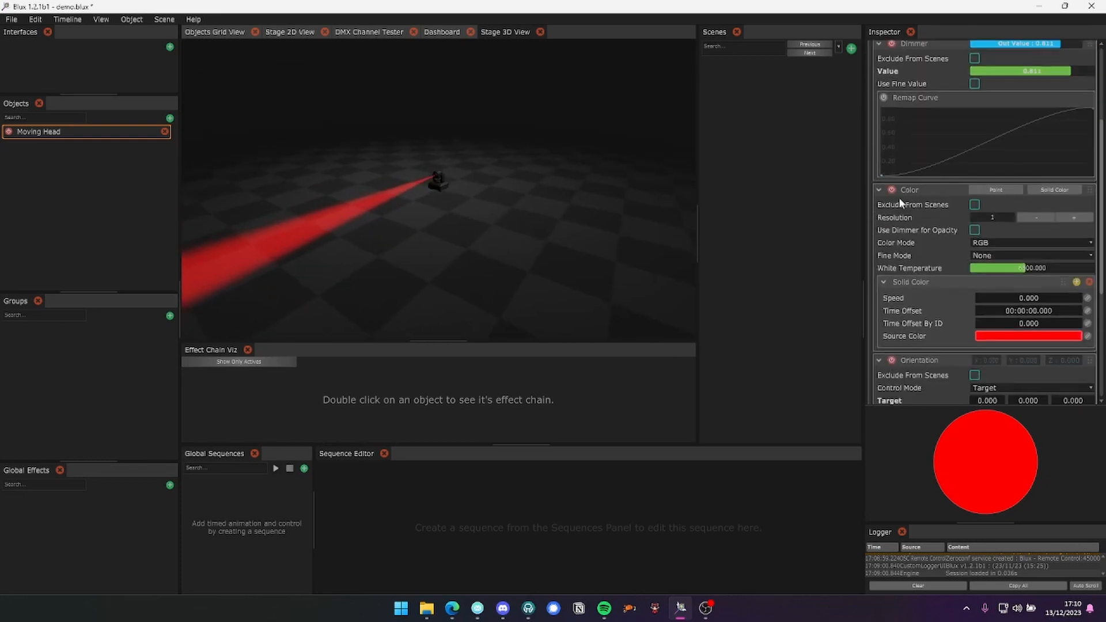
left_click(988, 337)
left_click_drag(869, 309, 892, 335)
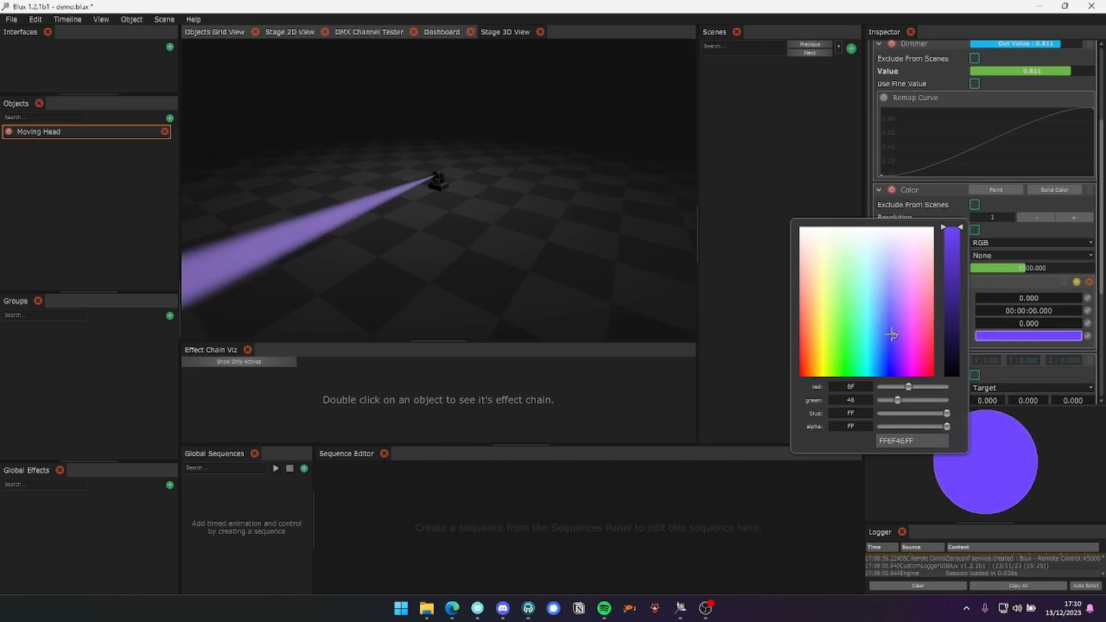
Duplicate the Moving Head, and set the original's Stage Position X to 1.900
left_click(92, 133)
key("ctrl+d")
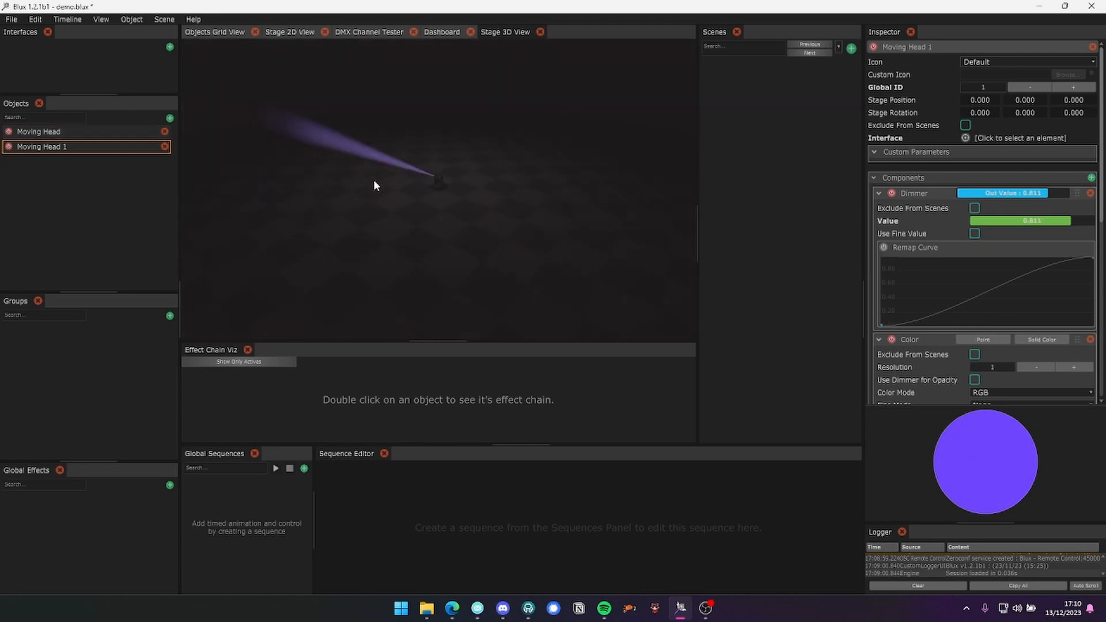
left_click_drag(394, 213, 434, 220)
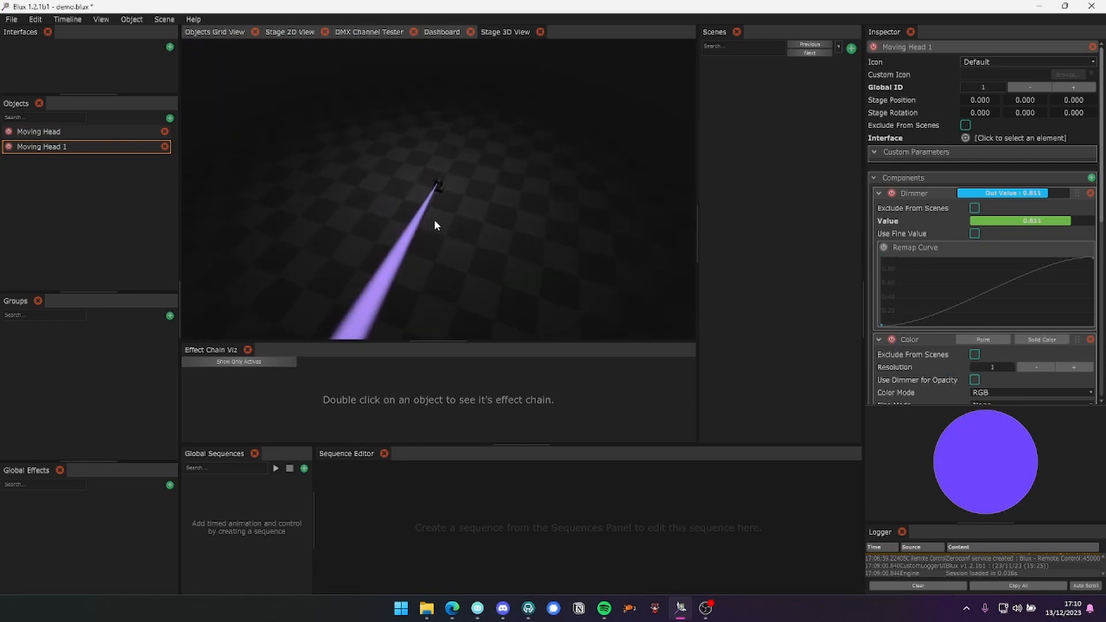
scroll(476, 202, "up", 5)
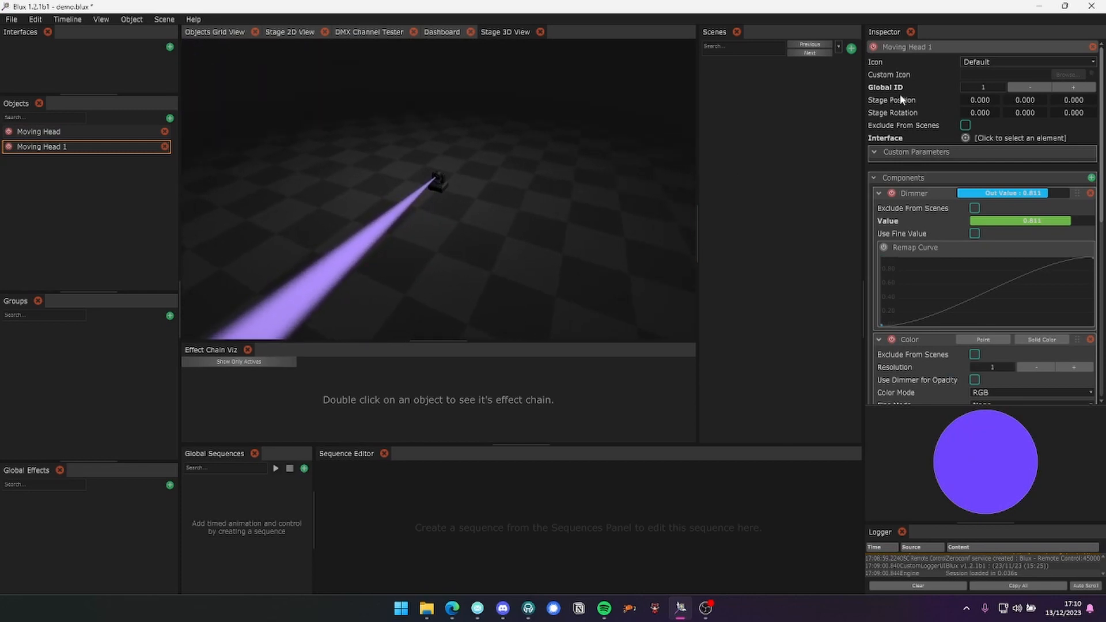
left_click(121, 133)
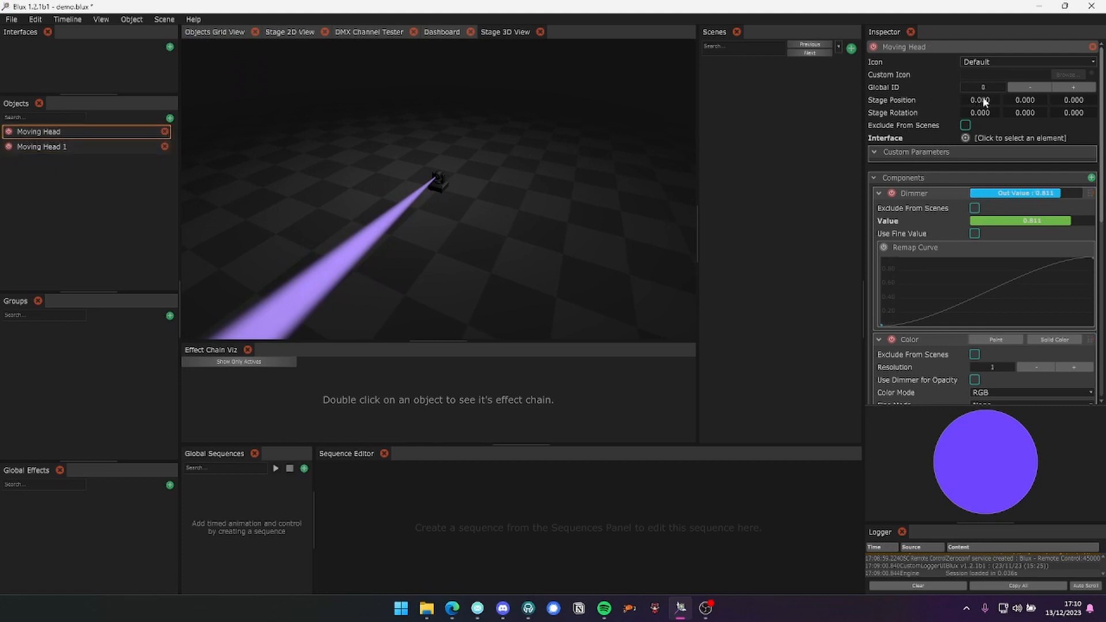
mouse_move(982, 99)
left_mouse_down()
mouse_move(956, 100)
mouse_move(996, 100)
left_mouse_up()
left_click_drag(561, 159, 519, 172)
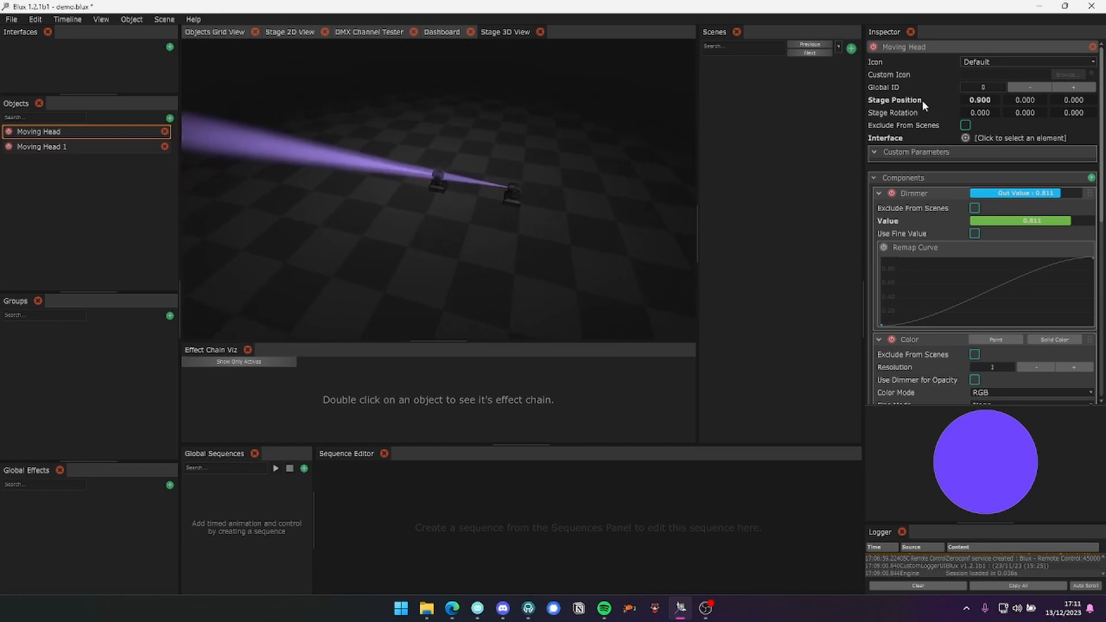
left_click_drag(969, 99, 974, 100)
Set the Stage Position of Moving Head 1 to 1.200 in X and 0.700 in Z
left_click(129, 146)
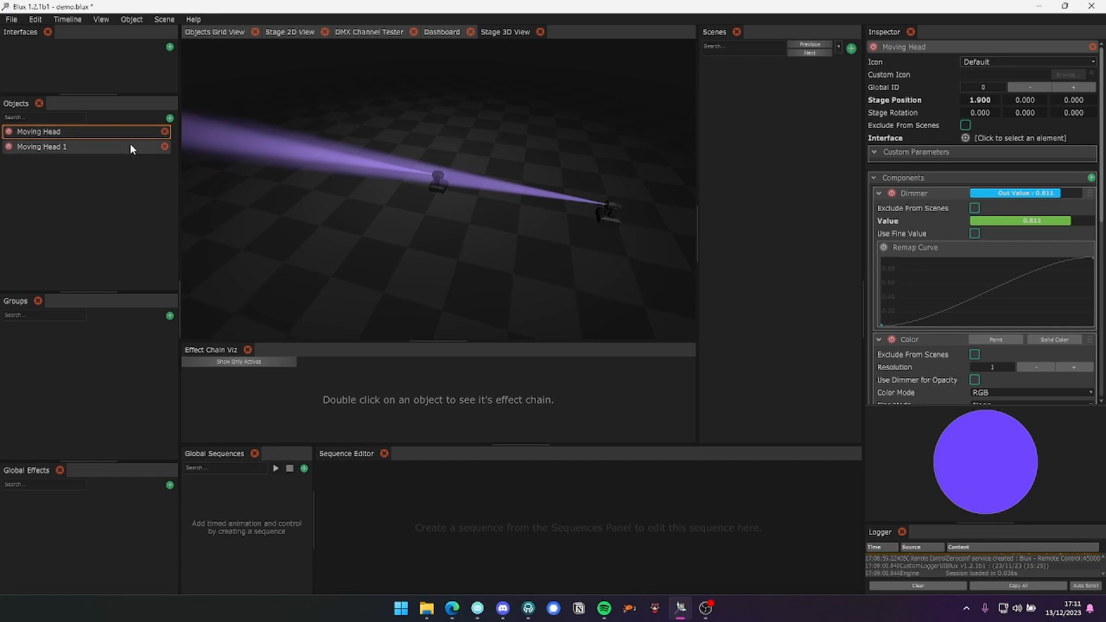
left_click_drag(981, 101, 988, 100)
left_click_drag(1073, 103, 1074, 100)
left_click_drag(989, 100, 992, 100)
left_click_drag(594, 211, 577, 241)
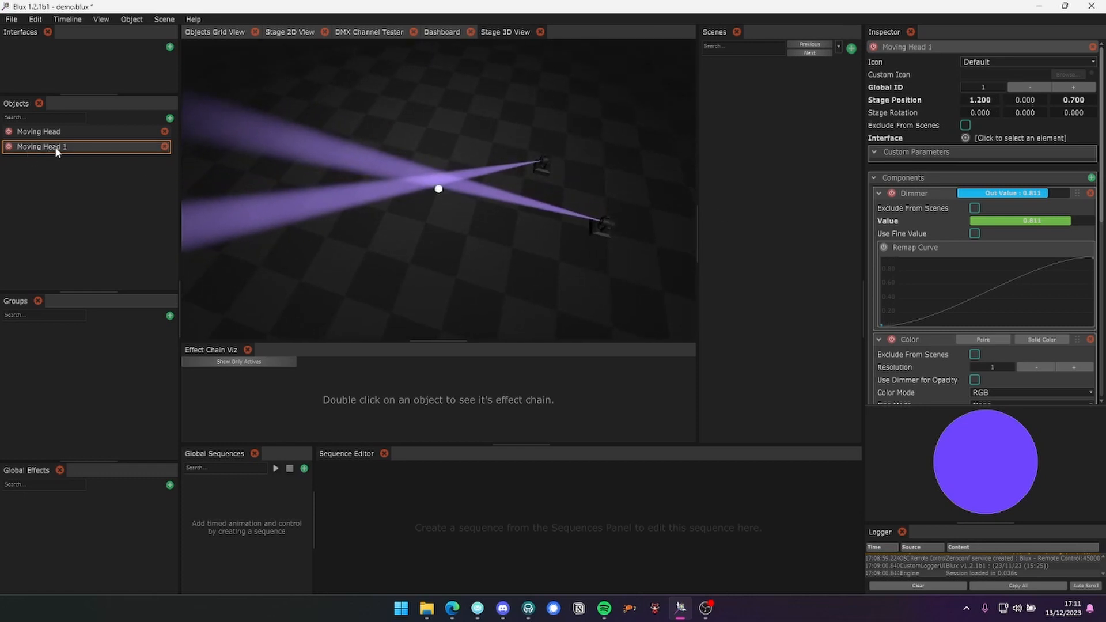
Duplicate Moving Head 1, set the copy's Stage Position X to 1.000, and duplicate that copy three times
key("ctrl+d")
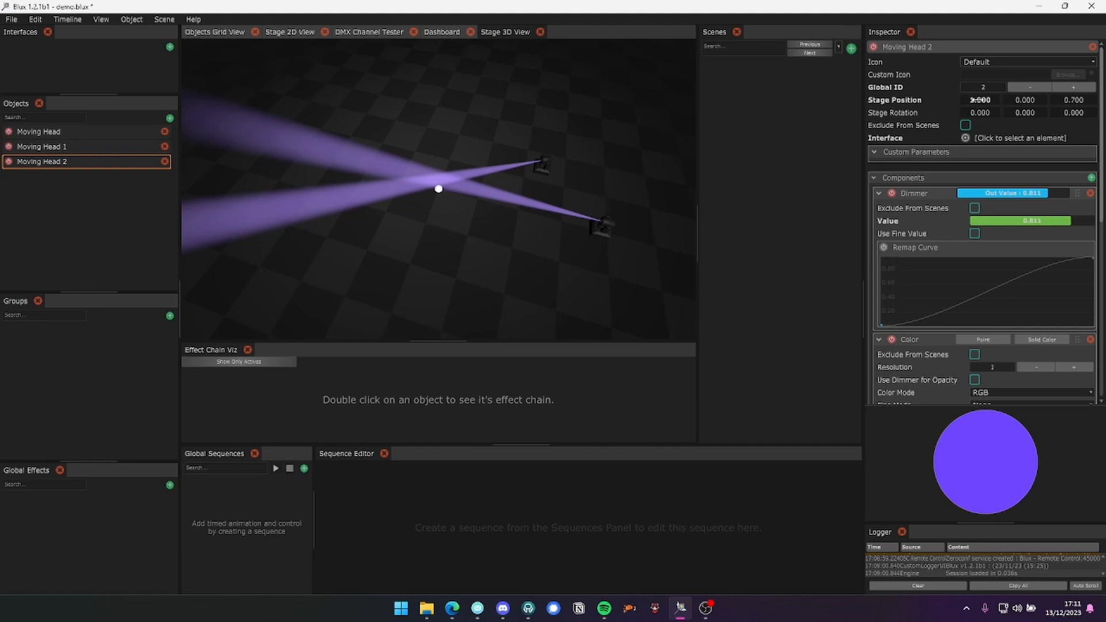
key("ctrl+d")
key("ctrl+d")
key("ctrl+d")
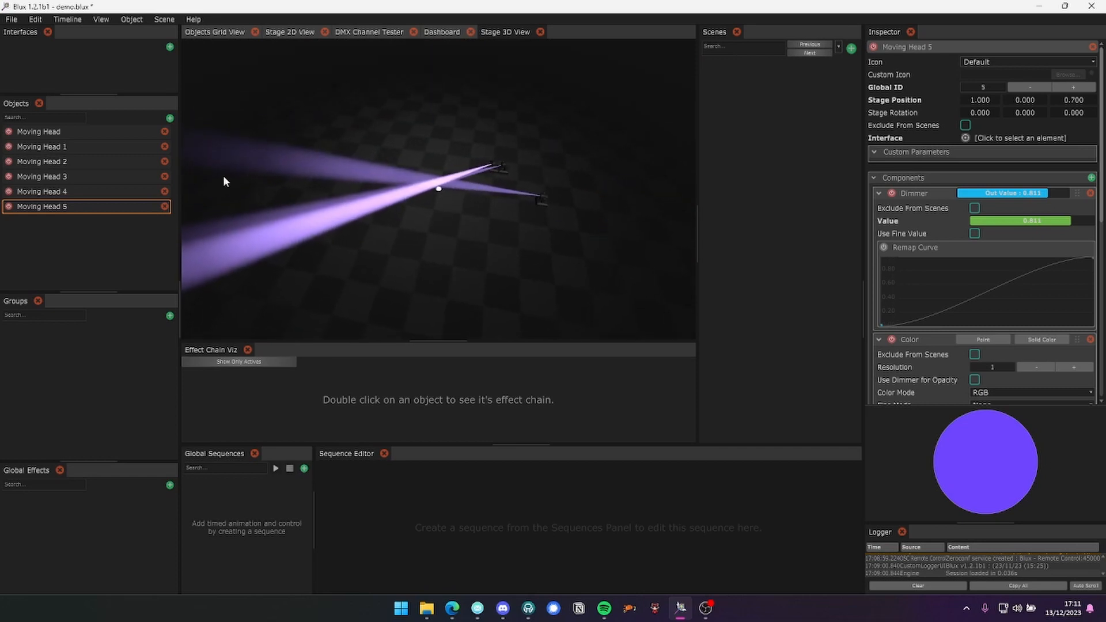
Set the Stage Position of Moving Head 2 to 0.200 in X and 1.200 in Z
left_click(97, 161)
mouse_move(986, 104)
left_mouse_down()
mouse_move(1054, 101)
mouse_move(979, 99)
left_mouse_up()
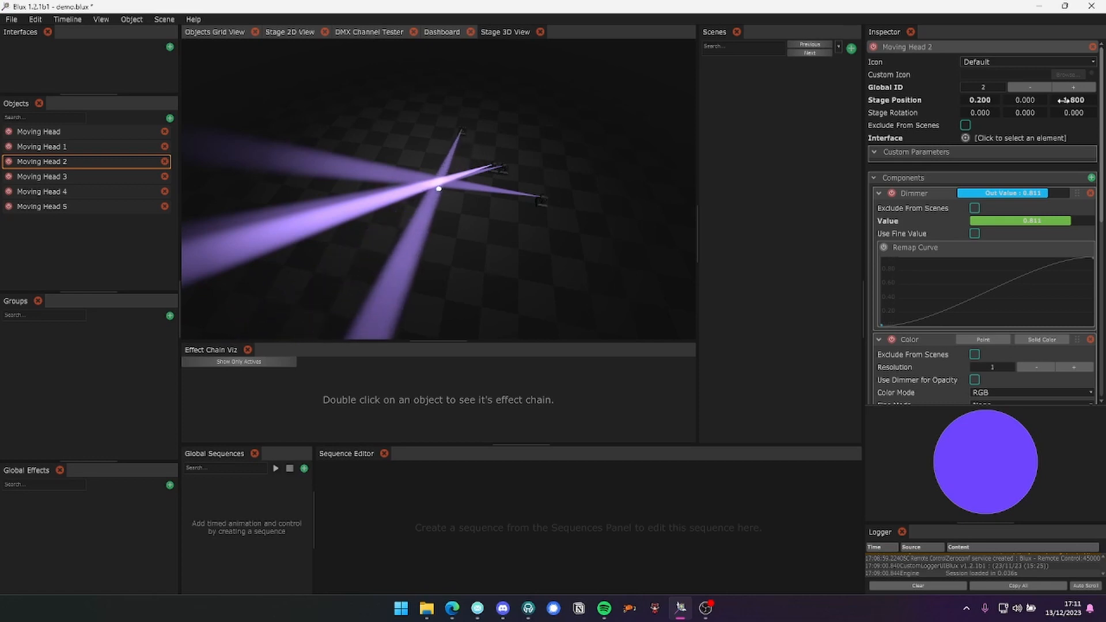
left_click_drag(1059, 100, 1057, 100)
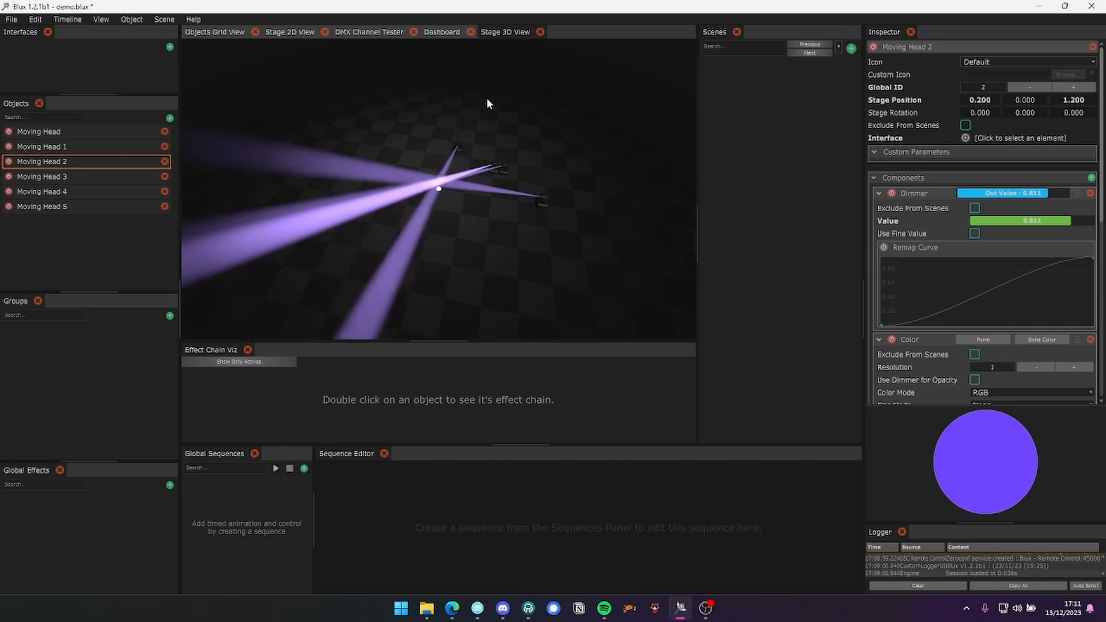
Spread the overlapping moving heads apart in the Stage 2D View so each has its own spot
left_click(291, 33)
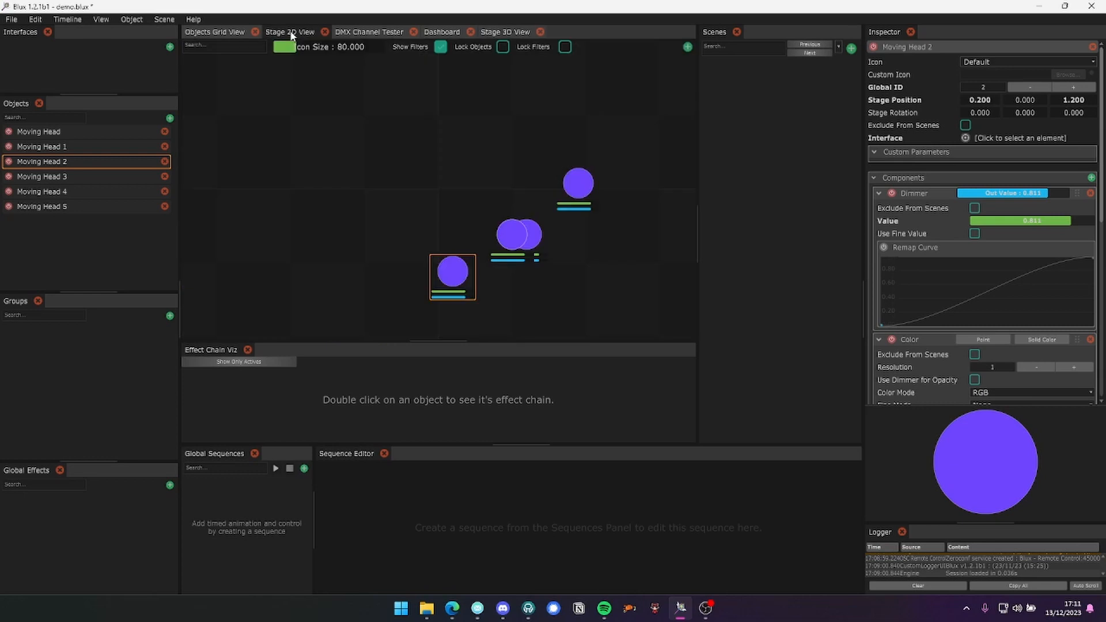
left_click_drag(511, 236, 365, 269)
left_click_drag(511, 242, 272, 191)
left_click_drag(528, 239, 407, 192)
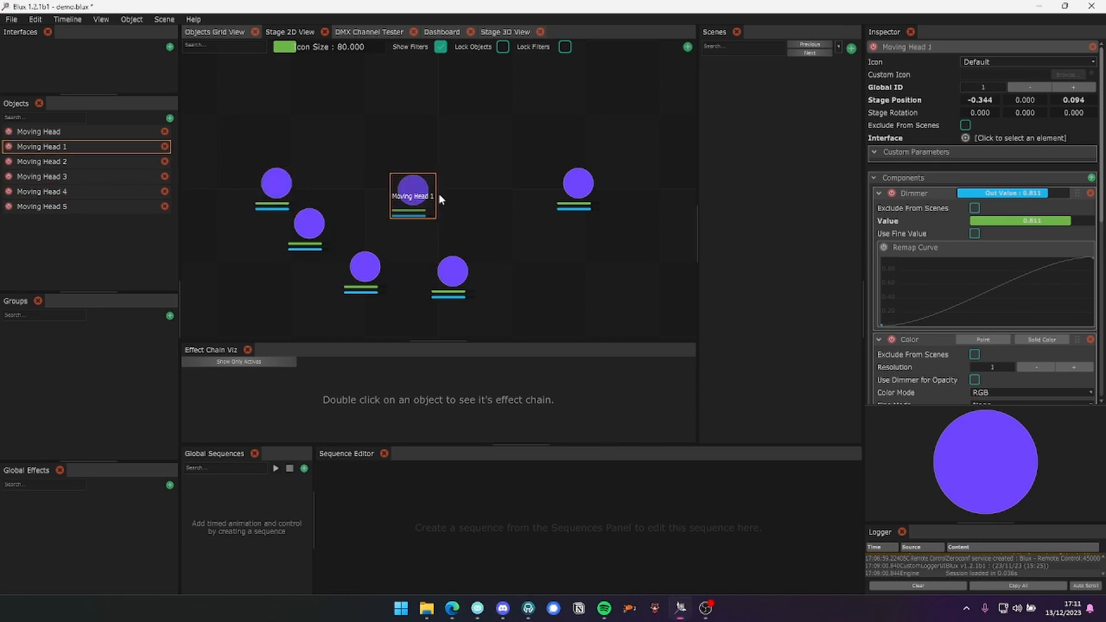
left_click_drag(579, 184, 465, 241)
left_click(316, 228)
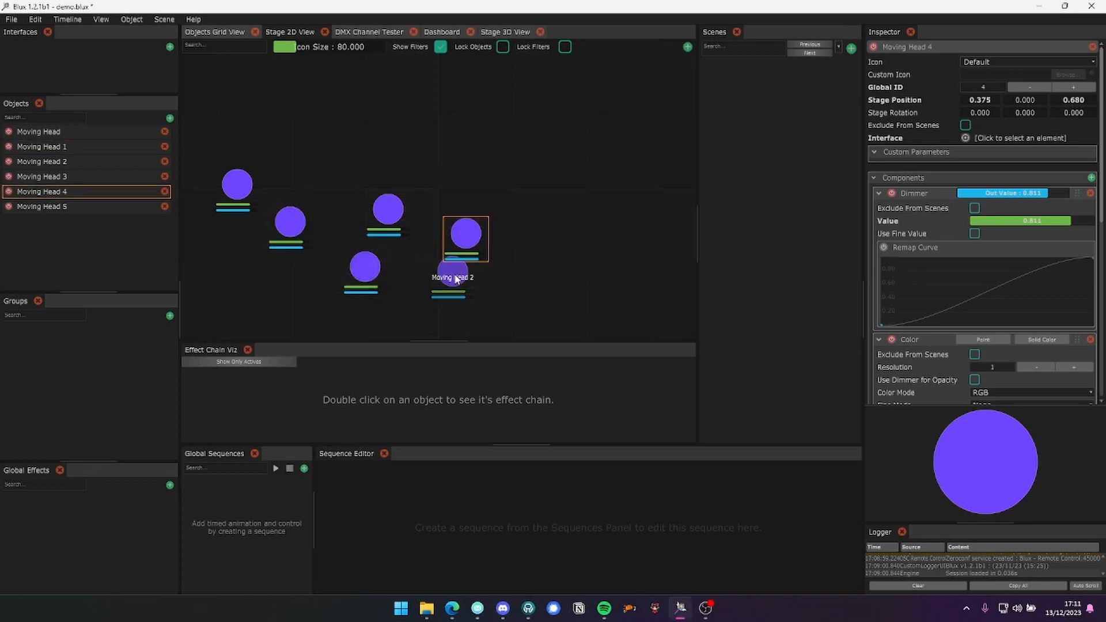
Arrange the six moving heads in an evenly spaced U-shaped arc on the 2D stage, and return to the Stage 3D View
mouse_move(452, 278)
left_mouse_down()
mouse_move(350, 262)
mouse_move(394, 287)
mouse_move(461, 293)
left_mouse_up()
left_click_drag(388, 217, 541, 226)
left_click_drag(470, 240, 505, 248)
left_click_drag(440, 272, 457, 273)
left_click_drag(553, 216, 582, 195)
left_click_drag(510, 245, 543, 226)
left_click_drag(444, 268, 466, 268)
left_click_drag(364, 267, 388, 270)
left_click_drag(294, 226, 302, 234)
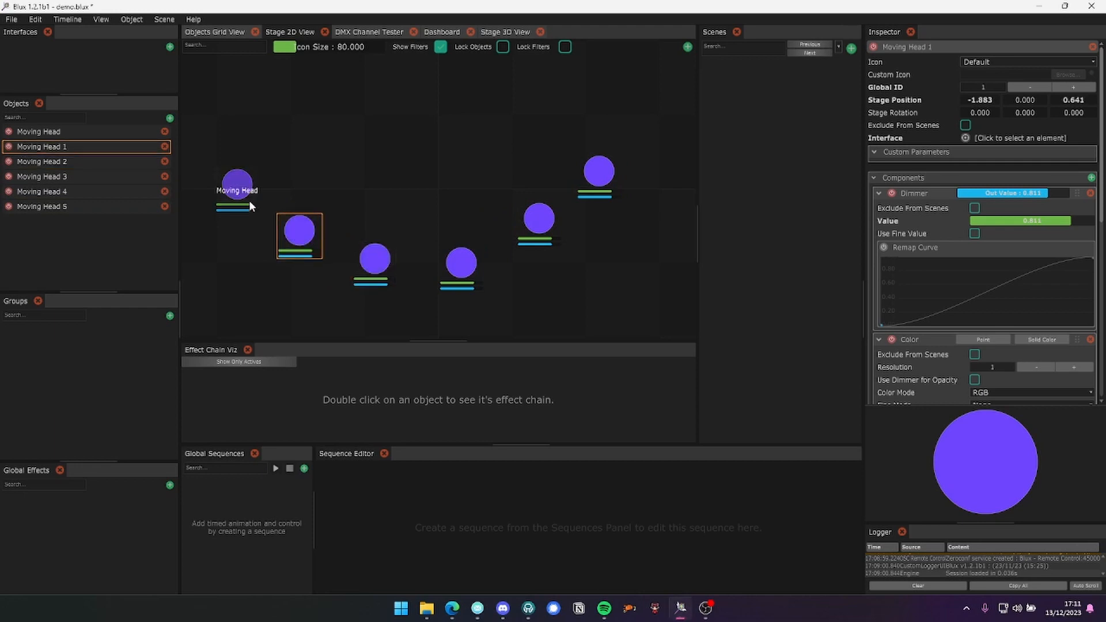
left_click_drag(249, 199, 271, 188)
left_click_drag(555, 203, 553, 213)
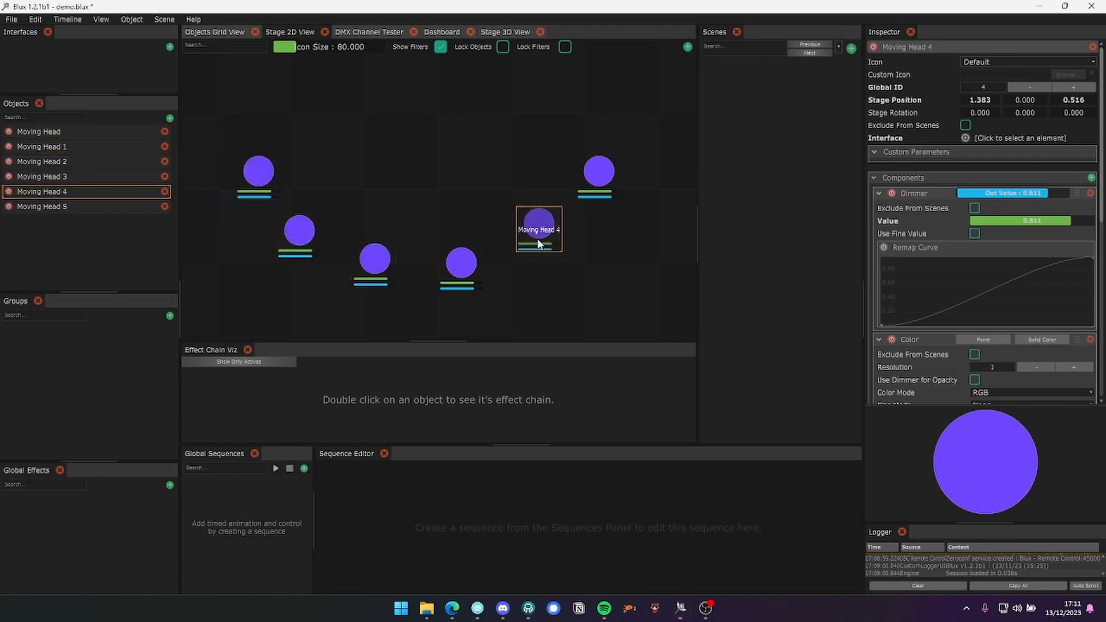
left_click(597, 180)
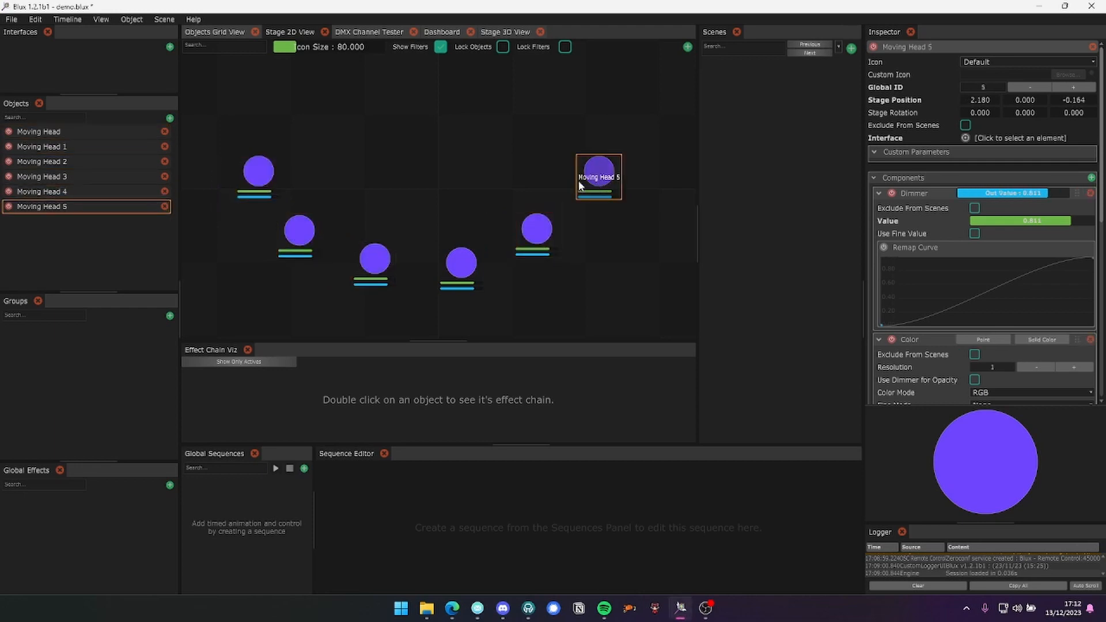
left_click(502, 31)
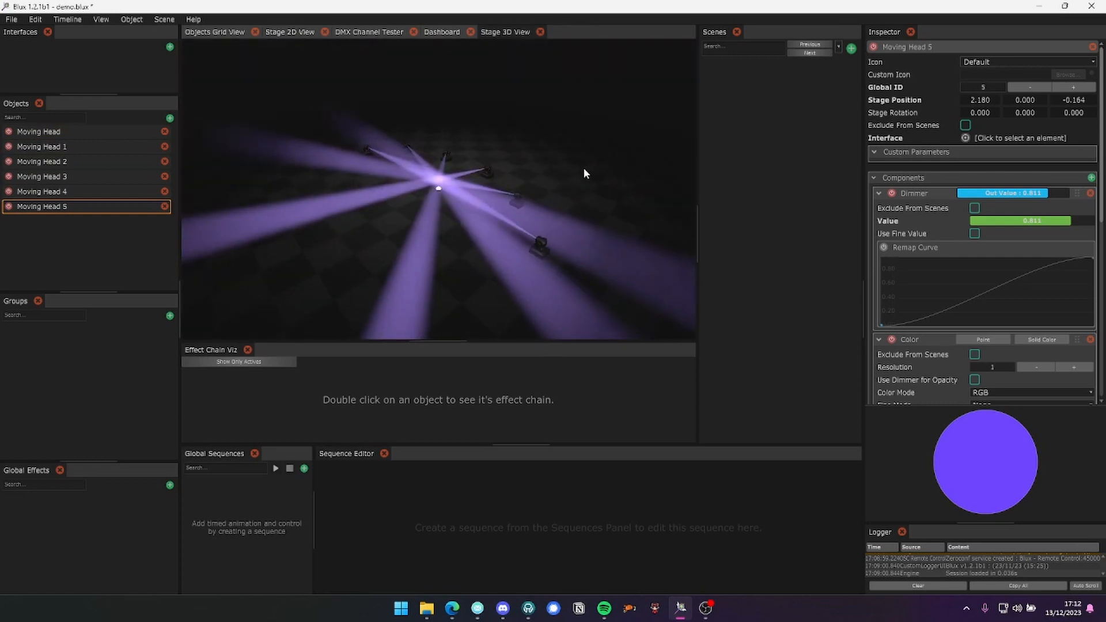
Examine the six beams converging at their shared target on the 3D stage from several angles and distances
mouse_move(584, 169)
left_mouse_down()
mouse_move(544, 169)
mouse_move(553, 159)
mouse_move(576, 175)
mouse_move(615, 178)
mouse_move(600, 174)
left_mouse_up()
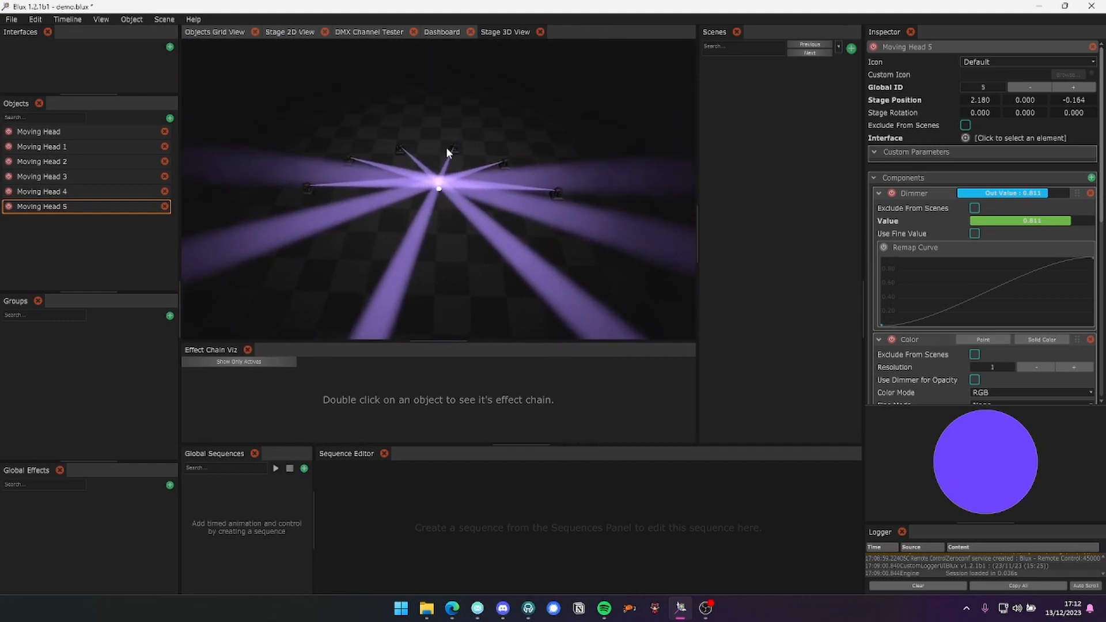
scroll(449, 167, "up", 5)
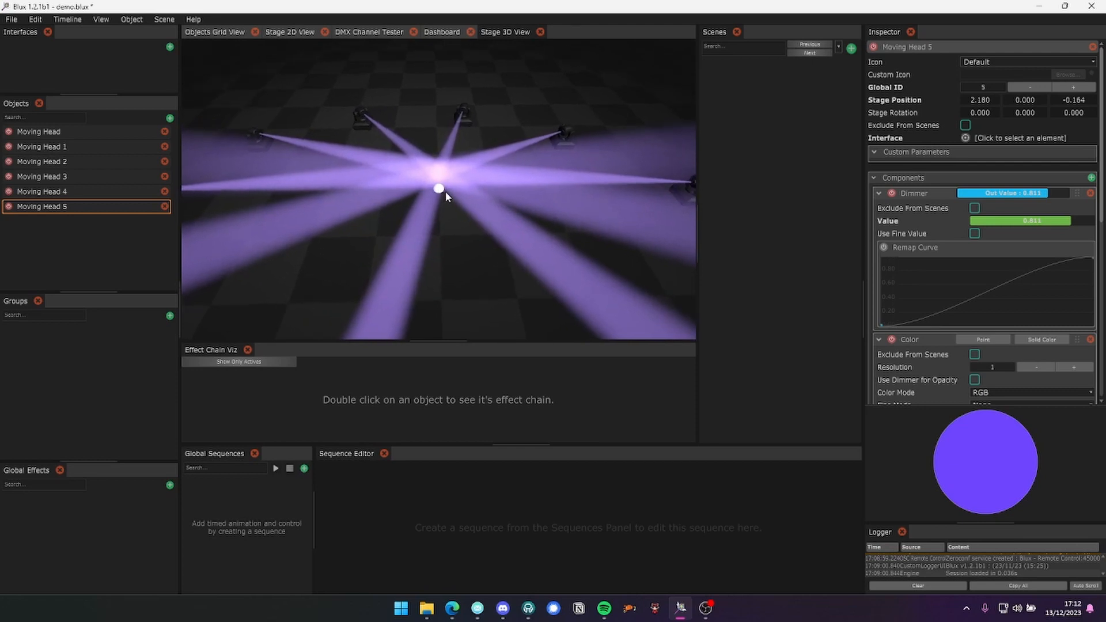
scroll(445, 192, "down", 3)
scroll(439, 190, "up", 5)
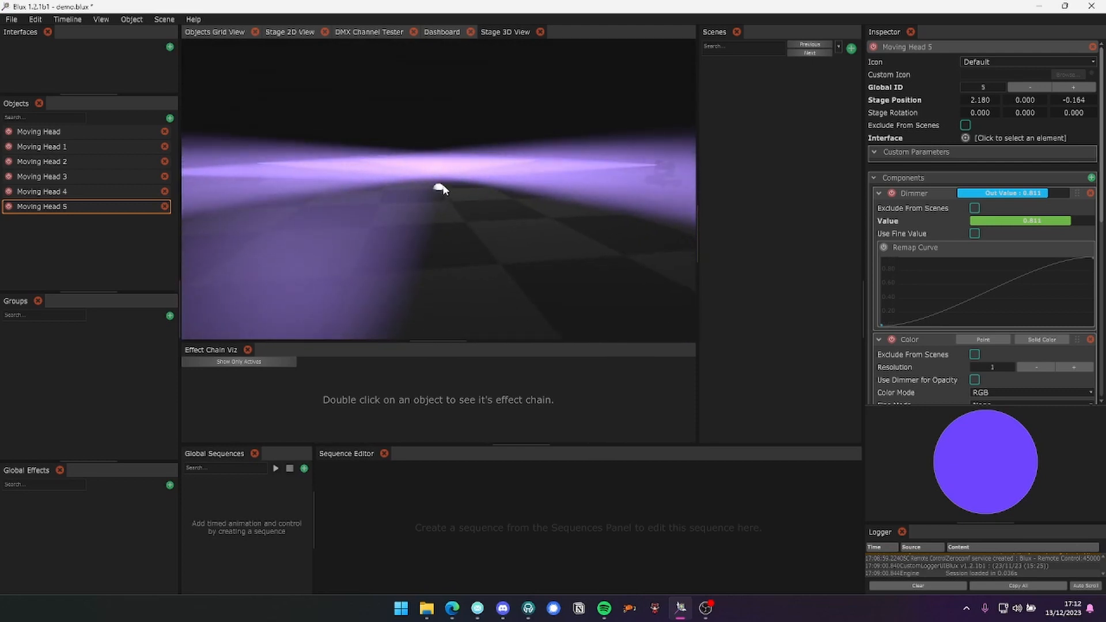
scroll(439, 189, "down", 5)
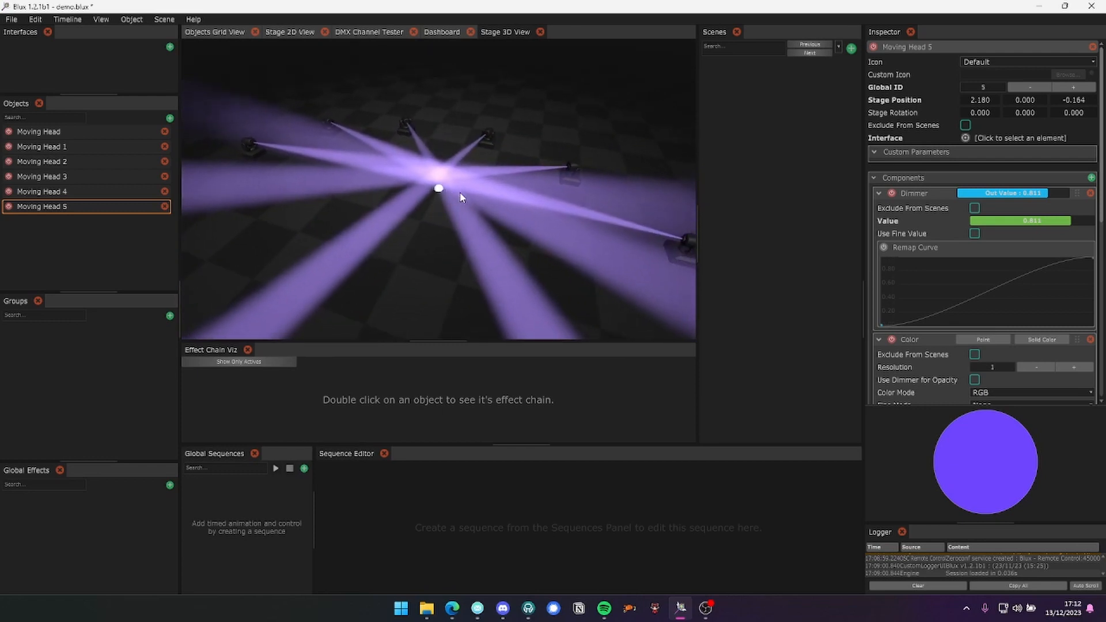
Select Moving Head and review its Color, Orientation and Pan Tilt Control settings
left_click(279, 203)
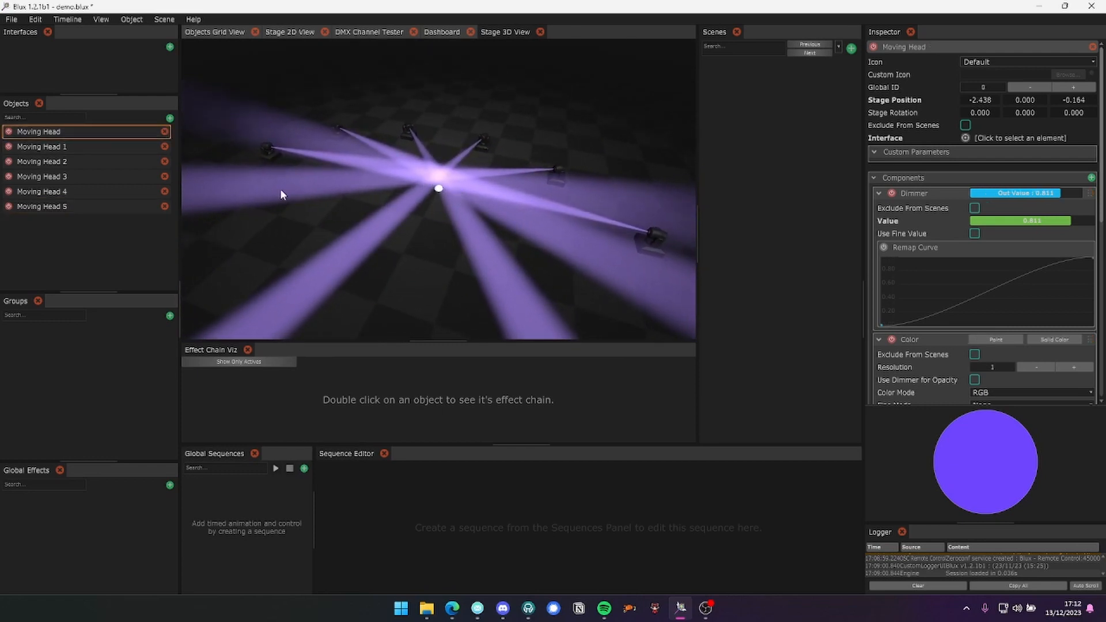
left_click_drag(284, 192, 530, 211)
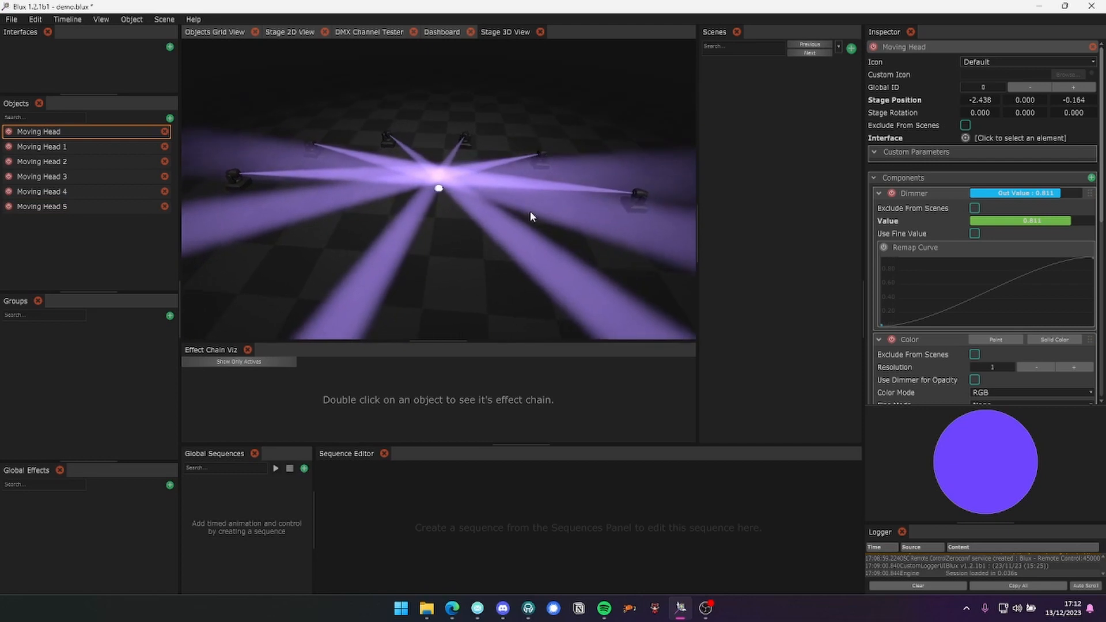
scroll(983, 173, "down", 5)
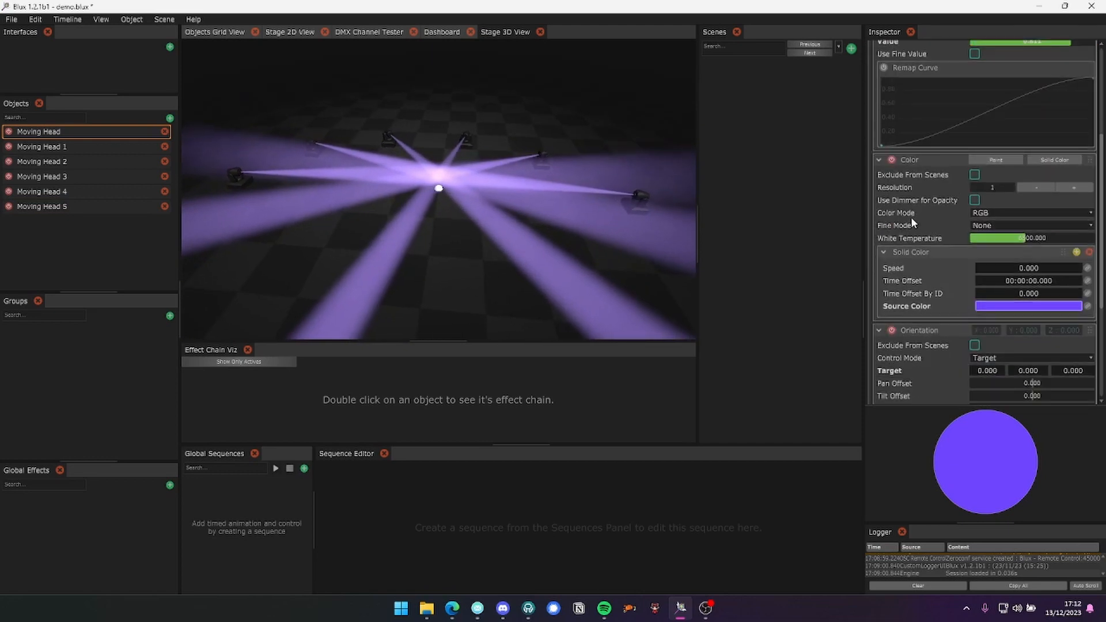
scroll(910, 217, "down", 2)
scroll(911, 220, "down", 1)
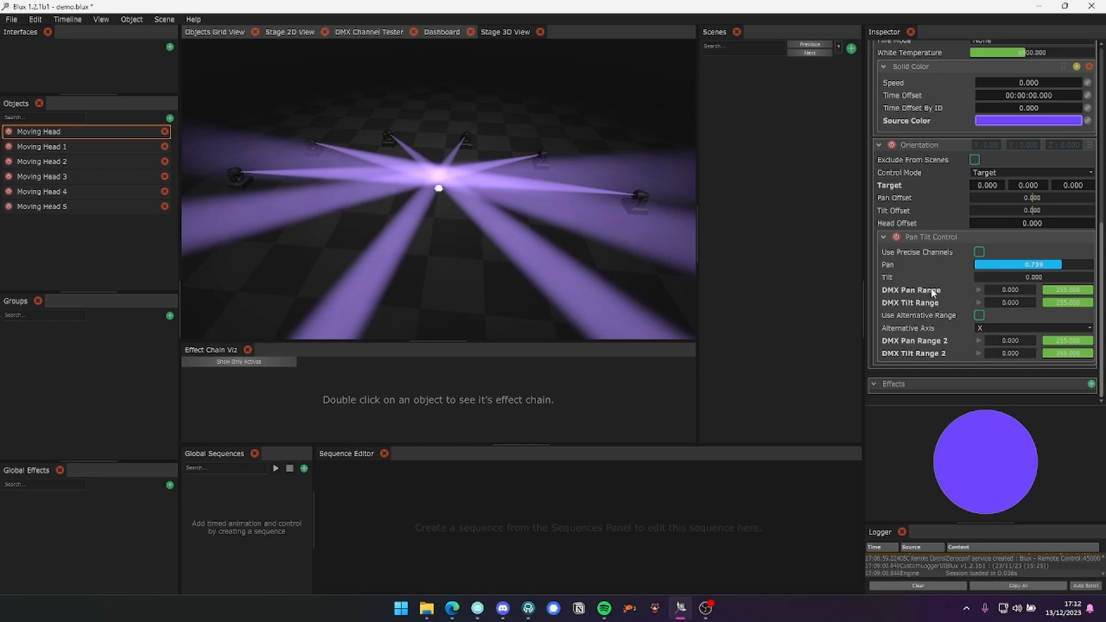
scroll(941, 126, "up", 3)
scroll(940, 135, "down", 3)
Try adjusting the minimum values of Moving Head's DMX Pan Range and DMX Tilt Range, and return both to 0.000
left_click_drag(998, 288, 1025, 288)
left_click_drag(1001, 292, 1016, 292)
left_click_drag(1022, 291, 1039, 291)
left_click_drag(995, 291, 979, 291)
left_click_drag(985, 303, 992, 302)
left_click_drag(989, 302, 985, 303)
left_click_drag(616, 196, 189, 202)
left_click_drag(216, 218, 266, 181)
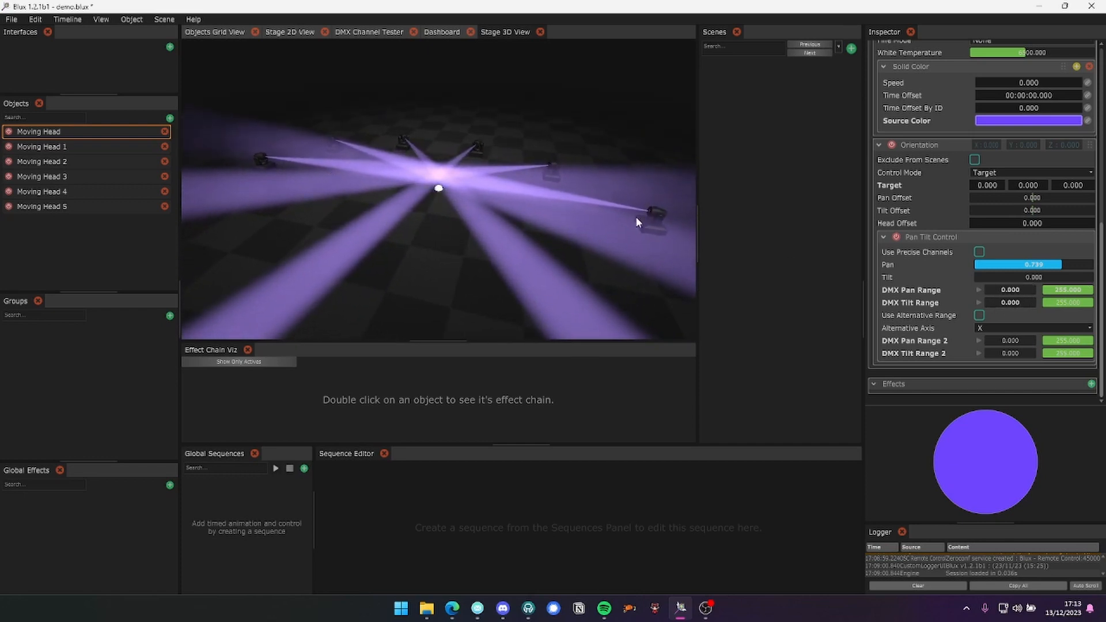
left_click_drag(617, 219, 600, 189)
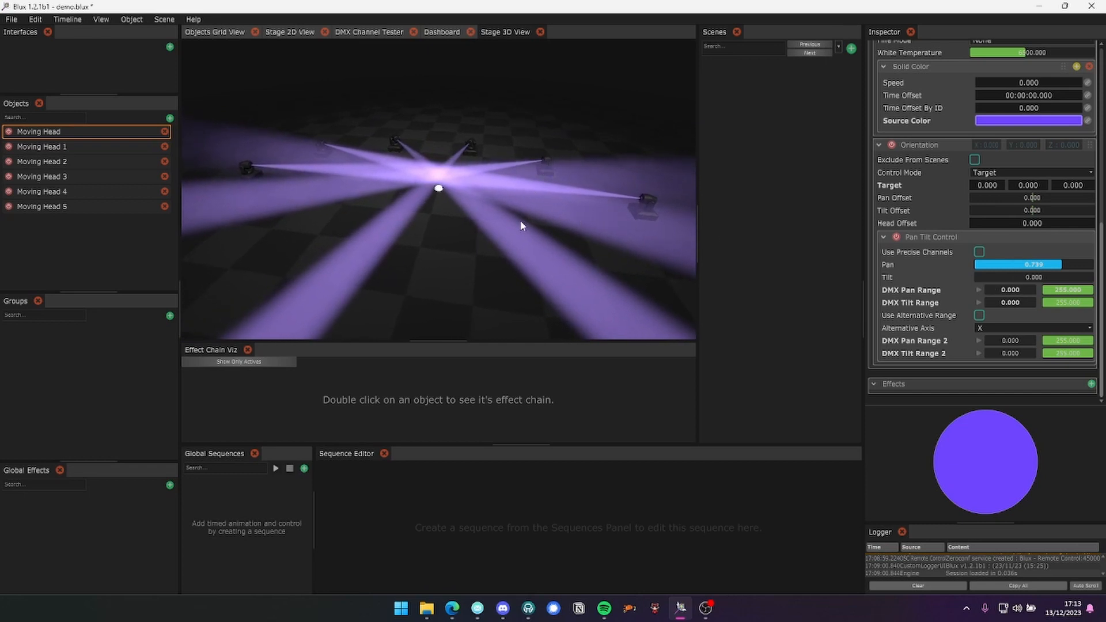
left_click_drag(520, 224, 493, 193)
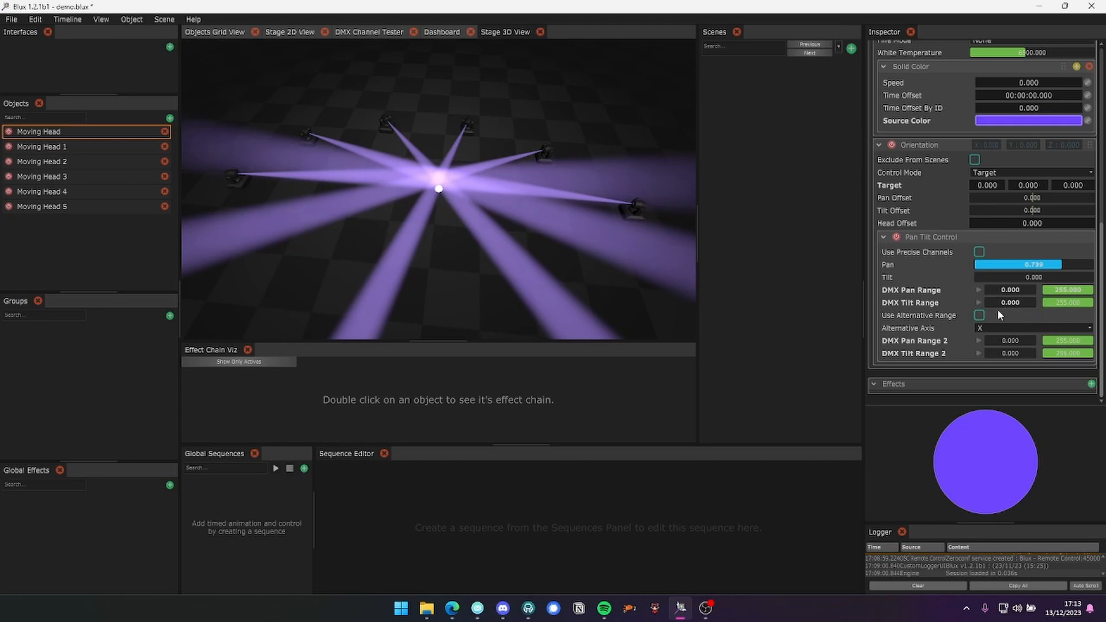
Try changing the Y value of Moving Head's Stage Rotation, and undo the change
scroll(927, 154, "up", 10)
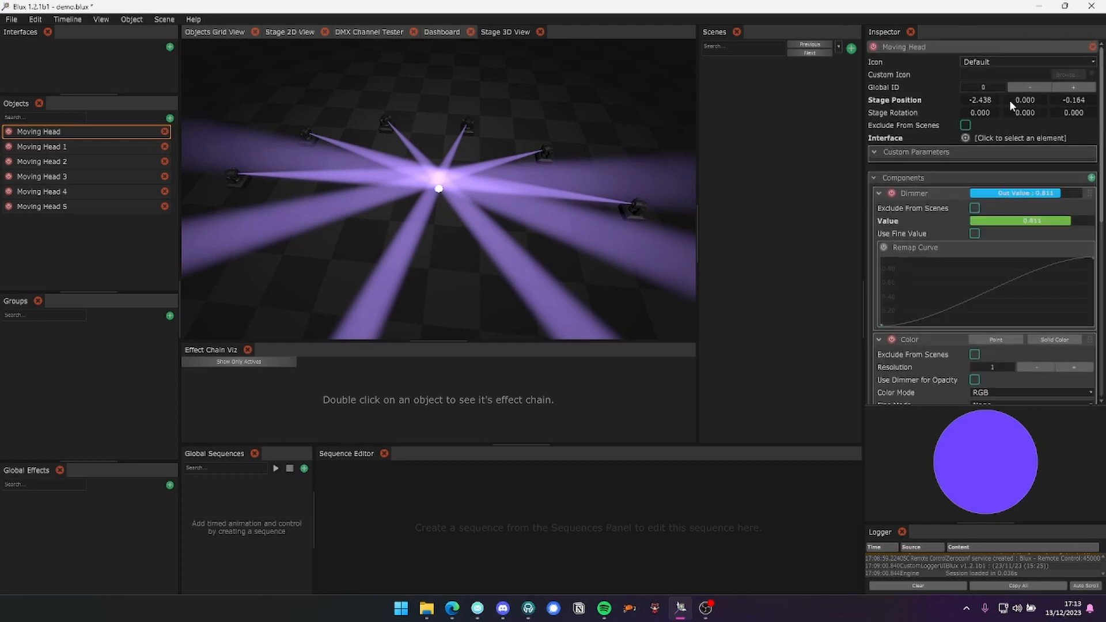
left_click_drag(1020, 113, 1102, 109)
key("ctrl+z")
left_click_drag(1101, 110, 927, 155)
left_click_drag(467, 142, 524, 157)
Raise Moving Head's orientation Target to 1.100 in Y so its beam points upward
scroll(990, 172, "down", 3)
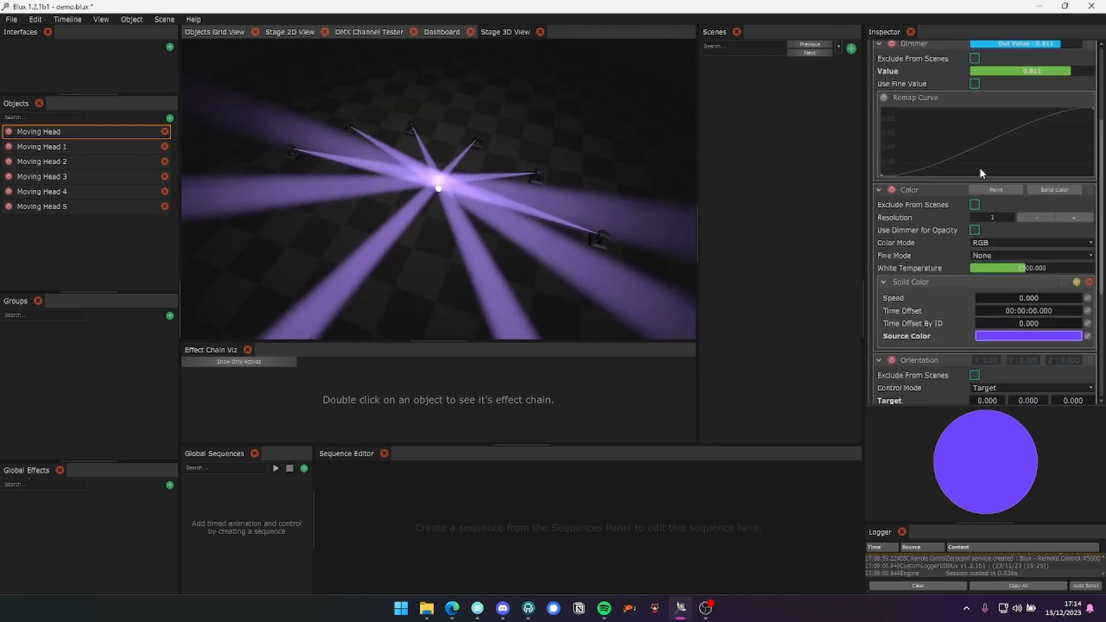
scroll(980, 169, "down", 2)
scroll(943, 183, "down", 2)
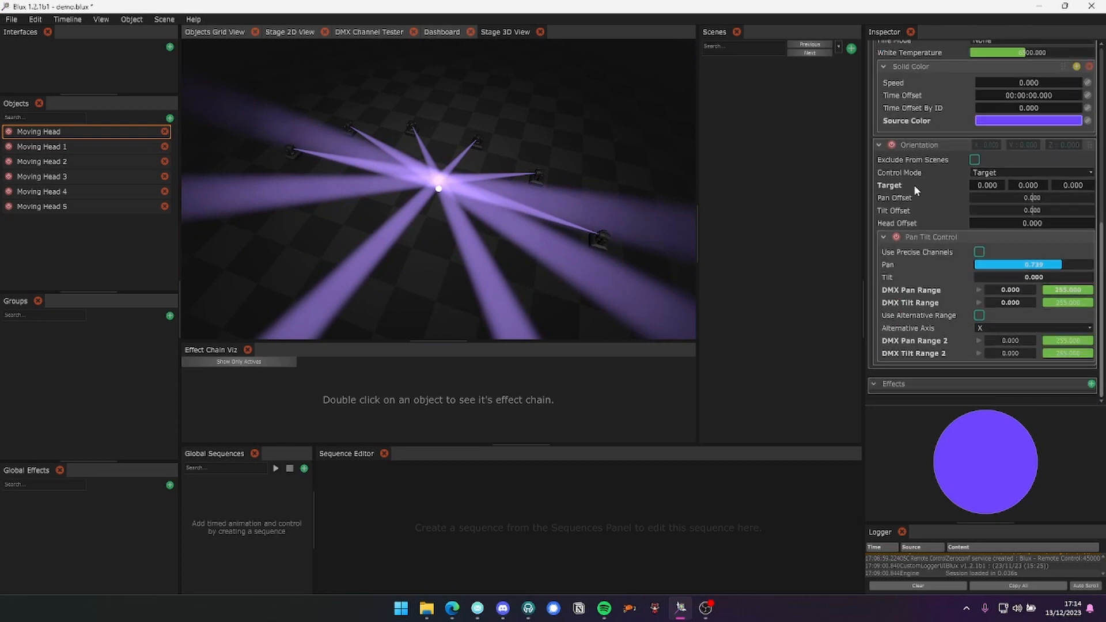
left_click_drag(512, 202, 439, 194)
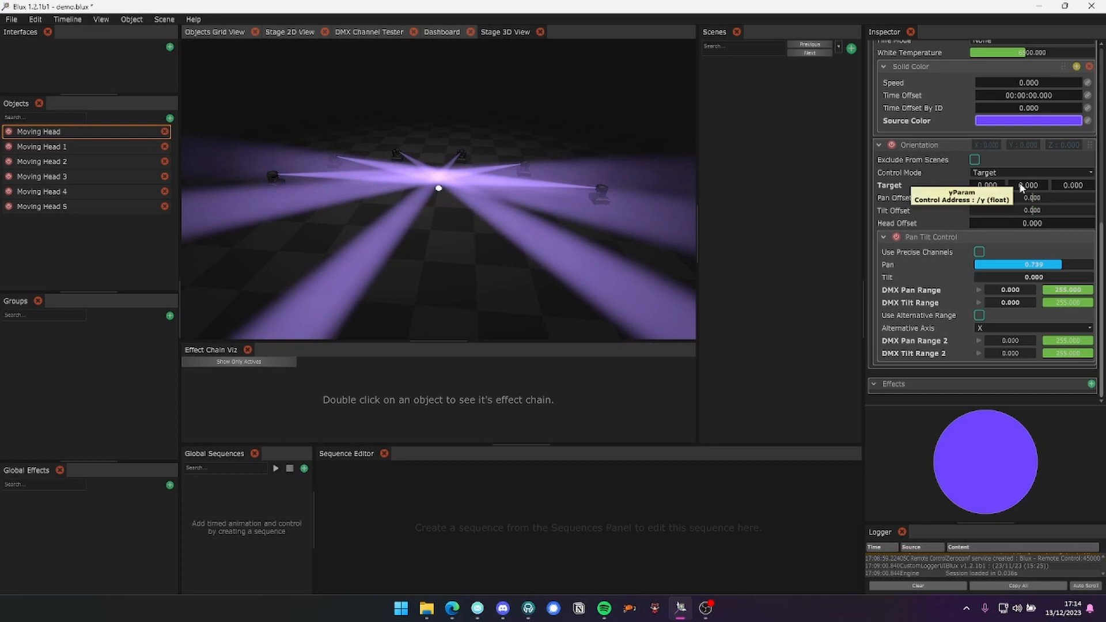
mouse_move(1020, 182)
left_mouse_down()
mouse_move(1042, 183)
mouse_move(1028, 184)
left_mouse_up()
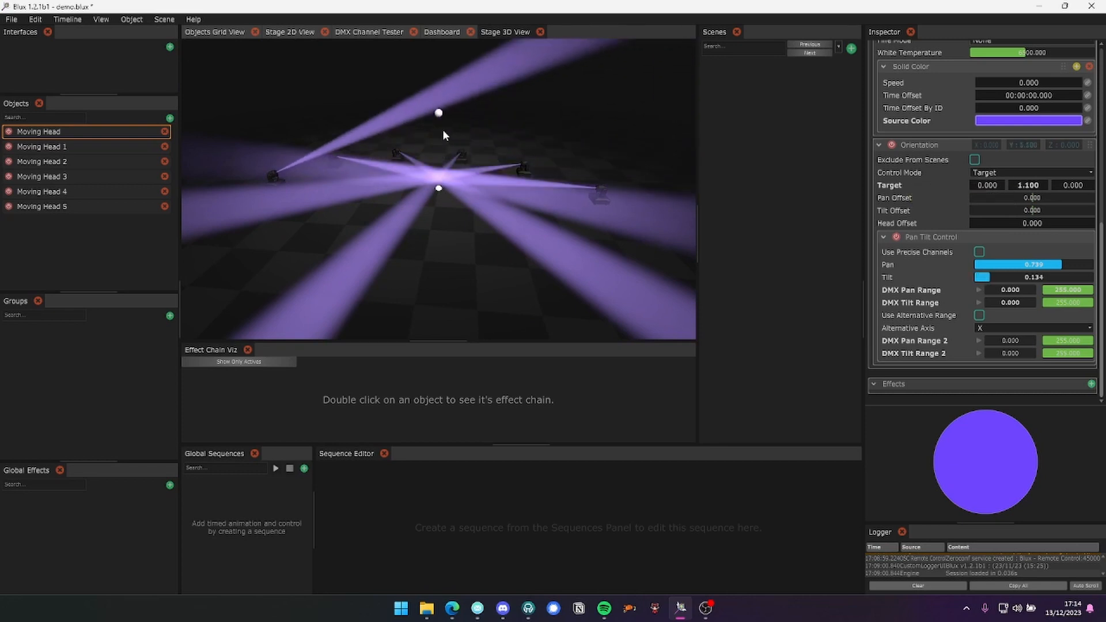
left_click_drag(473, 117, 430, 54)
scroll(423, 119, "up", 3)
mouse_move(503, 97)
left_mouse_down()
mouse_move(531, 112)
mouse_move(496, 114)
mouse_move(511, 116)
left_mouse_up()
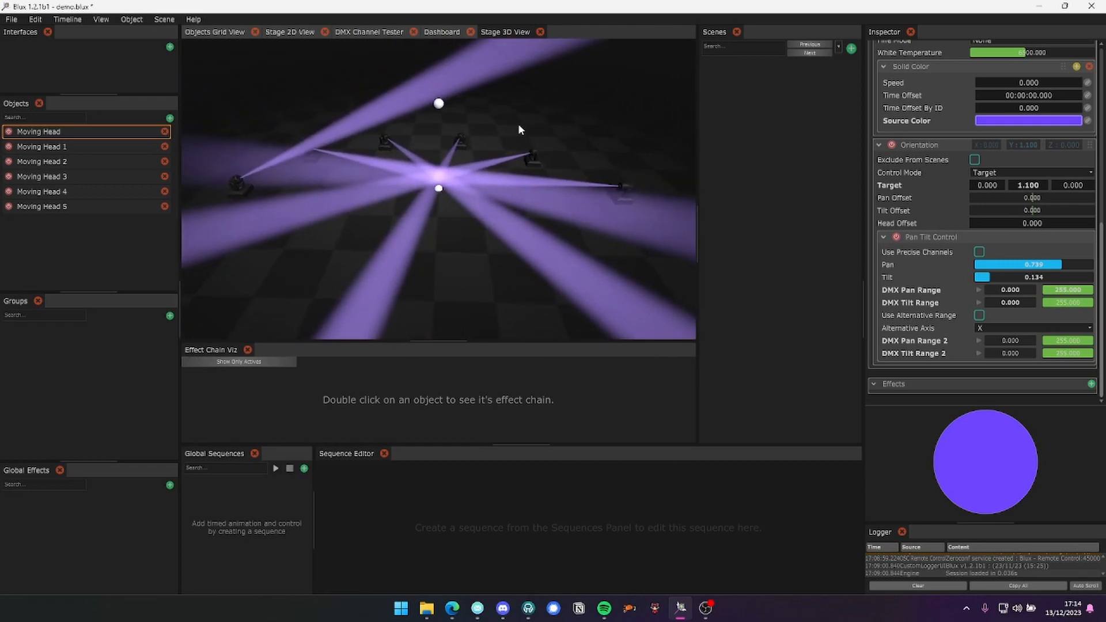
left_click_drag(491, 128, 491, 123)
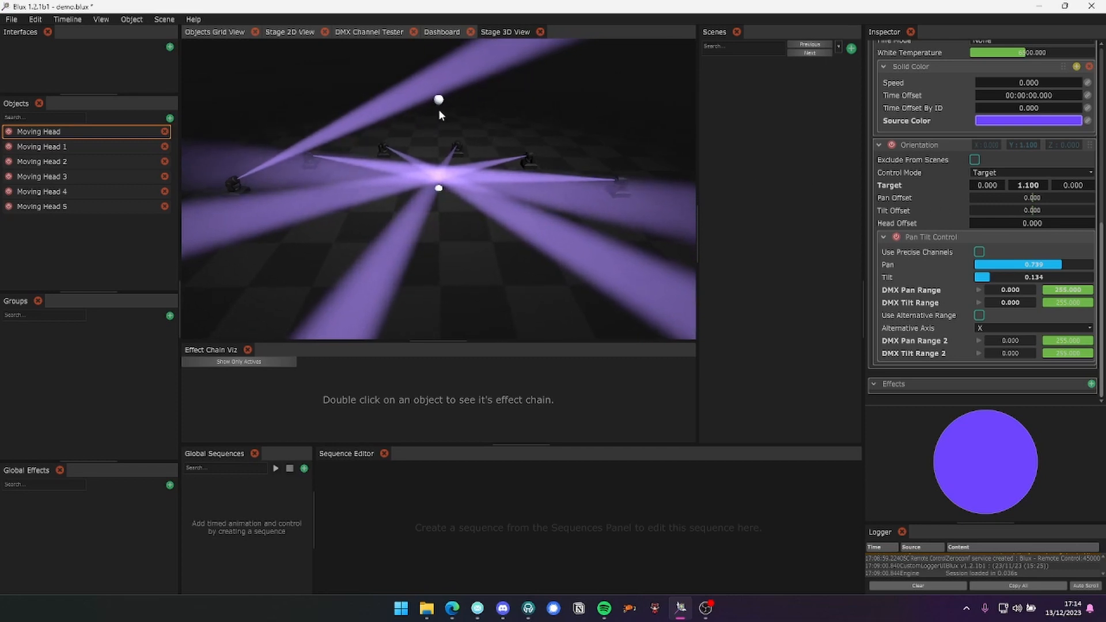
Set Moving Head's Head Offset to 0.200 and check how its beam meets the target from several angles
left_click_drag(301, 142, 248, 166)
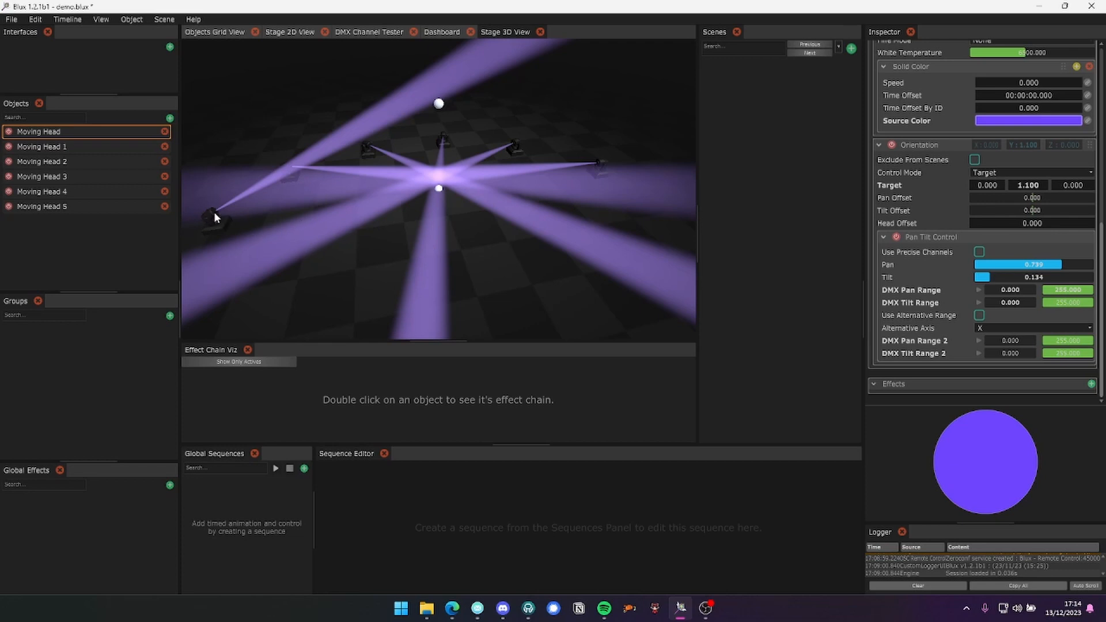
double_click(1046, 223)
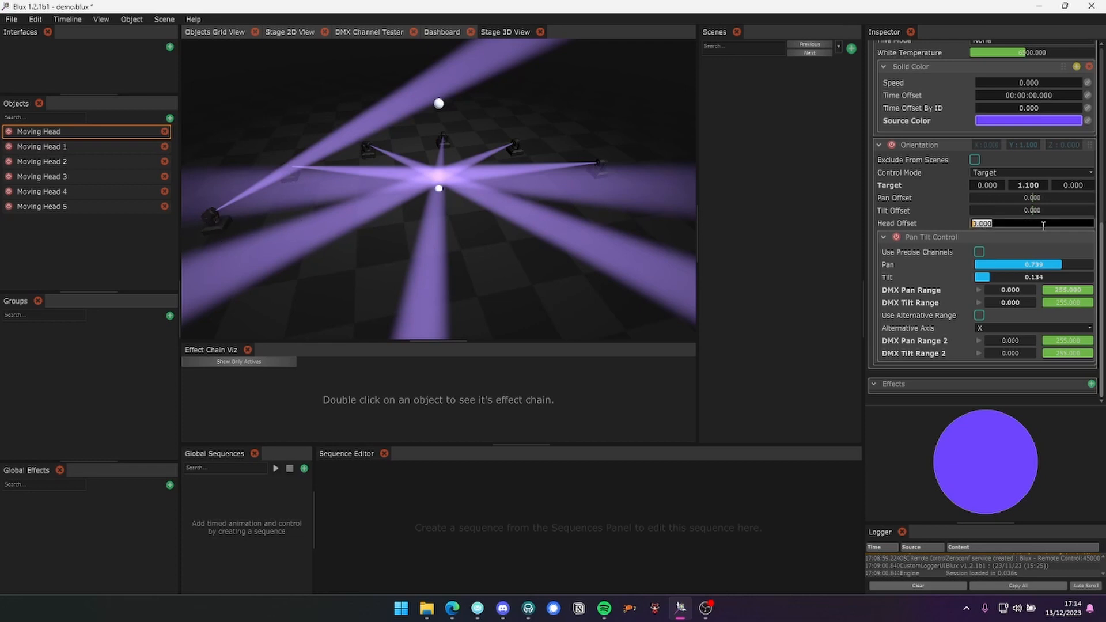
type("0.2")
key("Return")
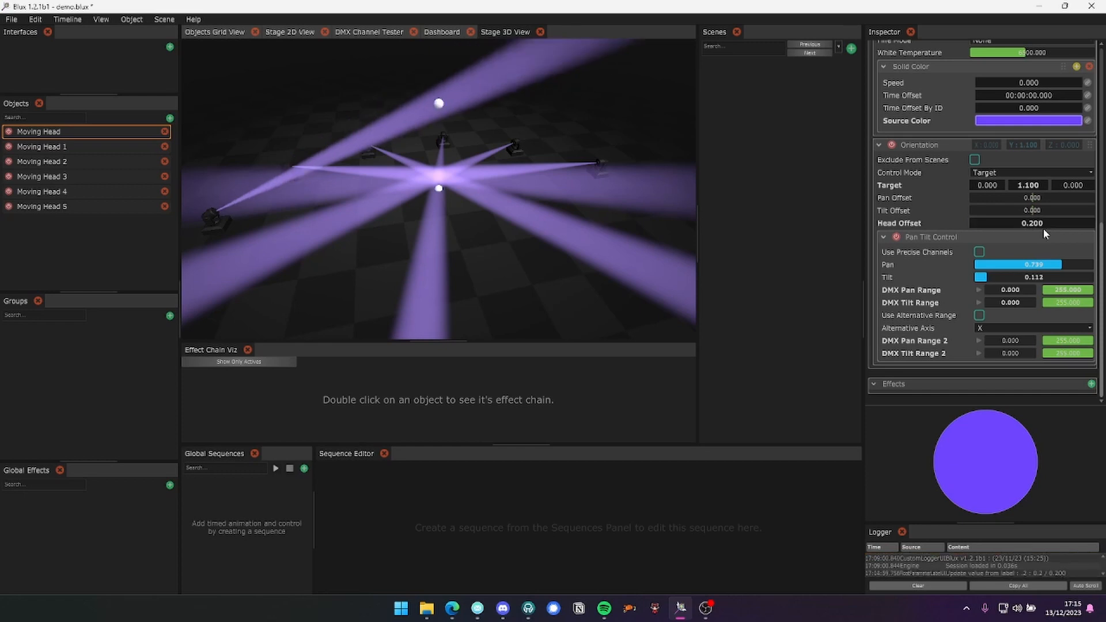
left_click_drag(310, 229, 328, 230)
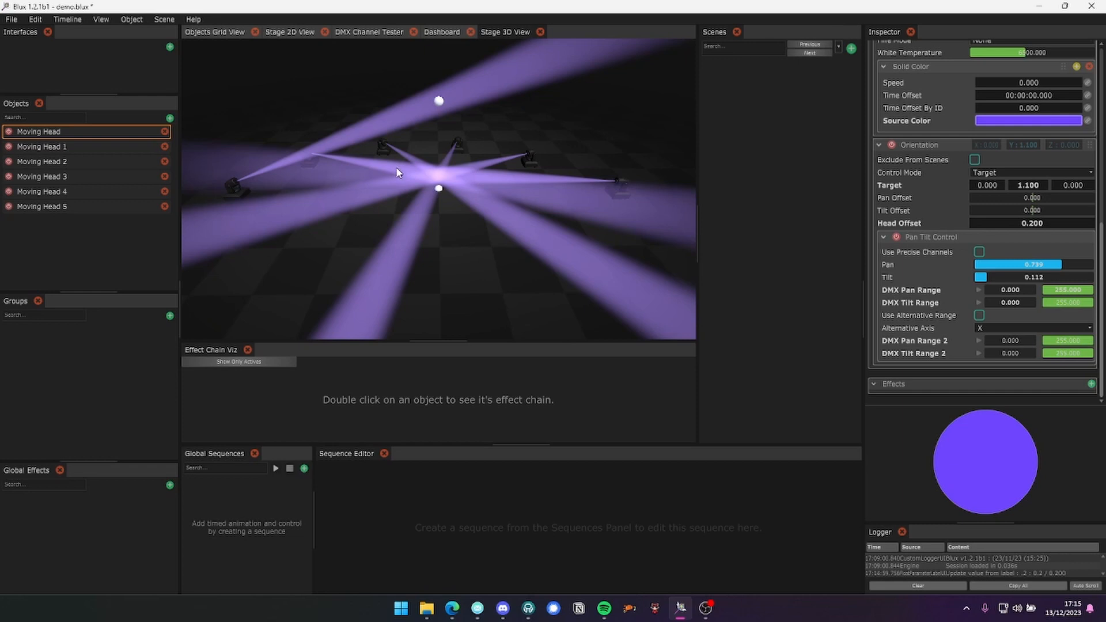
left_click_drag(419, 168, 370, 171)
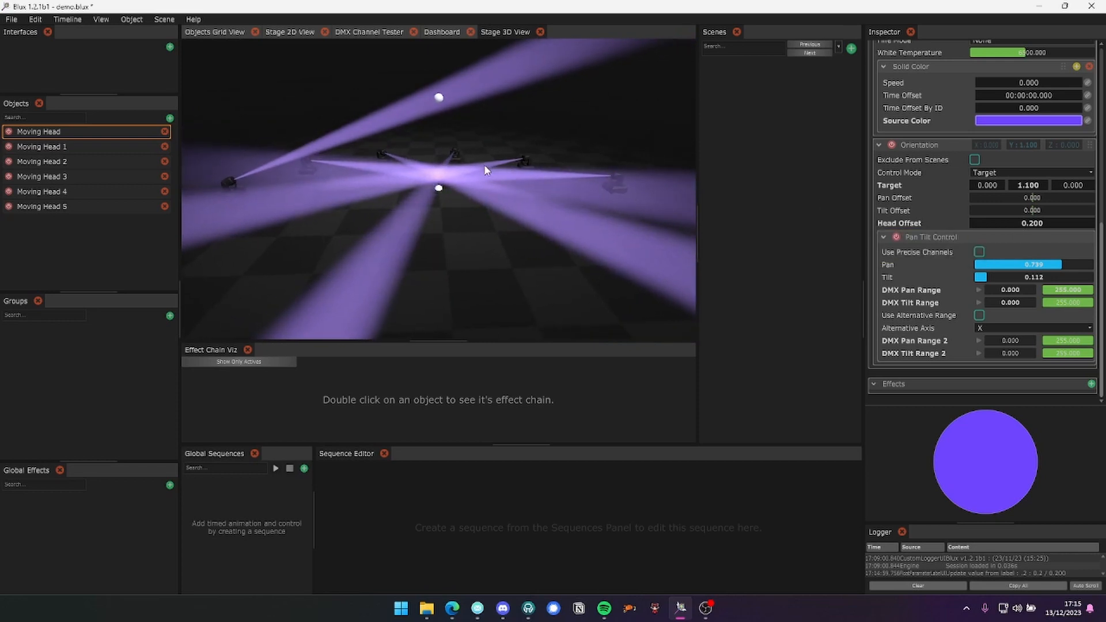
left_click_drag(237, 188, 217, 215)
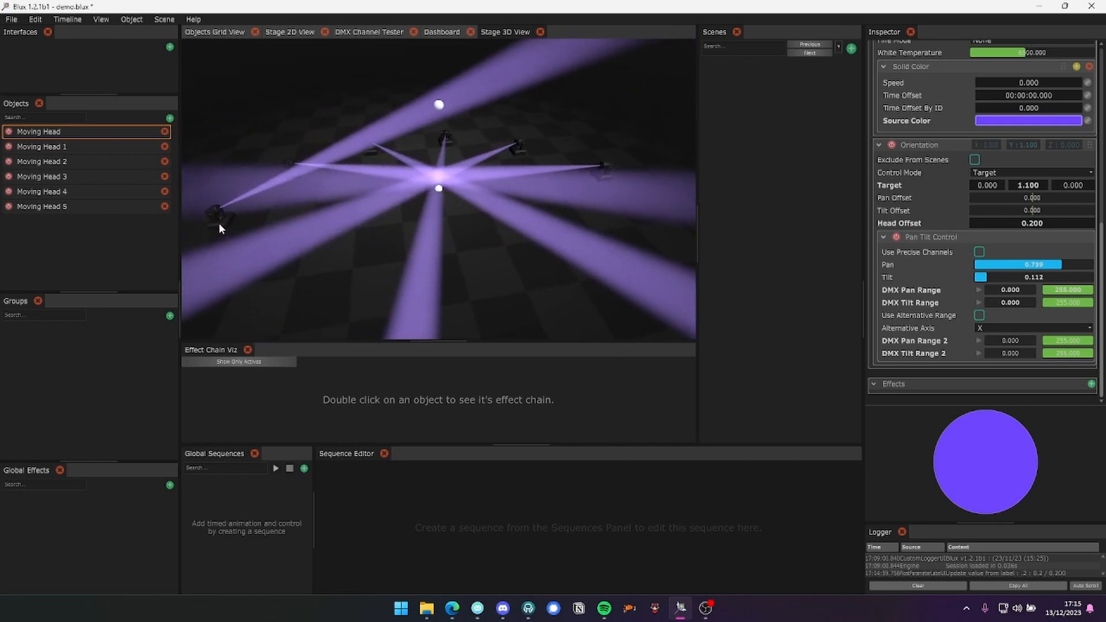
left_click_drag(439, 221, 538, 169)
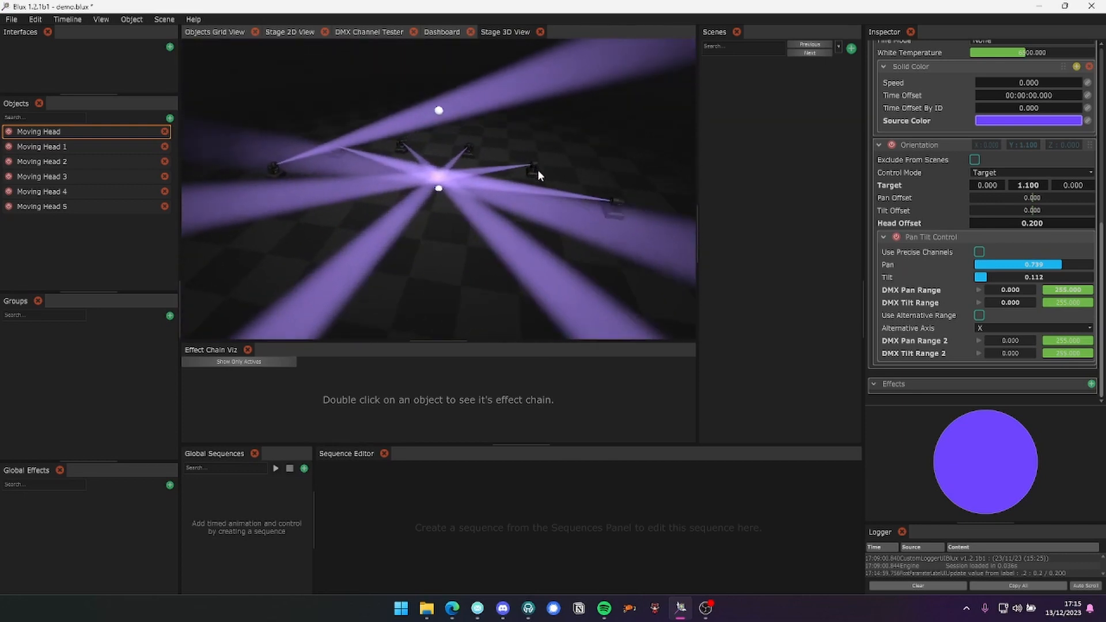
Reposition Moving Head's Target at Y 0.600 and Z 0.100, with X between the fixture and the stage centre
left_click_drag(989, 185, 1064, 185)
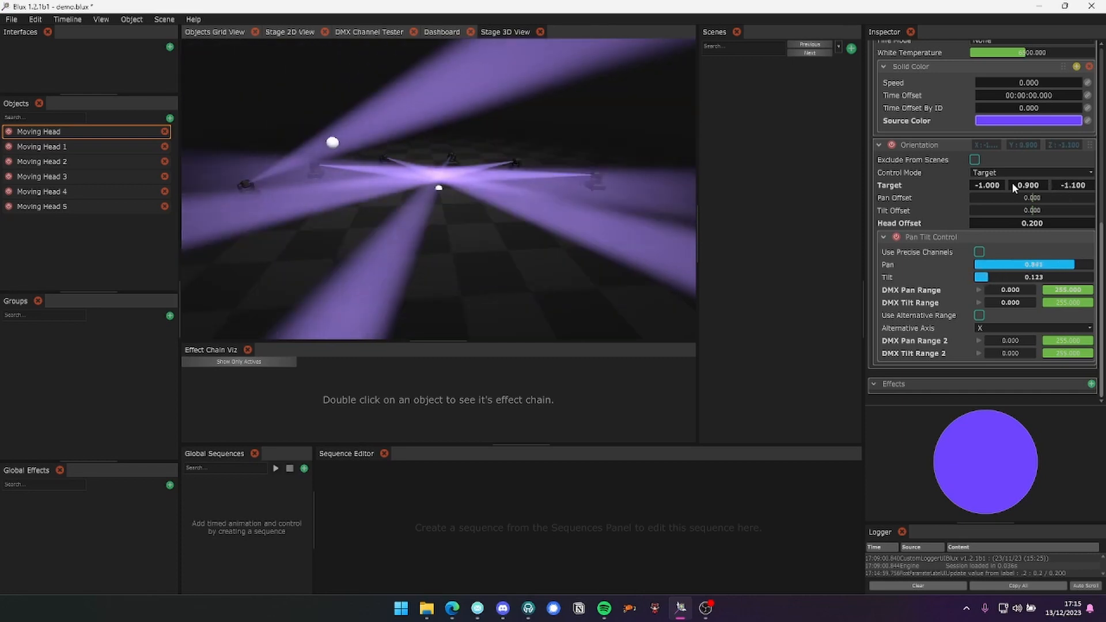
mouse_move(988, 185)
left_mouse_down()
mouse_move(1023, 185)
mouse_move(994, 184)
left_mouse_up()
left_click_drag(1067, 183, 1070, 185)
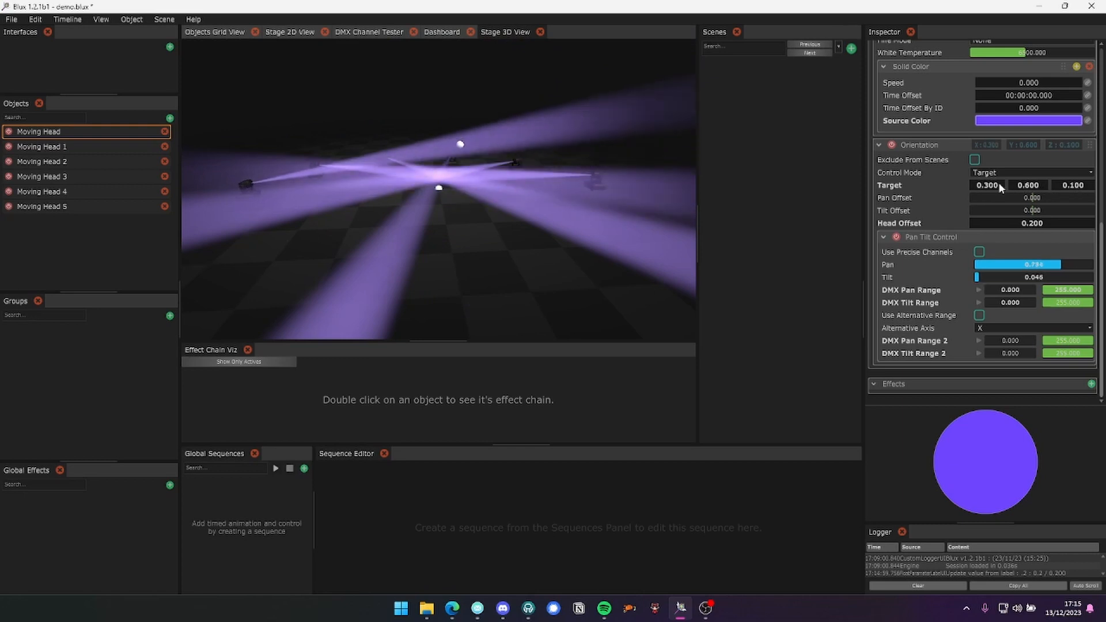
left_click_drag(1001, 187, 989, 187)
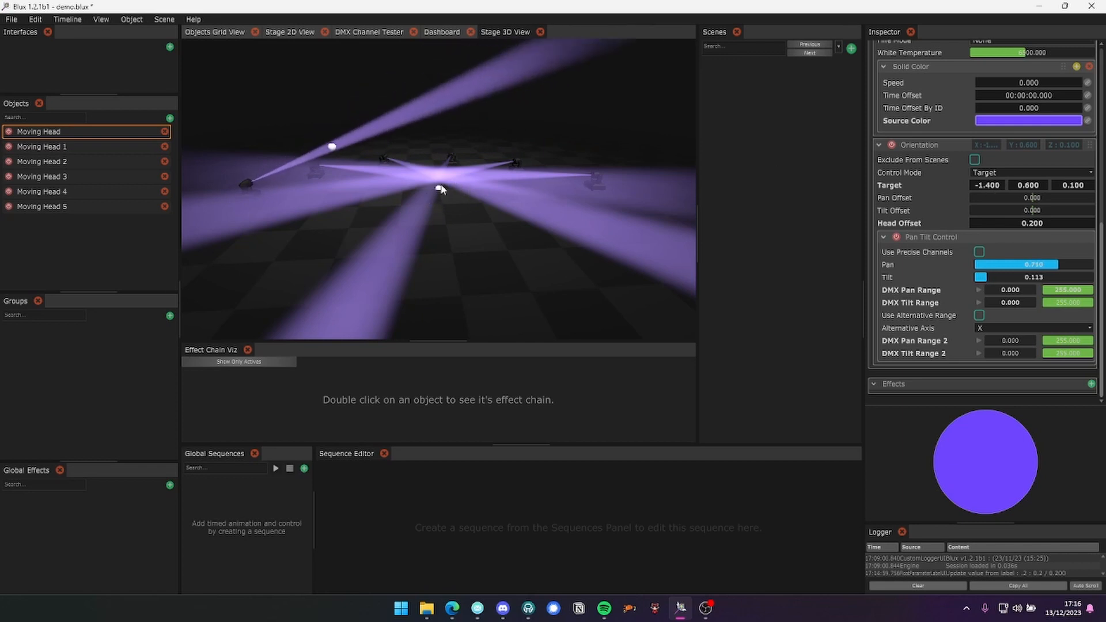
left_click_drag(440, 192, 408, 182)
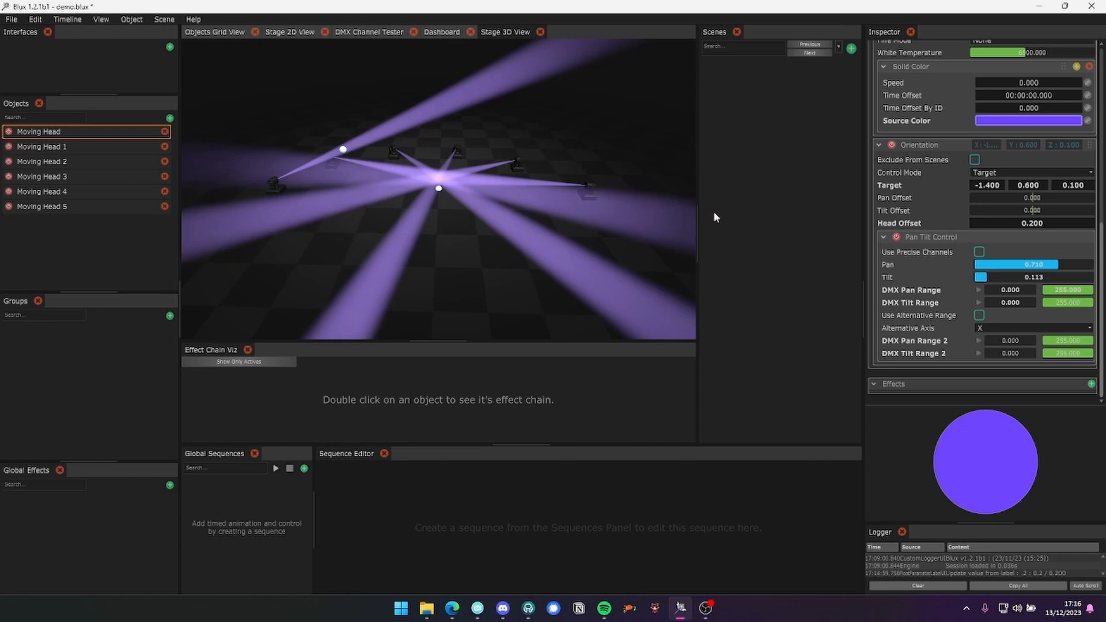
left_click_drag(980, 191, 982, 191)
Set Moving Head 1's Target Y to 1.500 and its Head Offset to 0.200
left_click(40, 146)
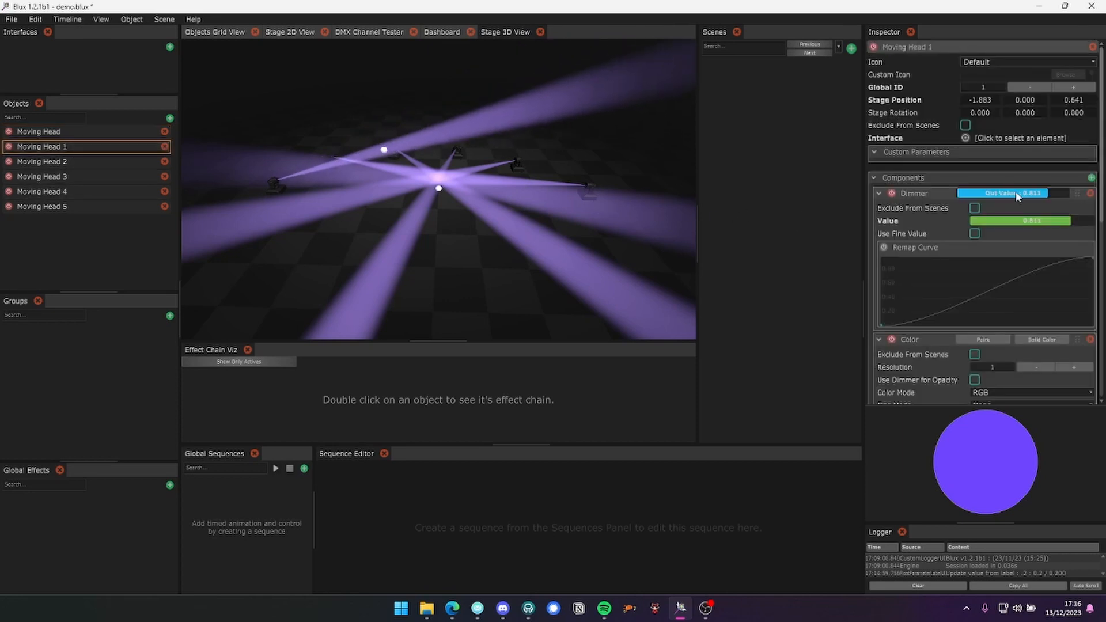
scroll(1017, 229, "down", 3)
scroll(1016, 229, "down", 4)
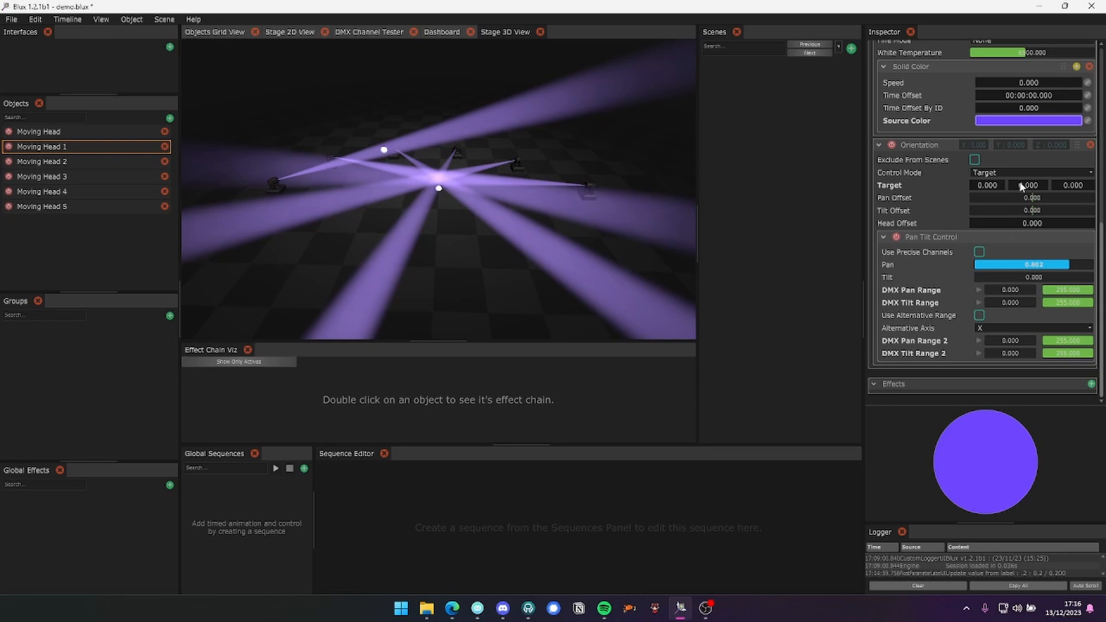
left_click_drag(1023, 187, 1028, 183)
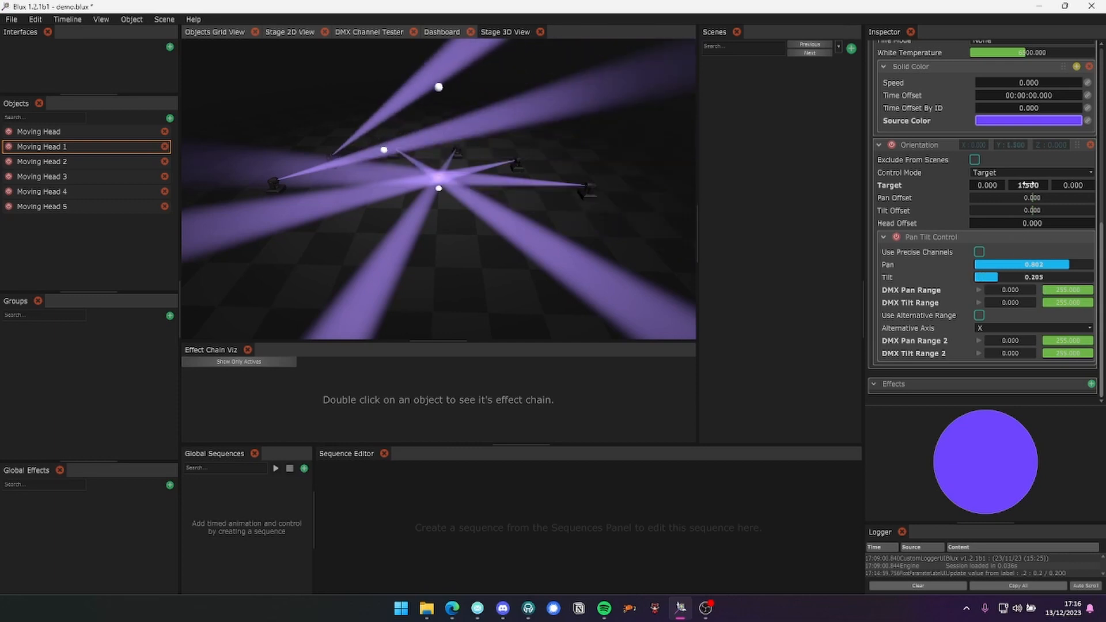
double_click(1031, 223)
type(".2")
key("Return")
Set the Head Offset of Moving Head 2 to 0.2
left_click(51, 161)
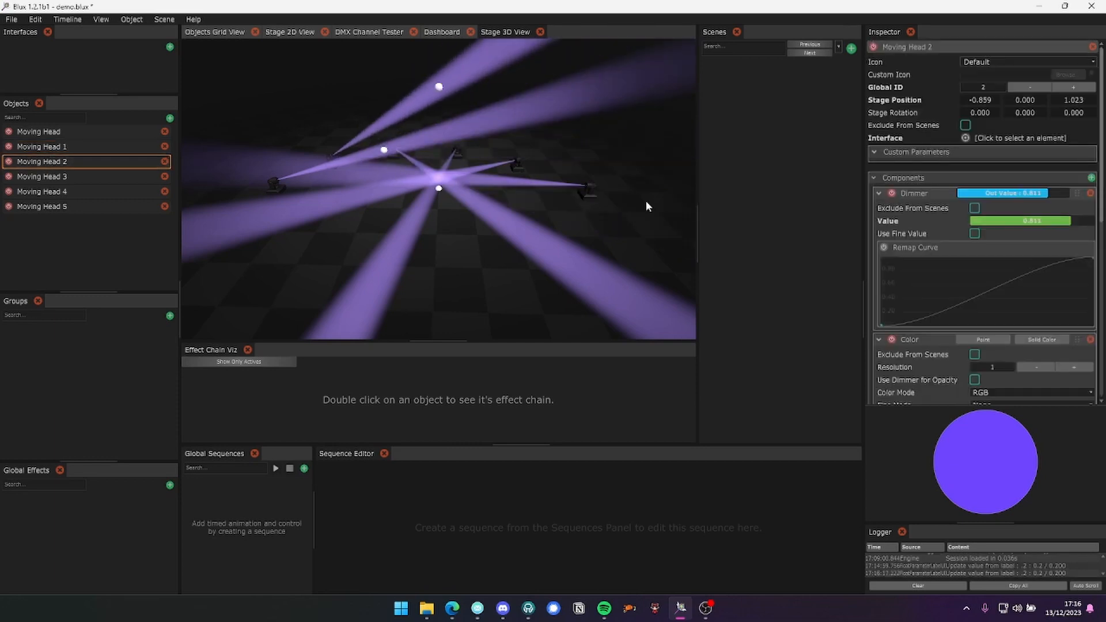
double_click(1020, 223)
type(".2")
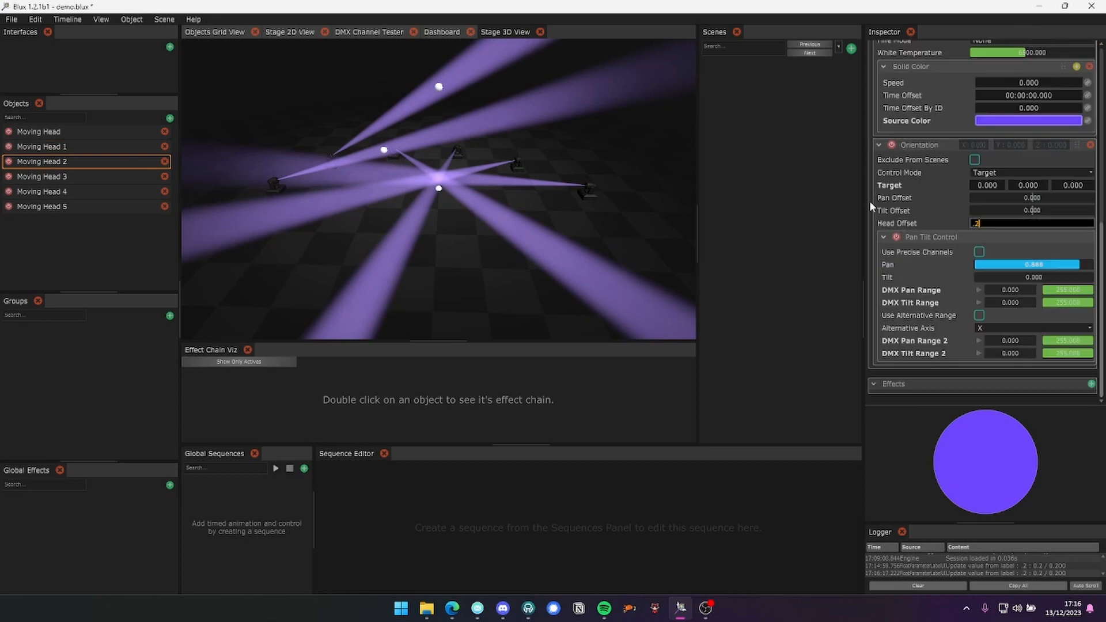
key("Return")
Set the Head Offset of Moving Head 3 to 0.2
left_click(52, 176)
scroll(1031, 264, "down", 5)
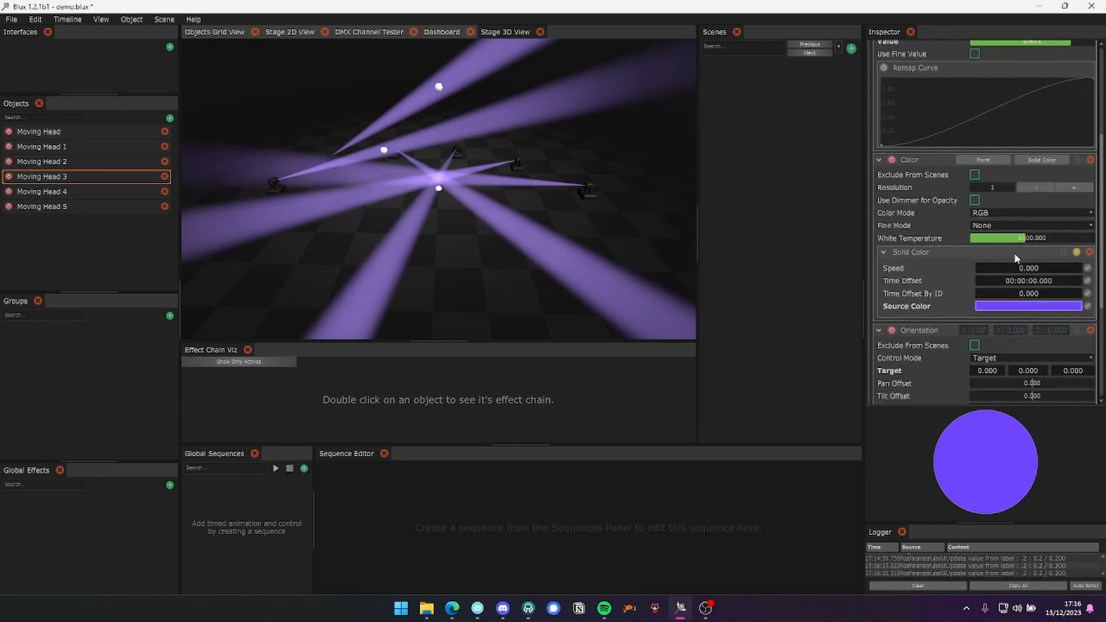
double_click(1026, 289)
type(".2")
key("Return")
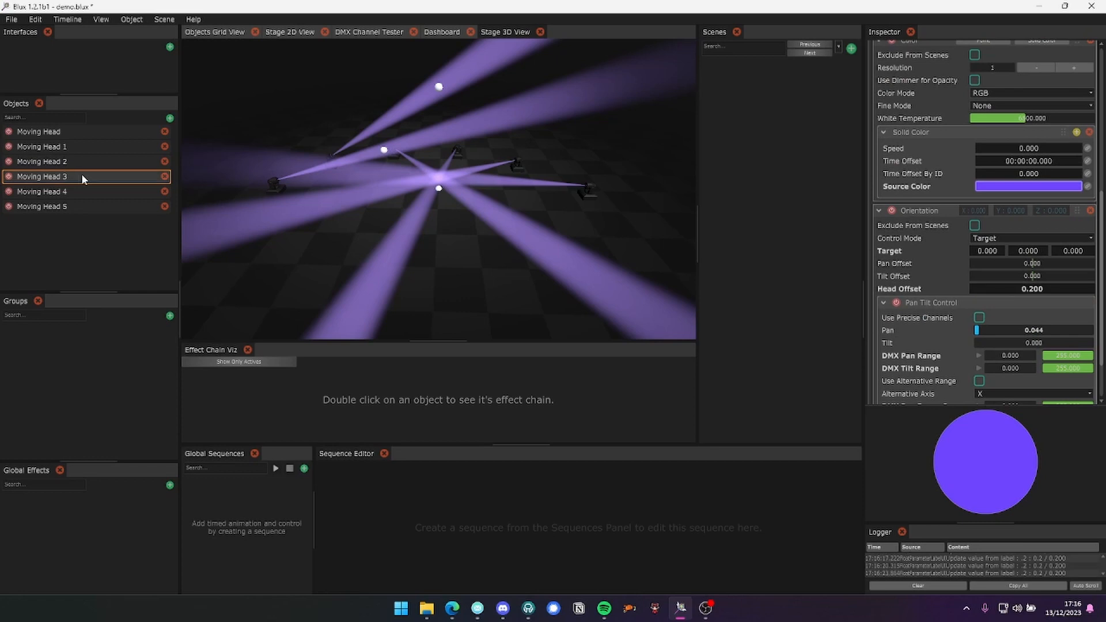
Set the Head Offset of Moving Head 4 to 0.2
left_click(80, 192)
scroll(1010, 267, "down", 5)
scroll(1009, 267, "down", 3)
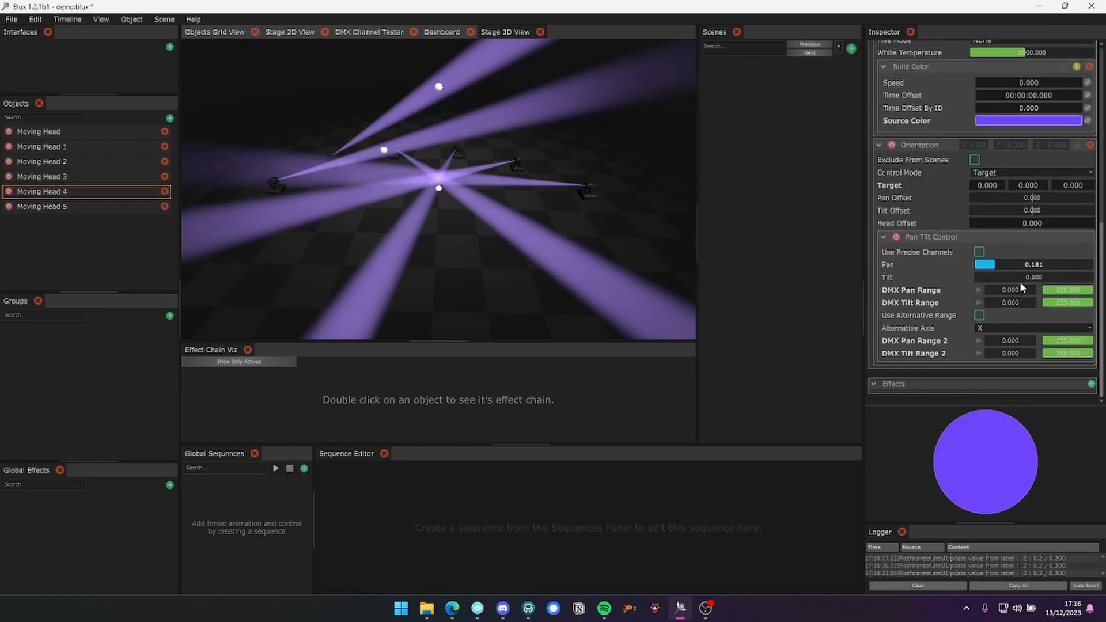
double_click(1034, 225)
type(".2")
key("Return")
Set the Head Offset of Moving Head 5 to 0.2
left_click(75, 206)
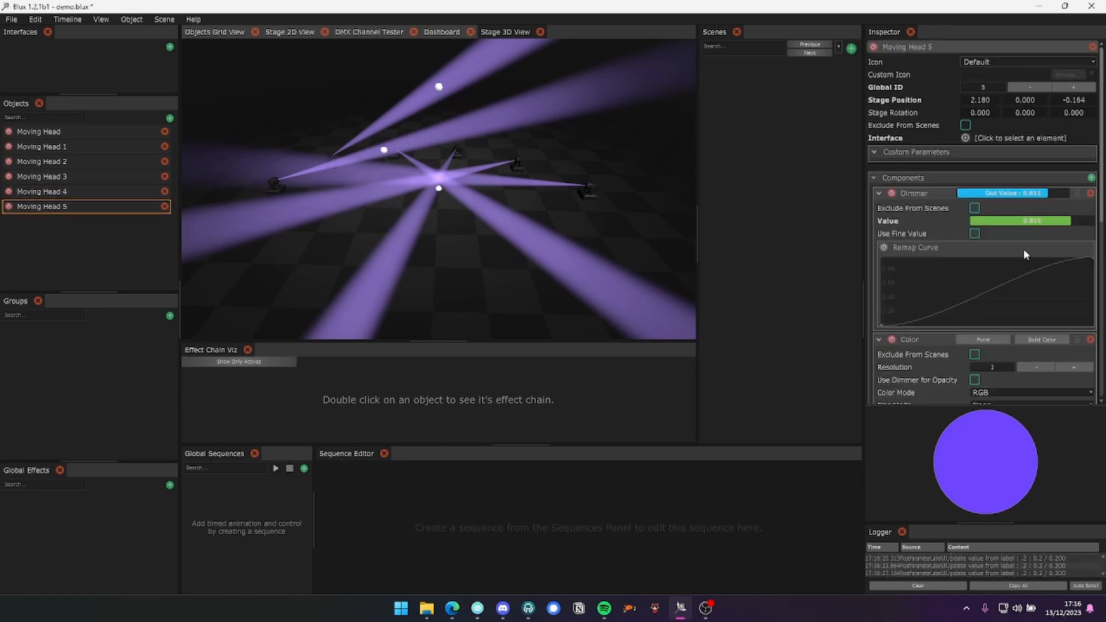
scroll(1027, 253, "down", 8)
double_click(1018, 224)
type(".2")
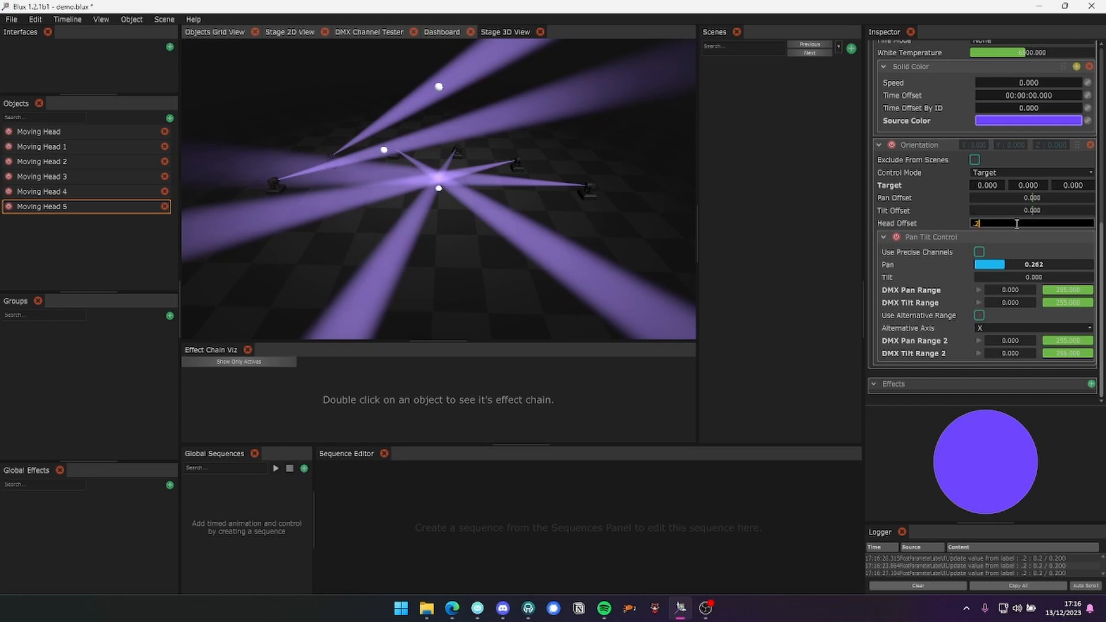
key("Return")
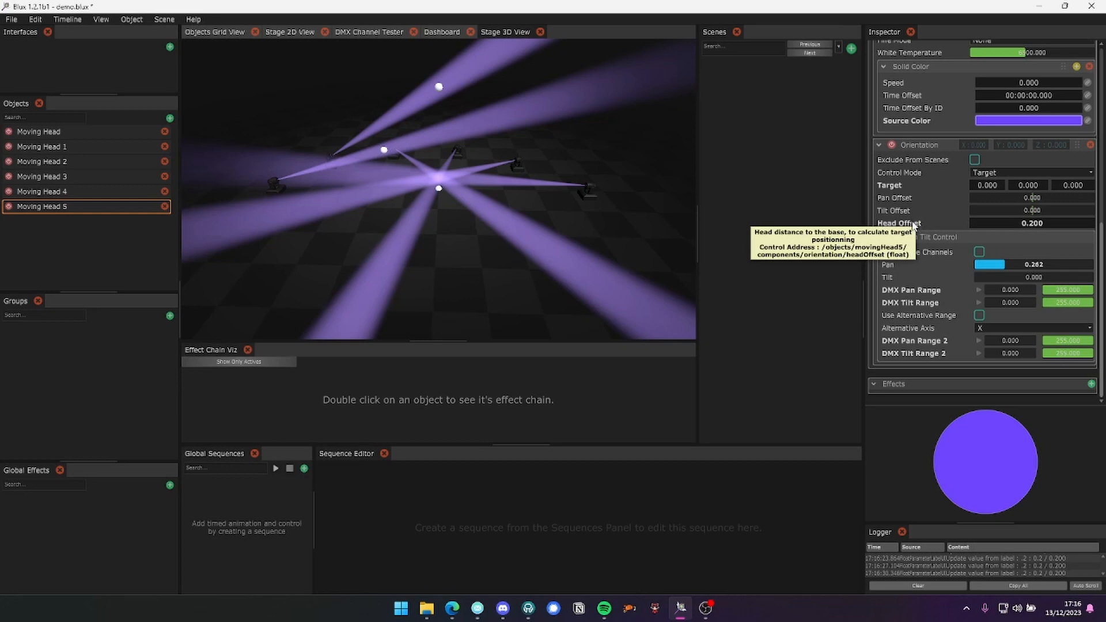
Change Moving Head 5's solid Source Color to turquoise so its beam stands out from the violet ones
left_click_drag(625, 192, 428, 153)
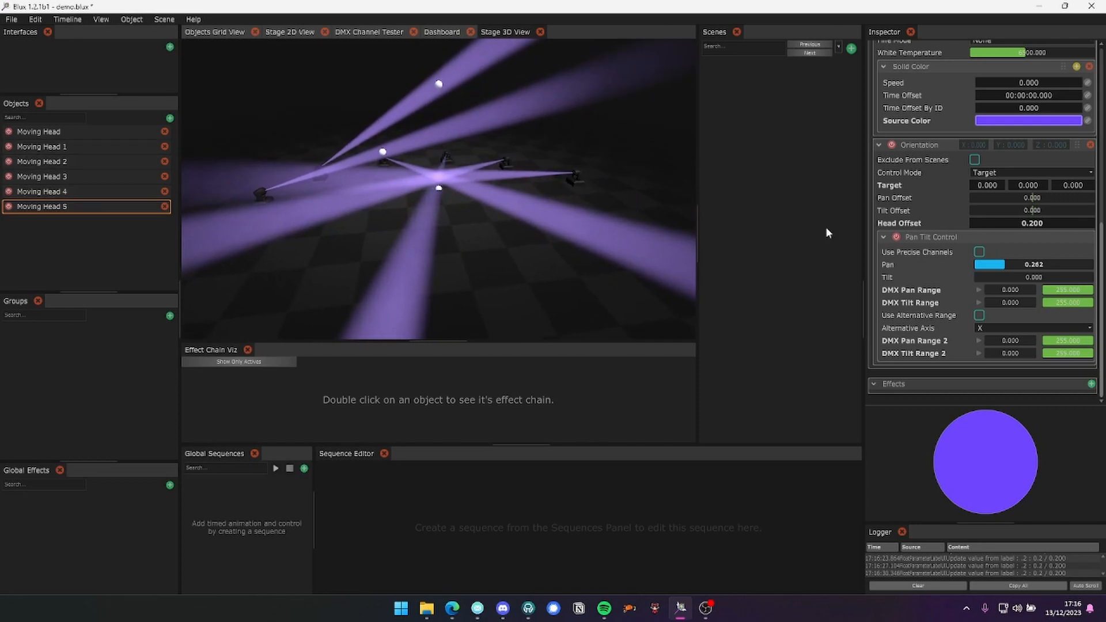
scroll(1049, 232, "up", 3)
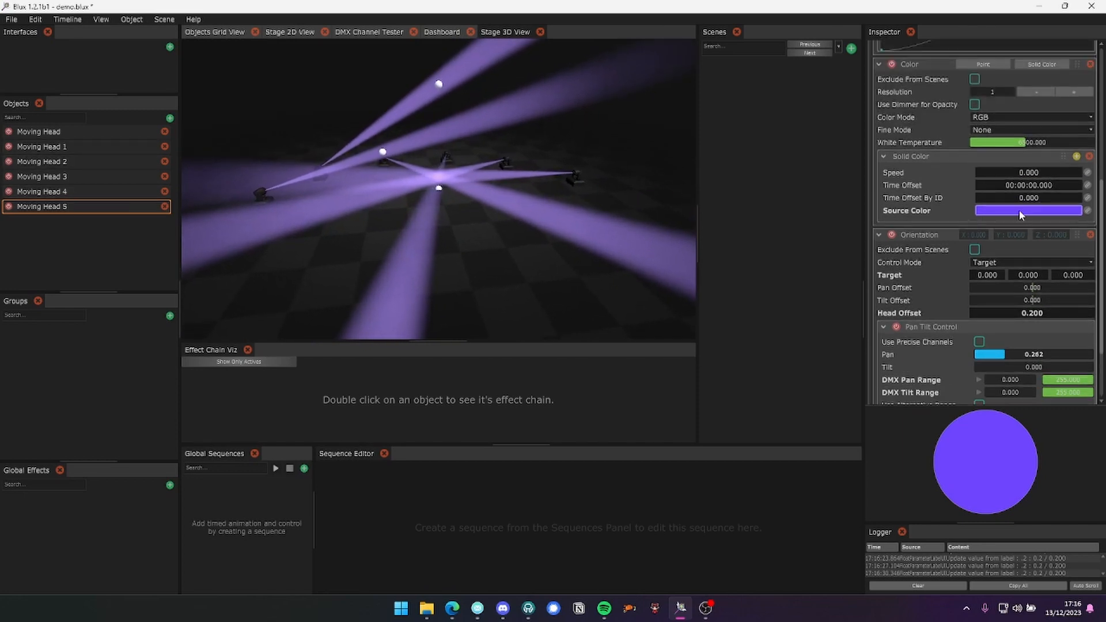
left_click(1028, 210)
left_click(863, 198)
left_click(939, 348)
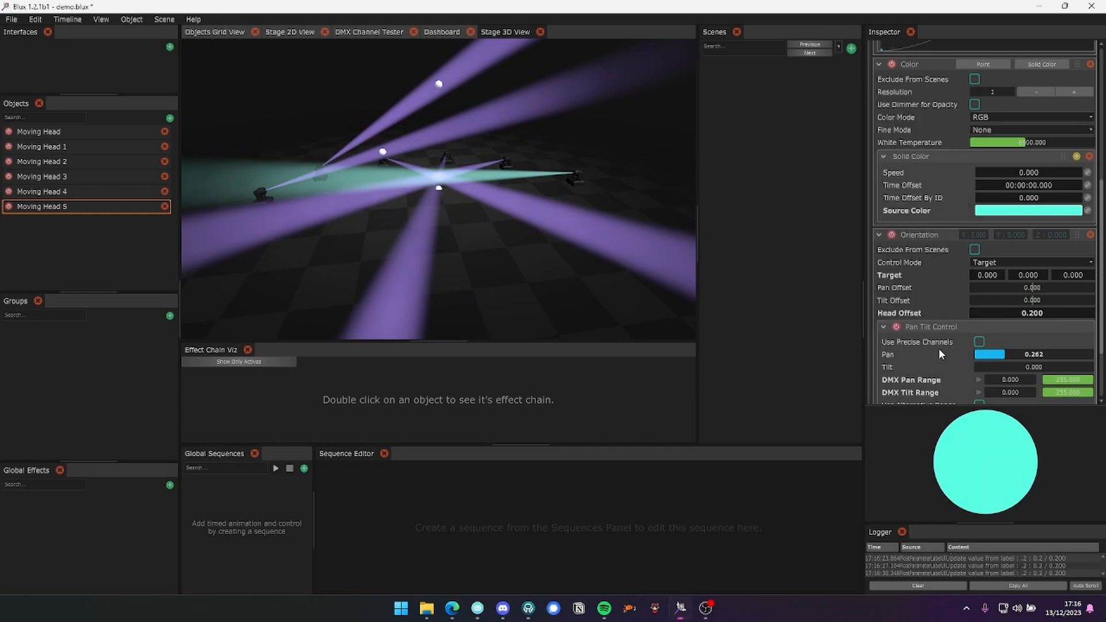
Switch Moving Head 5's orientation Control Mode to Pan/Tilt and aim its beam with Pan 0.382 and Tilt 0.245
scroll(939, 348, "down", 3)
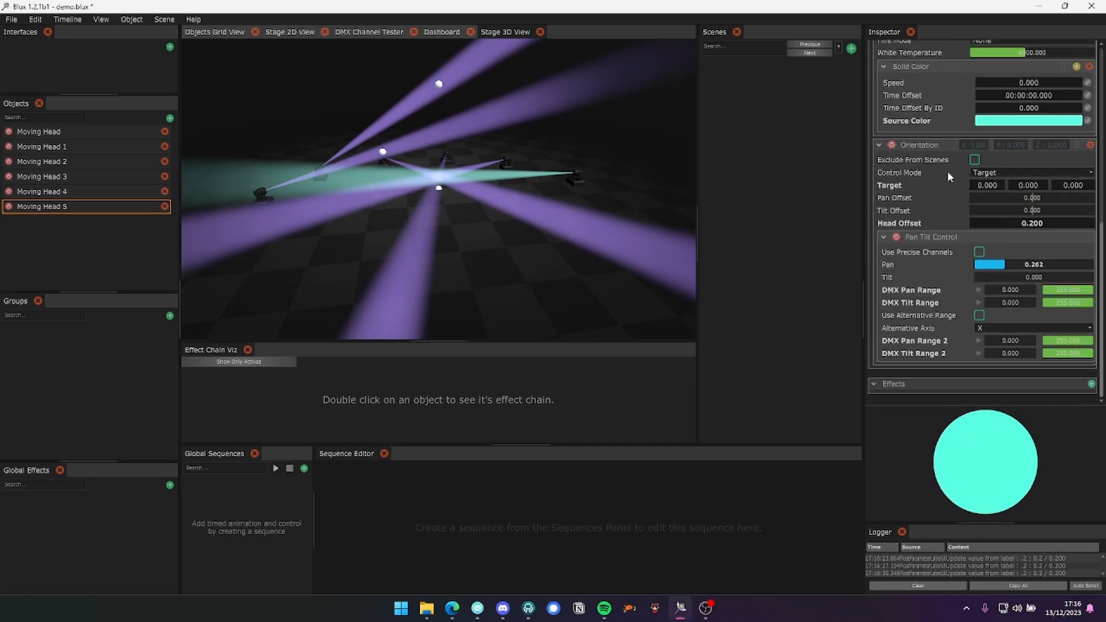
left_click(991, 174)
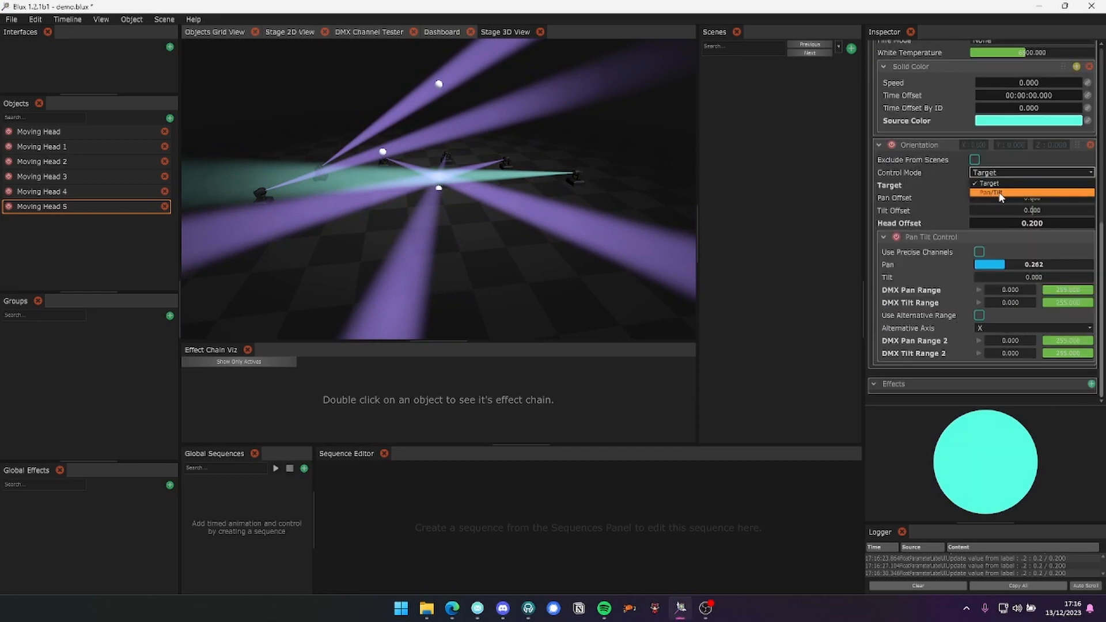
left_click(1000, 193)
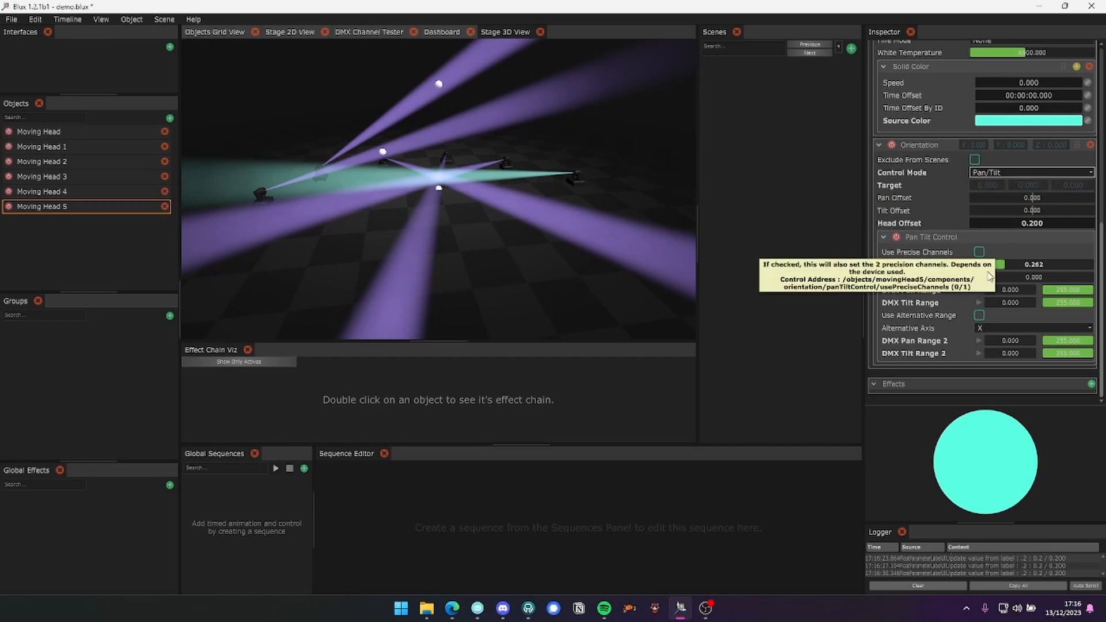
left_click_drag(986, 264, 1018, 265)
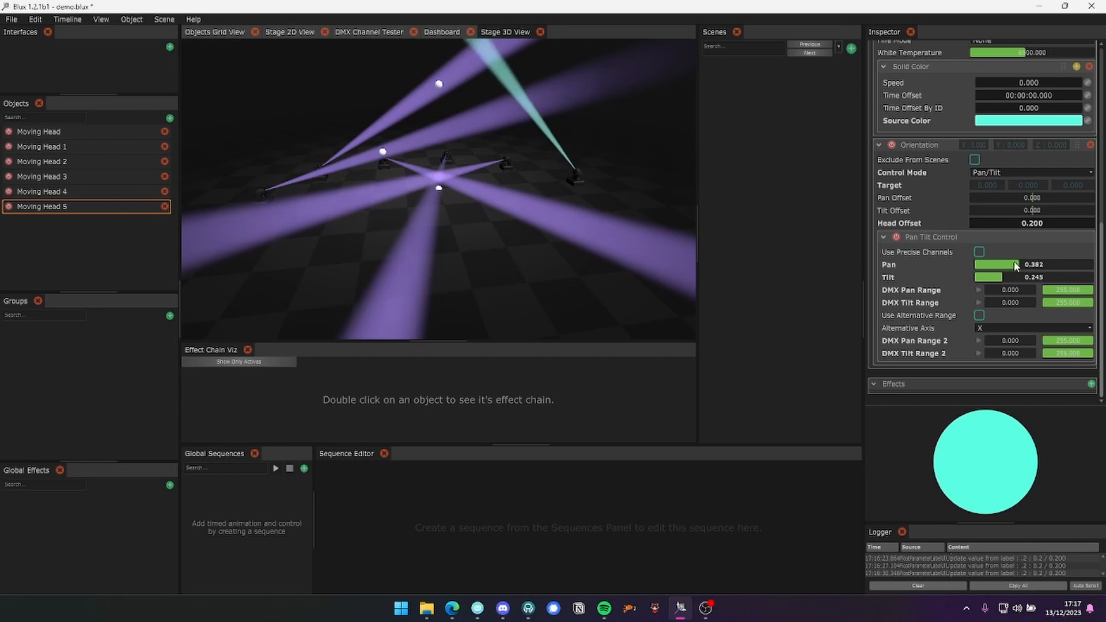
scroll(1001, 238, "up", 1)
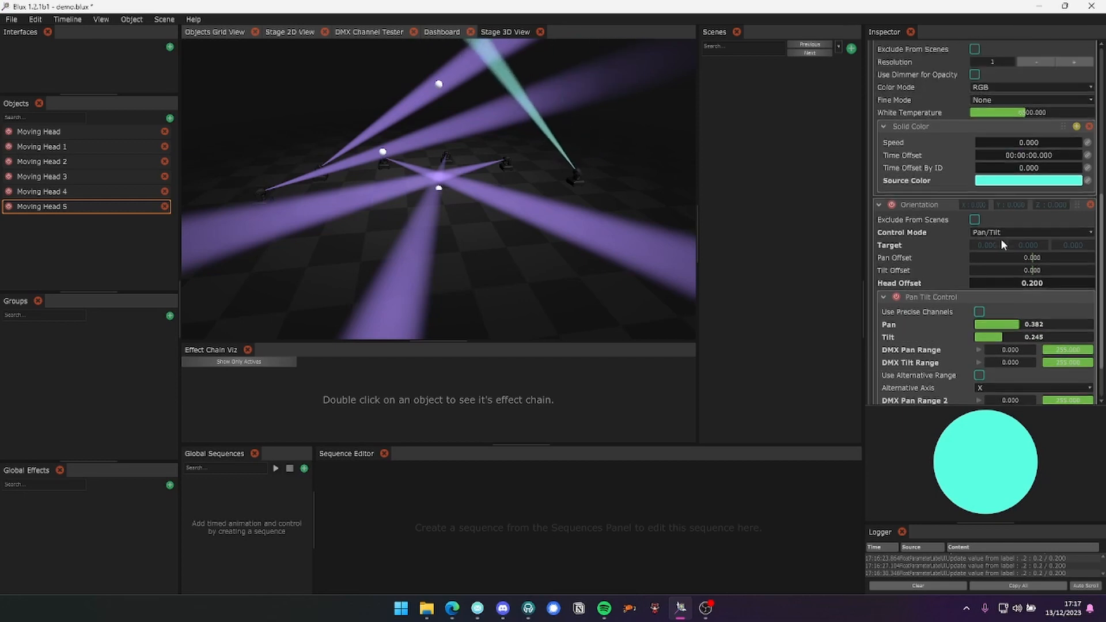
scroll(1001, 238, "down", 1)
scroll(997, 197, "up", 3)
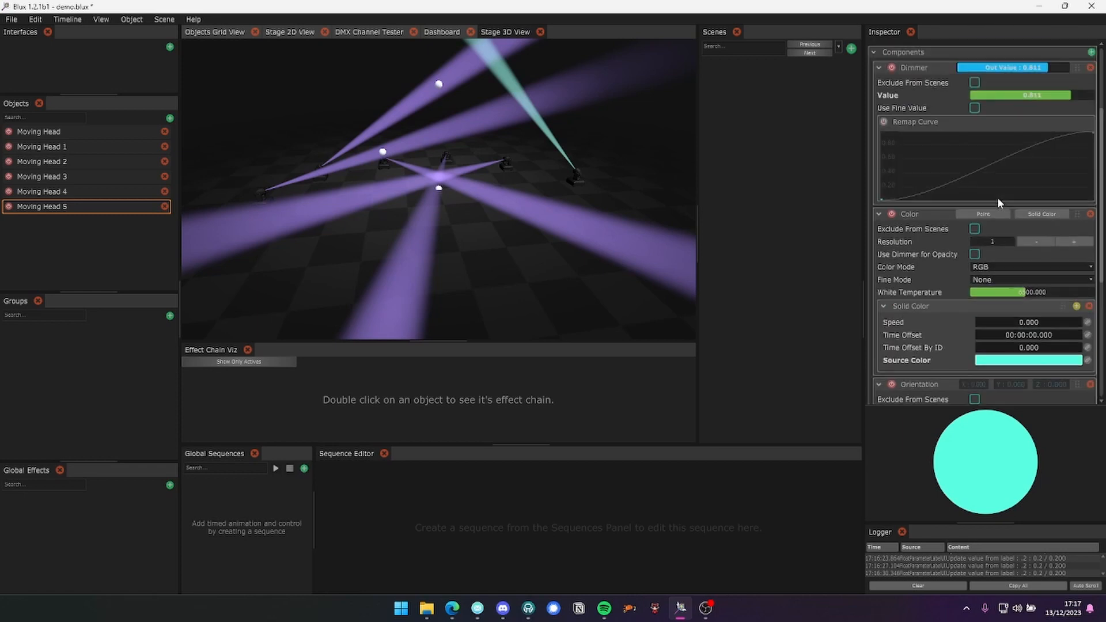
scroll(1000, 220, "down", 3)
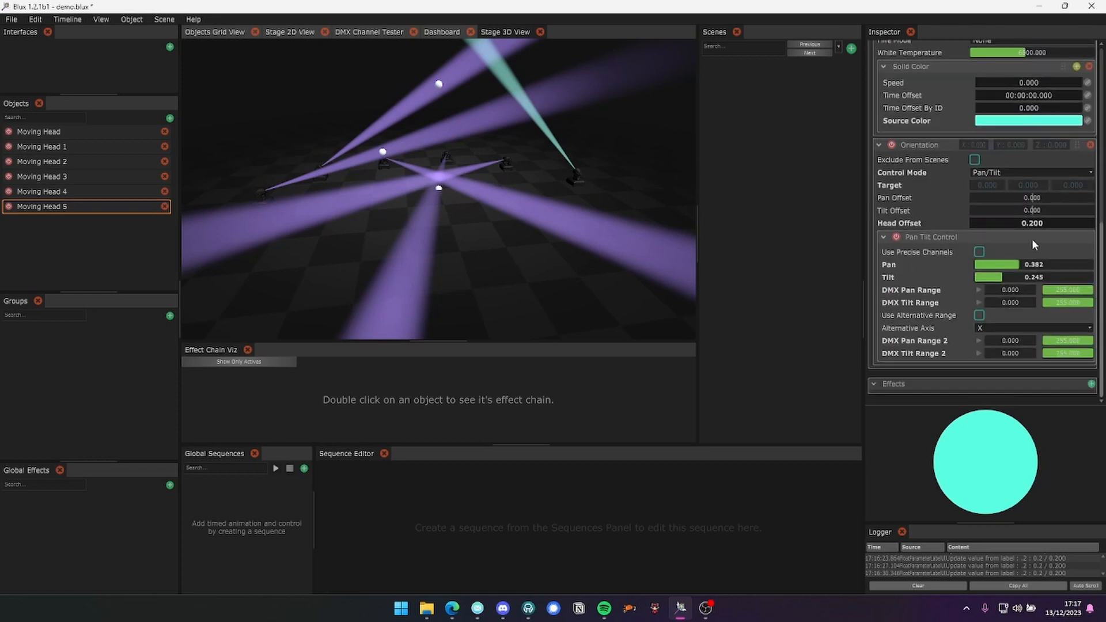
Set Moving Head 5's Control Mode back to Target and raise its Target Y to 0.800
left_click(1002, 172)
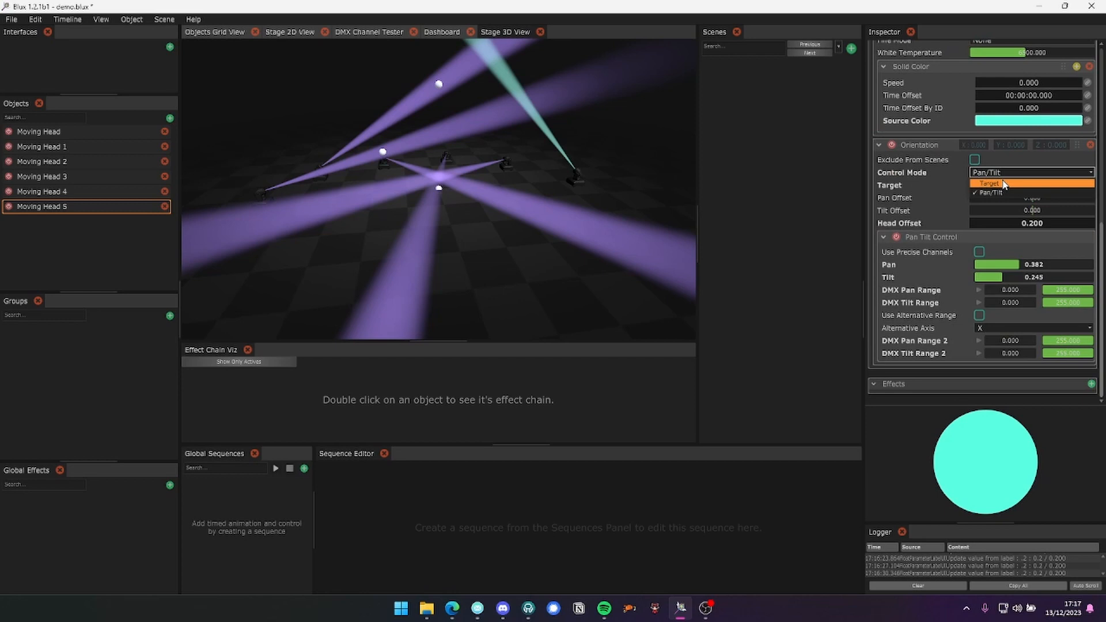
left_click(1003, 185)
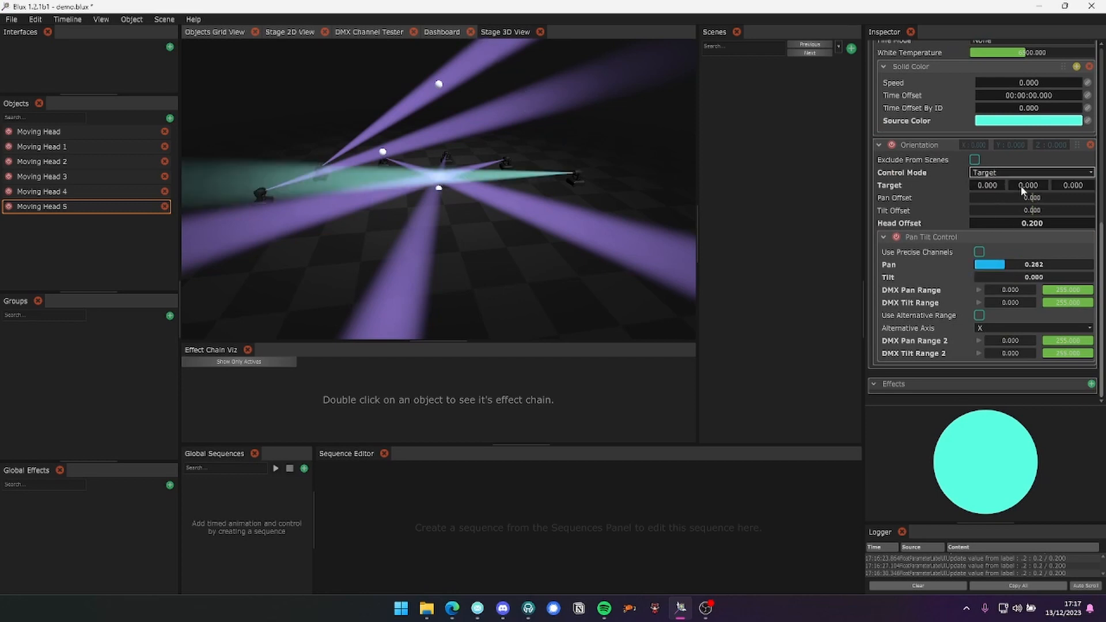
left_click_drag(1022, 188, 1031, 209)
left_click_drag(639, 195, 615, 192)
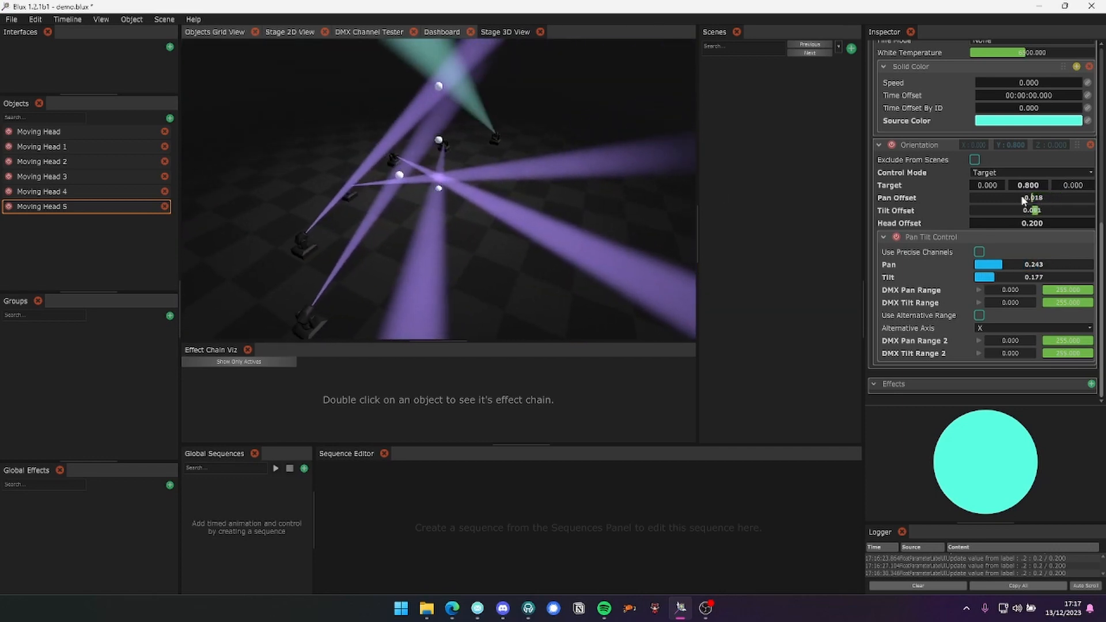
Try shifting Moving Head 5's beam with small Pan and Tilt Offsets, and reset both offsets to 0
left_click_drag(1030, 209, 1035, 211)
right_click(1031, 208)
left_click(1029, 212)
right_click(1026, 199)
left_click(1015, 204)
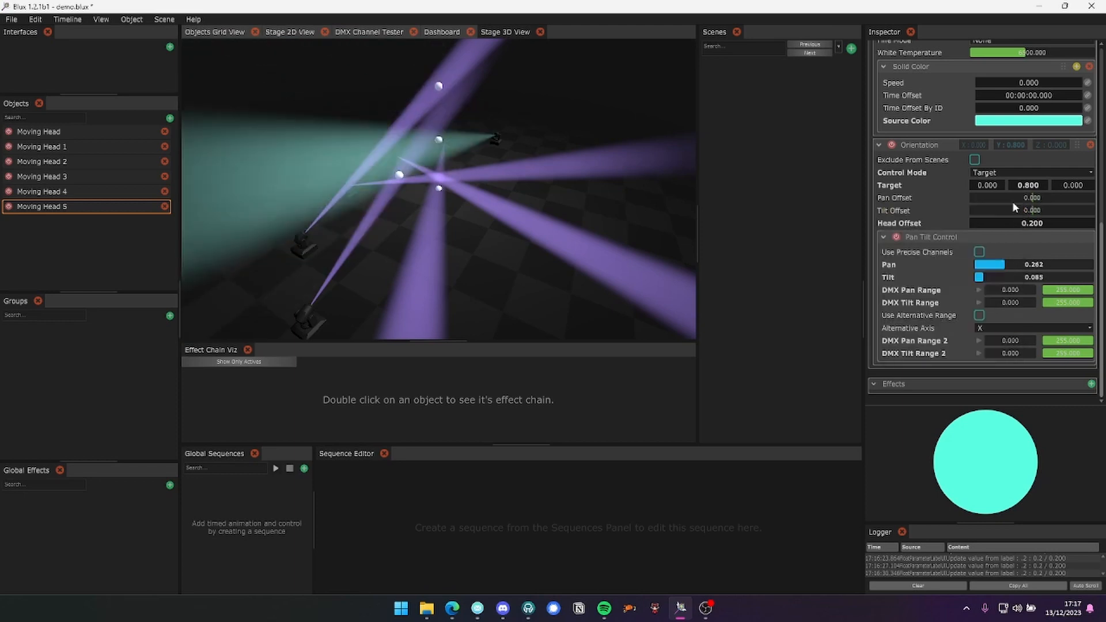
Add a DMX interface to the project and assign it as the Interface of Moving Head 5
left_click_drag(597, 178, 579, 174)
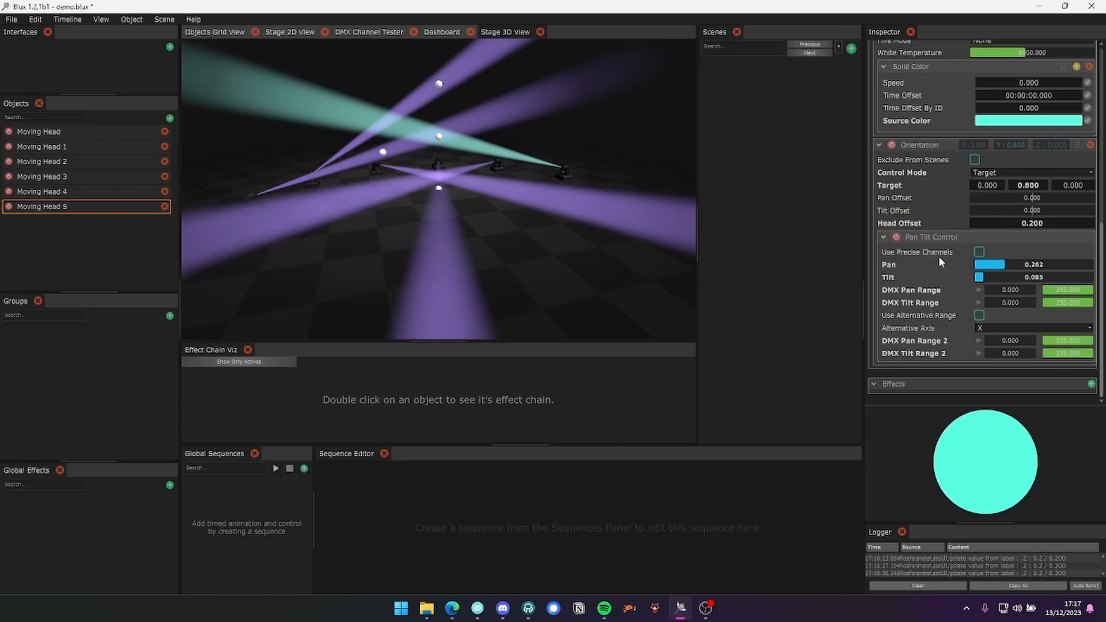
scroll(941, 256, "up", 5)
left_click(170, 47)
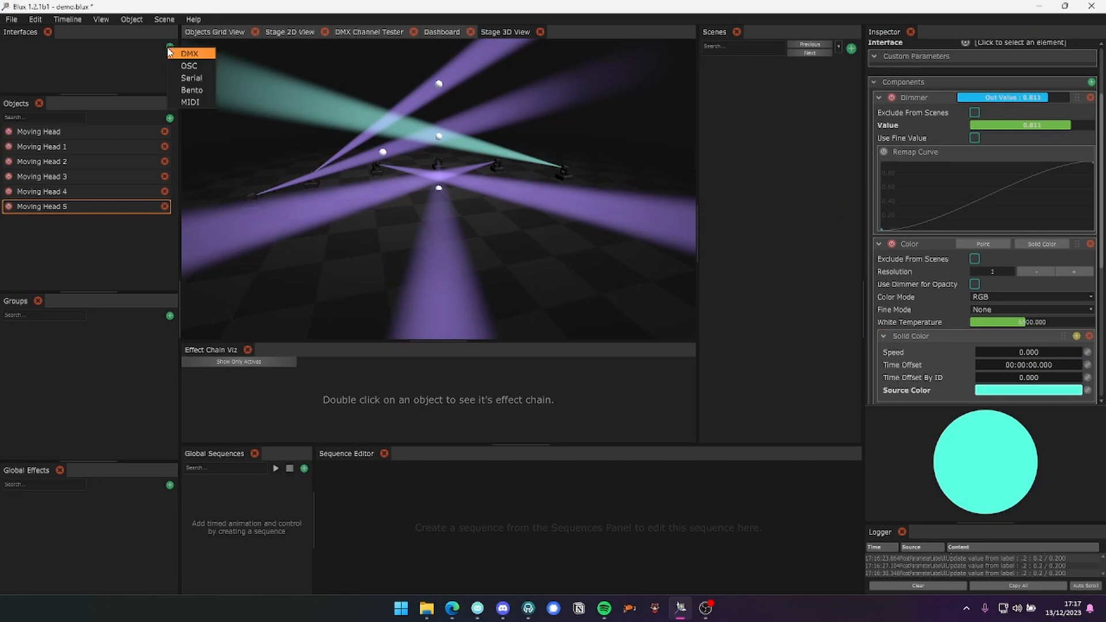
left_click(183, 51)
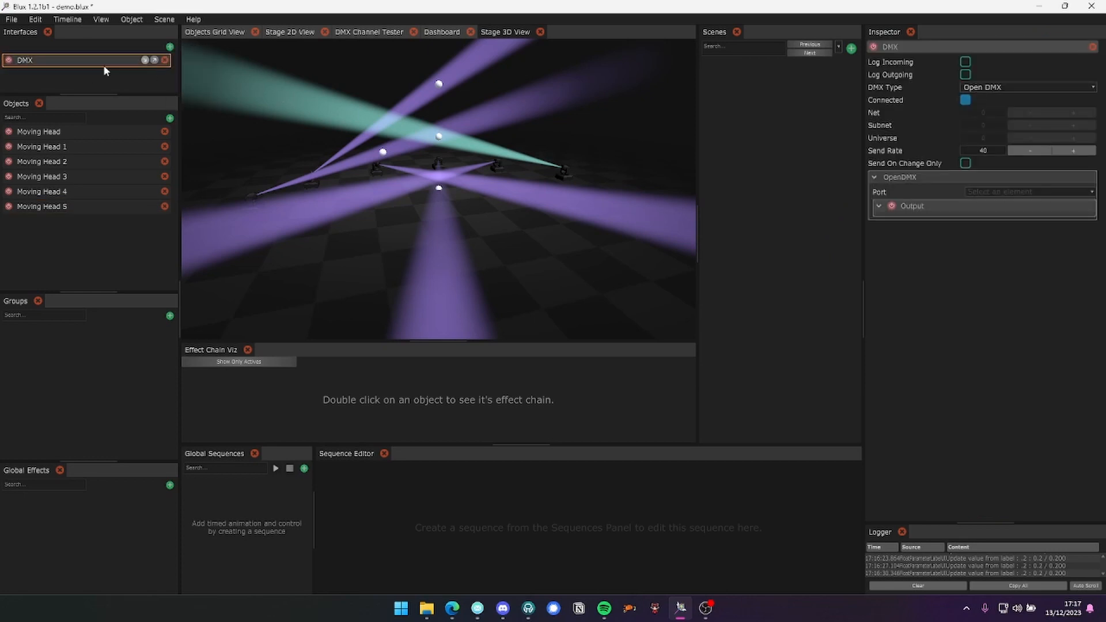
left_click(91, 206)
left_click(1012, 139)
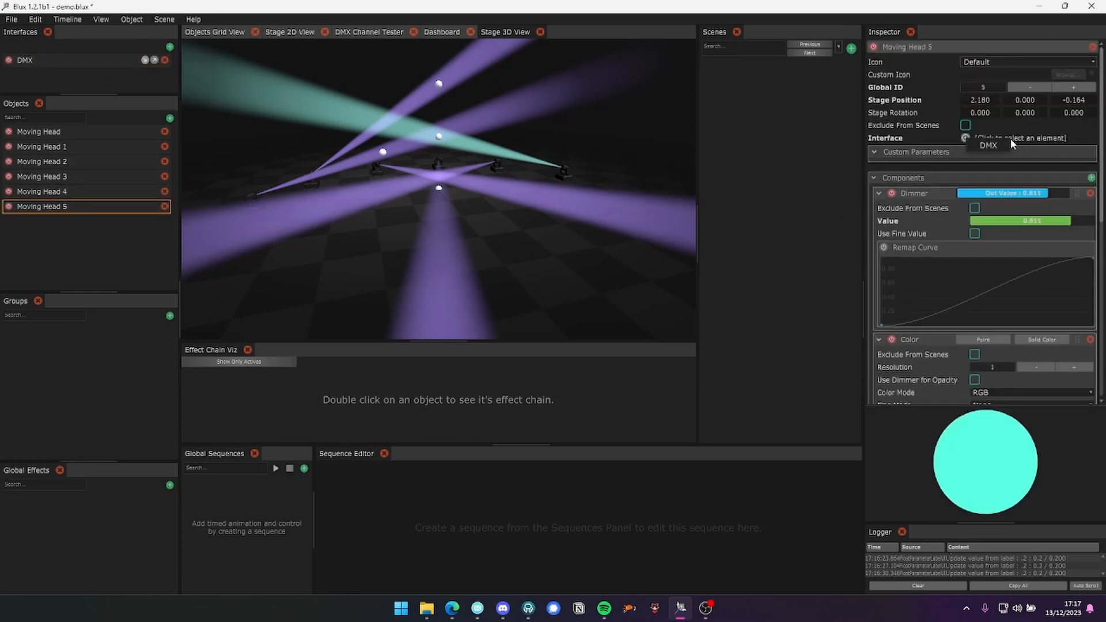
left_click(1006, 144)
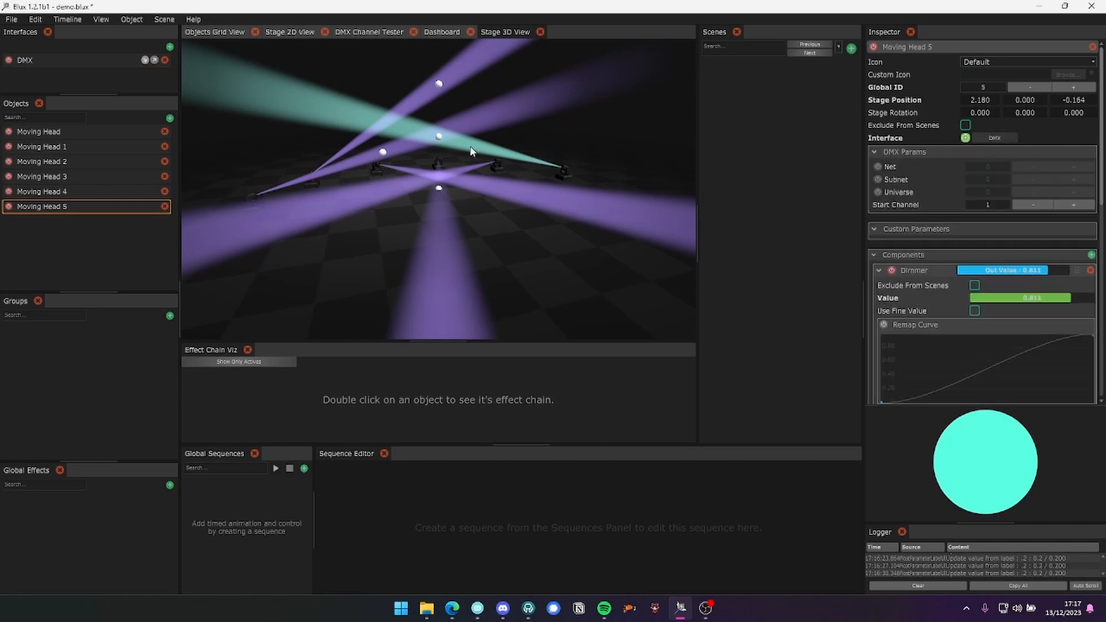
Disable the Out Target, Out Pan Offset and Out Tilt Offset channels in Moving Head 5's orientation DMX parameters
scroll(942, 228, "down", 10)
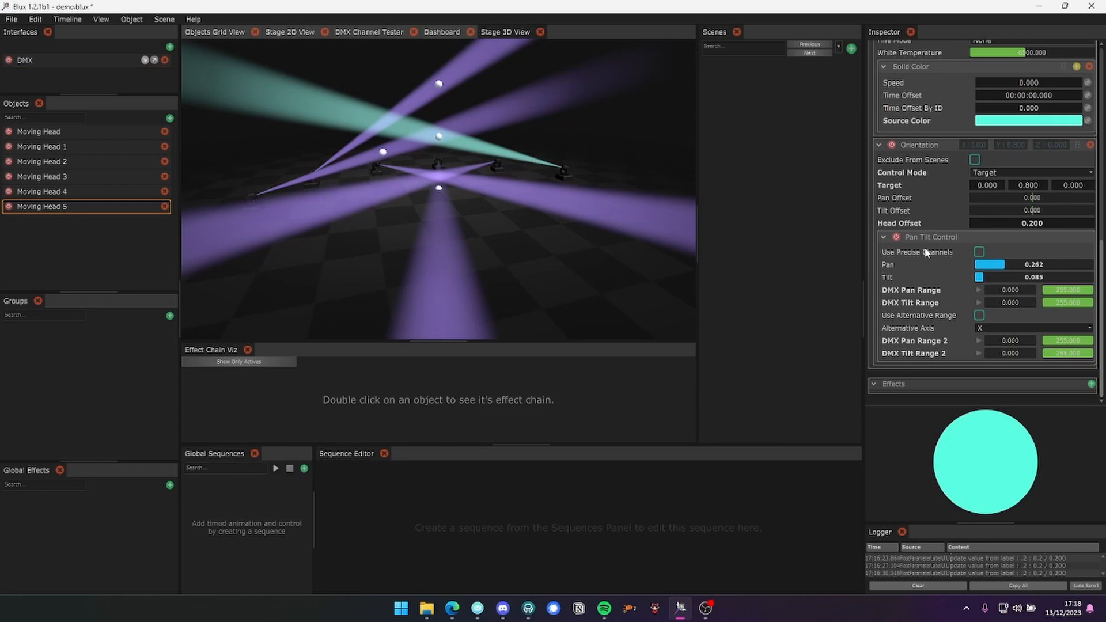
scroll(939, 247, "up", 5)
left_click(84, 208)
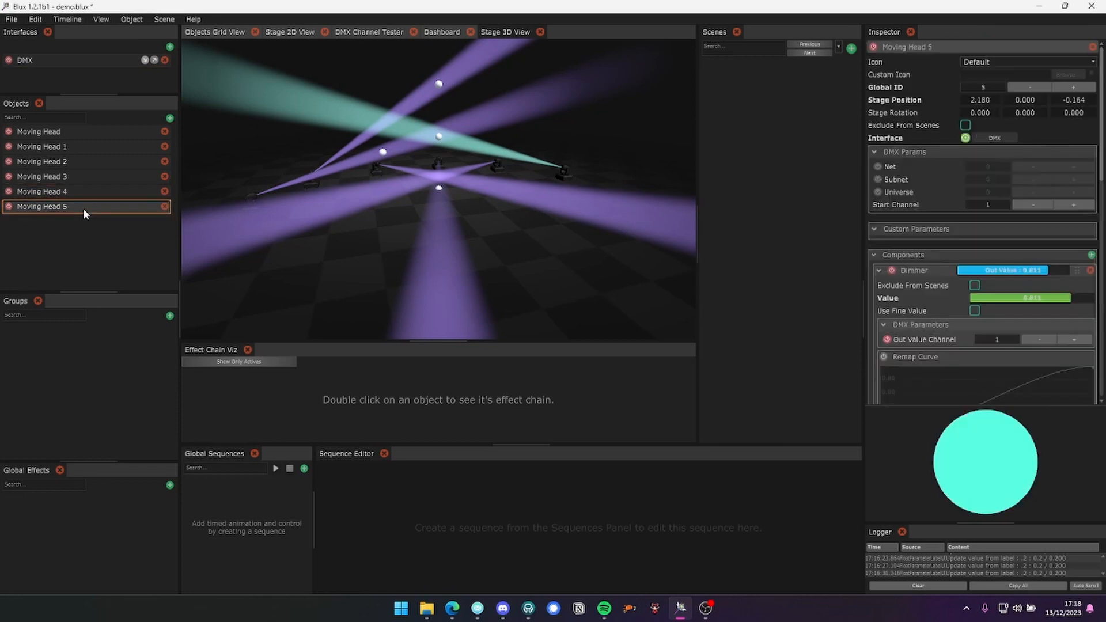
scroll(942, 255, "down", 10)
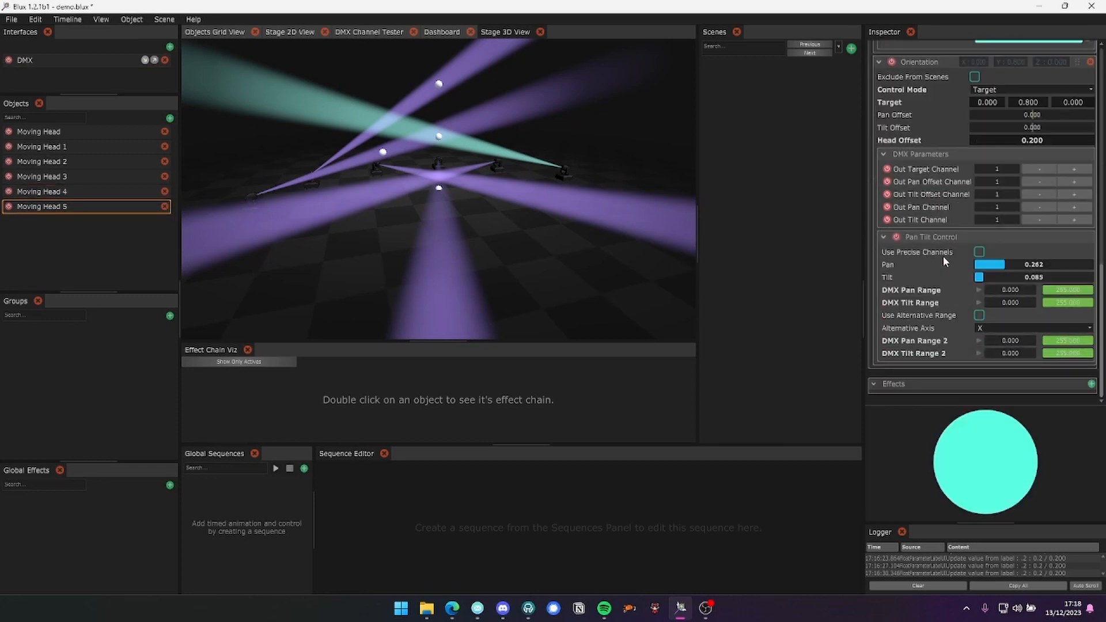
scroll(942, 256, "up", 5)
scroll(942, 256, "down", 5)
scroll(1005, 226, "up", 2)
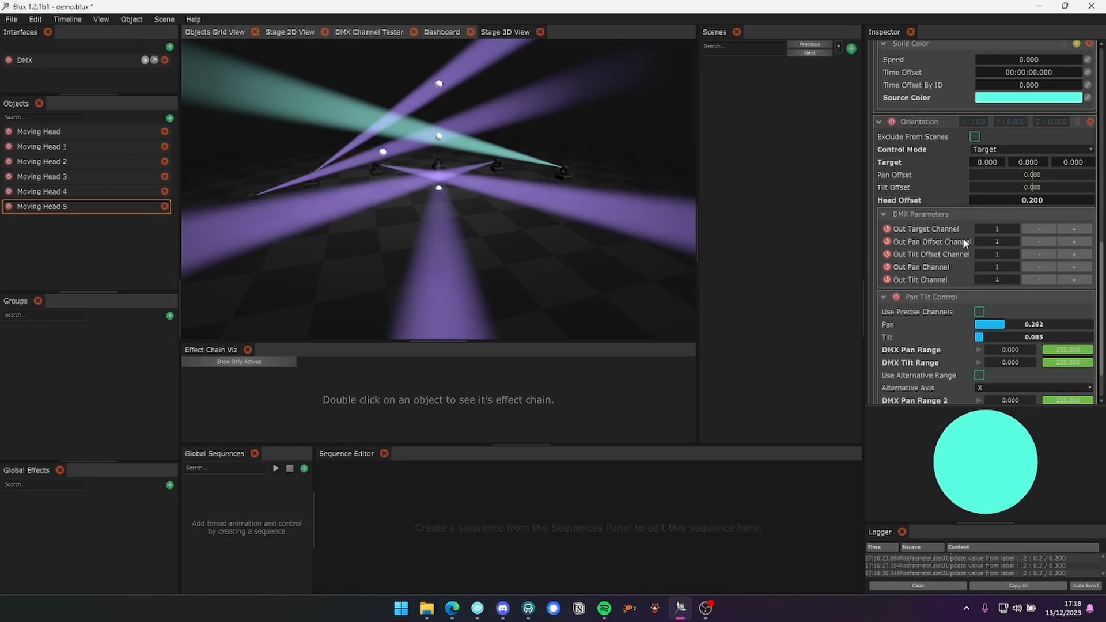
left_click(887, 229)
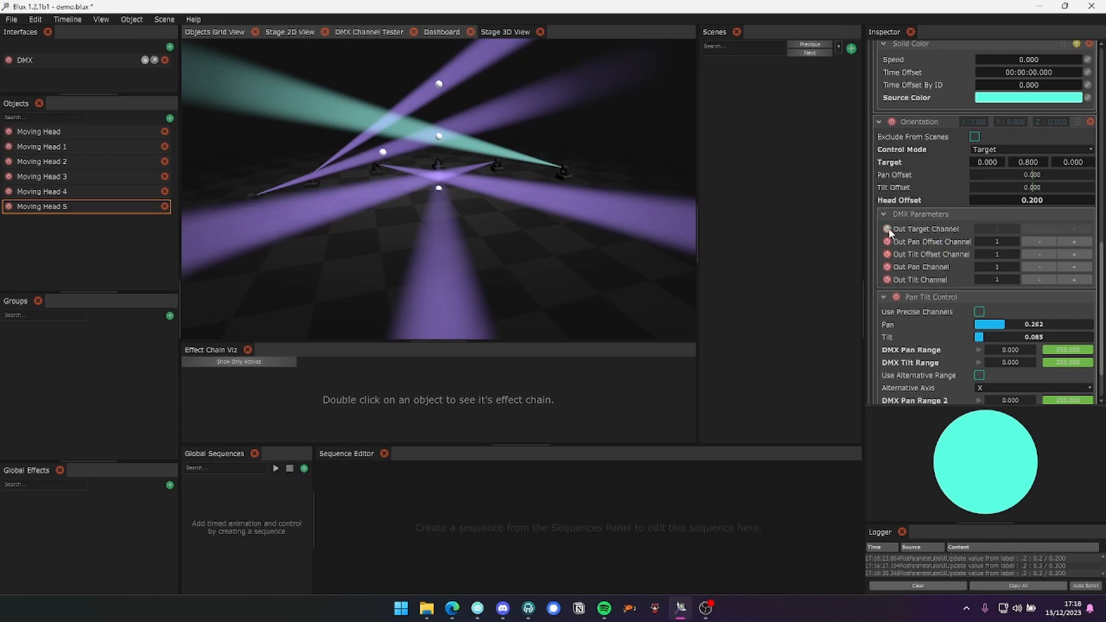
left_click(887, 242)
left_click(888, 255)
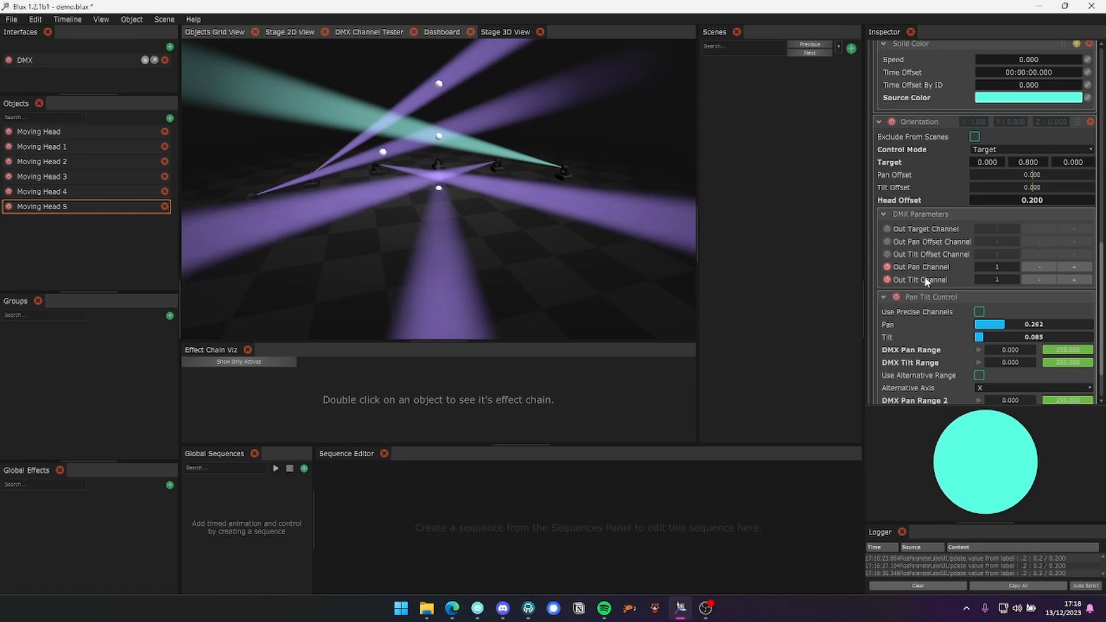
Set Moving Head 5's Out Pan Channel to 15 and Out Tilt Channel to 17, and enable Use Precise Channels
left_click(1012, 263)
type("15")
left_click(1010, 279)
type("17")
key("Return")
scroll(986, 228, "down", 2)
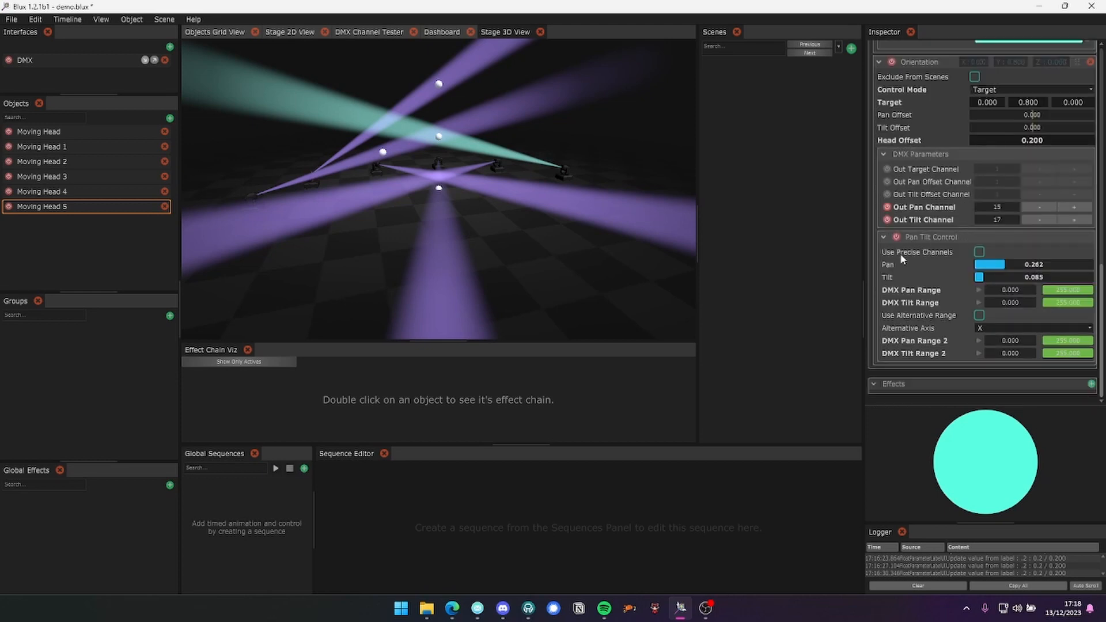
left_click(979, 253)
Show the DMX interface in the DMX Channel Tester with Channel Testing Mode off, and set Moving Head 5's Target Y to 0.846
left_click(366, 34)
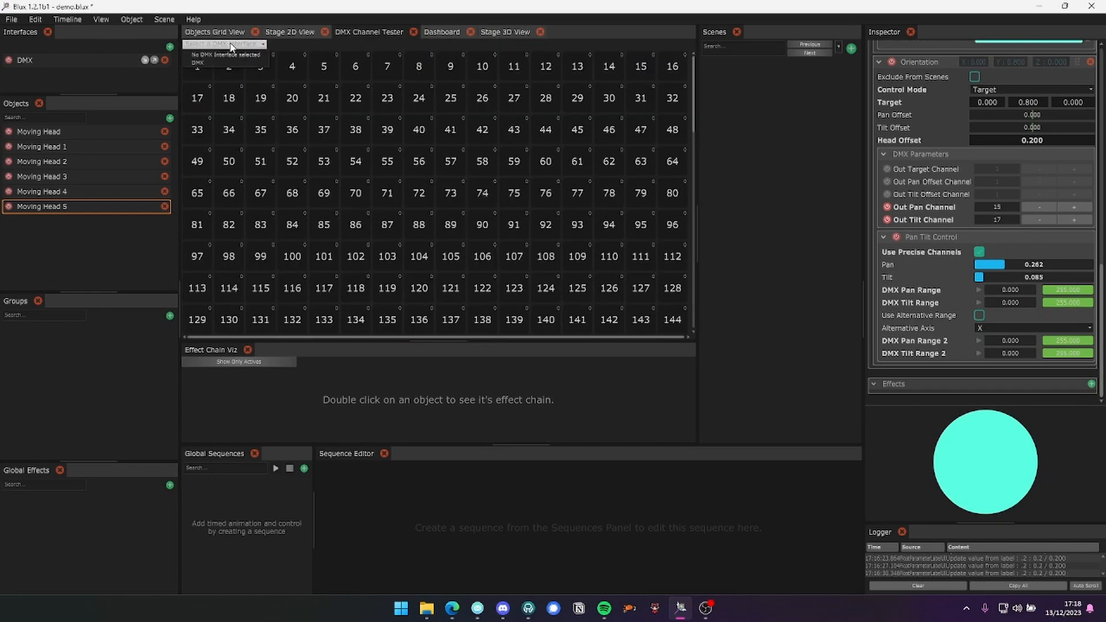
left_click(230, 66)
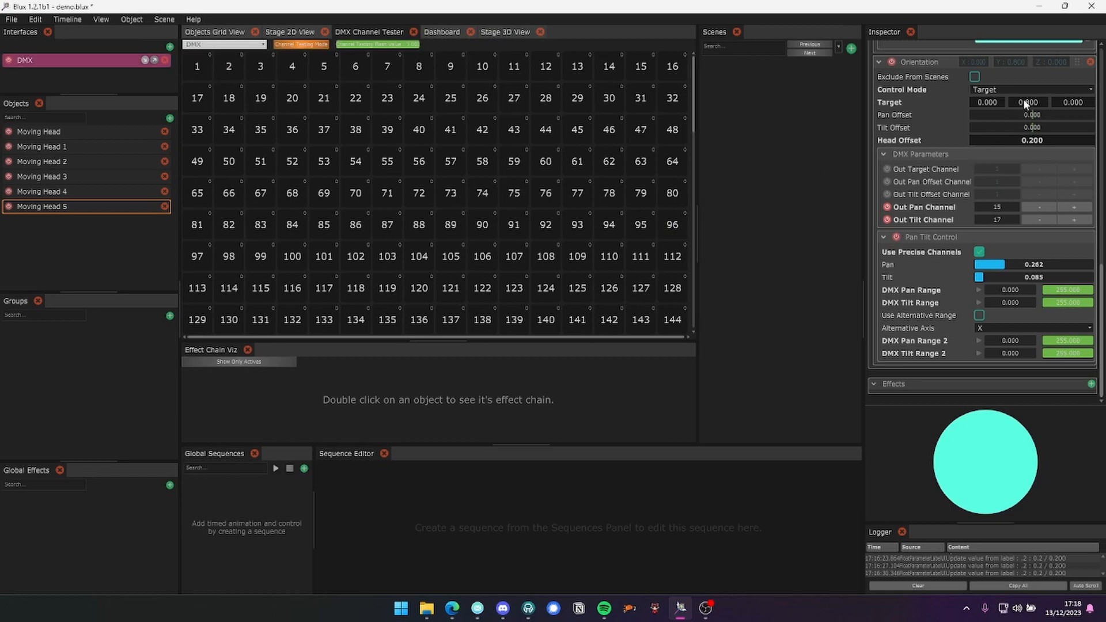
left_click_drag(1023, 99, 1044, 101)
left_click(305, 45)
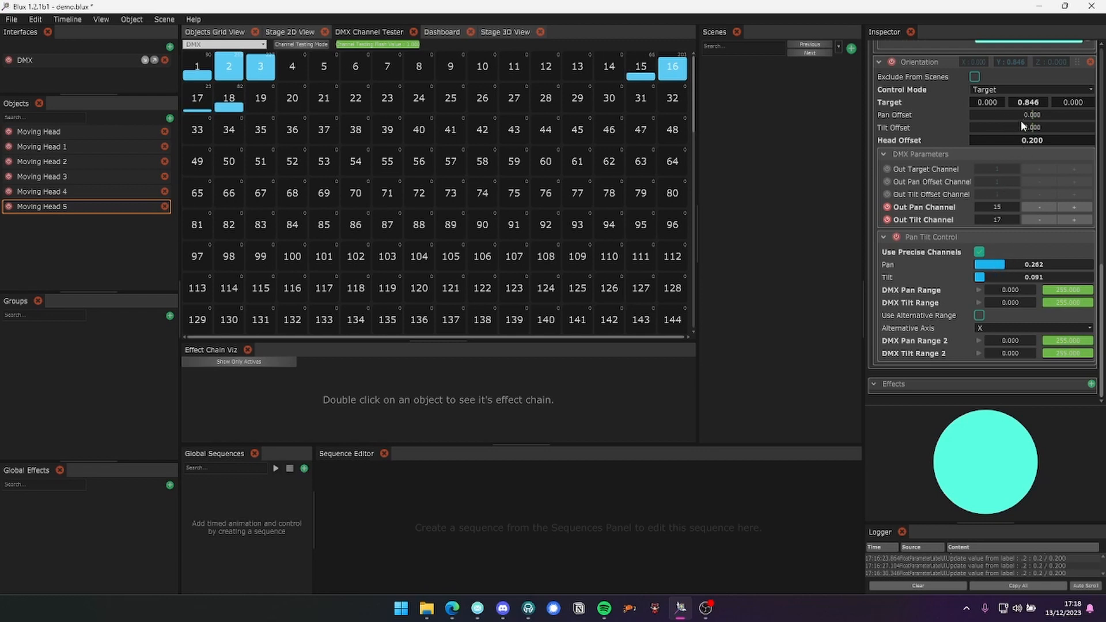
Set Moving Head 5's orientation Target to X 0.052 and Y 0.866
mouse_move(1017, 99)
left_mouse_down()
mouse_move(1099, 107)
mouse_move(1035, 112)
mouse_move(1003, 100)
mouse_move(1073, 100)
mouse_move(1021, 100)
left_mouse_up()
Try Pan/Tilt as Moving Head 5's Control Mode with Pan at 0.416, and switch the mode back to Target
left_click(1015, 92)
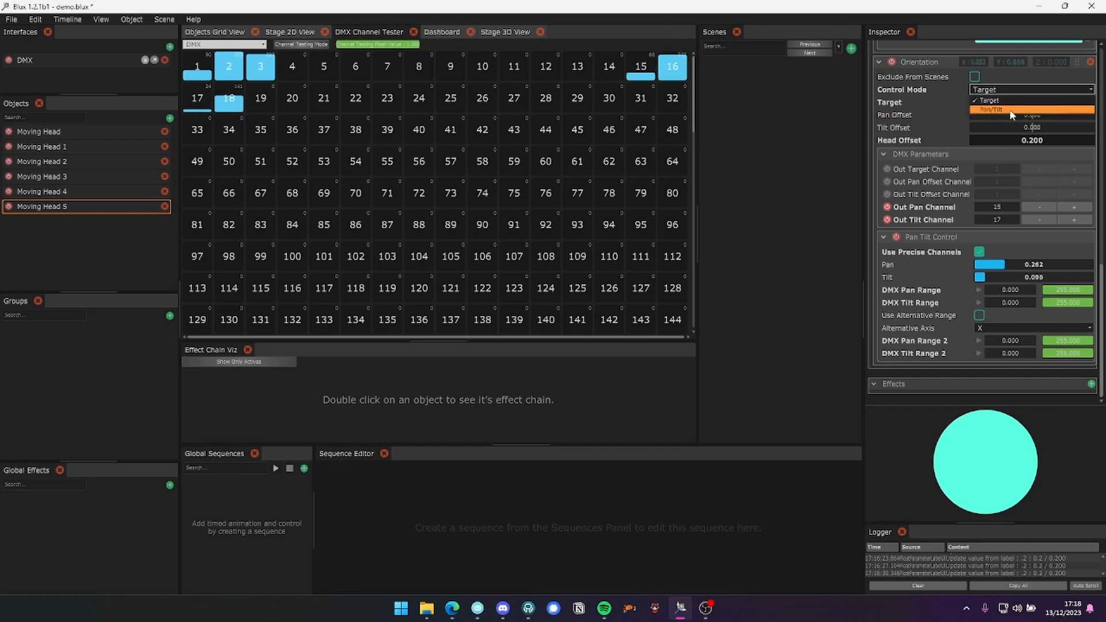
left_click(1011, 110)
mouse_move(1004, 266)
left_mouse_down()
mouse_move(1050, 266)
mouse_move(1015, 266)
left_mouse_up()
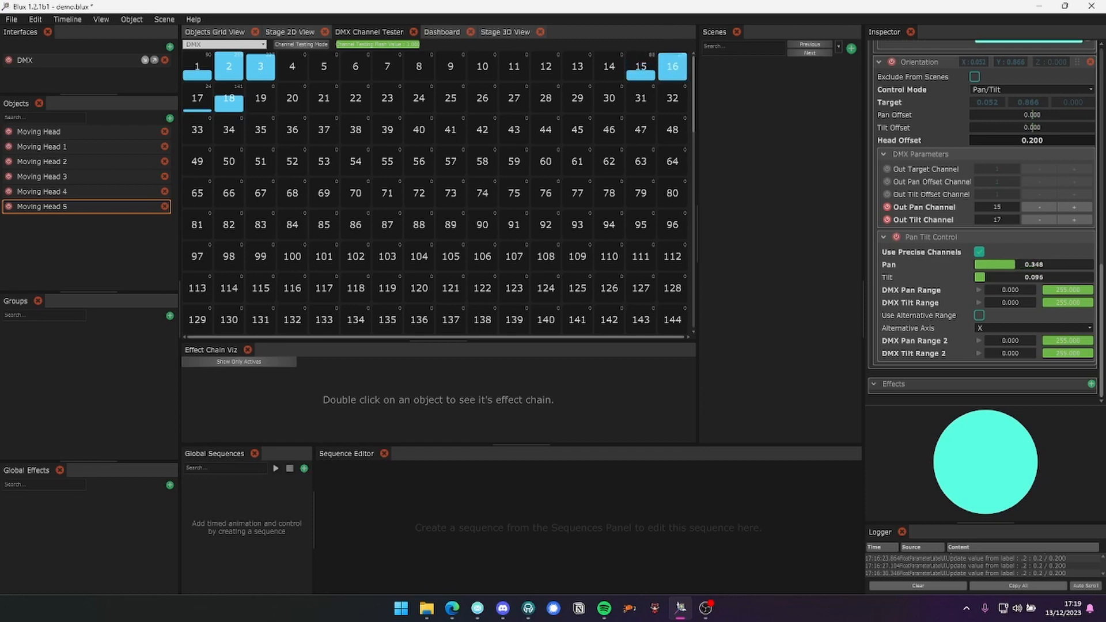
left_click_drag(1015, 266, 1011, 268)
left_click(1015, 90)
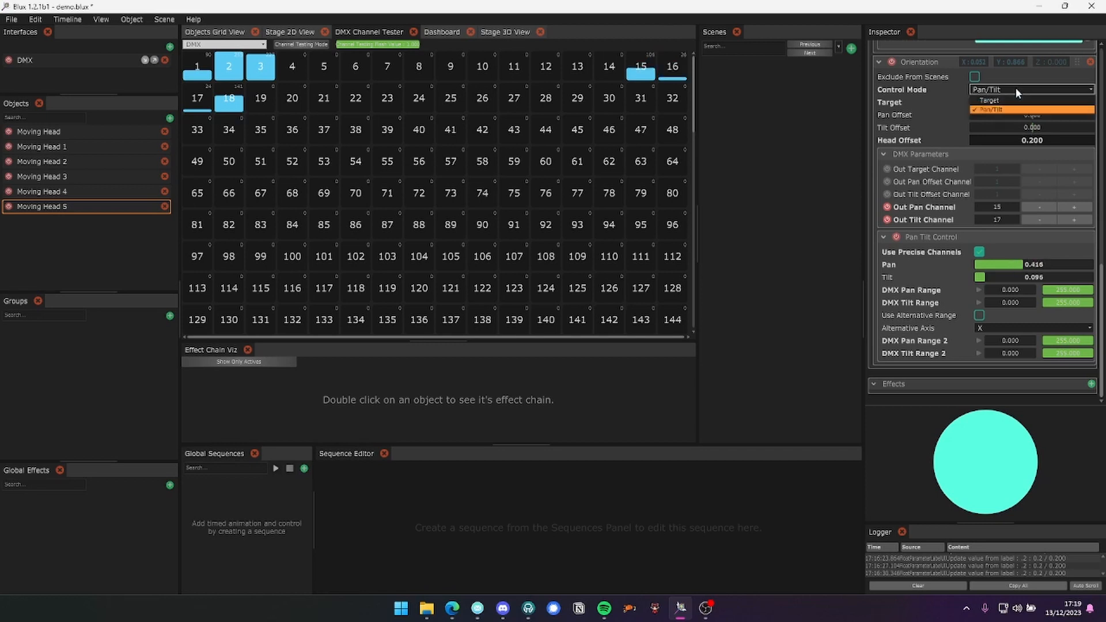
left_click(1015, 101)
Disable Use Precise Channels for Moving Head 5's pan and tilt, and show the stage in the 3D view
left_click(979, 252)
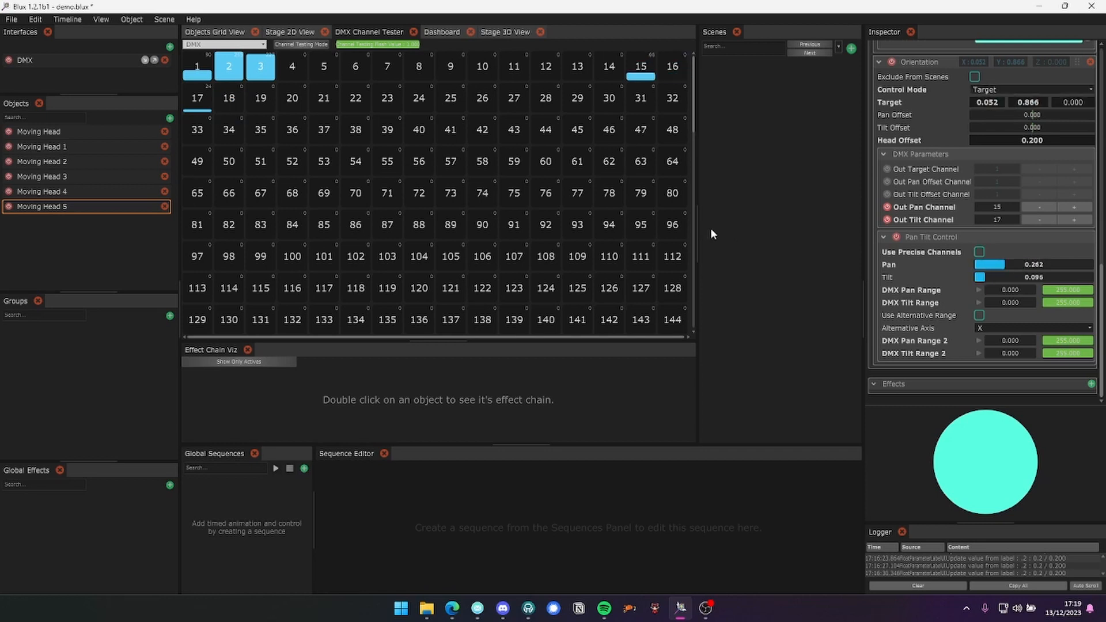
left_click(222, 33)
left_click(507, 35)
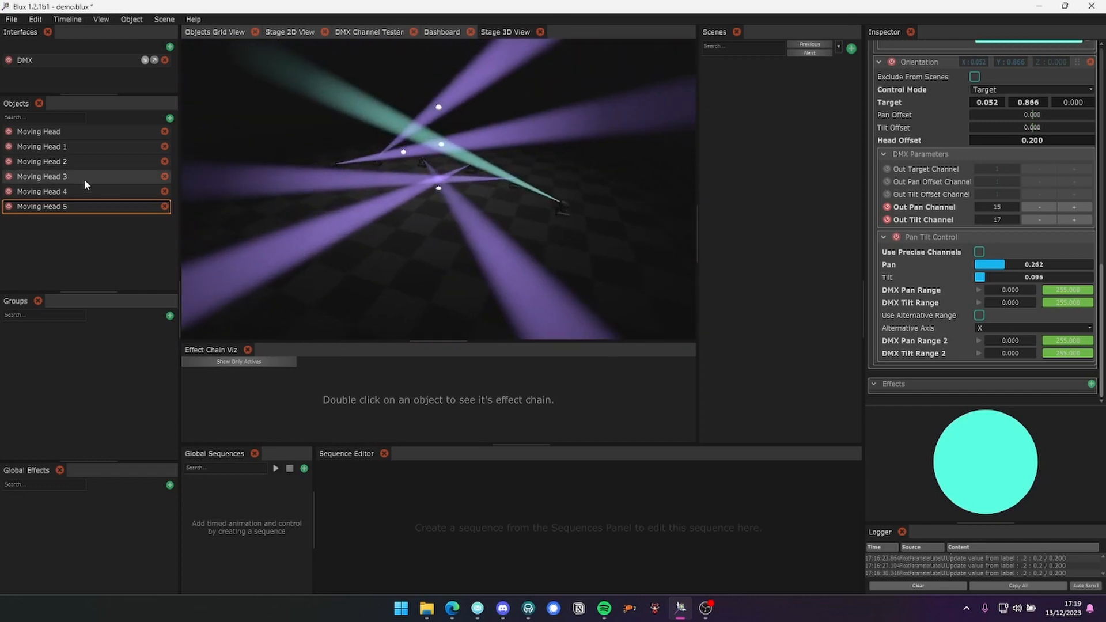
Create an object group containing all six moving heads and show the group's properties
left_click(169, 316)
left_click(74, 131)
left_click(80, 206, "shift")
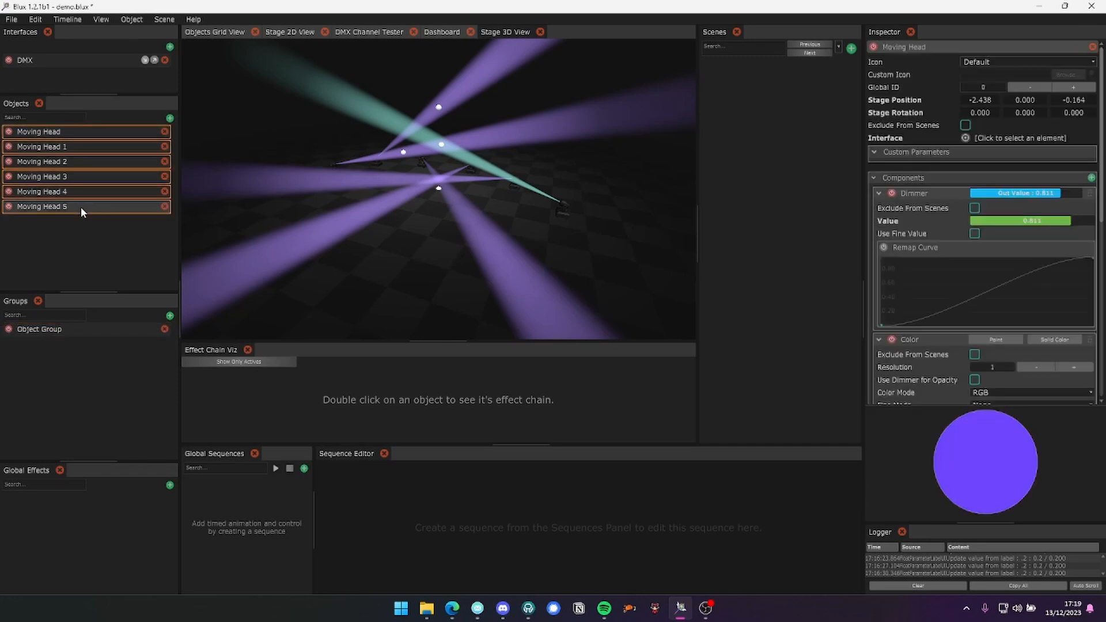
left_click(116, 329)
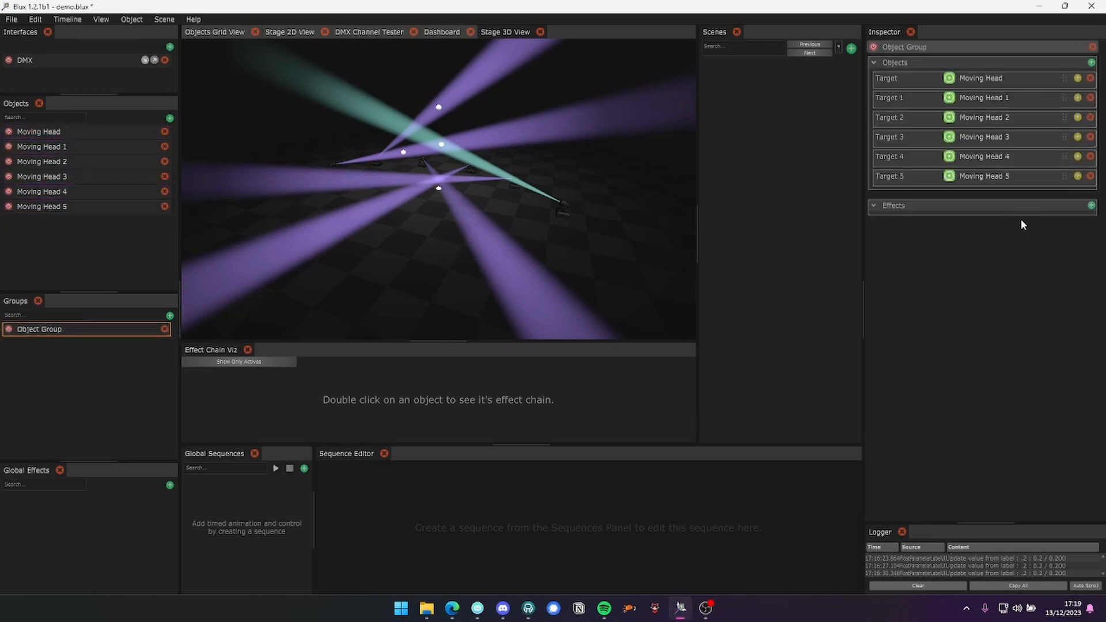
Add an Orientation Target effect to the object group and enable it
left_click(1091, 206)
mouse_move(1068, 239)
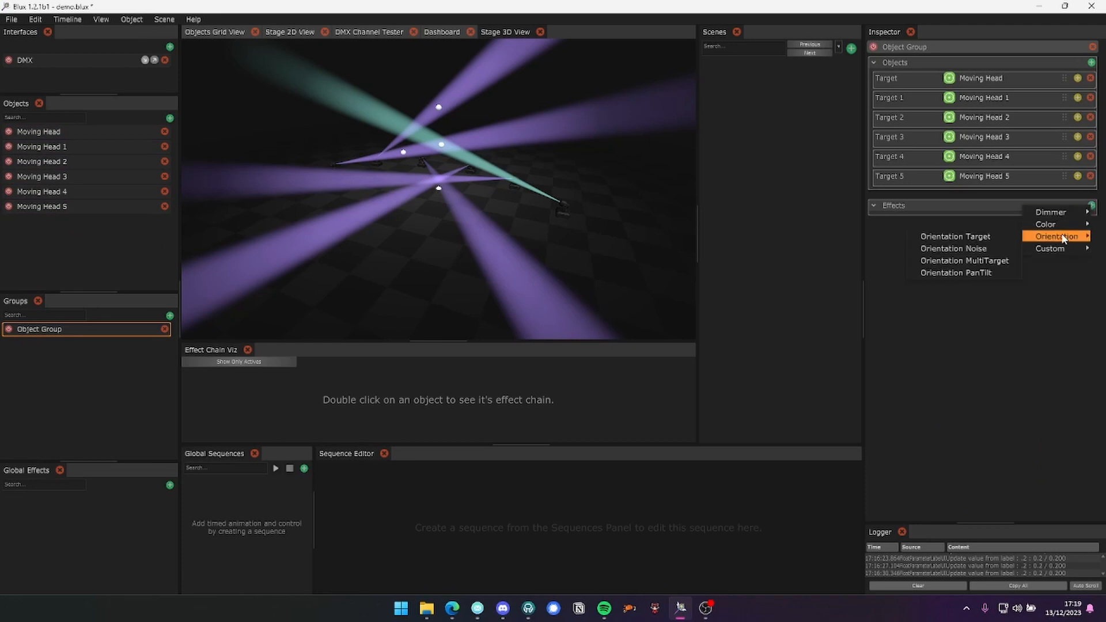
left_click(954, 237)
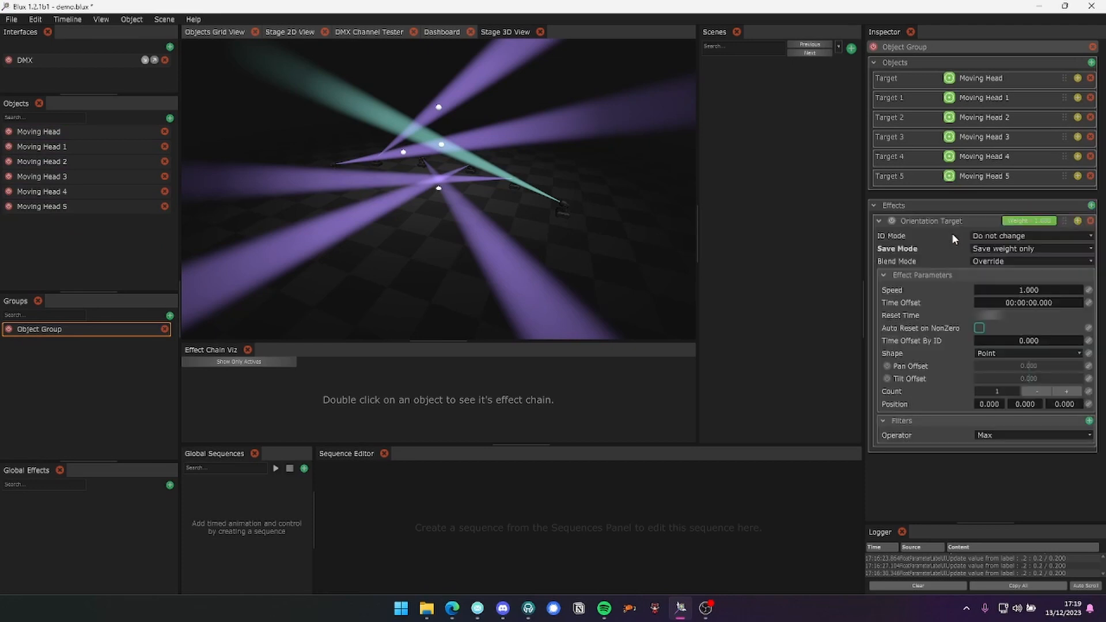
left_click(890, 220)
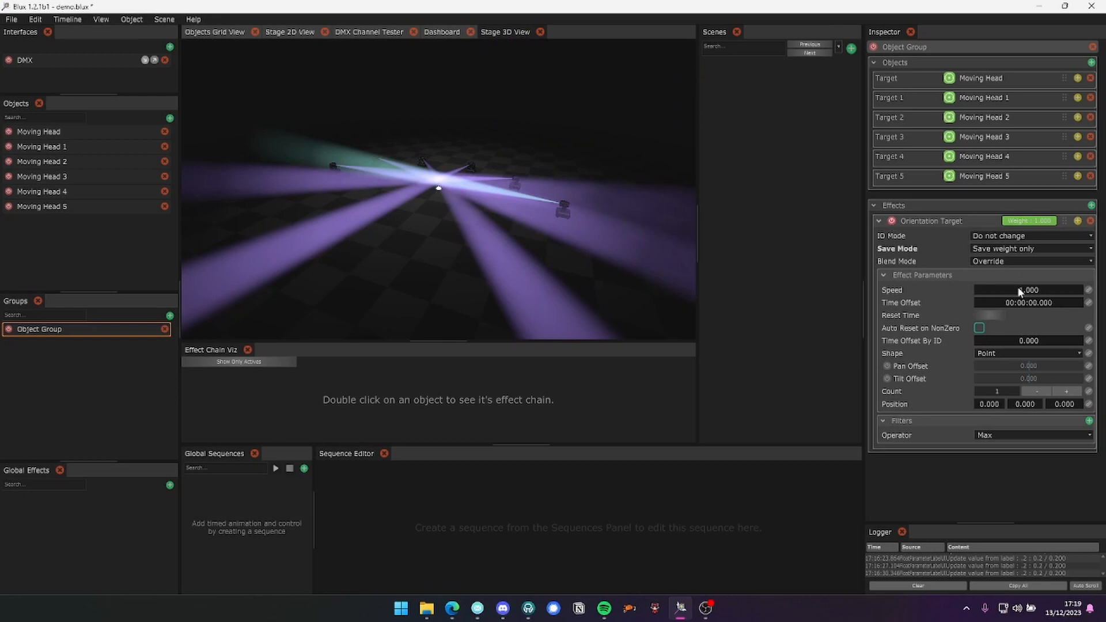
Position the Orientation Target effect's point at X 0.300 and Y 1.700
left_click_drag(1028, 406, 1030, 405)
left_click_drag(547, 229, 509, 178)
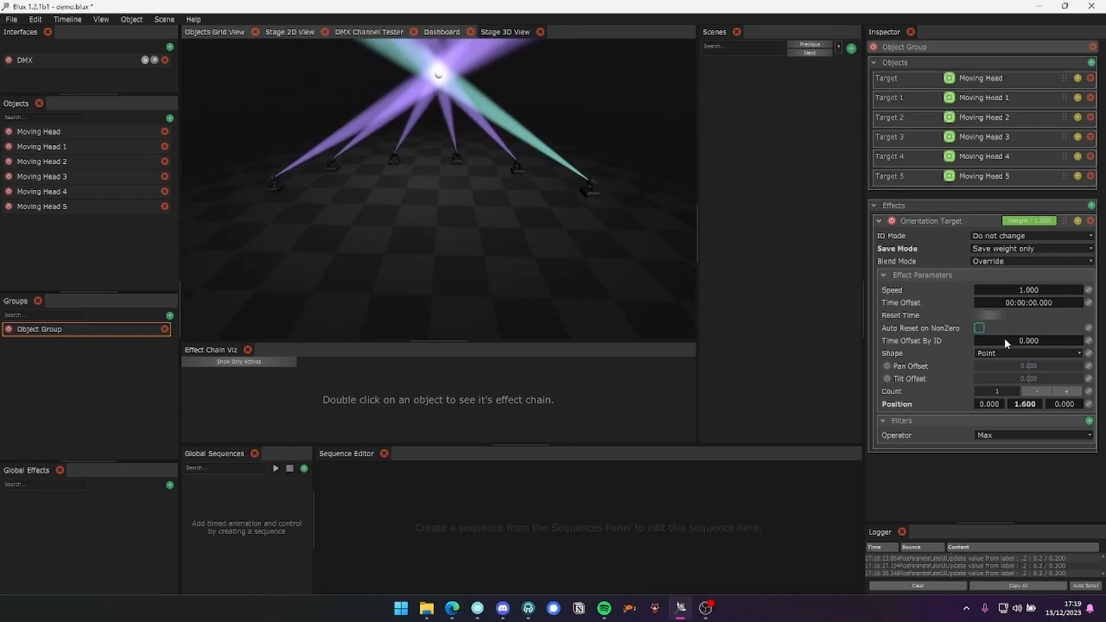
left_click_drag(1024, 406, 938, 275)
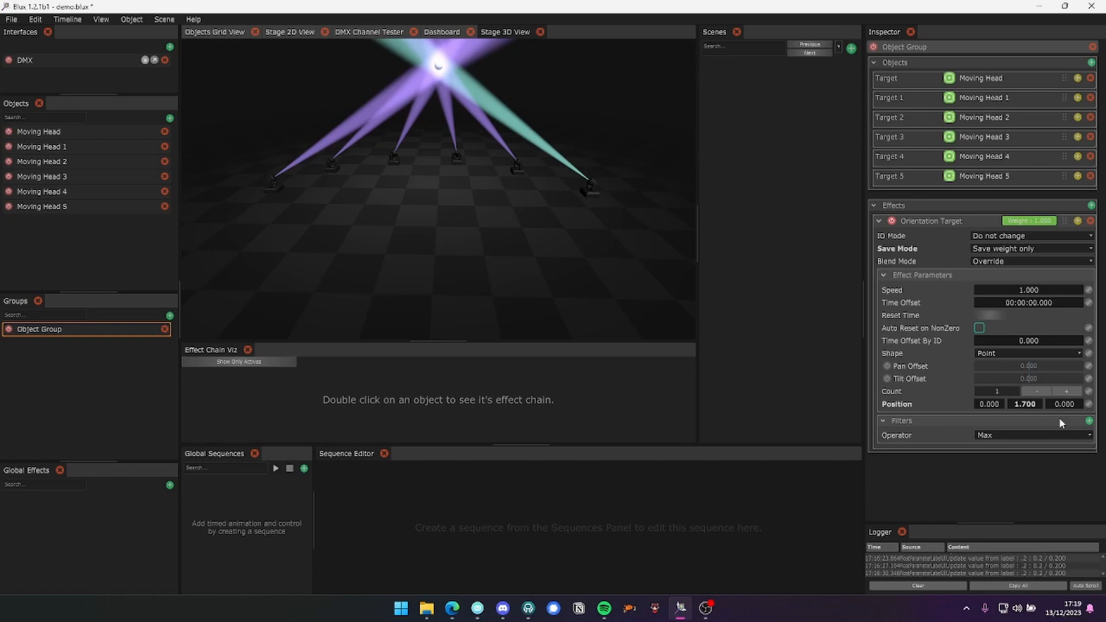
left_click_drag(986, 402, 961, 362)
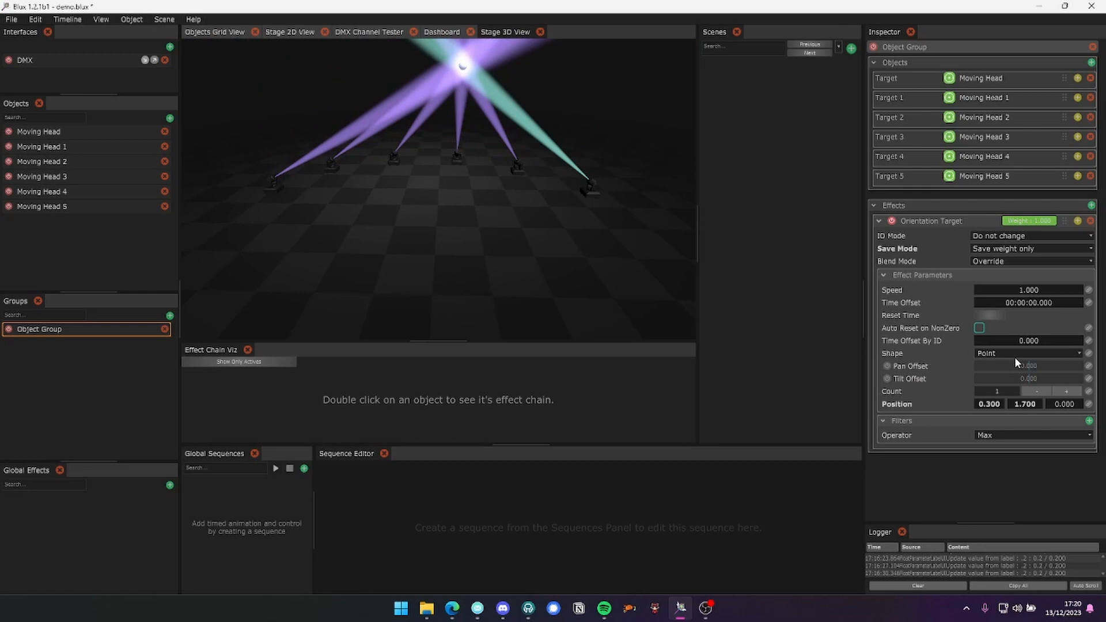
Change the effect's Shape to Line, with Start at X -1.700, Y 1.900 and End at X 1.500, Y 0.900
left_click(999, 354)
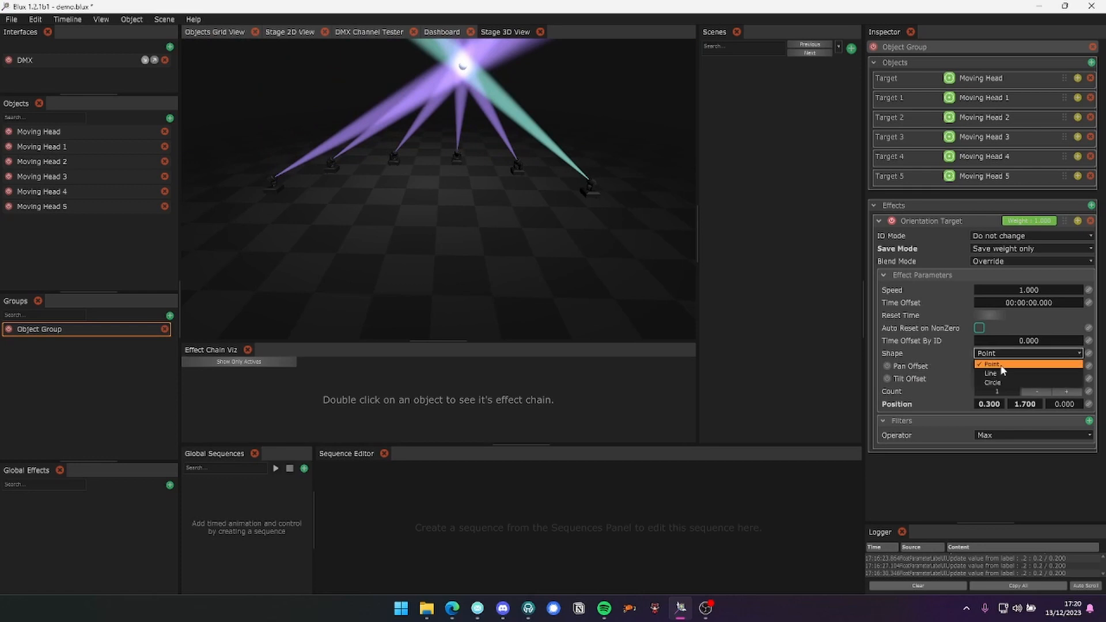
left_click(999, 373)
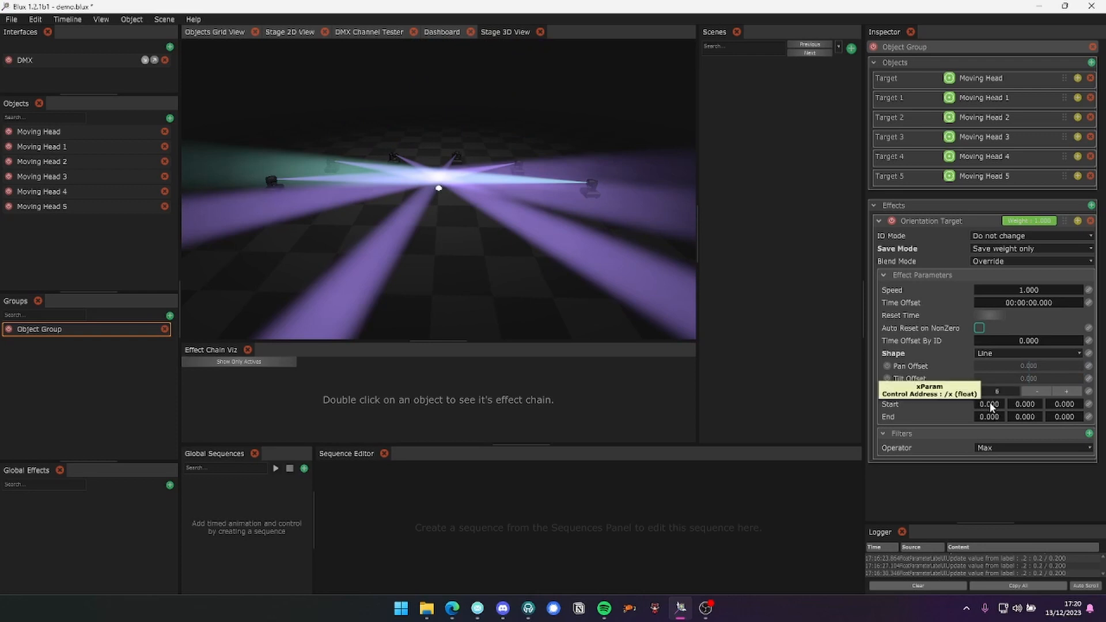
left_click_drag(988, 404, 1018, 405)
left_click_drag(665, 302, 664, 300)
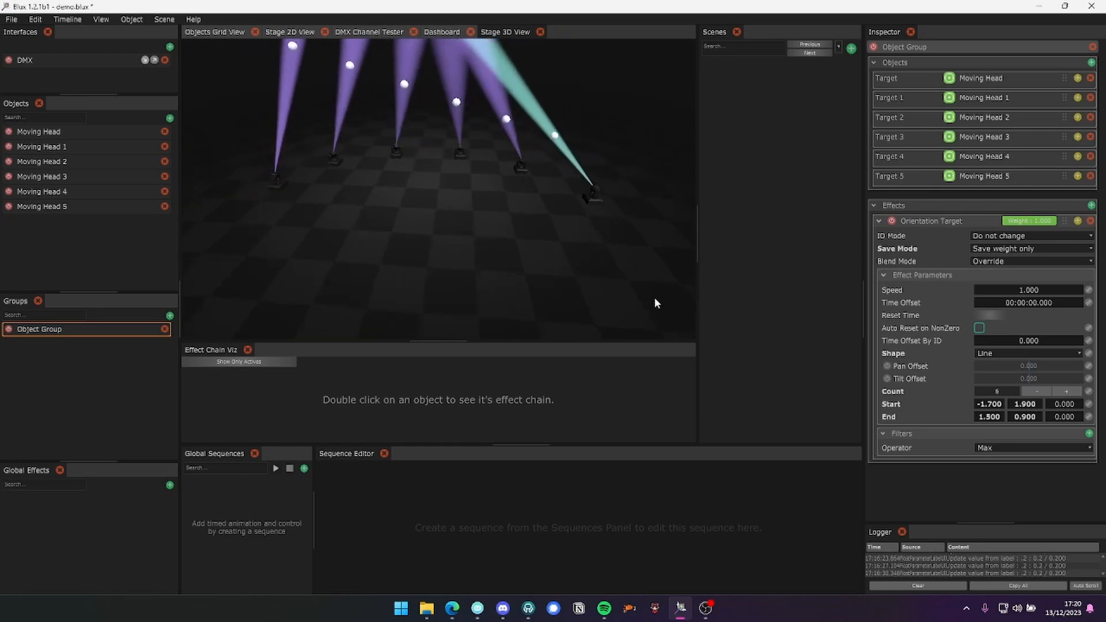
Set the line's Start X to -2.700 and End X to 2.400, and level both Y values at 1.000
left_click_drag(989, 418, 988, 402)
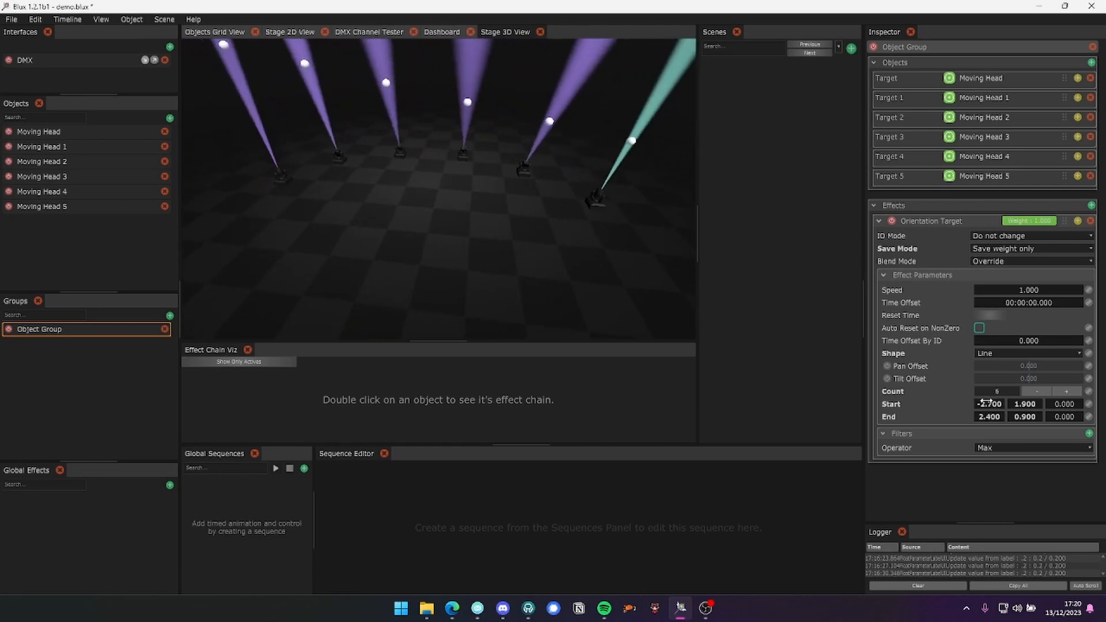
type("1")
key("Return")
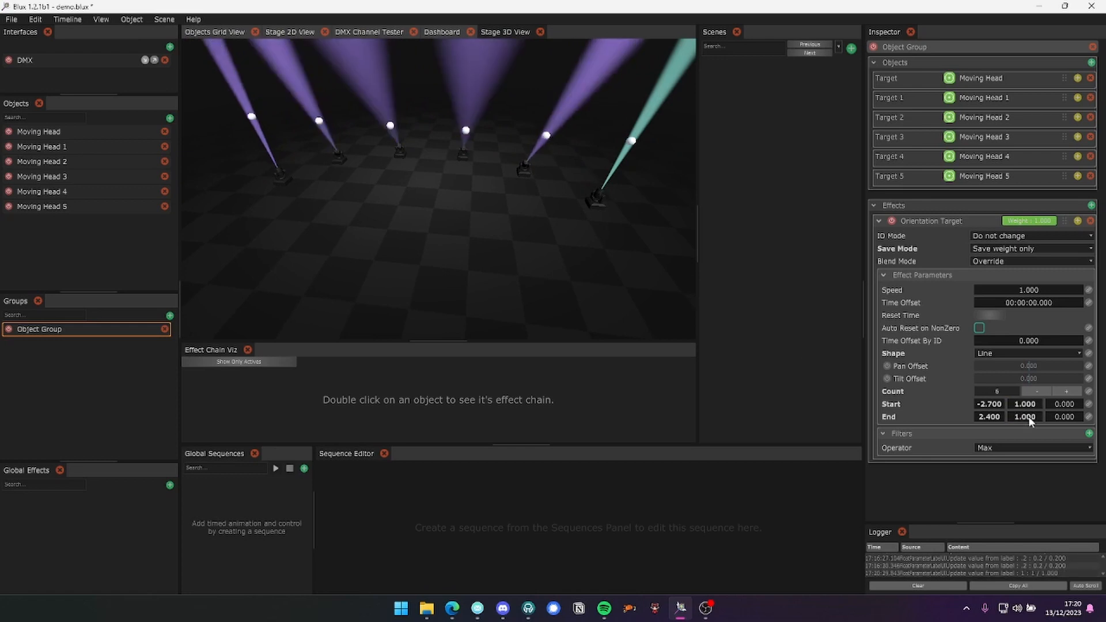
Set the target line's Start Z to -1.200 and End Z to 4.100
mouse_move(507, 278)
left_mouse_down()
mouse_move(537, 274)
mouse_move(515, 286)
left_mouse_up()
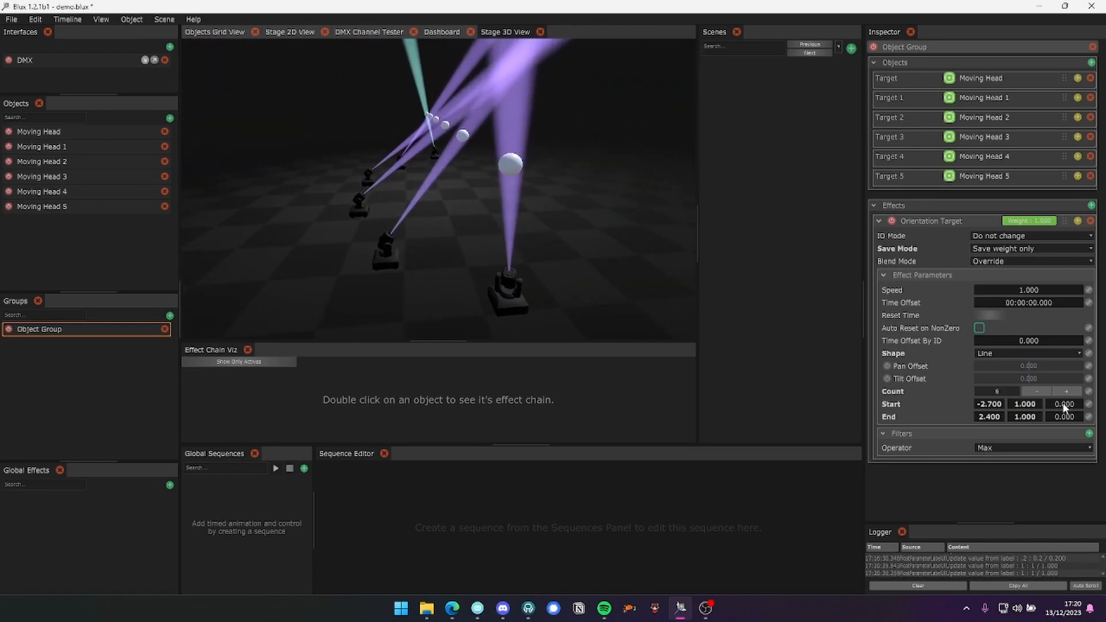
left_click_drag(1058, 404, 1058, 409)
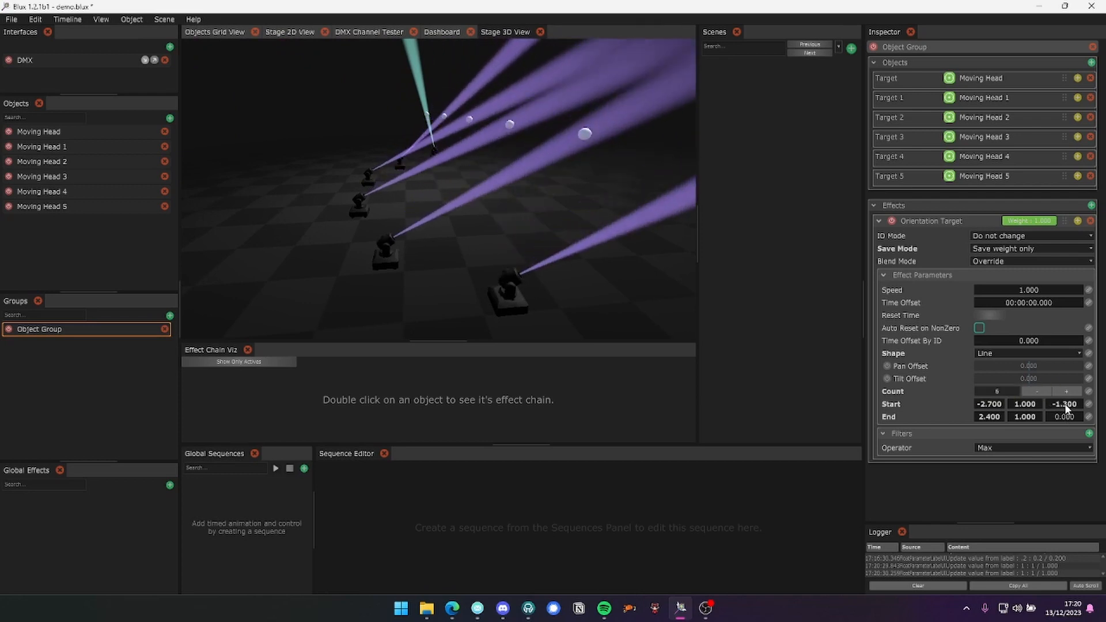
key("Return")
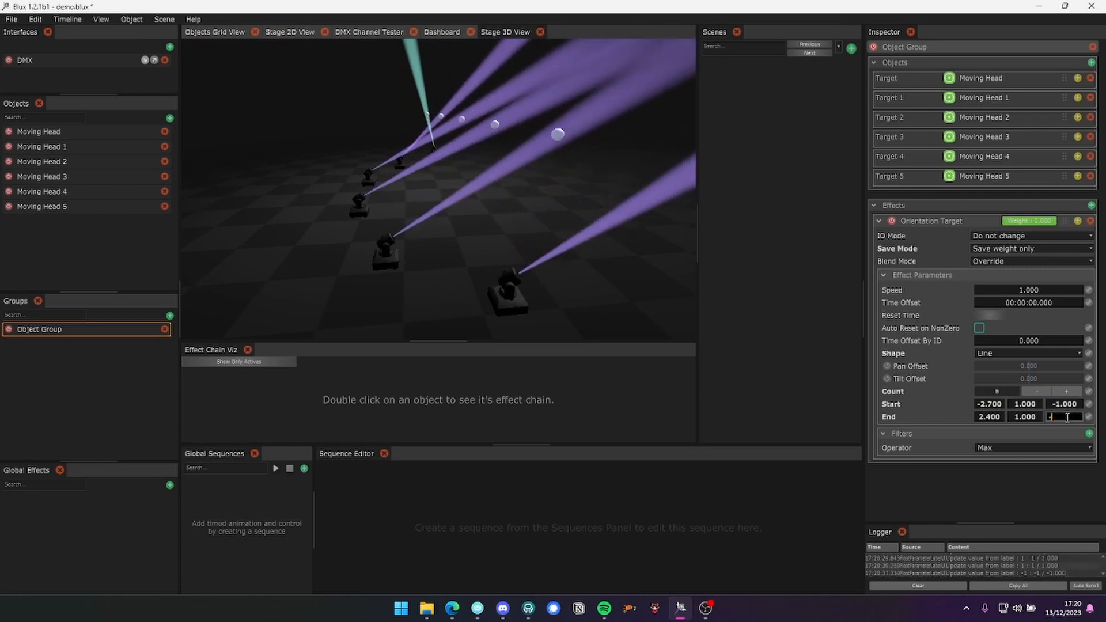
left_click_drag(614, 230, 640, 224)
mouse_move(1047, 415)
left_mouse_down()
mouse_move(1089, 415)
mouse_move(1054, 404)
left_mouse_up()
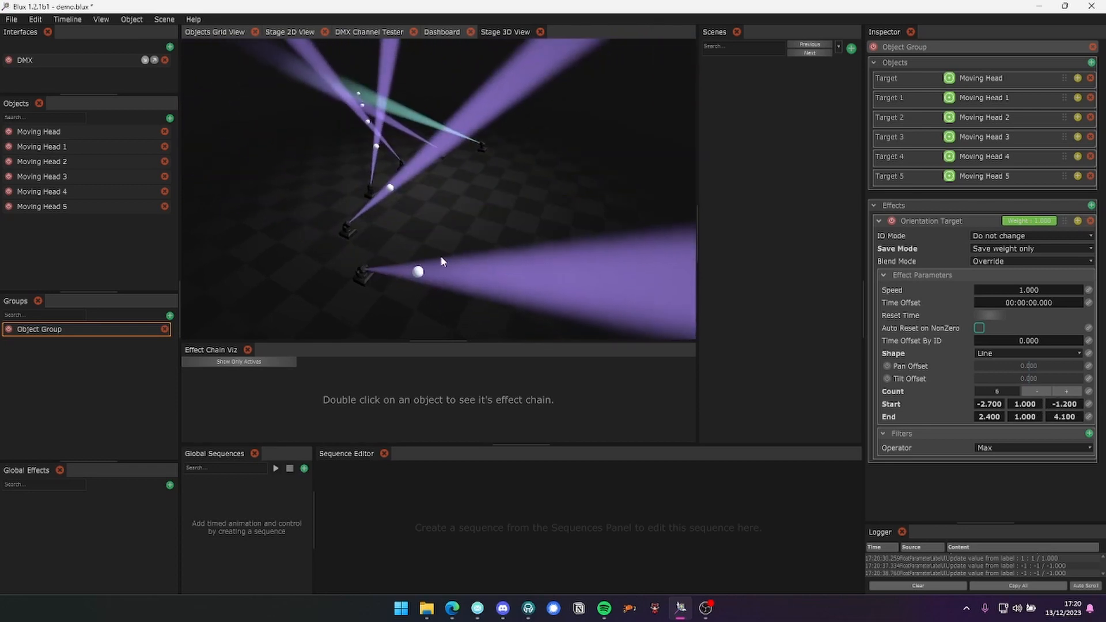
Slope the target line upward by setting Start Y to 1.500 and End Y to 3.000
left_click_drag(442, 258, 431, 246)
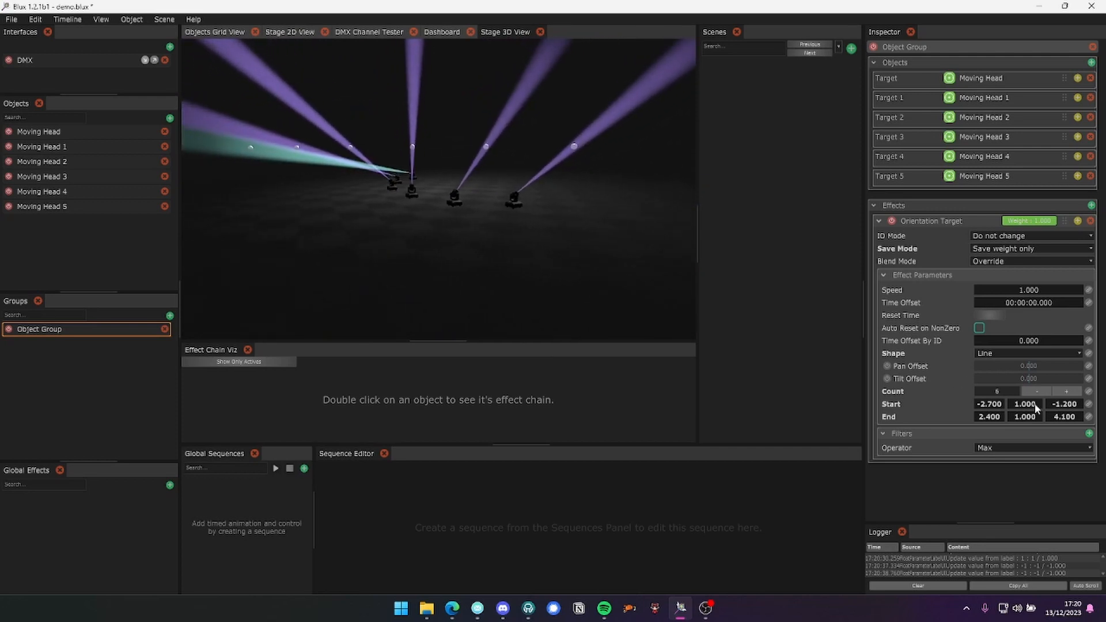
left_click_drag(1035, 408, 1038, 414)
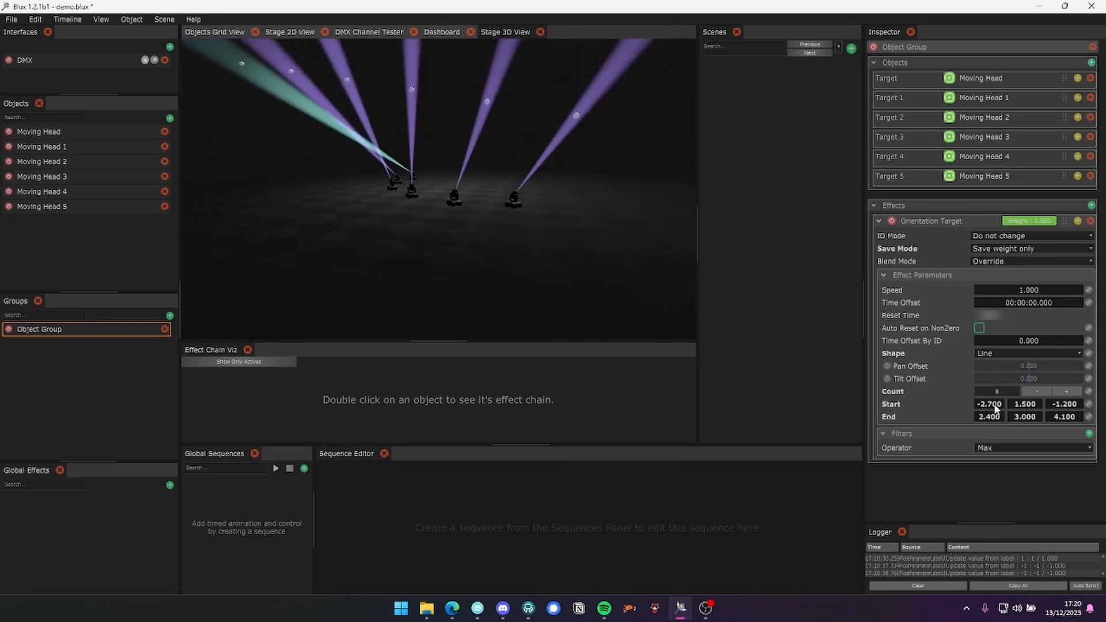
left_click_drag(576, 254, 528, 262)
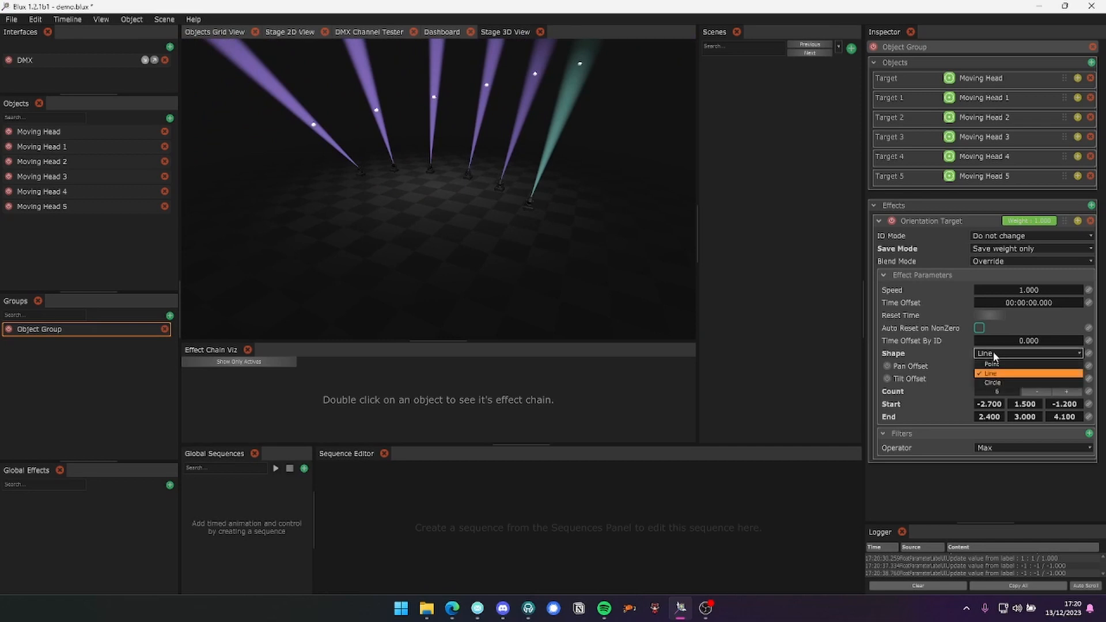
Change the effect's Shape to Circle, with Center Y at 2.200 and Radius at 0.800
left_click(994, 382)
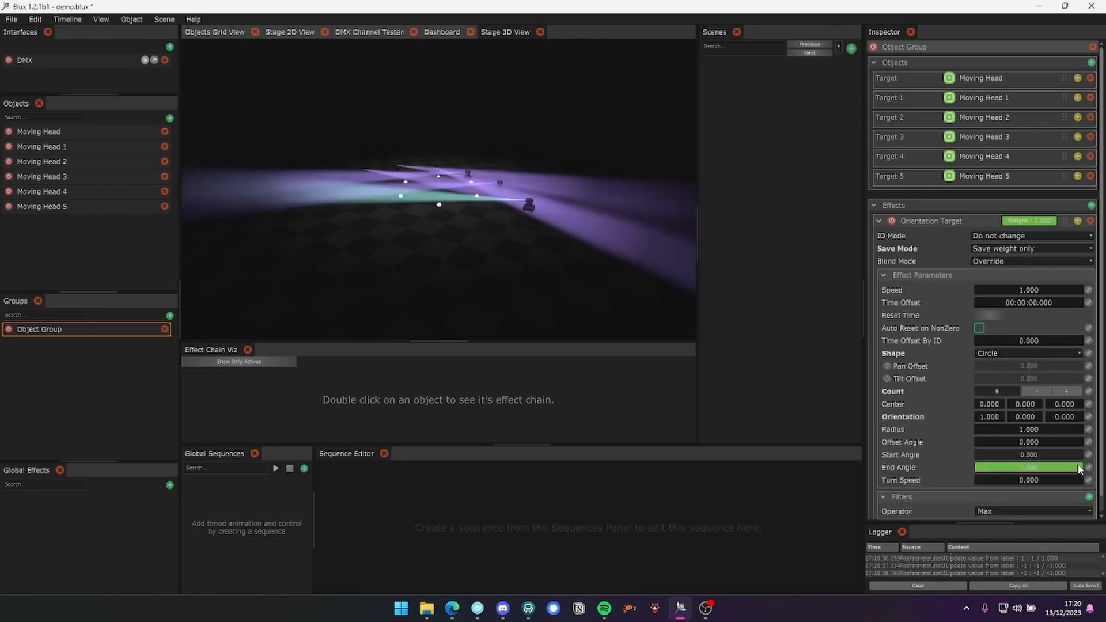
left_click_drag(1018, 408, 1033, 413)
mouse_move(432, 175)
left_mouse_down()
mouse_move(461, 185)
mouse_move(497, 175)
mouse_move(425, 167)
left_mouse_up()
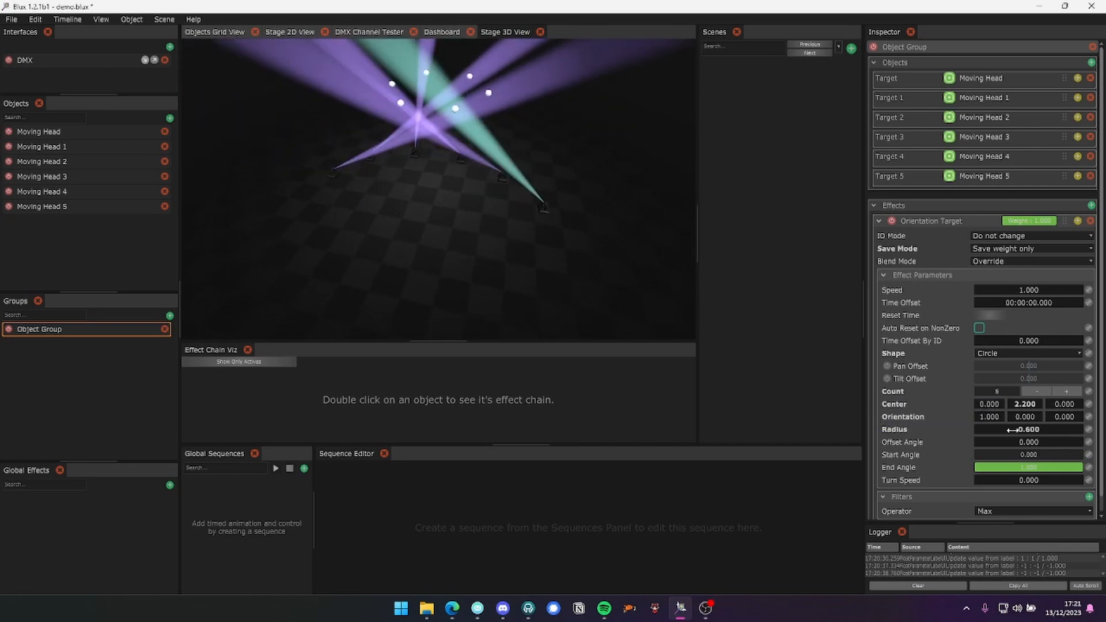
left_click_drag(1016, 429, 1011, 430)
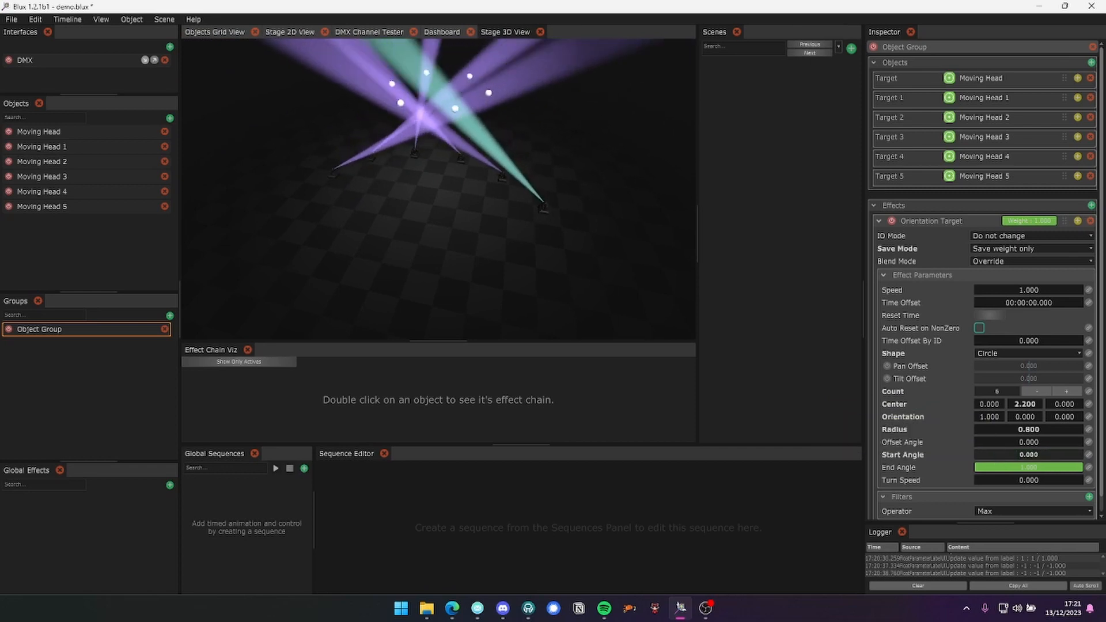
Set the target circle's End Angle to about 0.67 and its Turn Speed to 0.463
mouse_move(976, 456)
left_mouse_down()
mouse_move(1042, 455)
mouse_move(976, 455)
left_mouse_up()
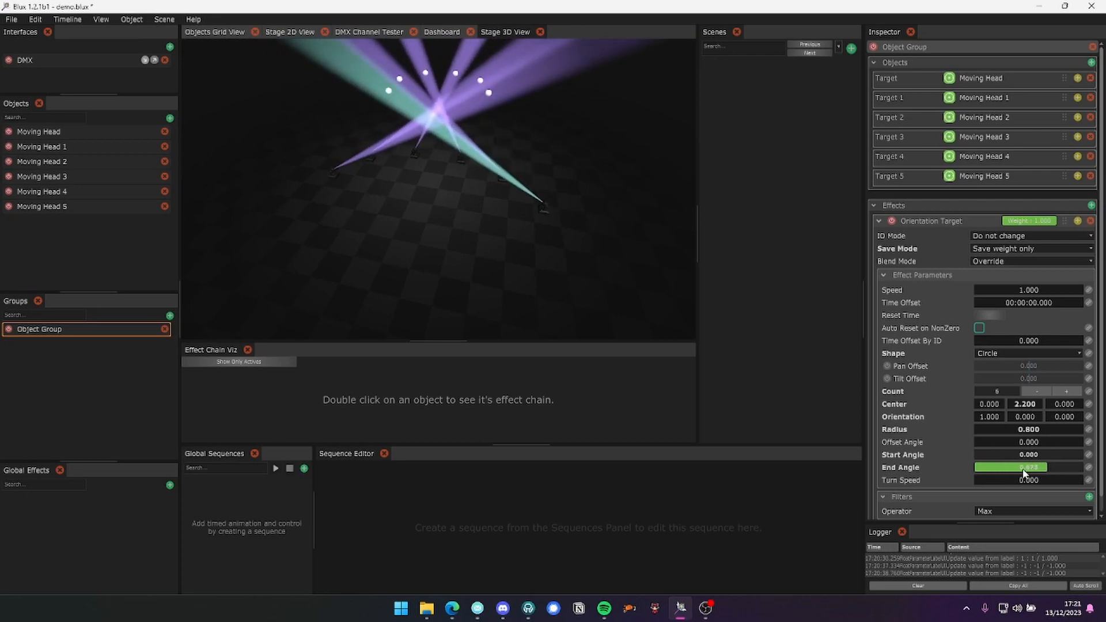
left_click_drag(1006, 484, 1039, 485)
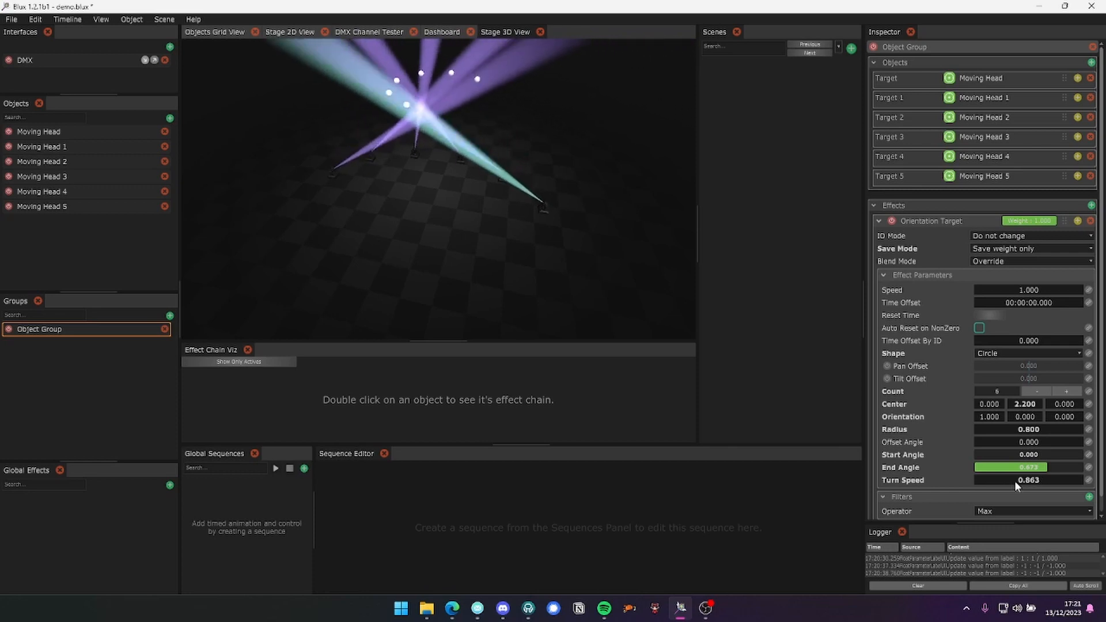
left_click_drag(517, 222, 547, 237)
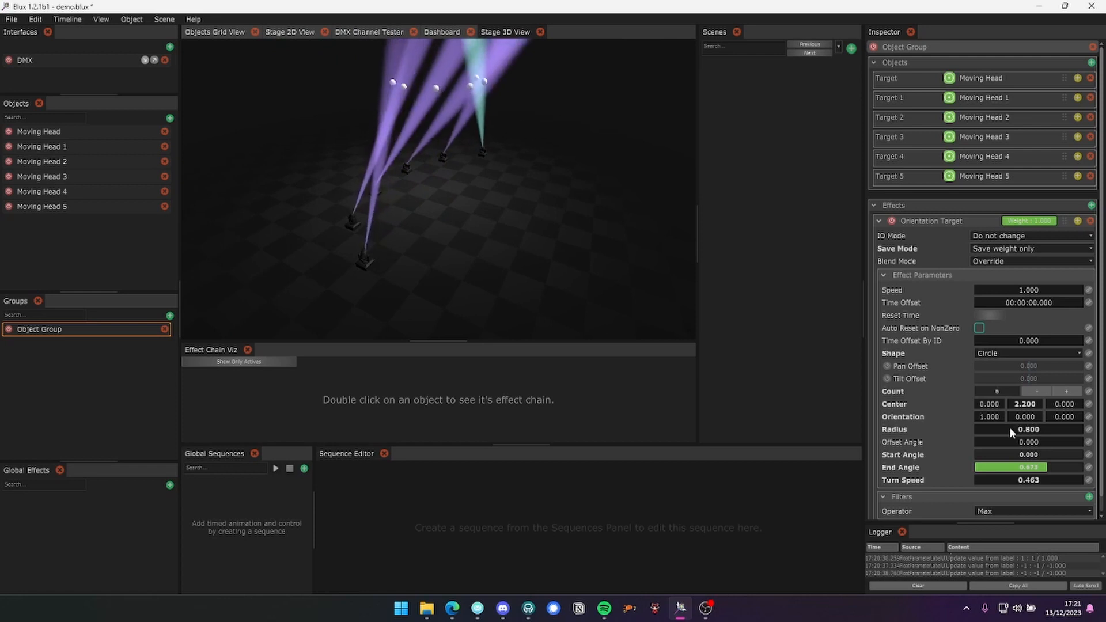
Rotate the target circle by setting its first and second Orientation values to 90
double_click(998, 414)
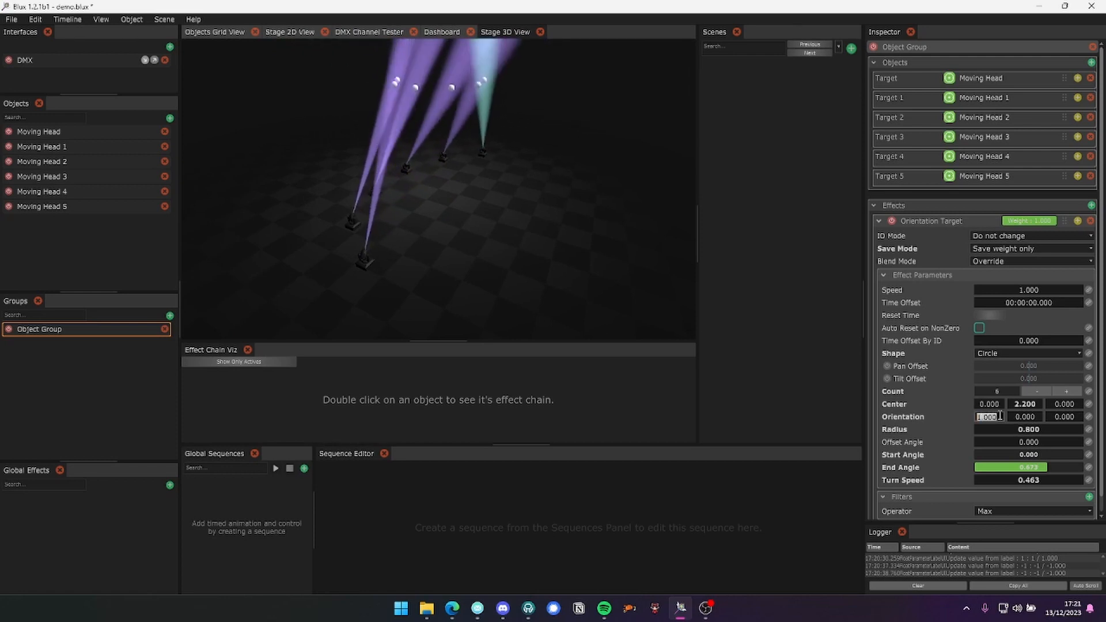
type("0")
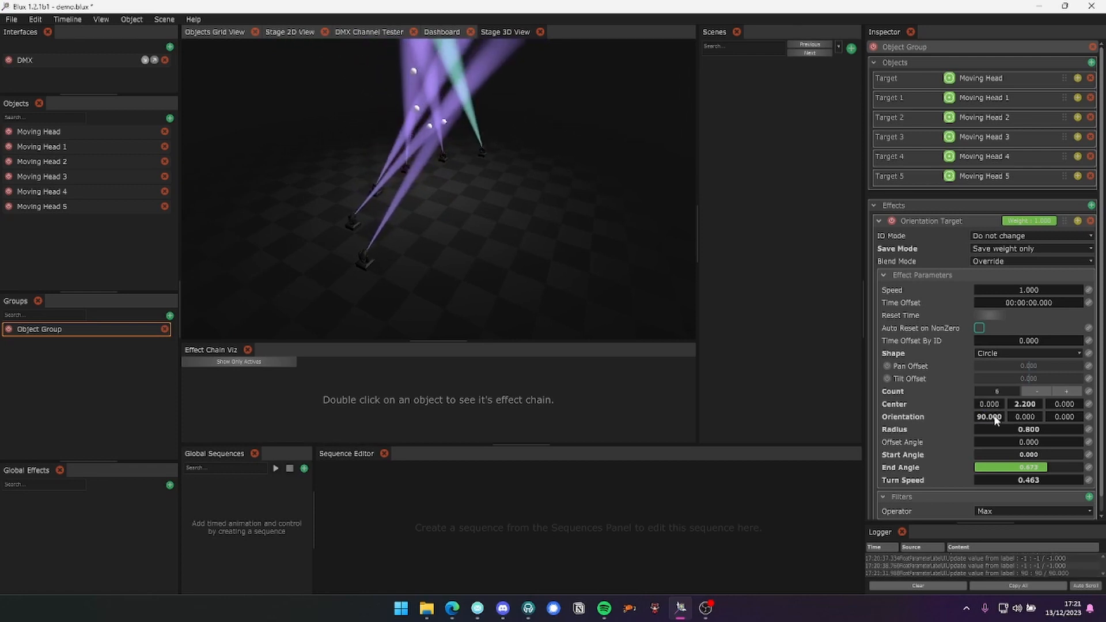
left_click_drag(468, 151, 485, 155)
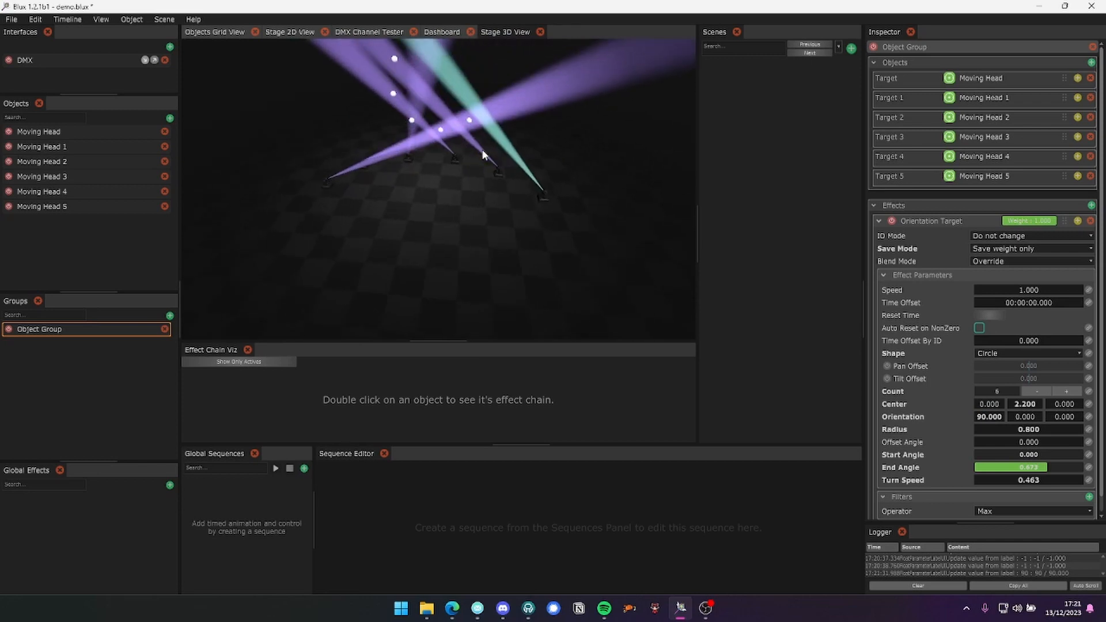
double_click(1023, 416)
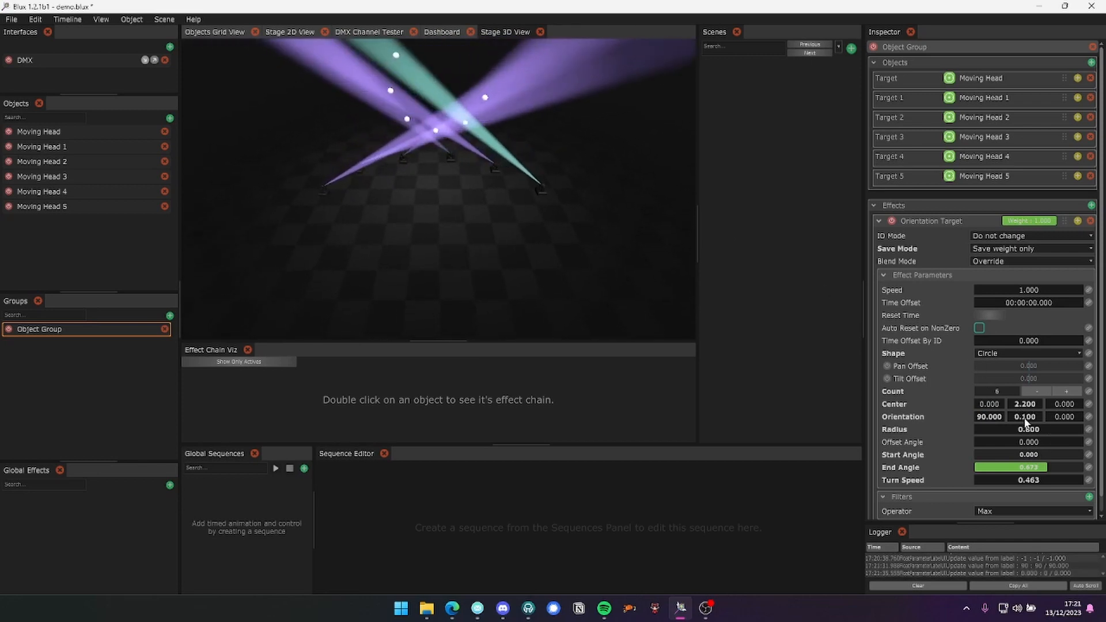
type("90")
Enlarge the target circle by setting its Radius to 1.400
left_click_drag(643, 271, 587, 197)
left_click_drag(1007, 433, 1012, 433)
left_click_drag(634, 291, 560, 272)
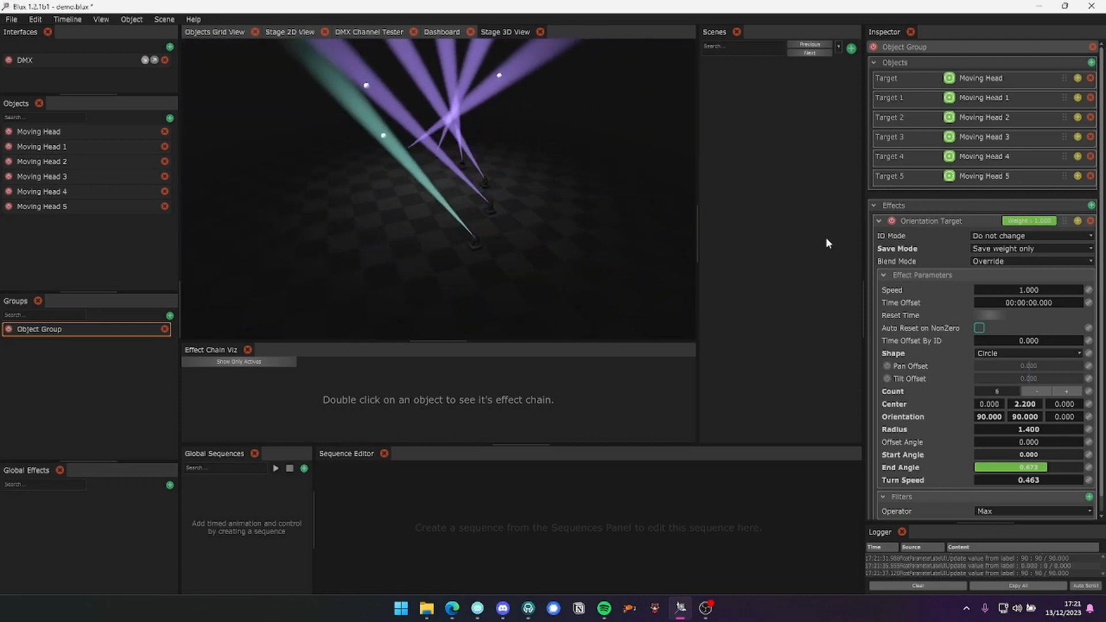
Set the target circle's first and second Orientation values and its Turn Speed to 0
scroll(958, 276, "down", 1)
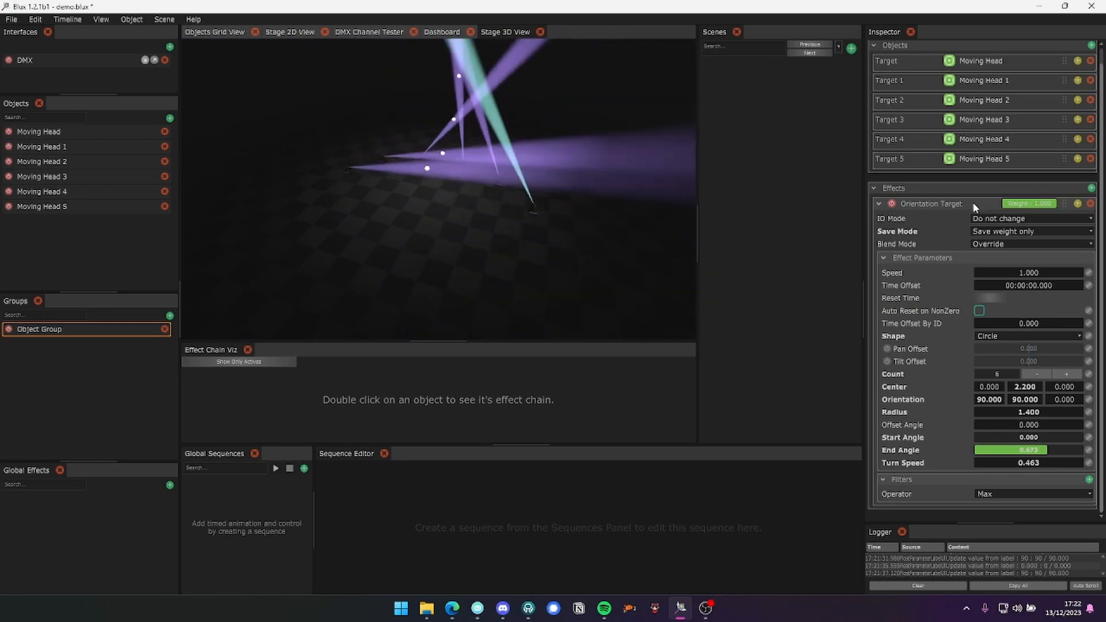
double_click(990, 400)
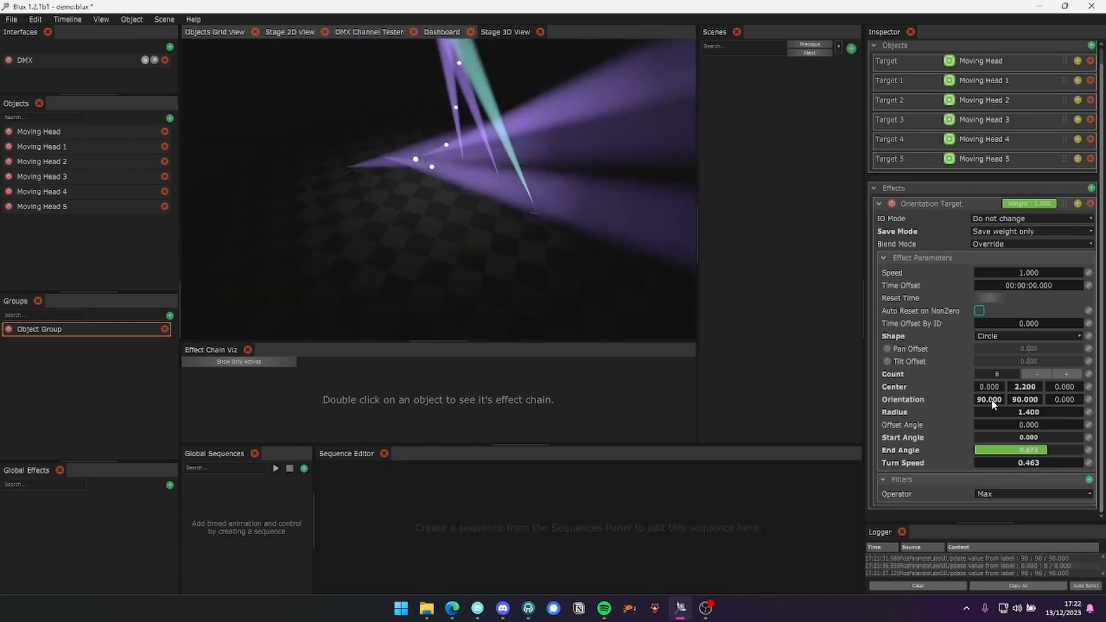
type("0")
double_click(1028, 401)
type("0")
double_click(1030, 463)
type("0")
key("Return")
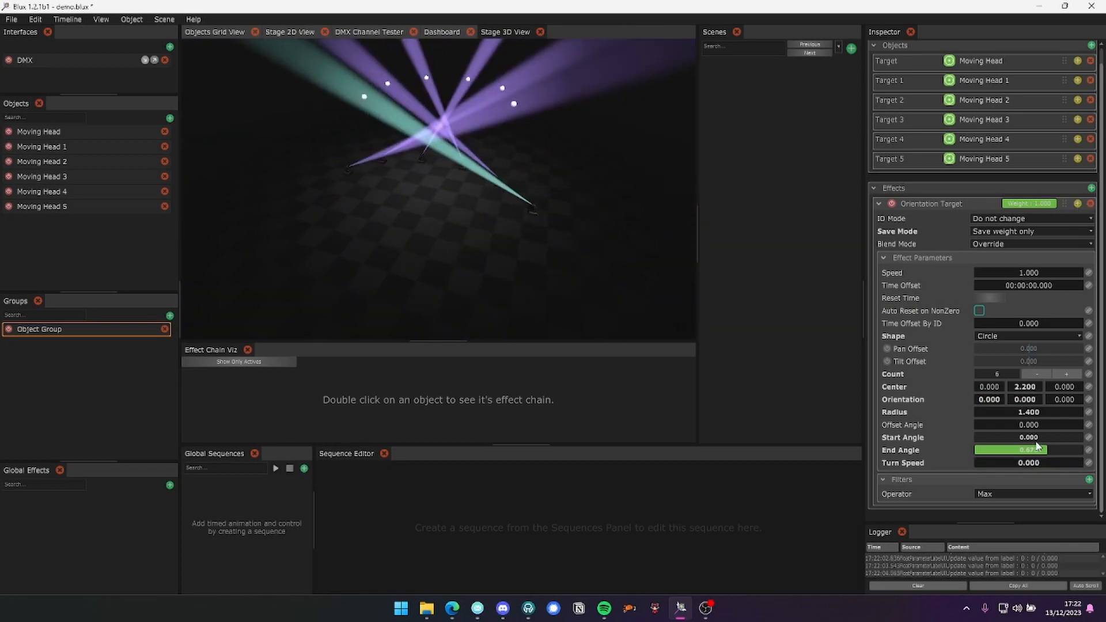
Set the target circle's Offset Angle to about 0.474
mouse_move(416, 152)
left_mouse_down()
mouse_move(512, 158)
mouse_move(414, 150)
left_mouse_up()
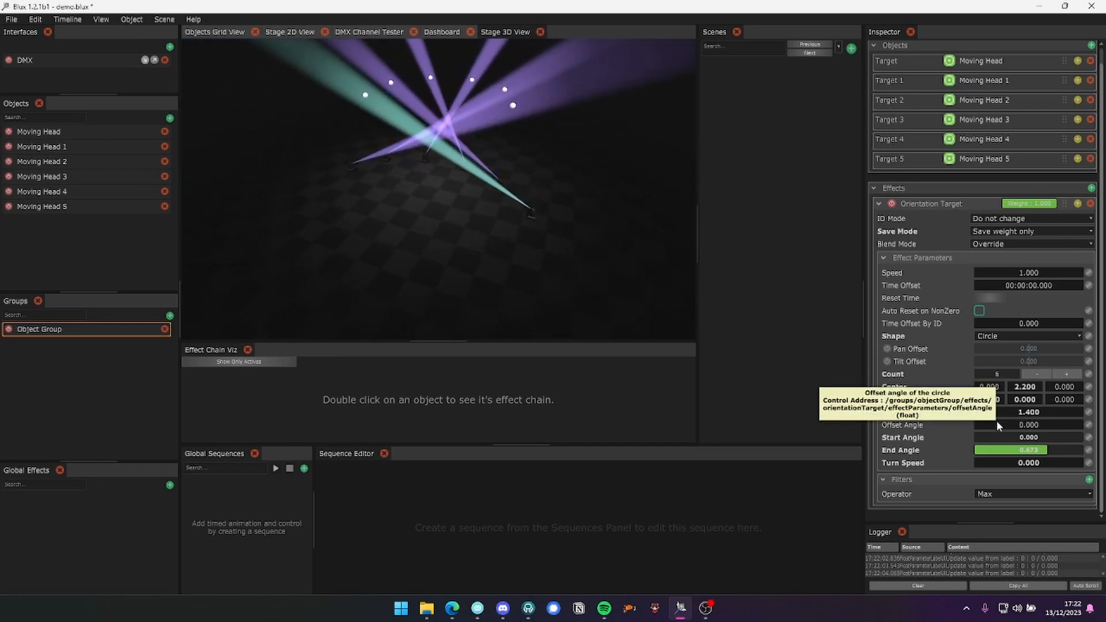
left_click_drag(999, 427, 638, 383)
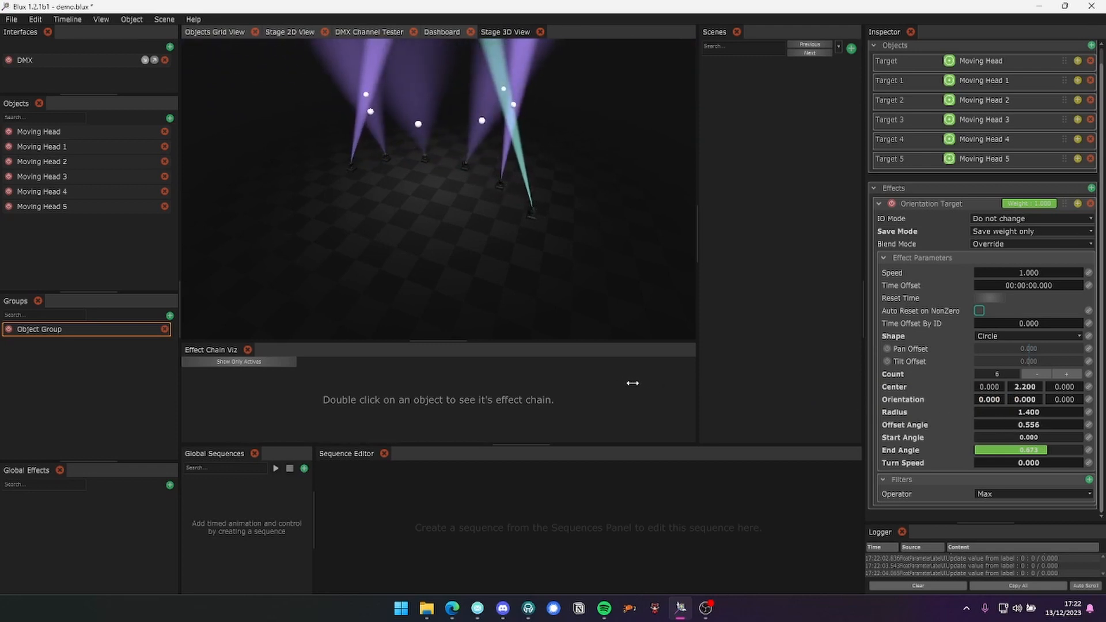
left_click_drag(384, 154, 430, 166)
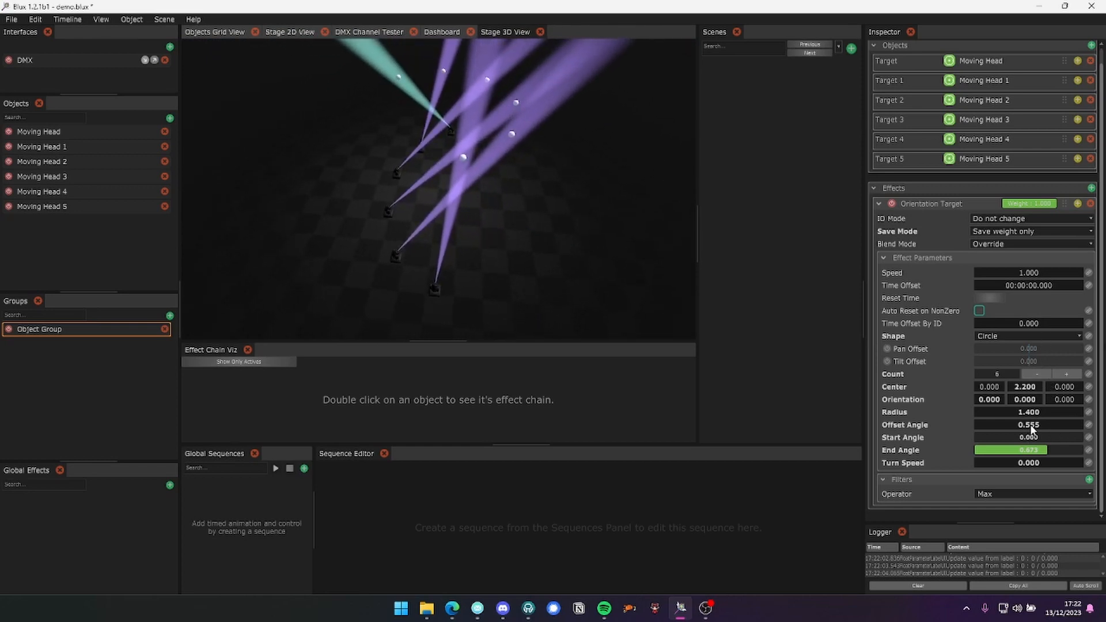
left_click_drag(1031, 429, 989, 425)
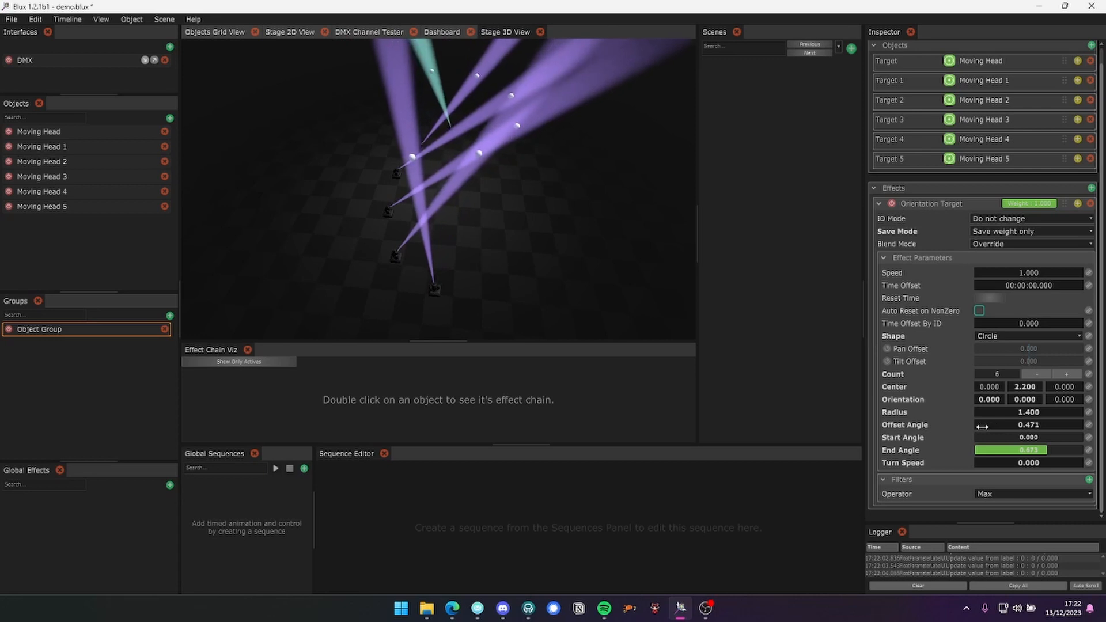
left_click_drag(470, 164, 529, 160)
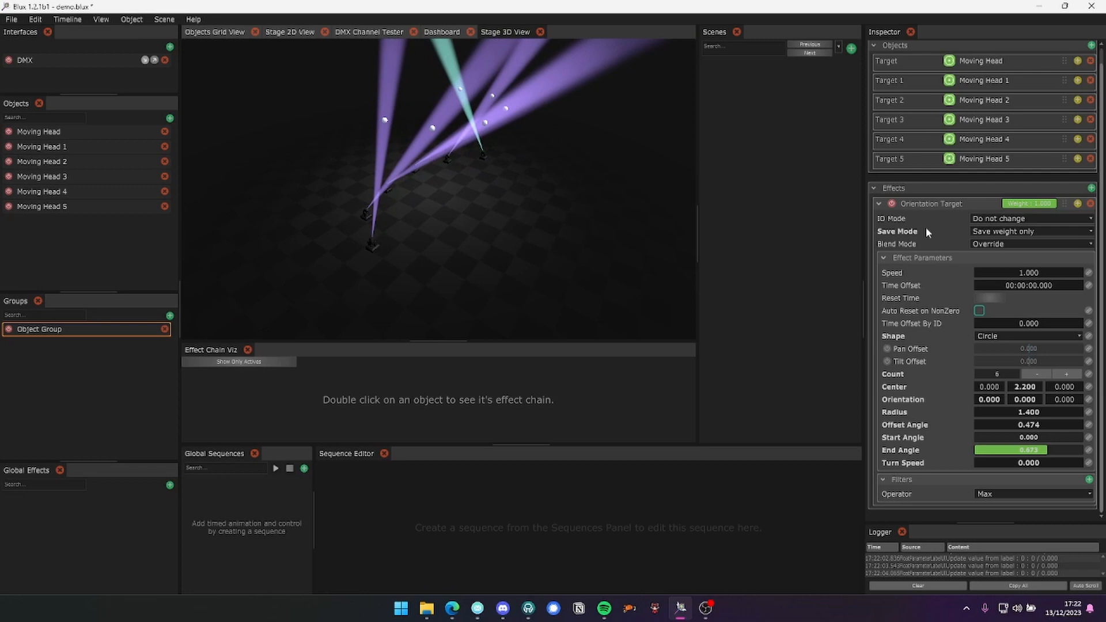
Collapse the Orientation Target effect, then add an Orientation Noise effect to the group and enable it
left_click(878, 204)
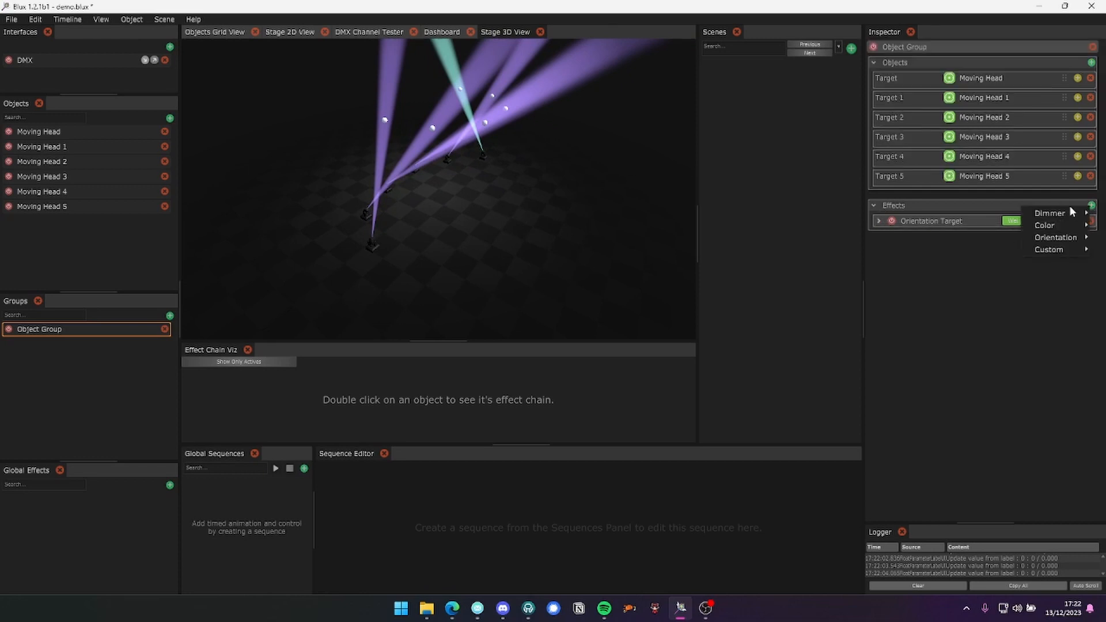
left_click(958, 251)
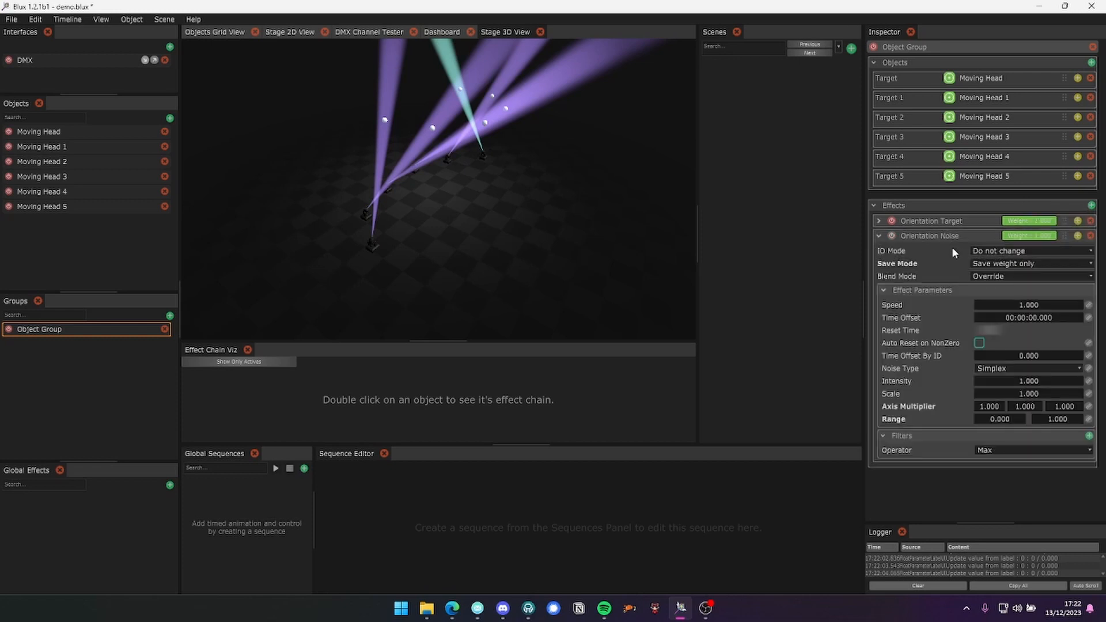
left_click_drag(444, 156, 470, 214)
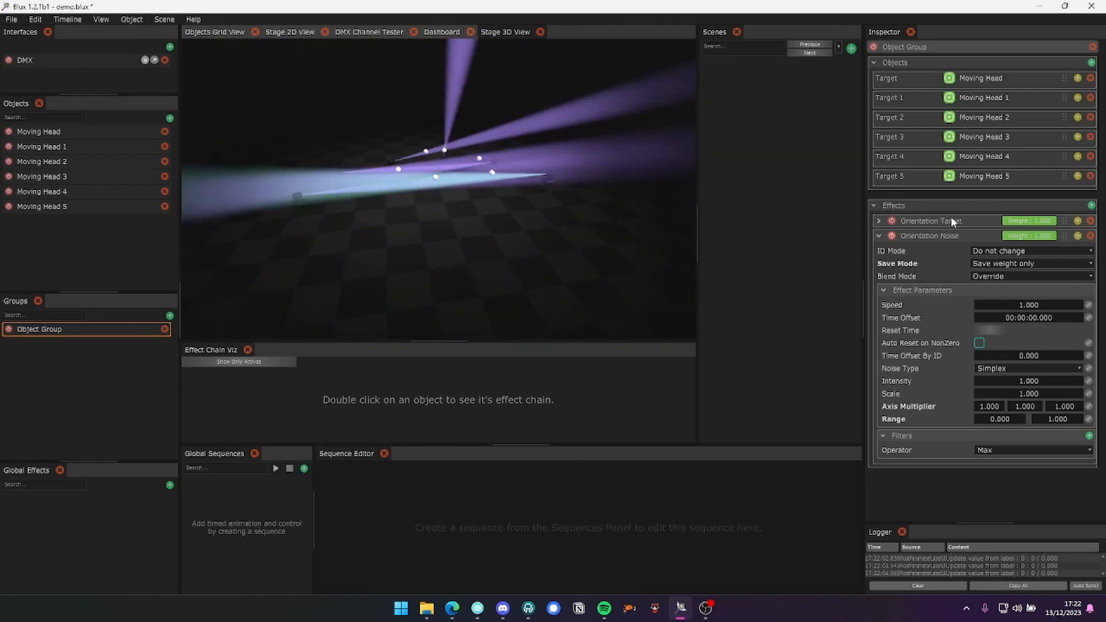
Set the Orientation Noise effect's Blend Mode to Add and its Intensity to 0.100
left_click(983, 278)
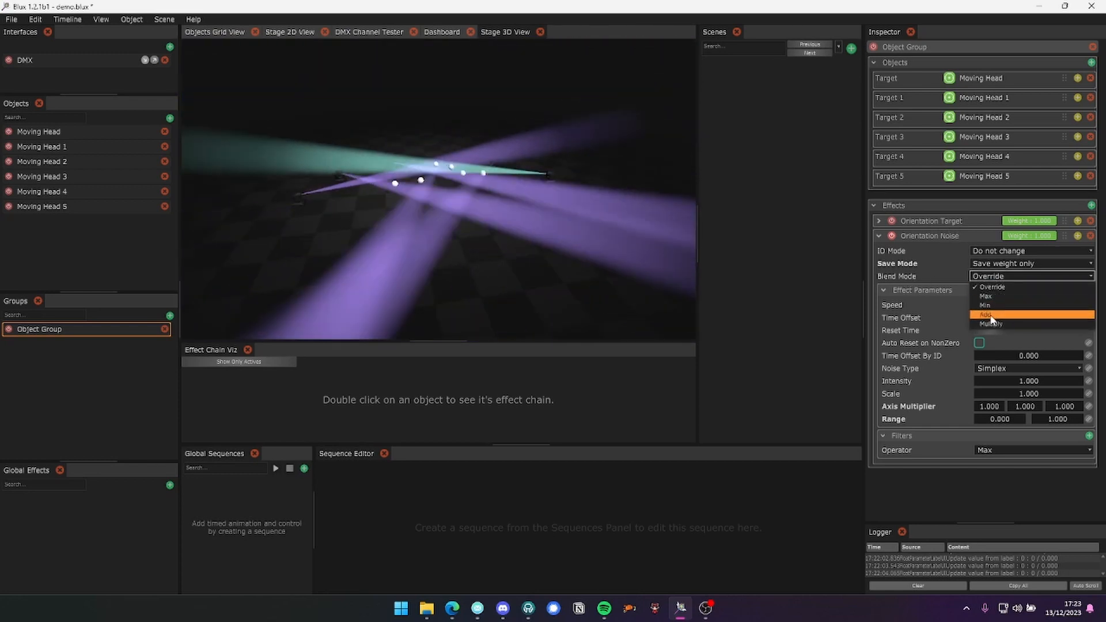
left_click(991, 314)
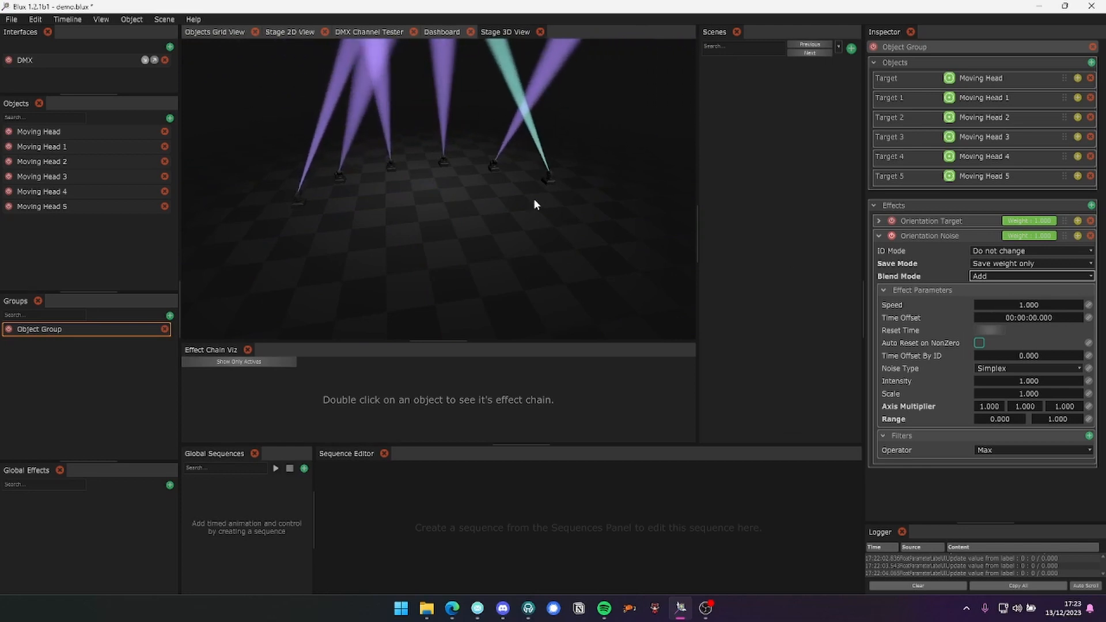
left_click_drag(467, 189, 494, 144)
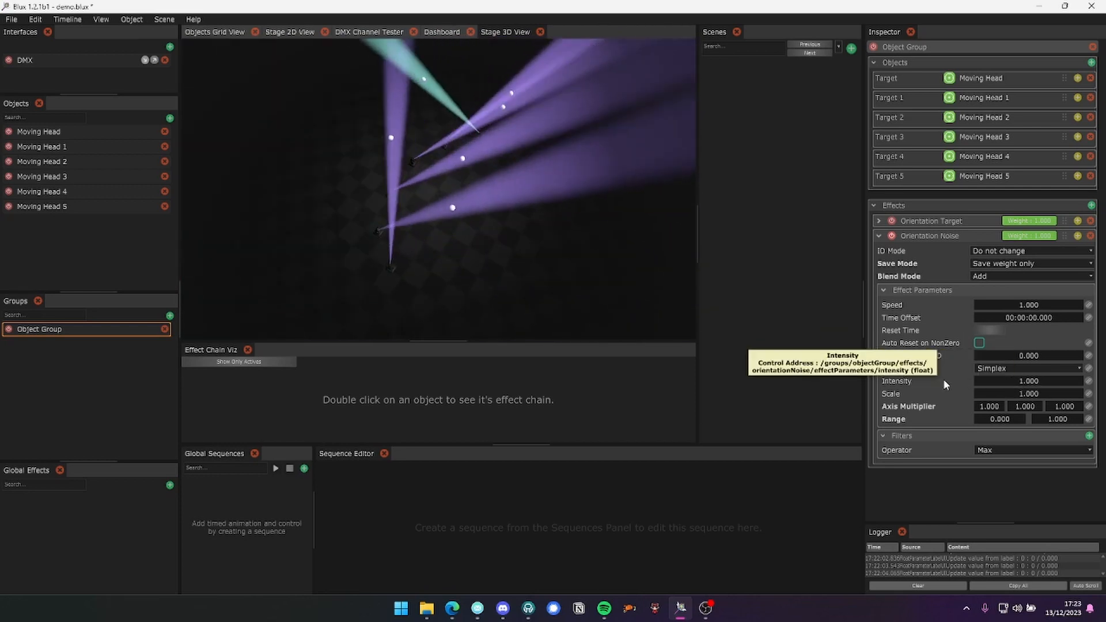
left_click_drag(1028, 384, 1018, 381)
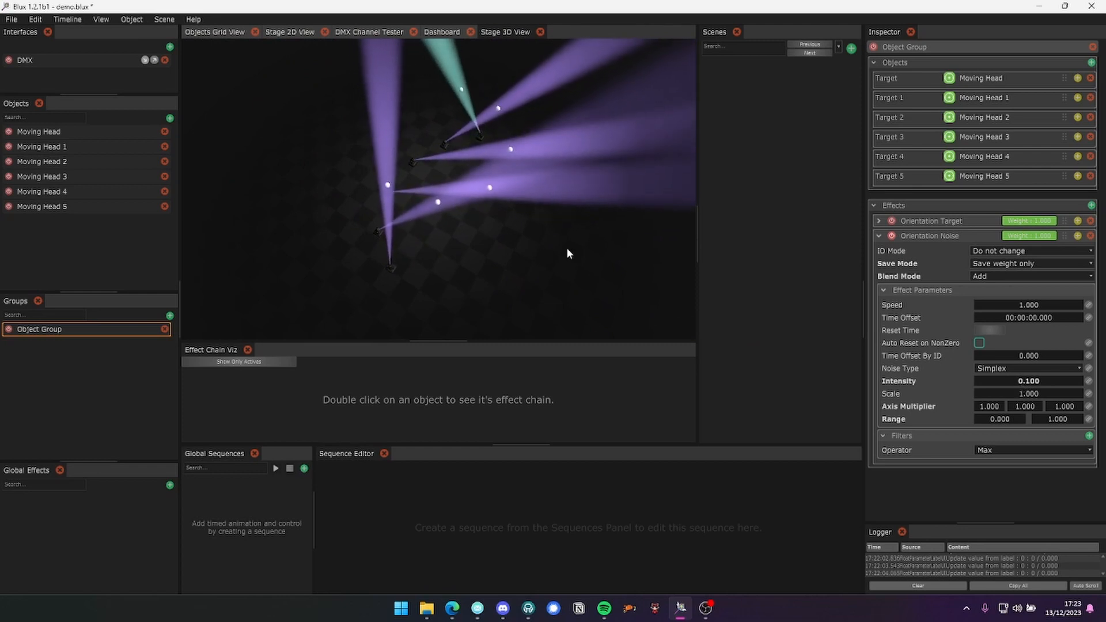
left_click_drag(527, 229, 572, 155)
left_click_drag(568, 163, 532, 159)
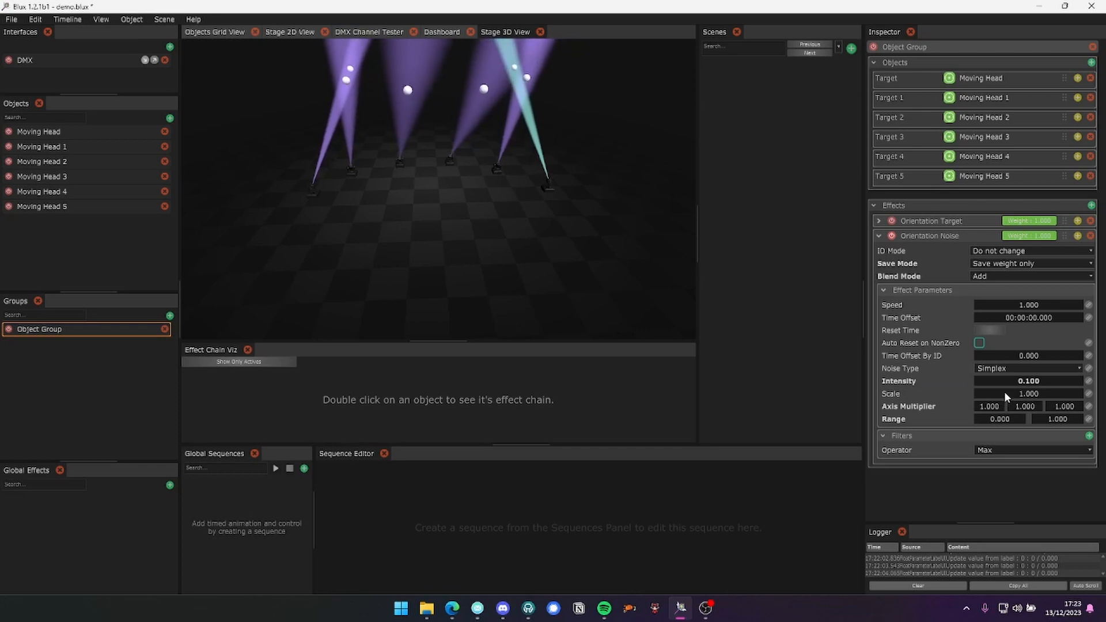
Try the noise effect's Scale at different values, including 0.091 and 0.149, and restore it to 1.000
left_click_drag(1005, 392, 1007, 393)
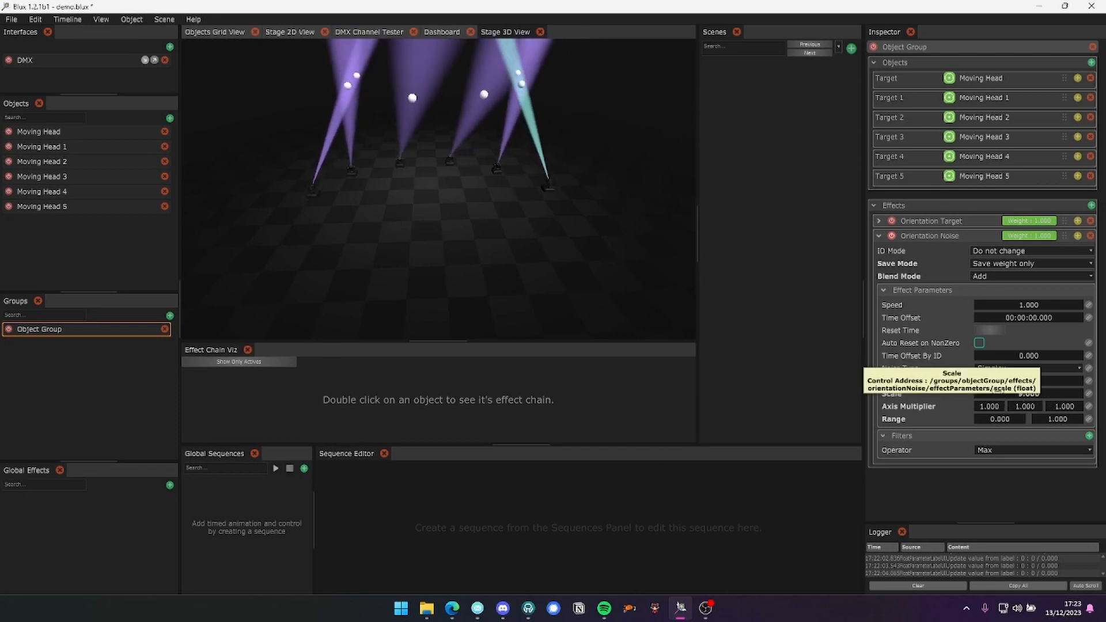
left_click_drag(1005, 394, 926, 390)
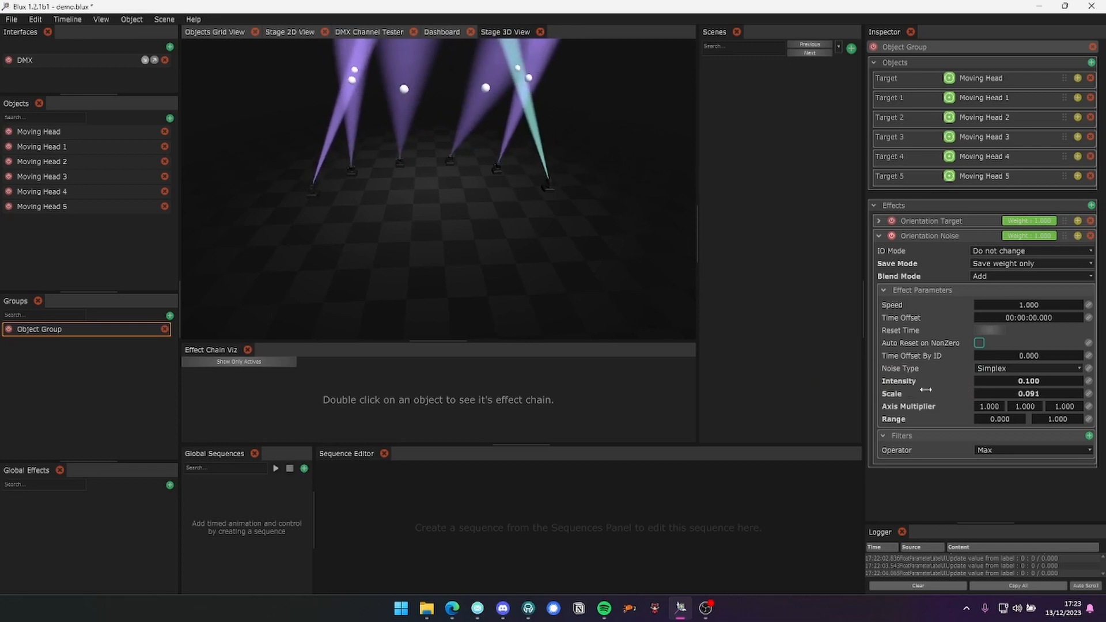
left_click_drag(1023, 394, 1045, 393)
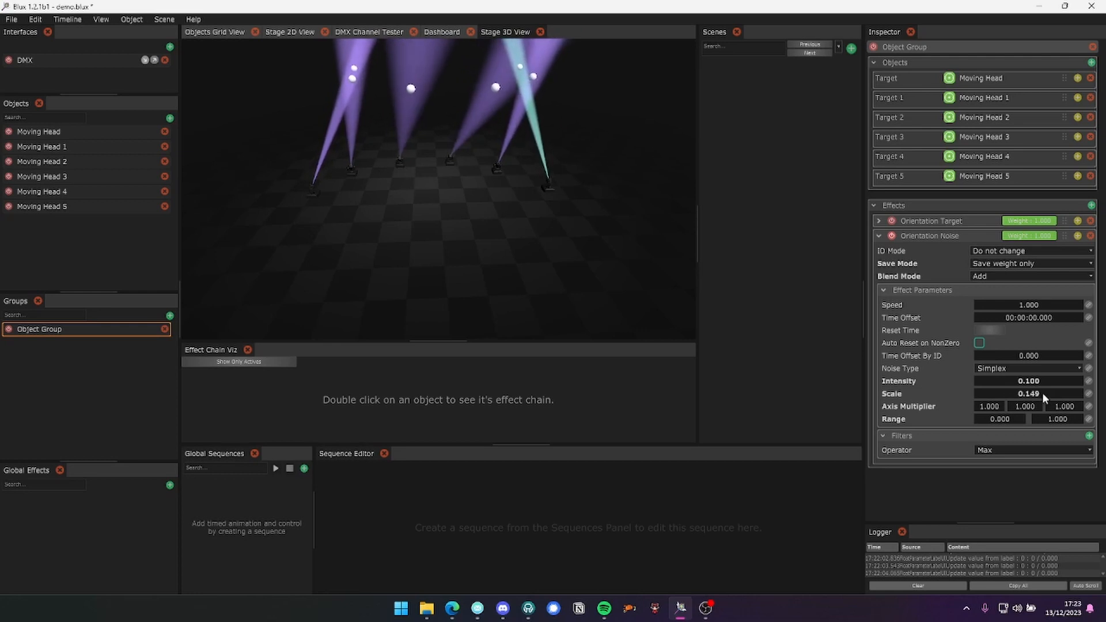
double_click(1016, 394)
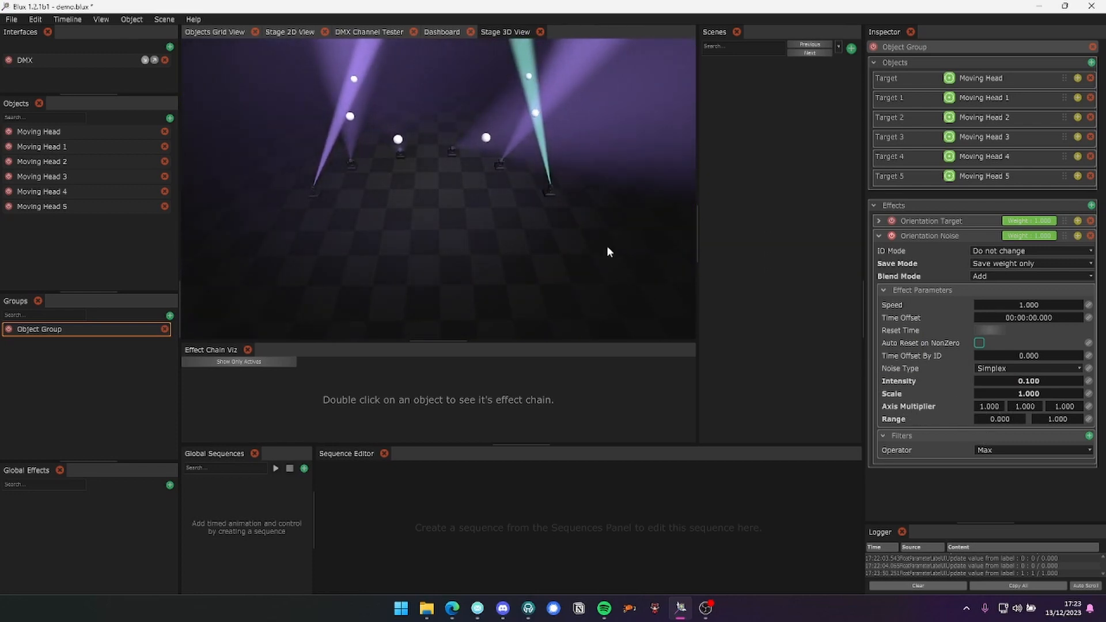
Restrict the noise to the middle axis by setting the first and third Axis Multiplier values to 0
left_click_drag(608, 248, 637, 240)
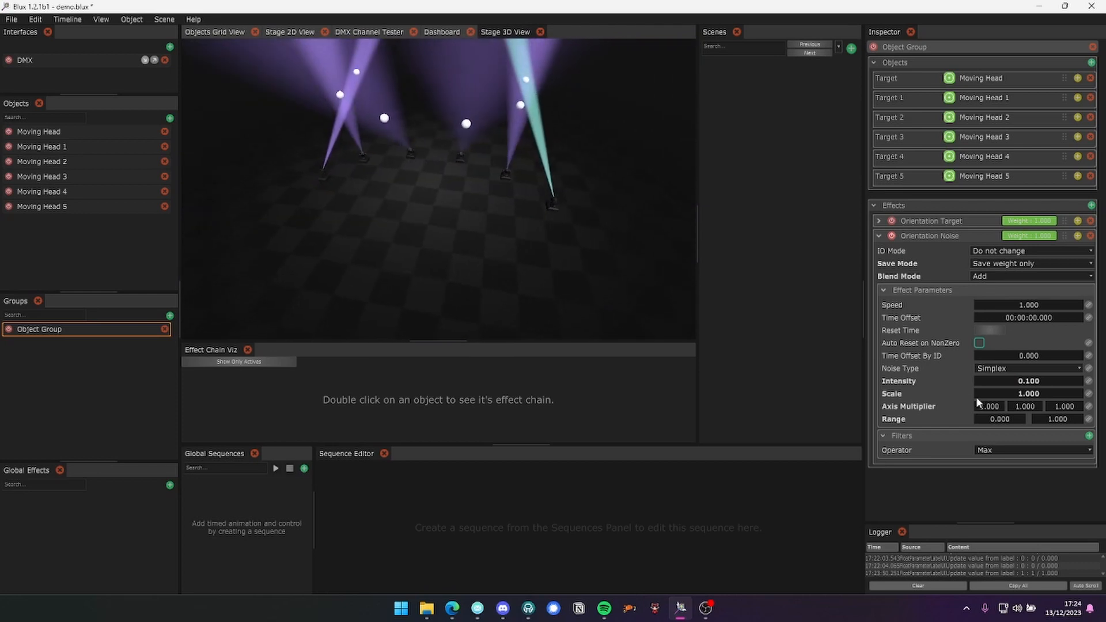
left_click(989, 407)
type("0")
left_click(1066, 407)
type("0")
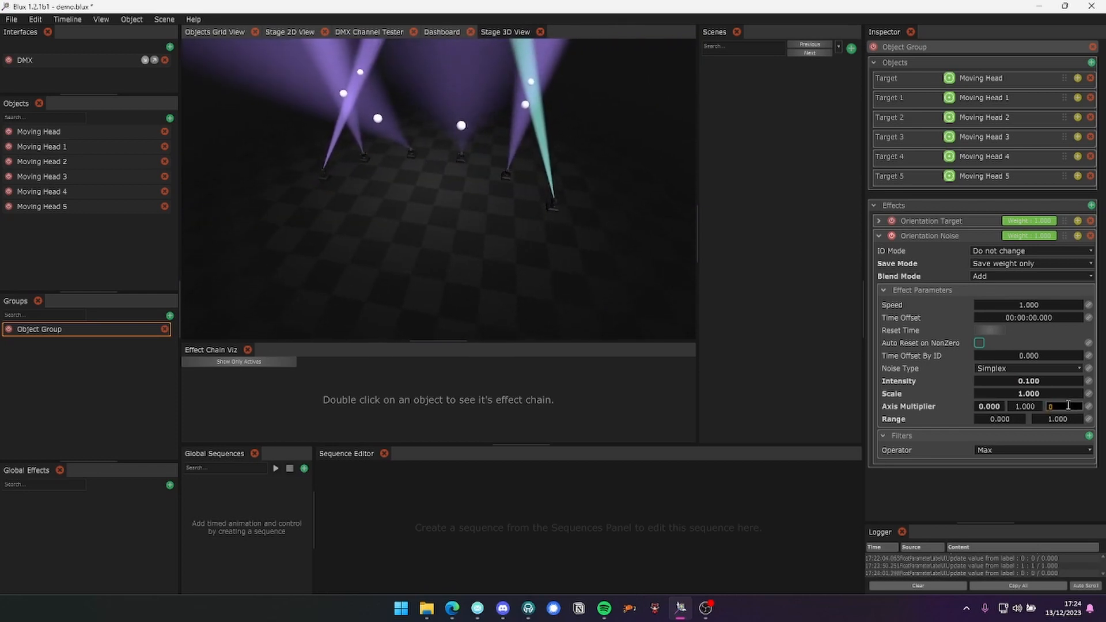
key("Return")
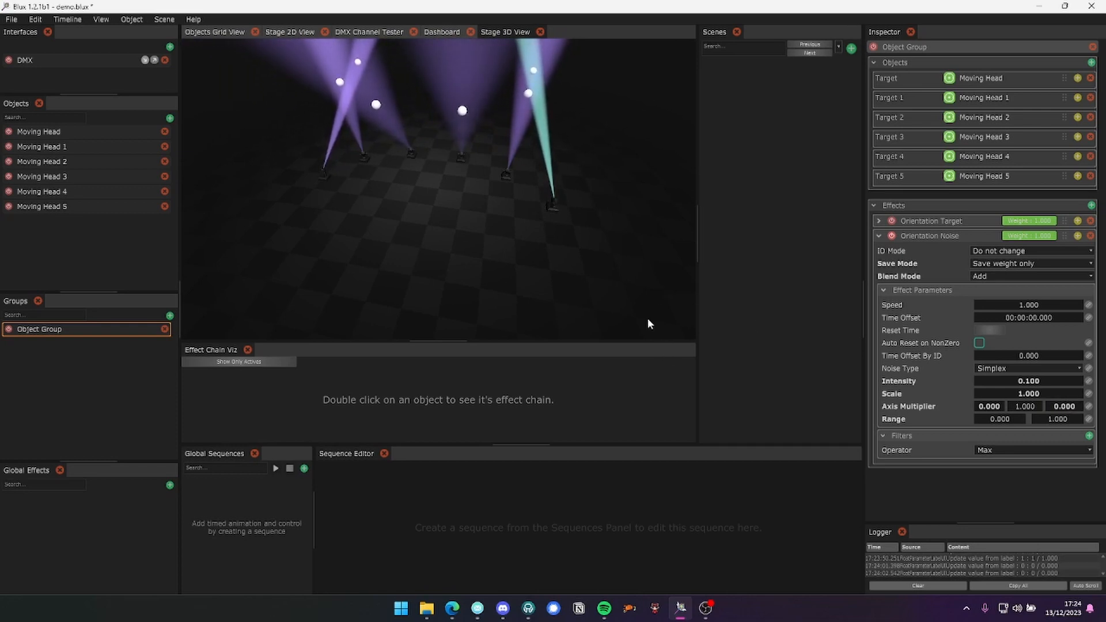
Stagger the noise between the moving heads by setting Time Offset By ID to 0.600
left_click_drag(521, 205, 556, 174)
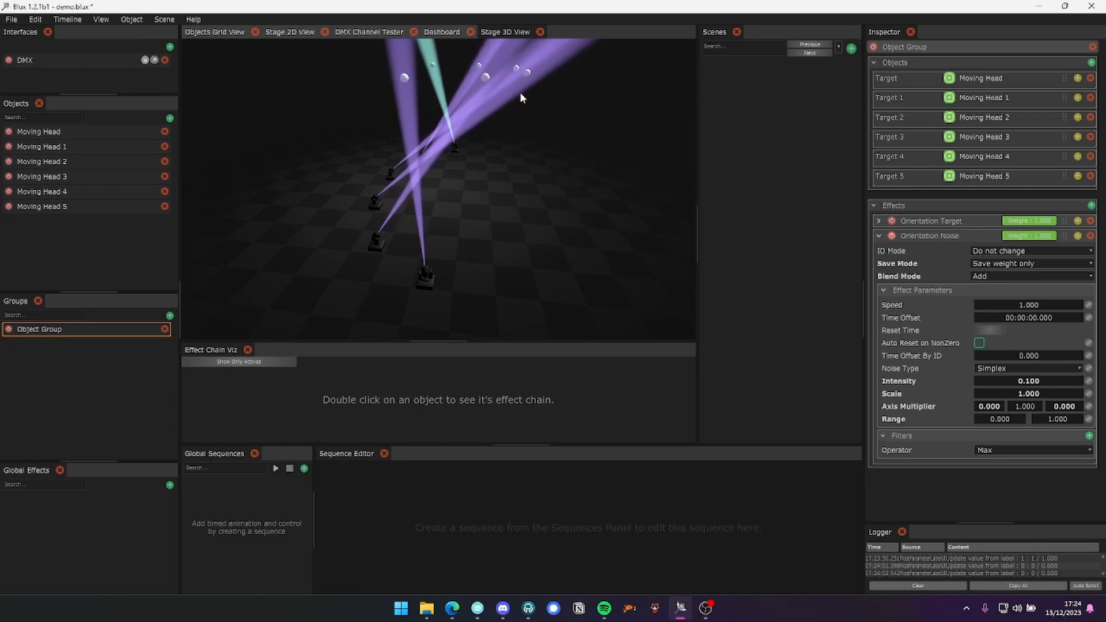
left_click_drag(531, 102, 411, 98)
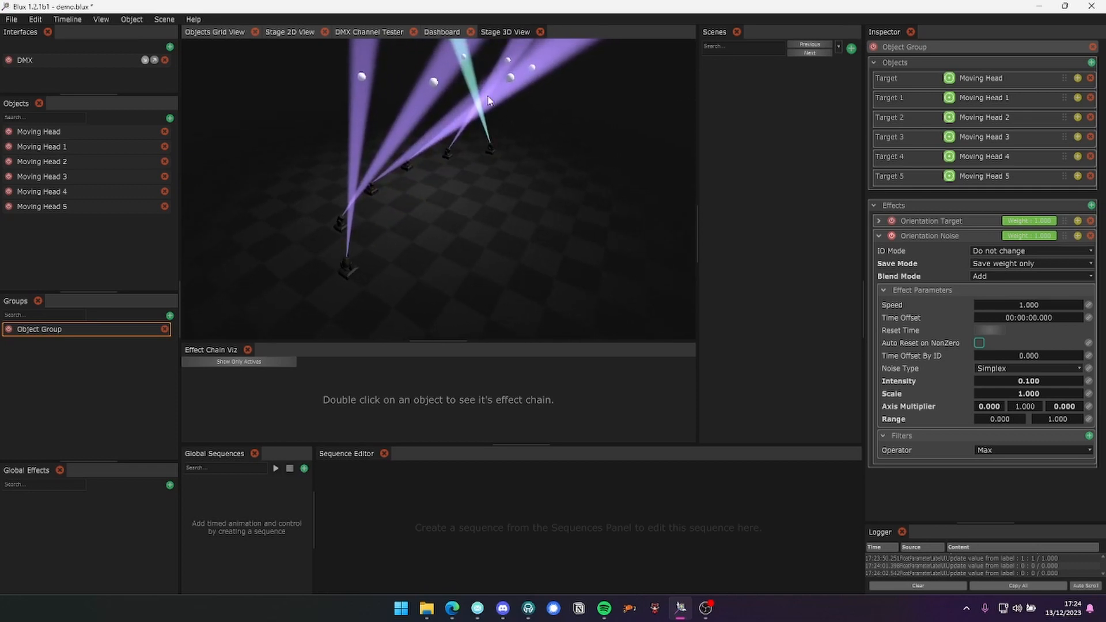
left_click(1003, 366)
left_click(1004, 355)
left_click_drag(1001, 358, 1004, 358)
mouse_move(540, 233)
left_mouse_down()
mouse_move(555, 233)
mouse_move(524, 234)
left_mouse_up()
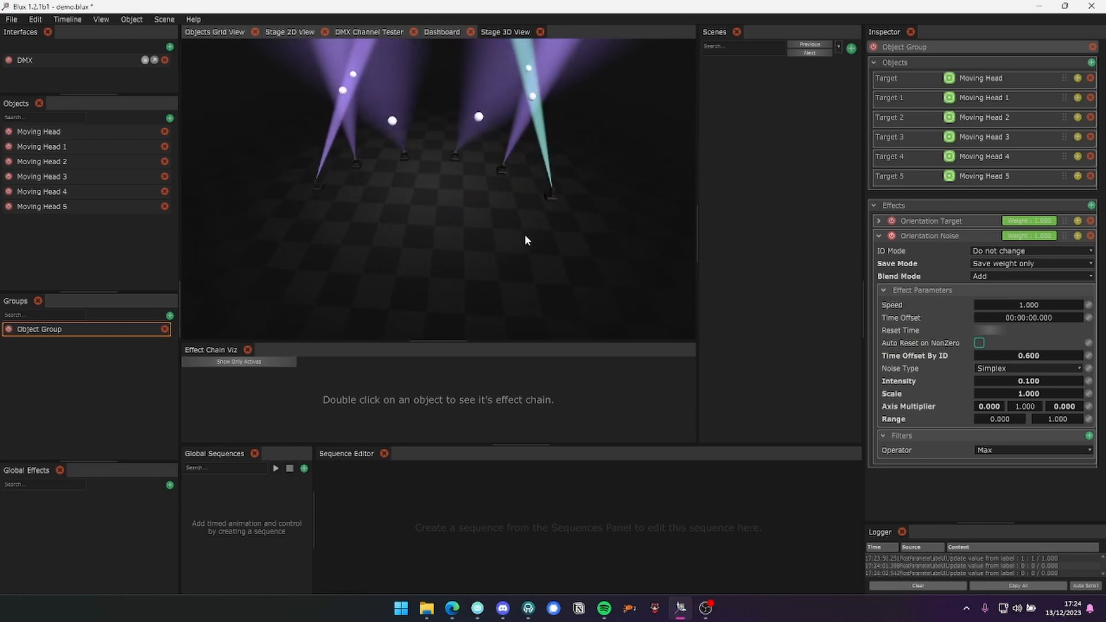
scroll(547, 215, "down", 3)
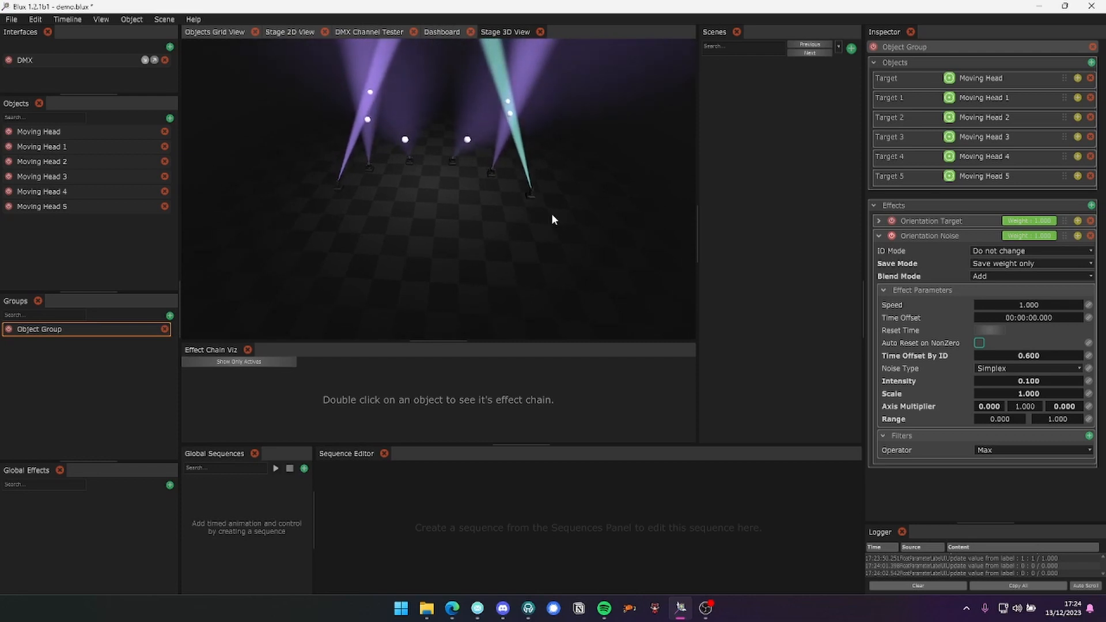
Create a new global sequence and disable the object group's Orientation Target and Orientation Noise effects
left_click(304, 468)
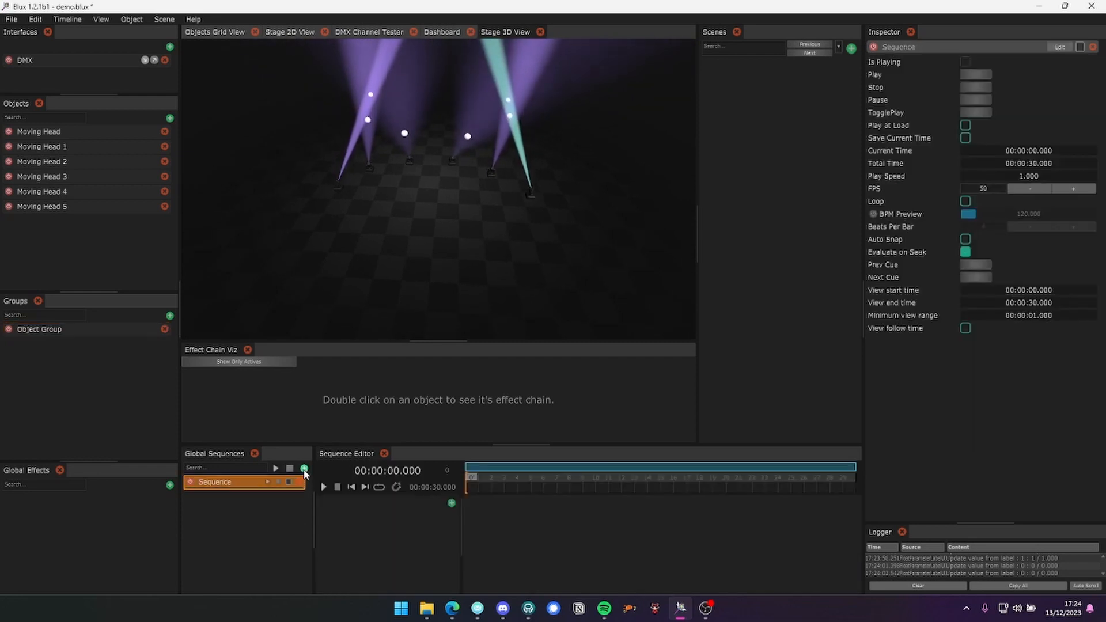
left_click(80, 333)
left_click(886, 234)
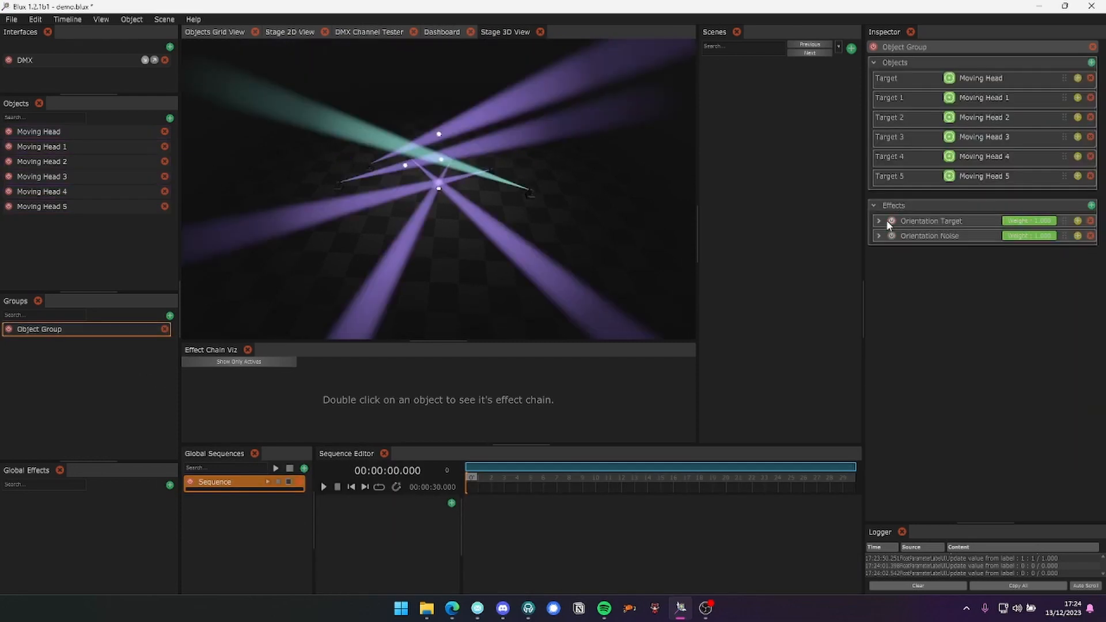
Add an Effect layer to the sequence with an Orientation Target block from 0 s, 6.840 s long, with its second Position value at 2.100
left_click(465, 503)
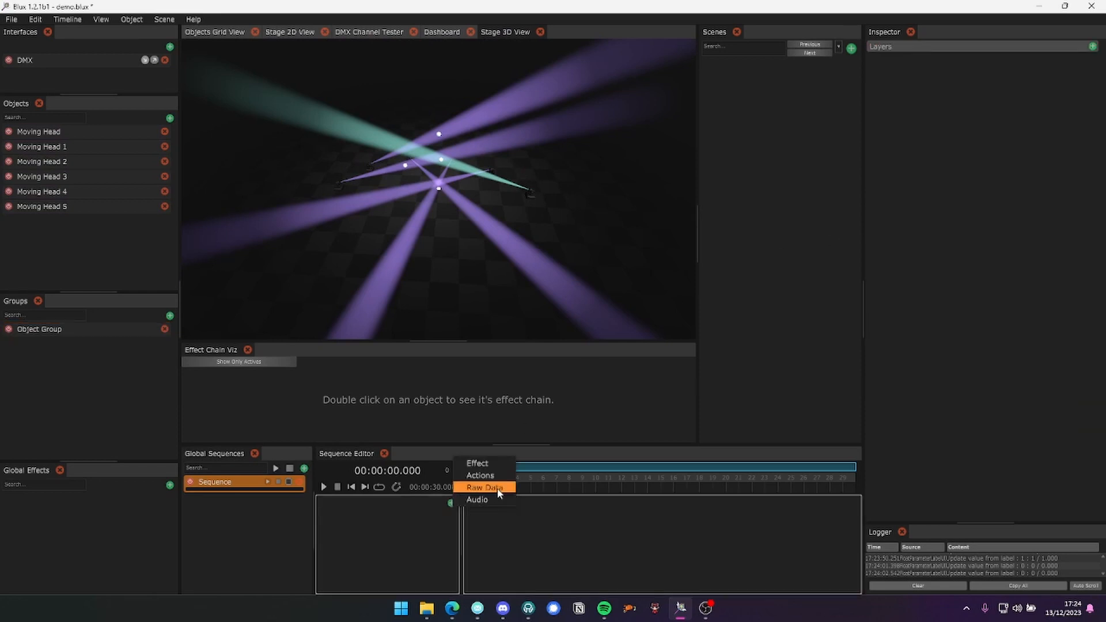
left_click(477, 464)
double_click(496, 526)
mouse_move(530, 509)
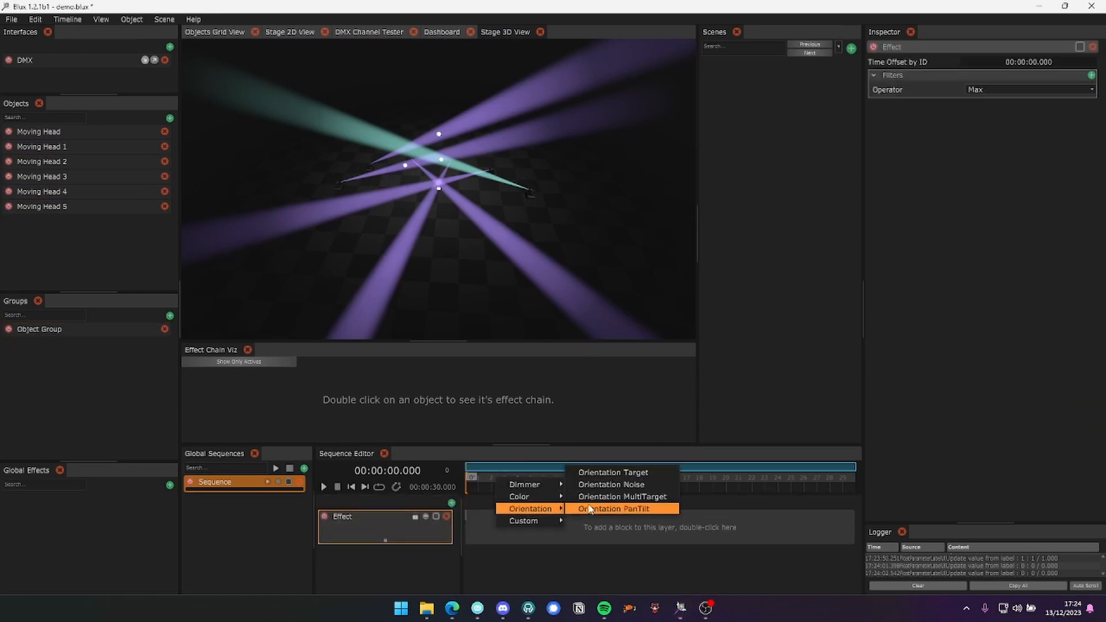
left_click(613, 472)
left_click(486, 489)
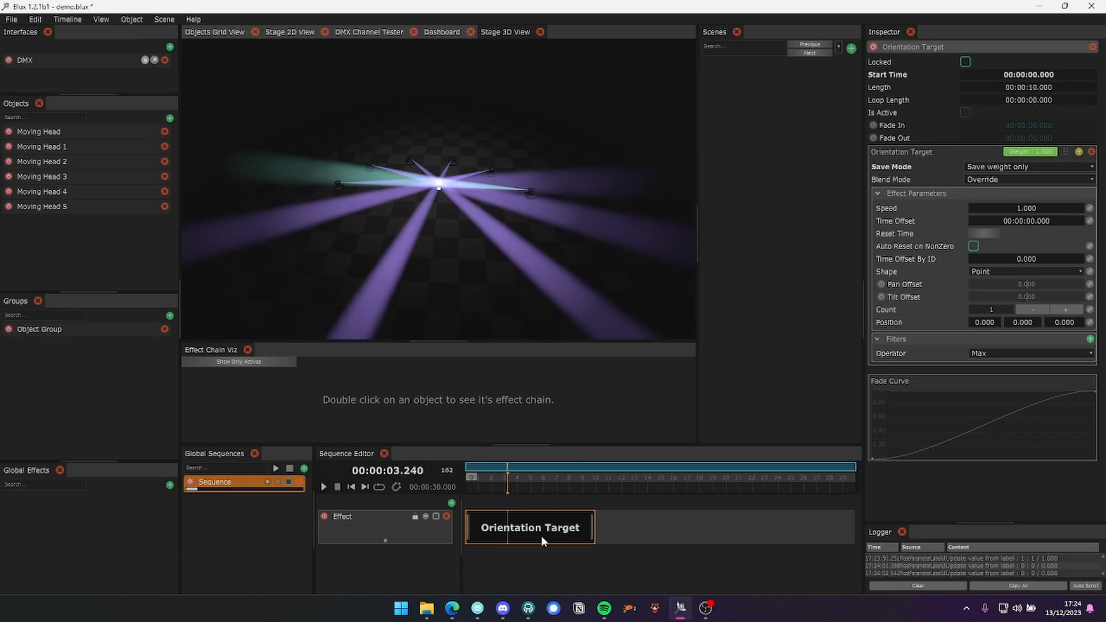
left_click_drag(1019, 322, 1007, 328)
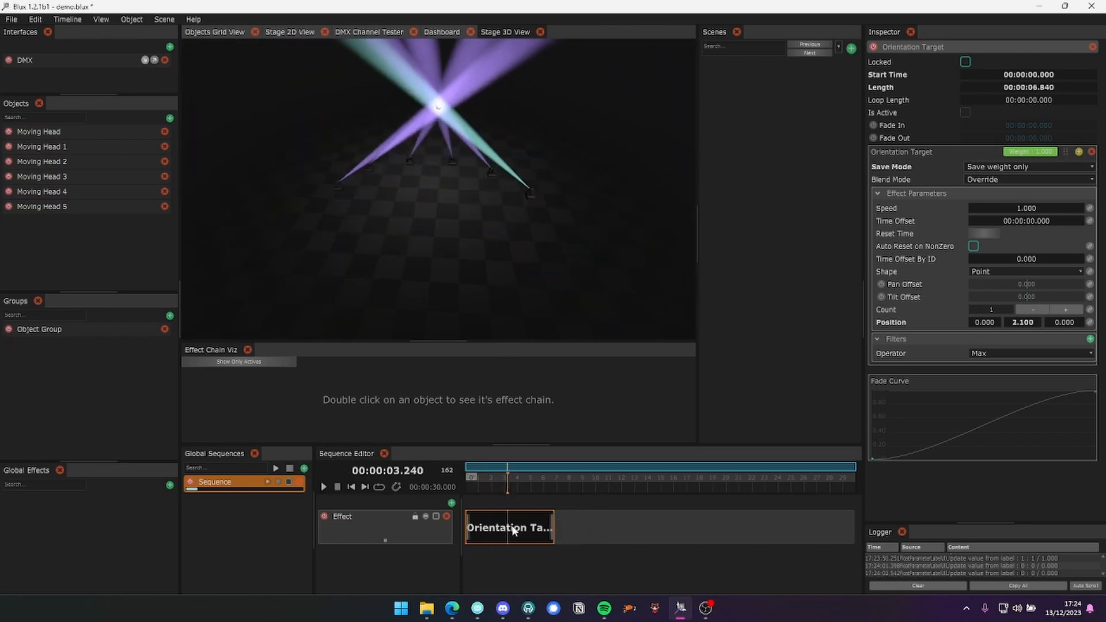
Duplicate the Orientation Target block so the copy starts at 4.340 s, overlapping the first, and change the copy's Shape to Line
left_click_drag(518, 527, 561, 499)
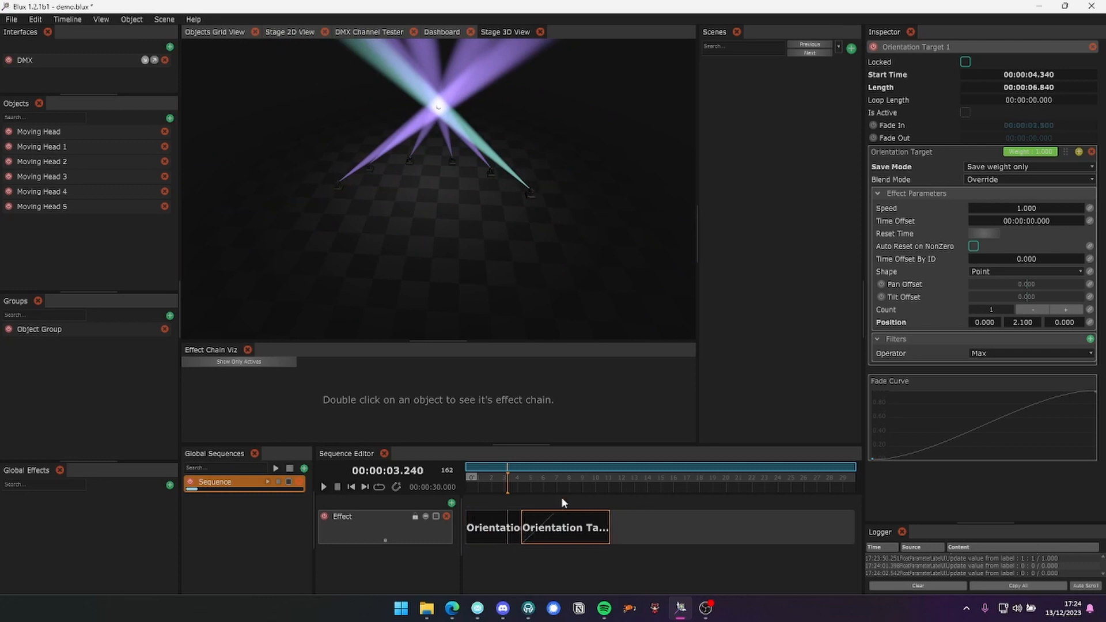
left_click(582, 479)
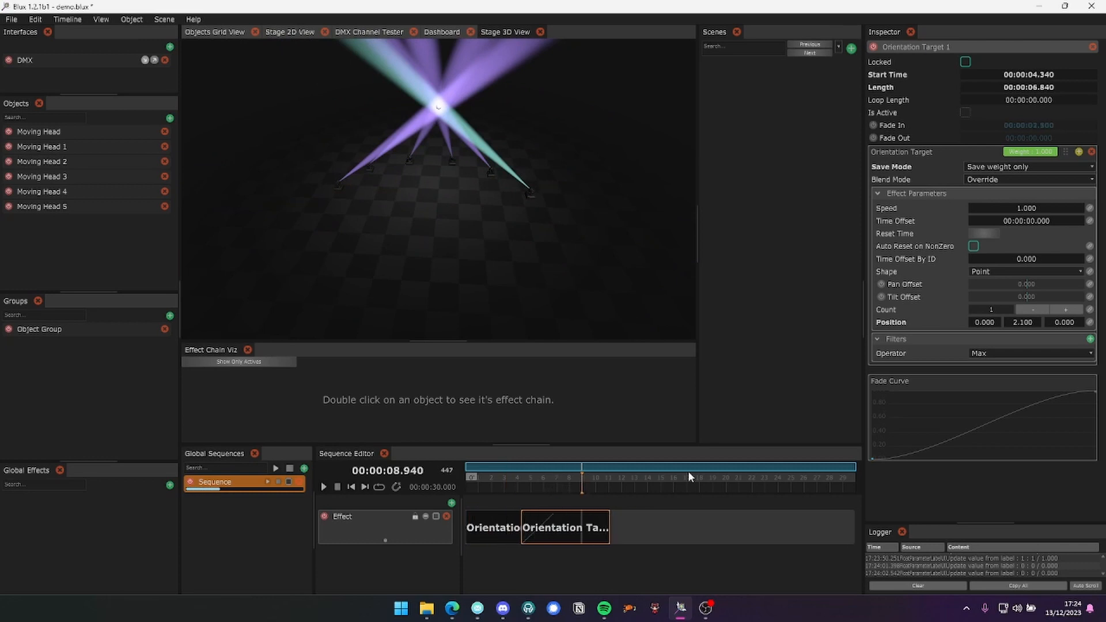
left_click(999, 271)
left_click(1001, 293)
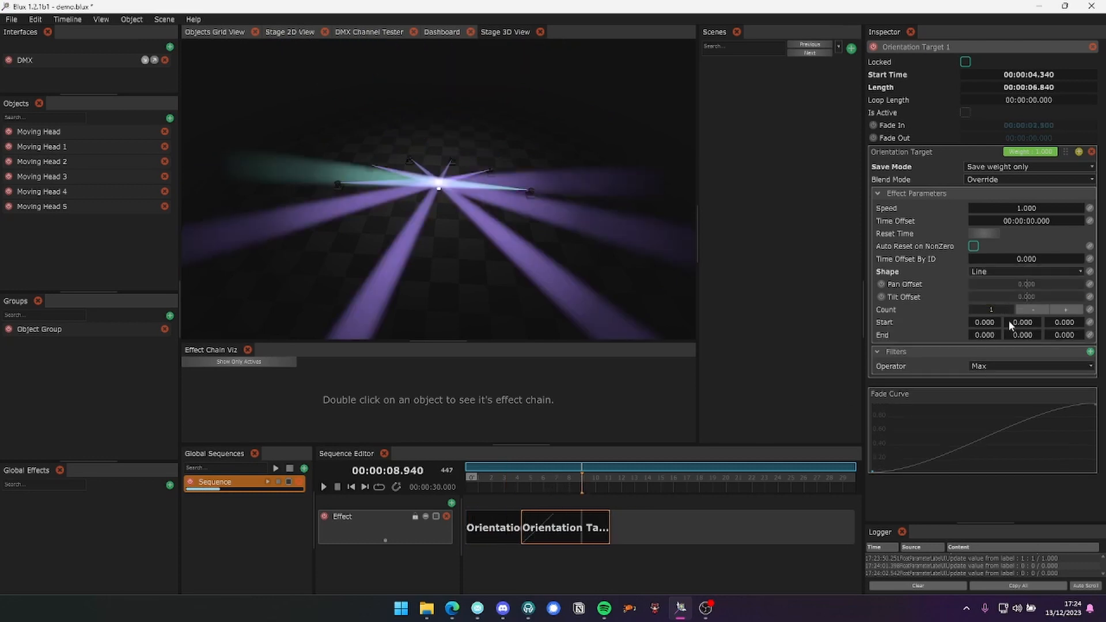
Define the line target from -2.900, 1.300, 0.000 to 2.500, 2.000, 0.000 with a Count of 6
left_click_drag(1022, 326, 975, 323)
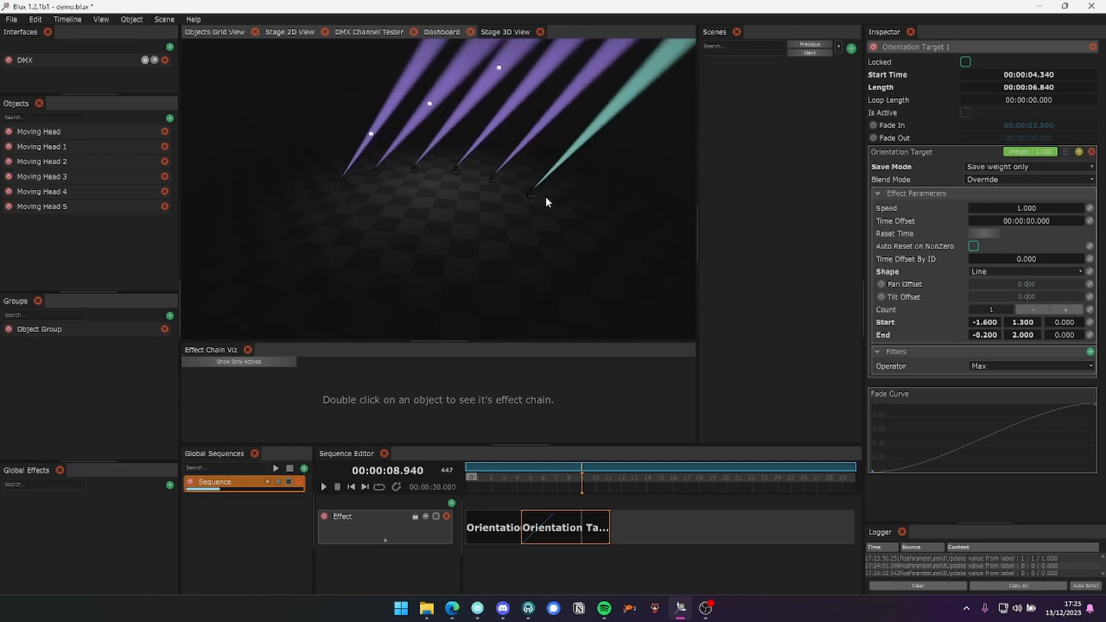
type("6")
key("Return")
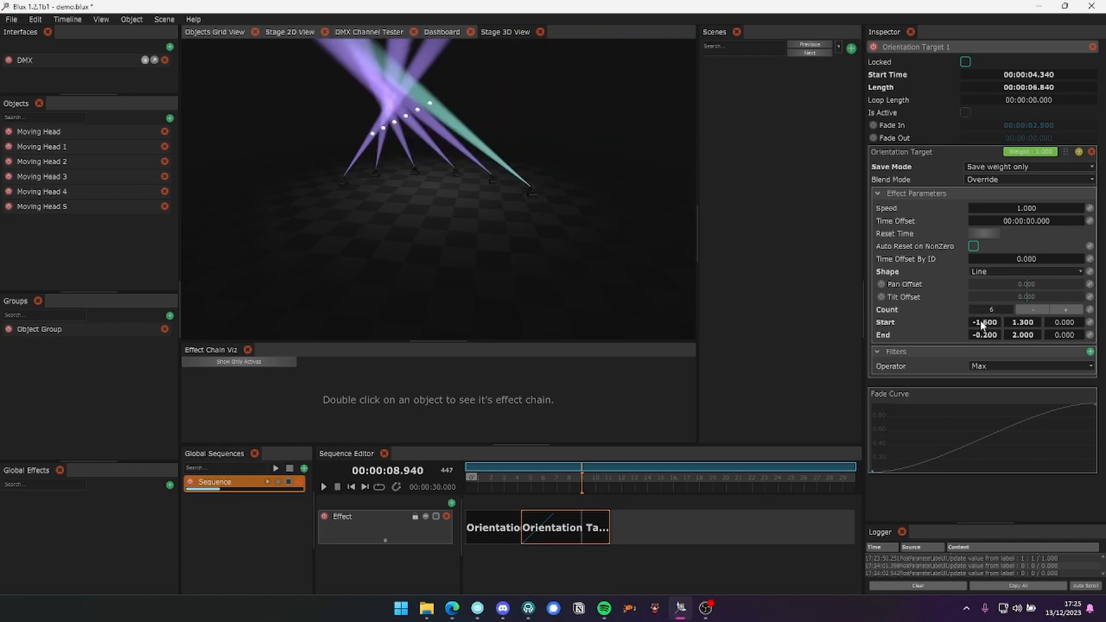
mouse_move(987, 333)
left_mouse_down()
mouse_move(999, 335)
mouse_move(982, 324)
left_mouse_up()
Duplicate the line block to start at 9.320 s with a length of 6.660 s, and change the copy's Shape to Circle
left_click_drag(522, 199, 529, 271)
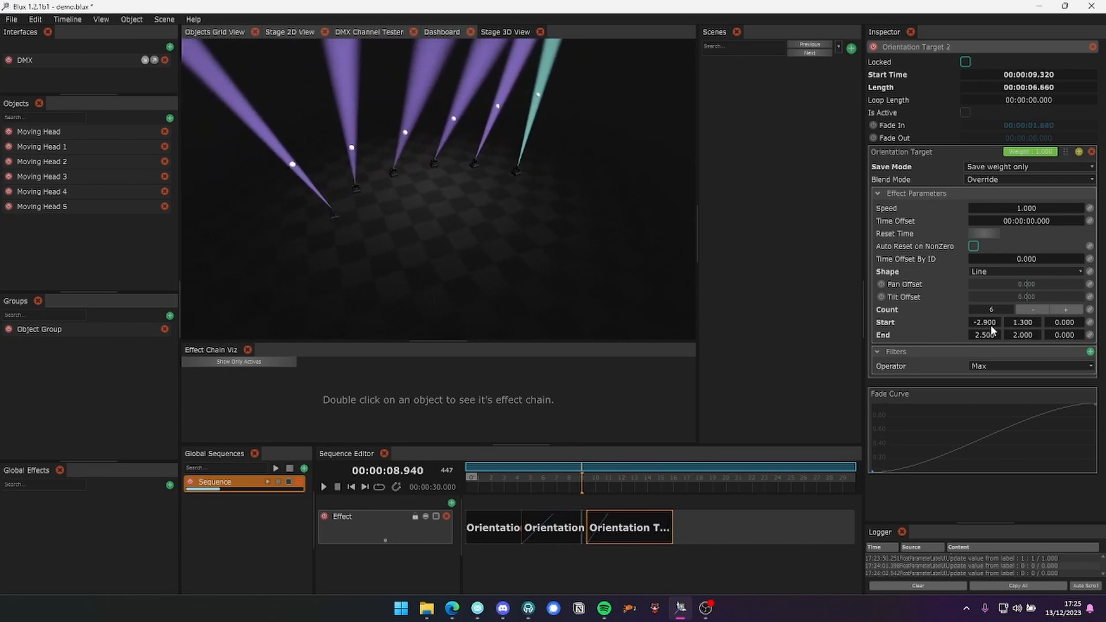
left_click(998, 300)
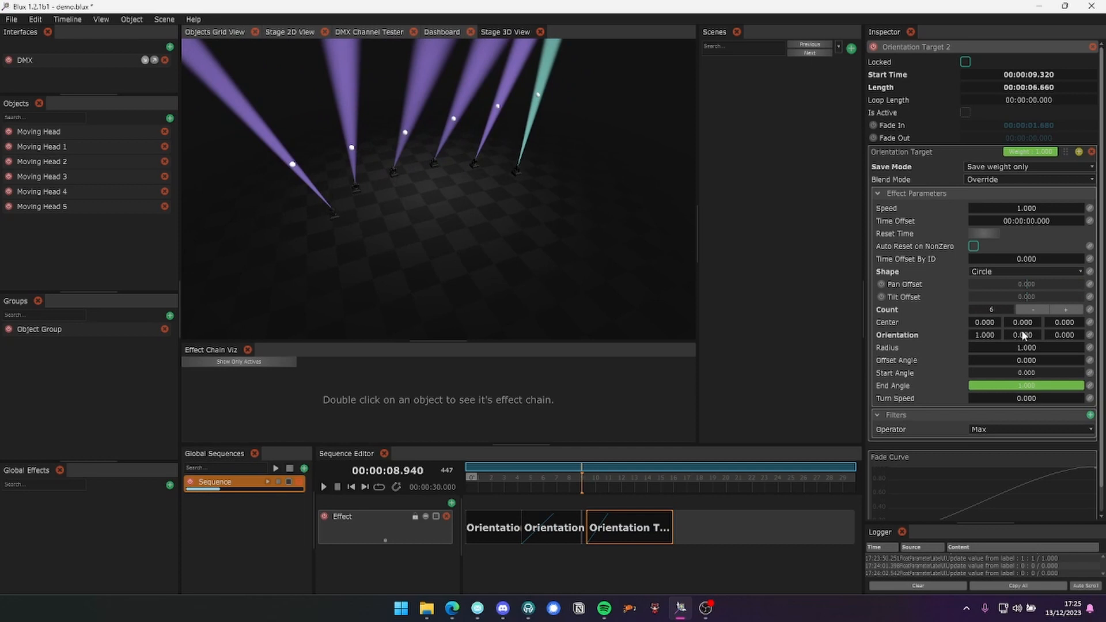
left_click(610, 478)
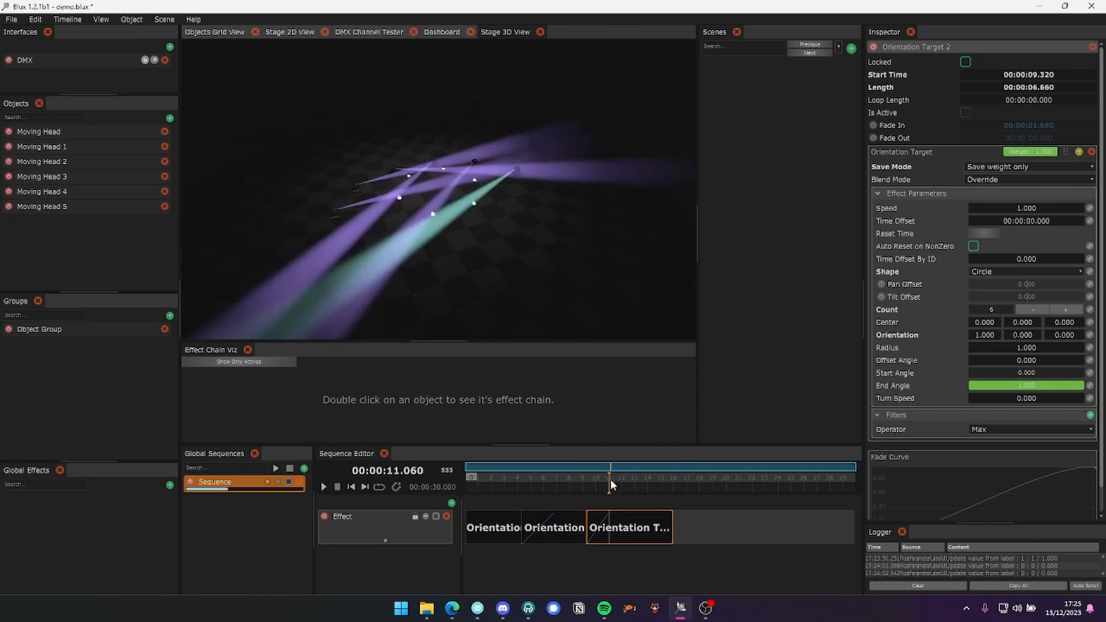
left_click_drag(627, 486, 604, 487)
left_click(620, 491)
Set the circle's second Center value to 2.100, keep its Orientation at 1, 0, 0, and scrub through the sequence's transitions
left_click_drag(1017, 336, 1029, 322)
key("ctrl+z")
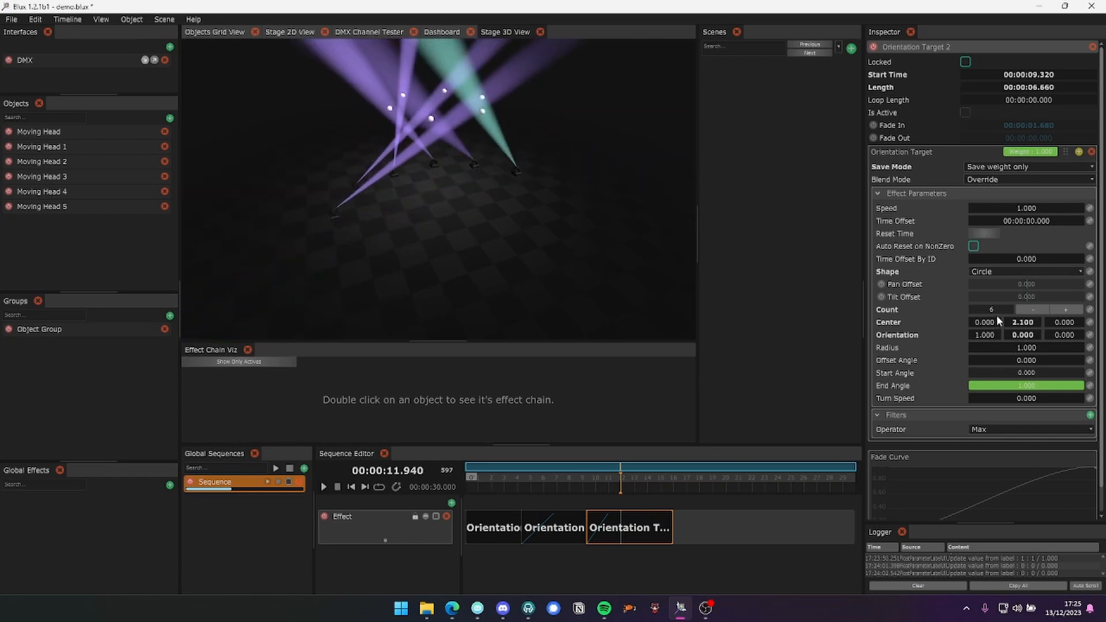
left_click(480, 487)
left_click_drag(462, 485, 599, 489)
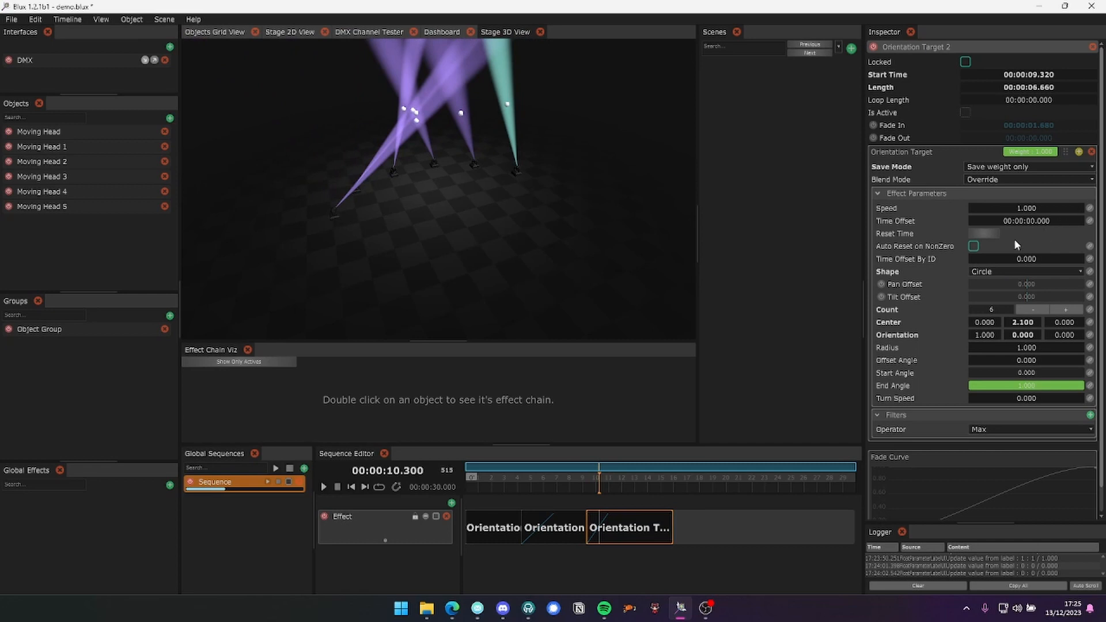
Set the circle target's Offset Angle to 1.312 and scrub the transition into the circle block
scroll(999, 246, "down", 1)
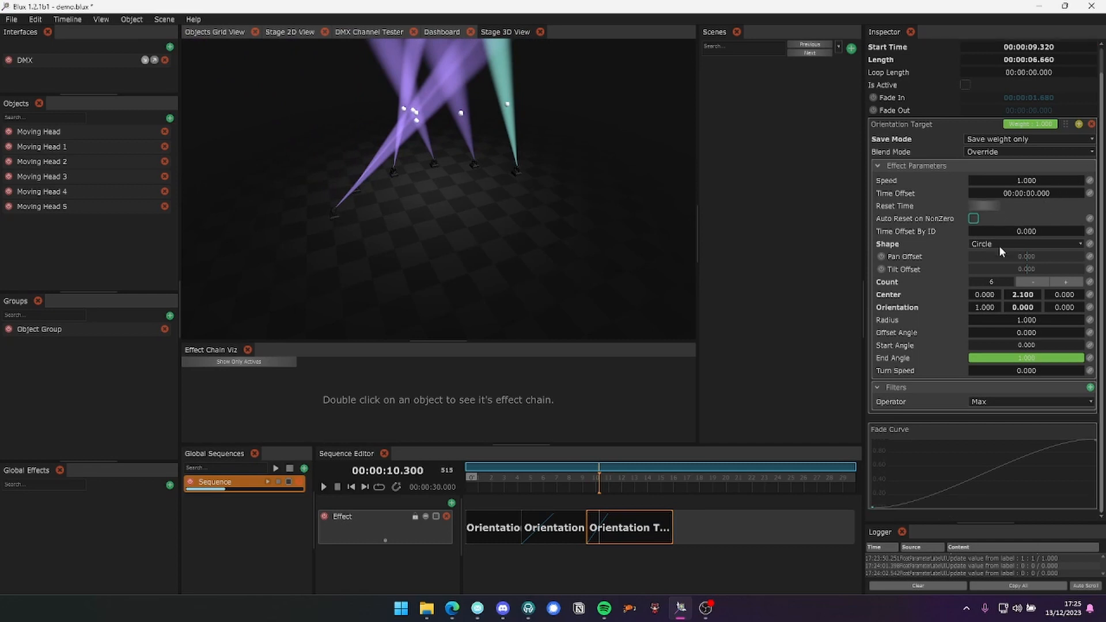
left_click_drag(985, 331, 943, 334)
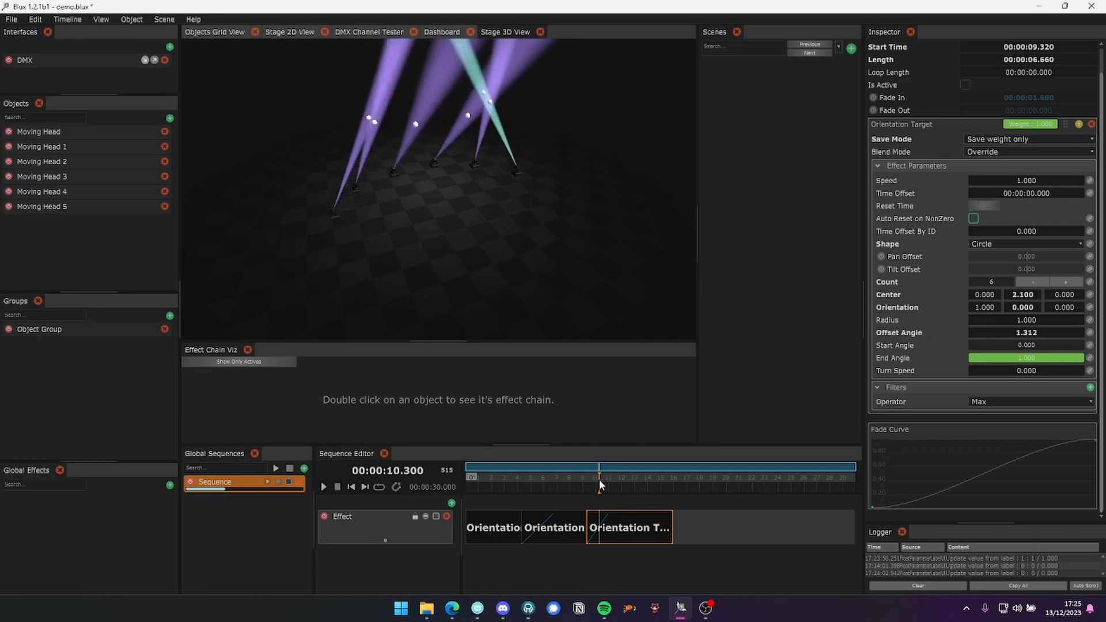
mouse_move(599, 483)
left_mouse_down()
mouse_move(568, 482)
mouse_move(606, 491)
left_mouse_up()
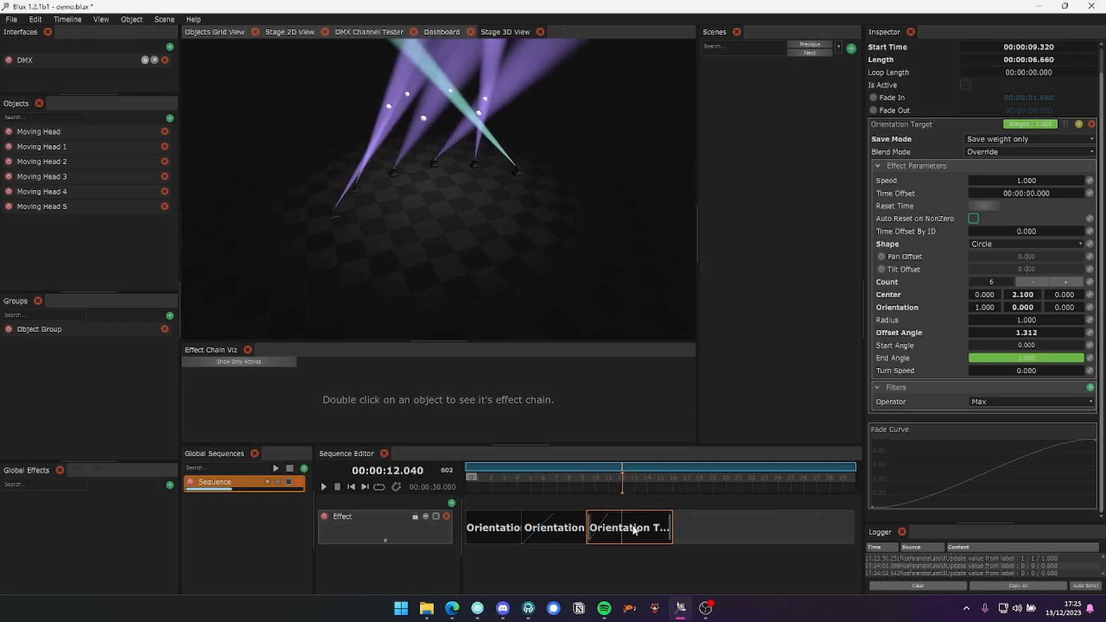
Set the circle's Turn Speed to 0.049, extend its block to 10.080 s, and preview the motion
mouse_move(615, 524)
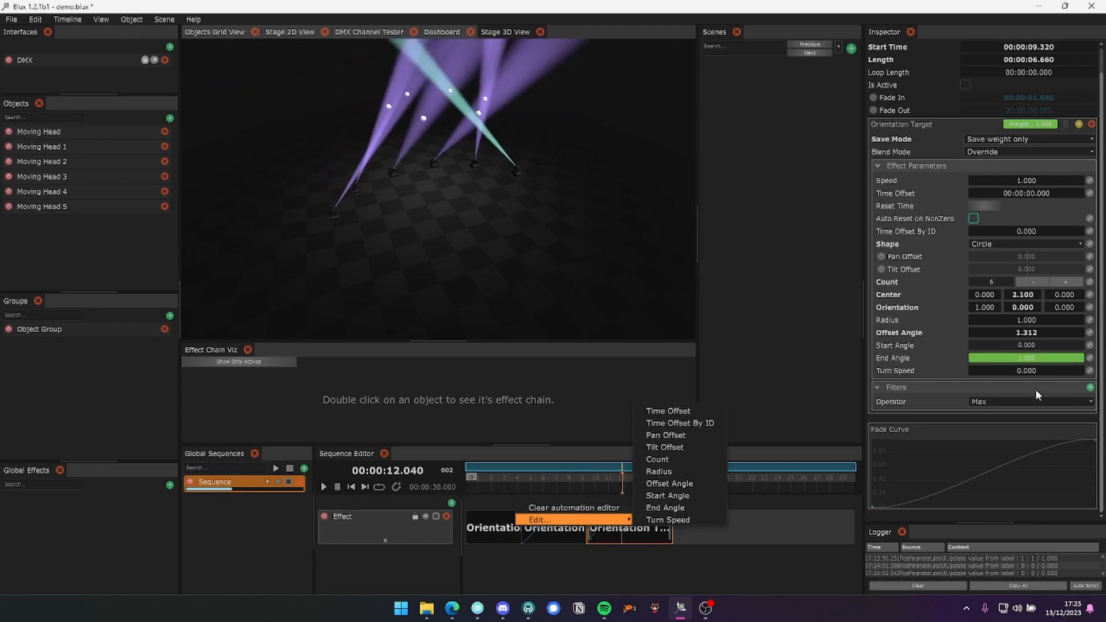
left_click(997, 372)
left_click_drag(996, 372, 1021, 374)
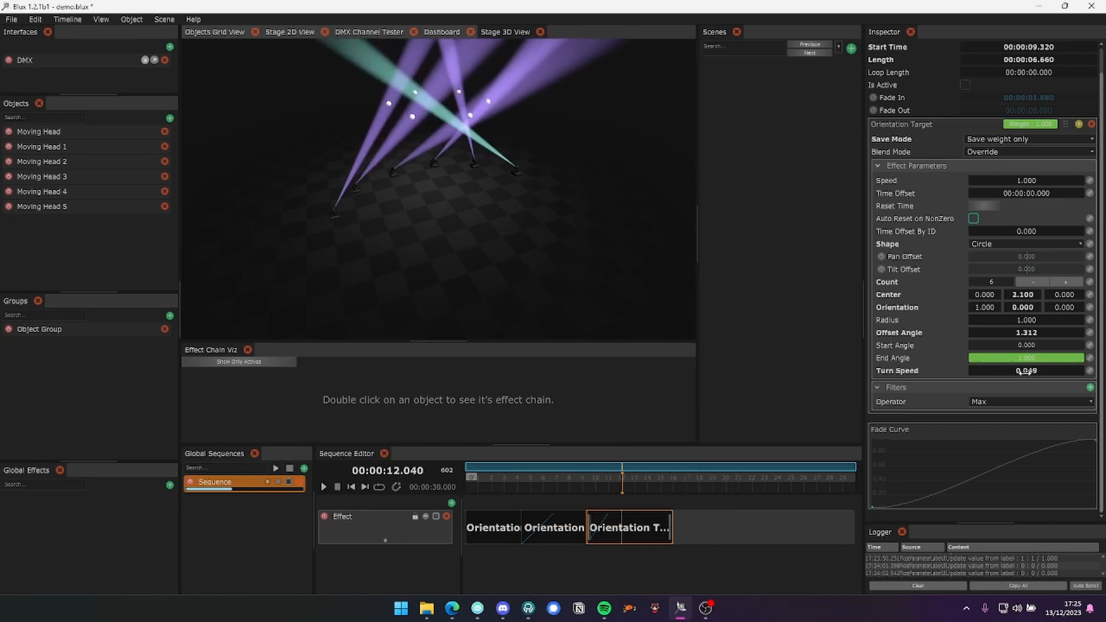
mouse_move(594, 479)
left_mouse_down()
mouse_move(621, 483)
mouse_move(593, 479)
mouse_move(610, 480)
left_mouse_up()
key("space")
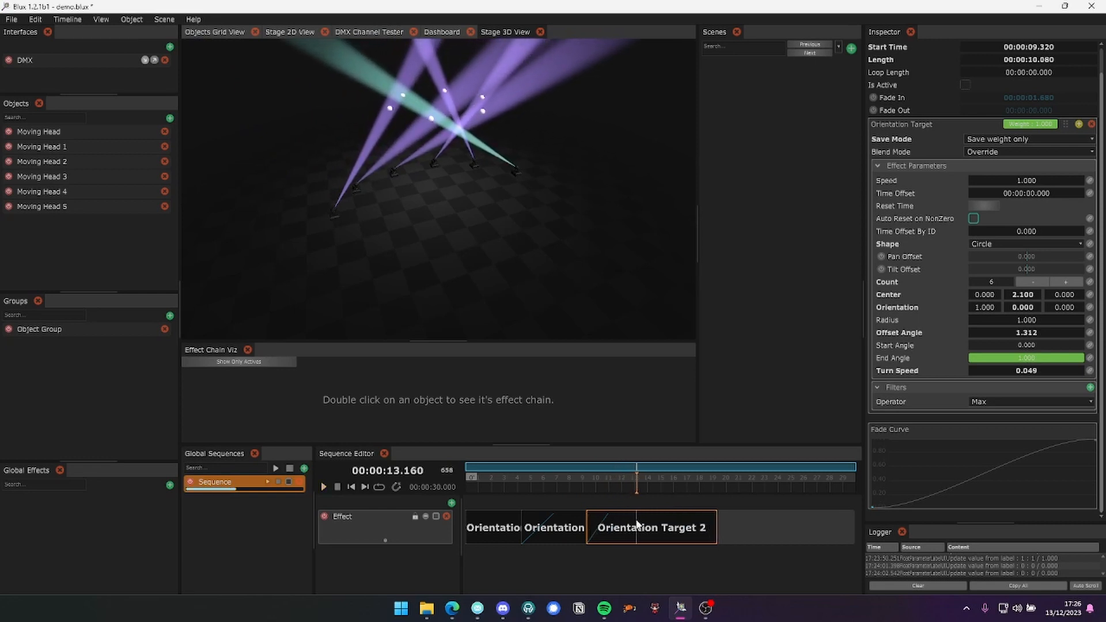
Automate the circle block's Radius with a curve that dips in the second half and rises again at the end
mouse_move(608, 522)
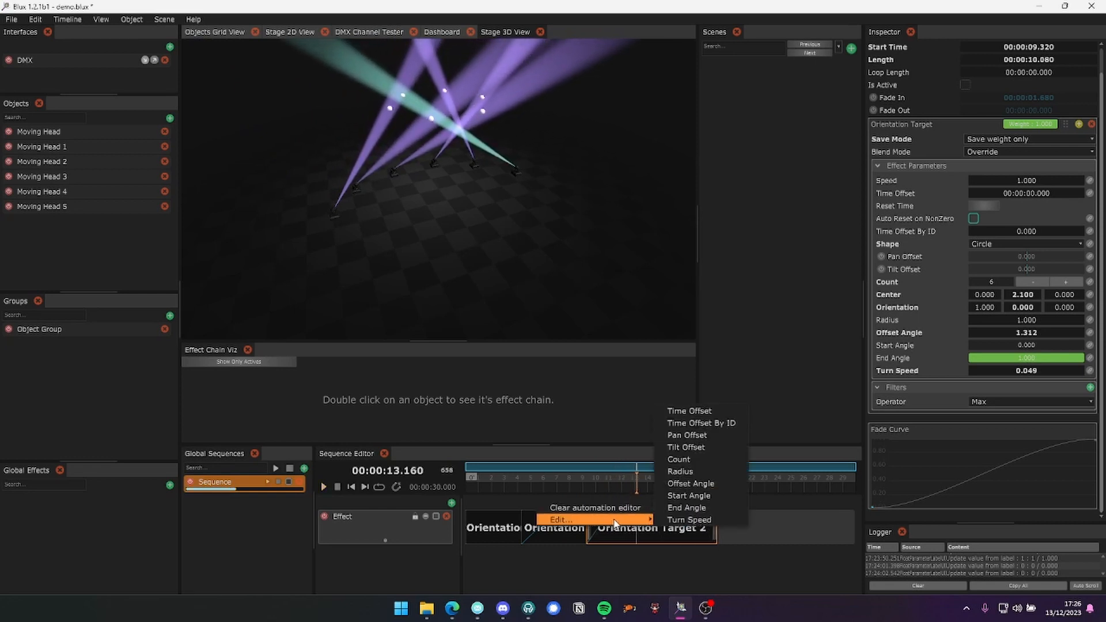
left_click(695, 473)
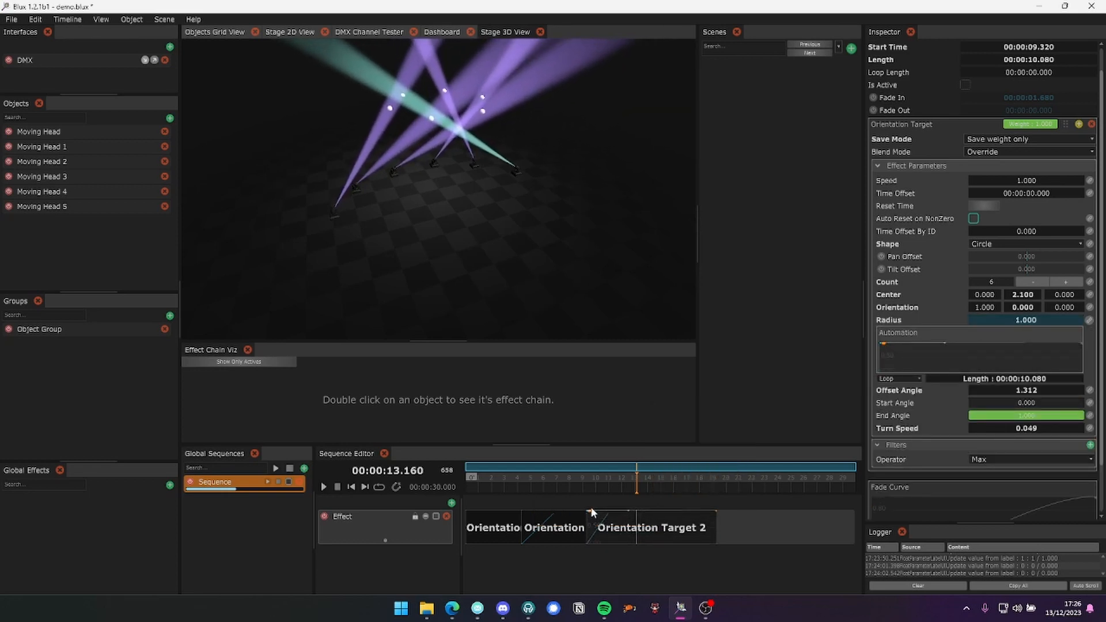
left_click_drag(713, 513, 648, 510)
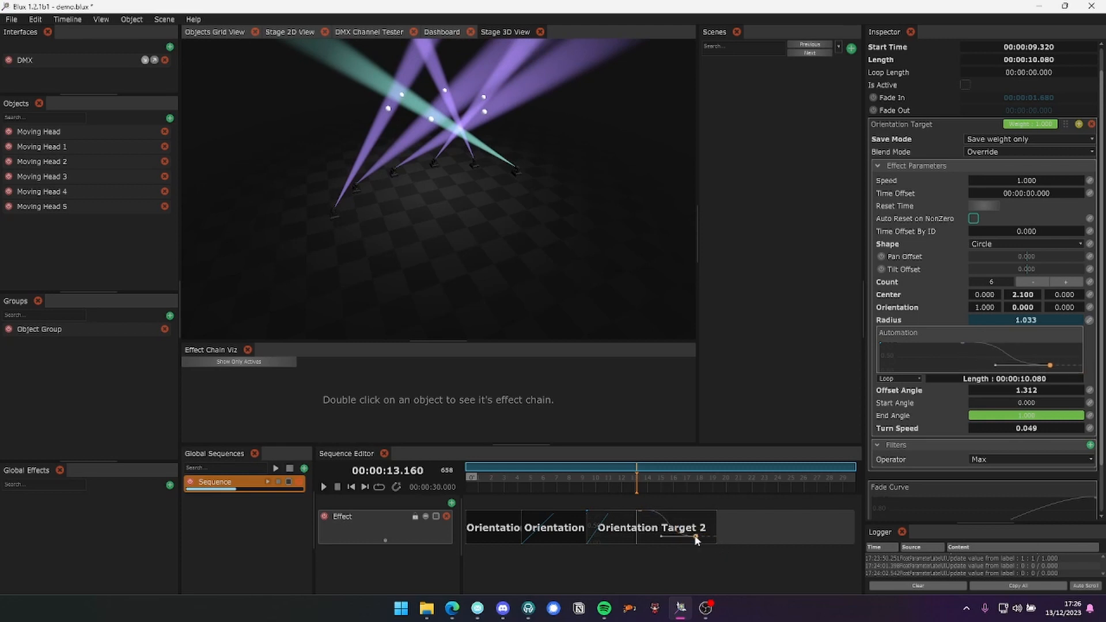
double_click(716, 518)
right_click(679, 521)
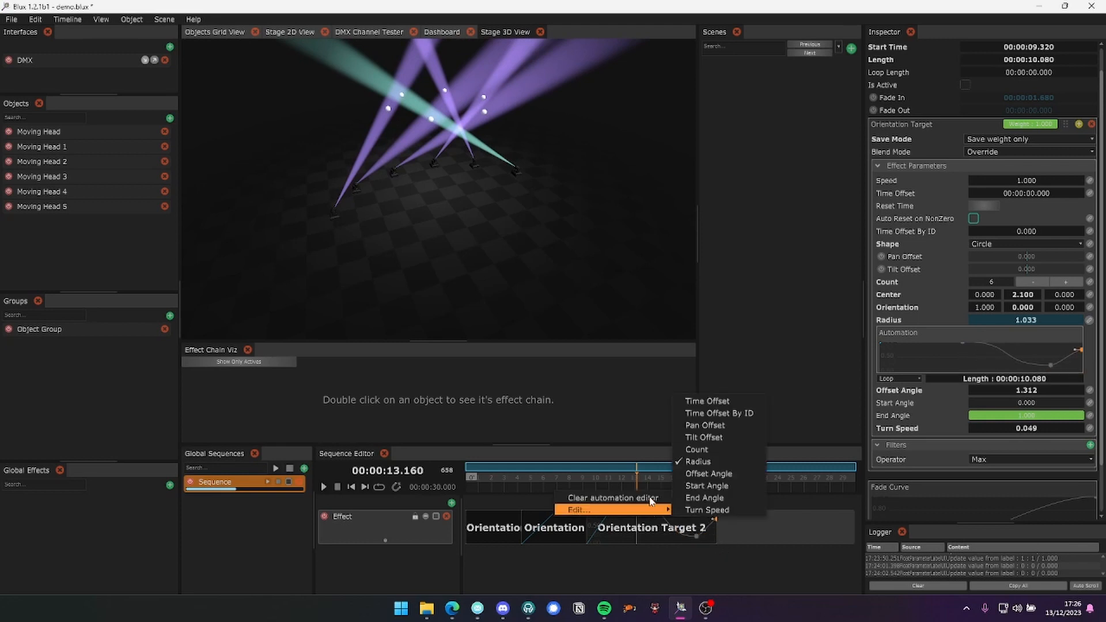
Set the circle's Turn Speed to 0.109 and scrub through the block to check the motion
left_click_drag(638, 478, 710, 491)
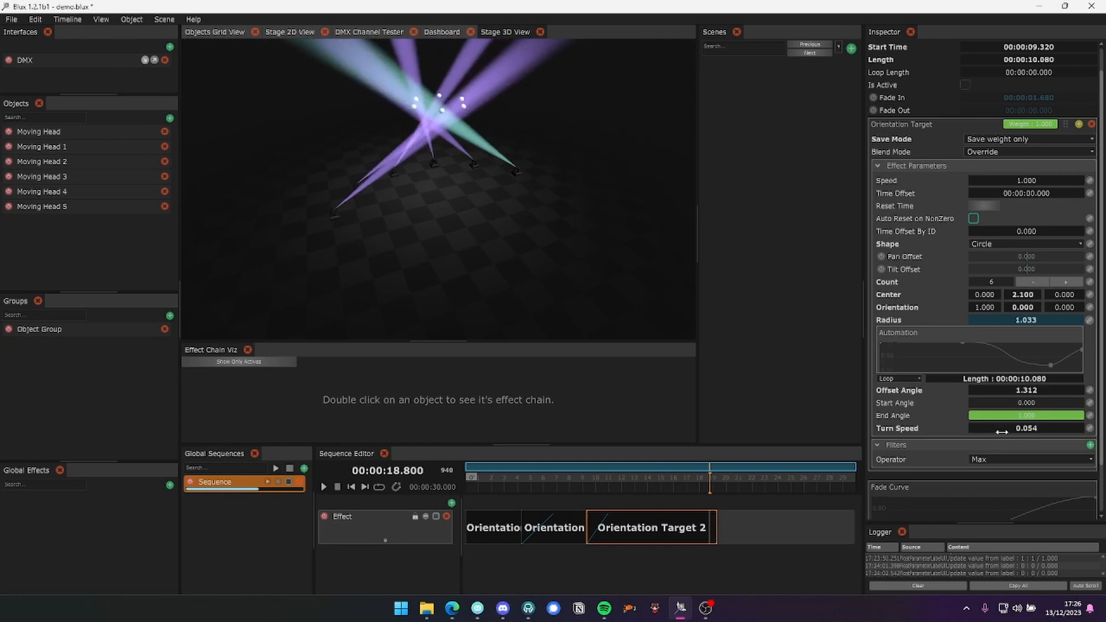
left_click_drag(1025, 430, 1028, 430)
left_click_drag(628, 481, 658, 483)
Automate the circle block's Start Angle with a curve rising from the block's start to a peak near its middle
right_click(638, 513)
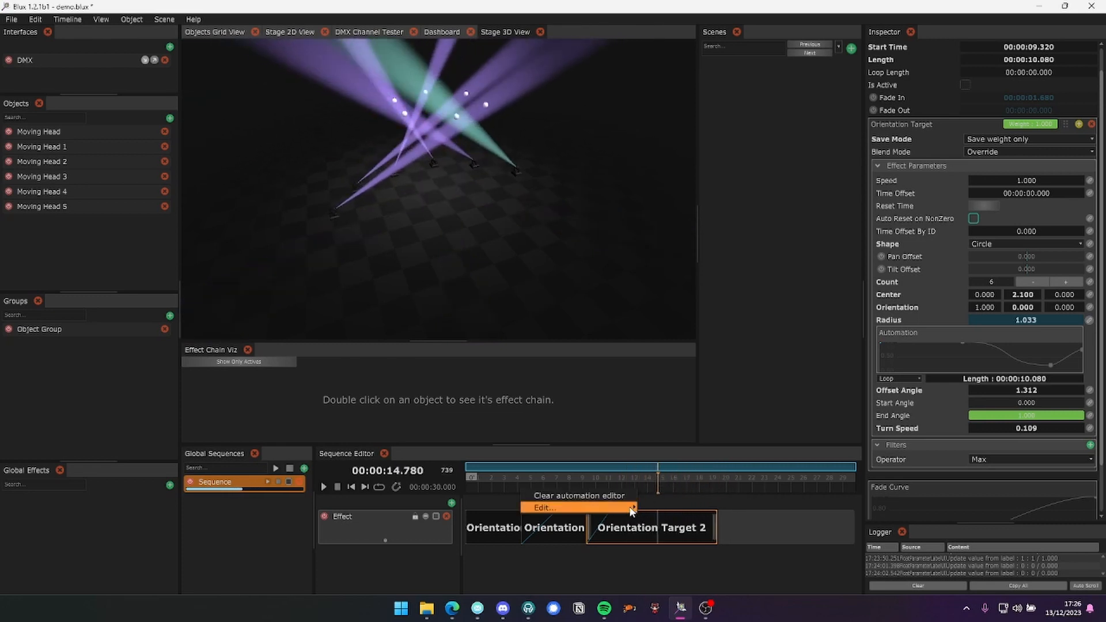
mouse_move(632, 511)
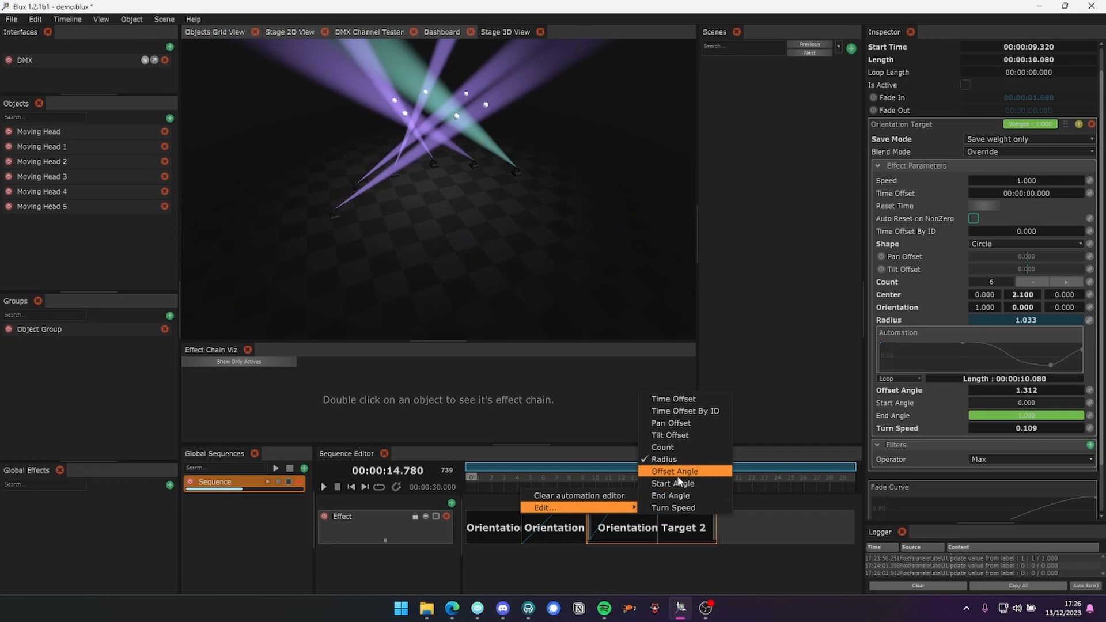
left_click(681, 484)
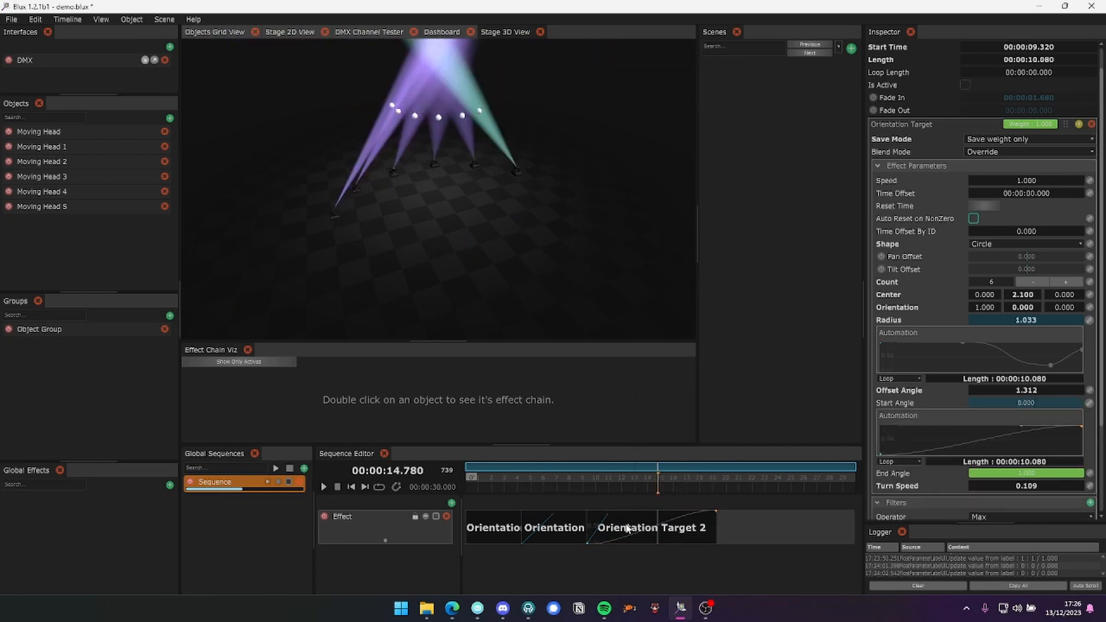
left_click(589, 538)
left_click(700, 510)
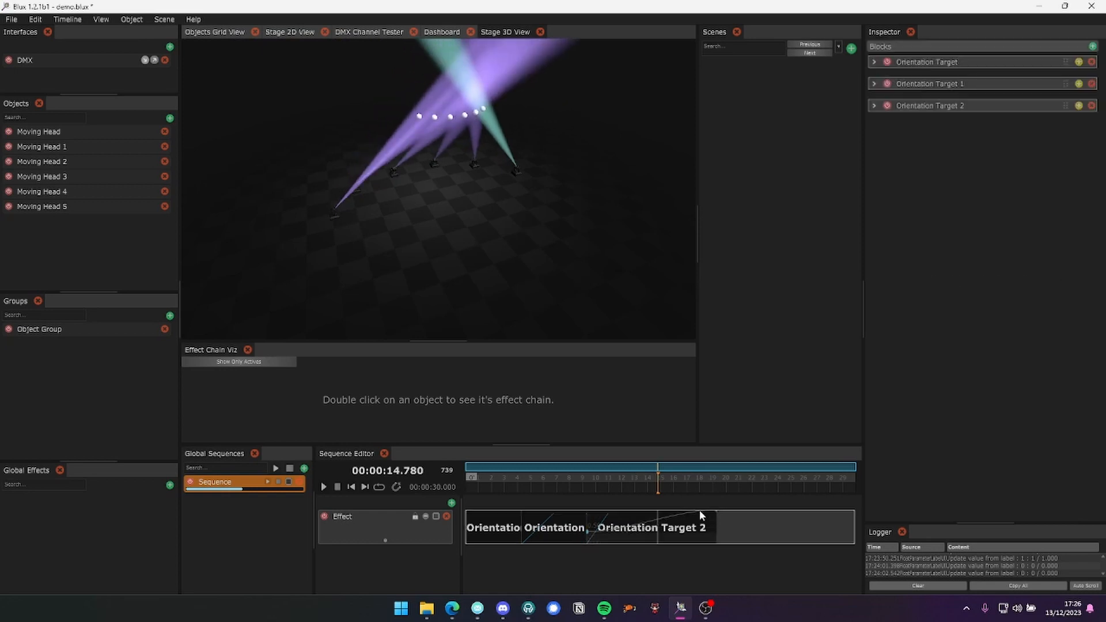
left_click_drag(714, 509, 606, 533)
left_click_drag(587, 533, 587, 544)
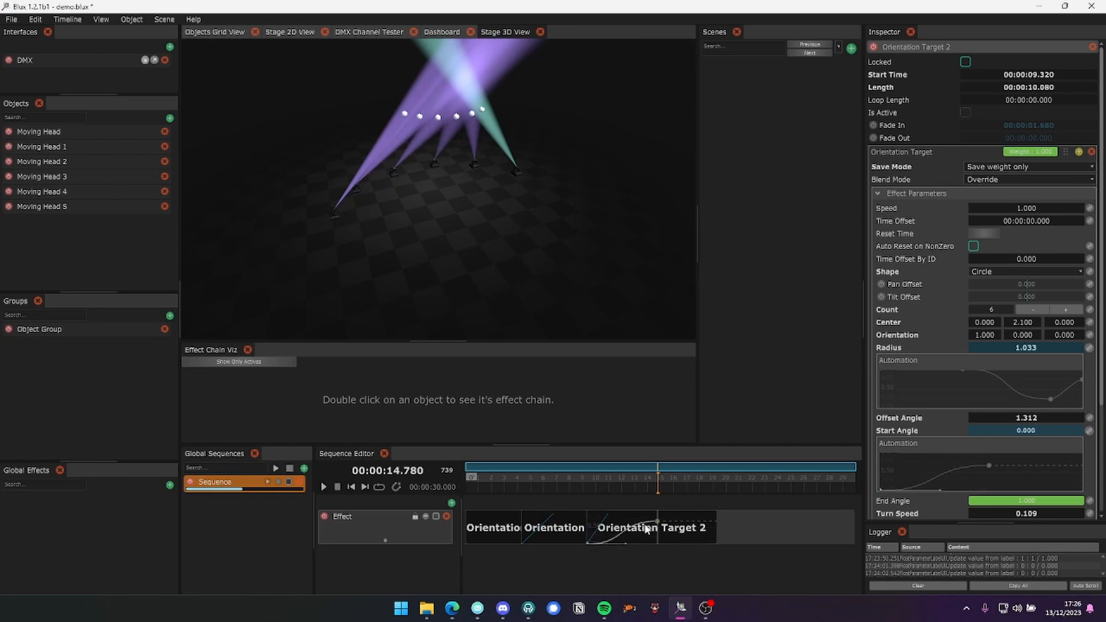
Lower the Start Angle curve's peak, bring it back to zero at the block's end, and clear the automation editor
left_click_drag(657, 521, 659, 530)
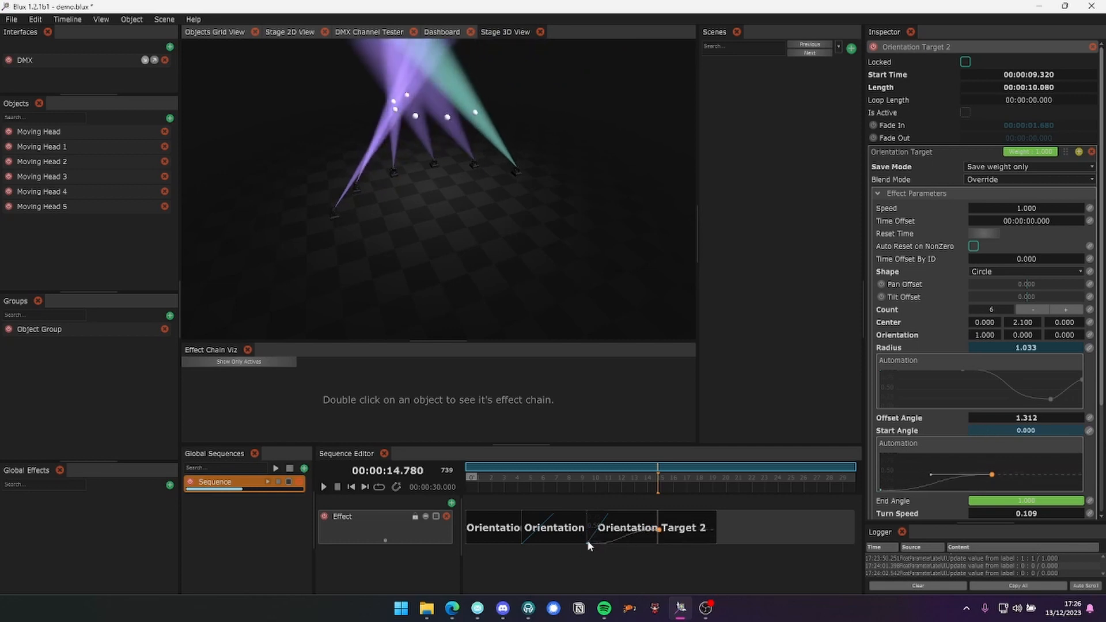
left_click_drag(586, 541, 726, 544)
left_click_drag(604, 478, 549, 483)
right_click(634, 521)
left_click(611, 503)
mouse_move(513, 240)
left_mouse_down()
mouse_move(575, 233)
mouse_move(511, 237)
mouse_move(521, 245)
left_mouse_up()
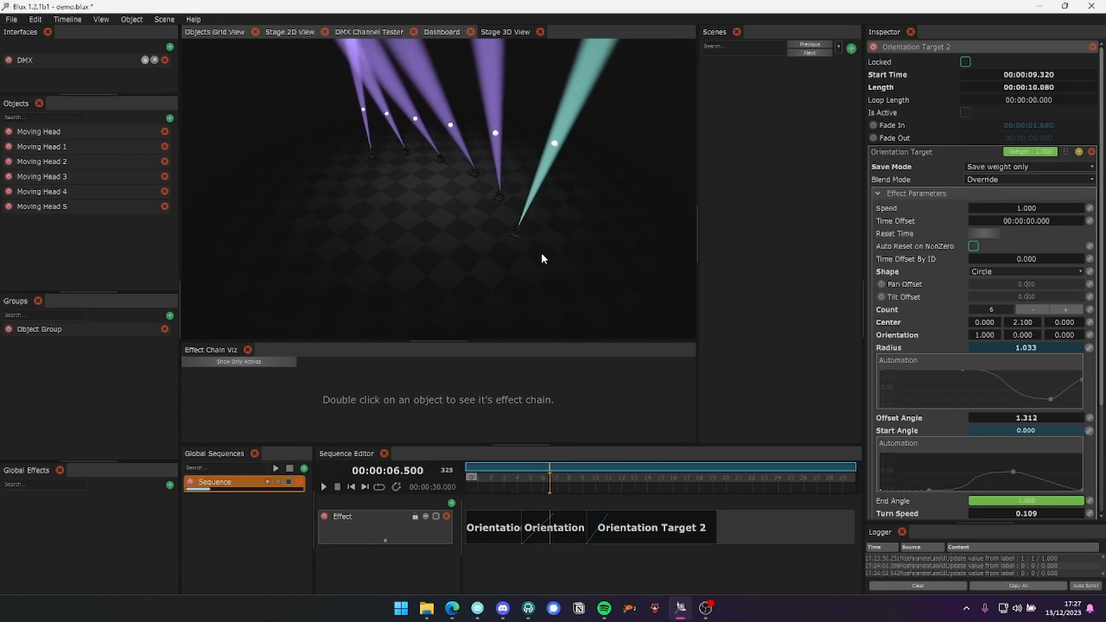
scroll(963, 367, "down", 5)
scroll(963, 368, "up", 5)
left_click_drag(478, 247, 517, 242)
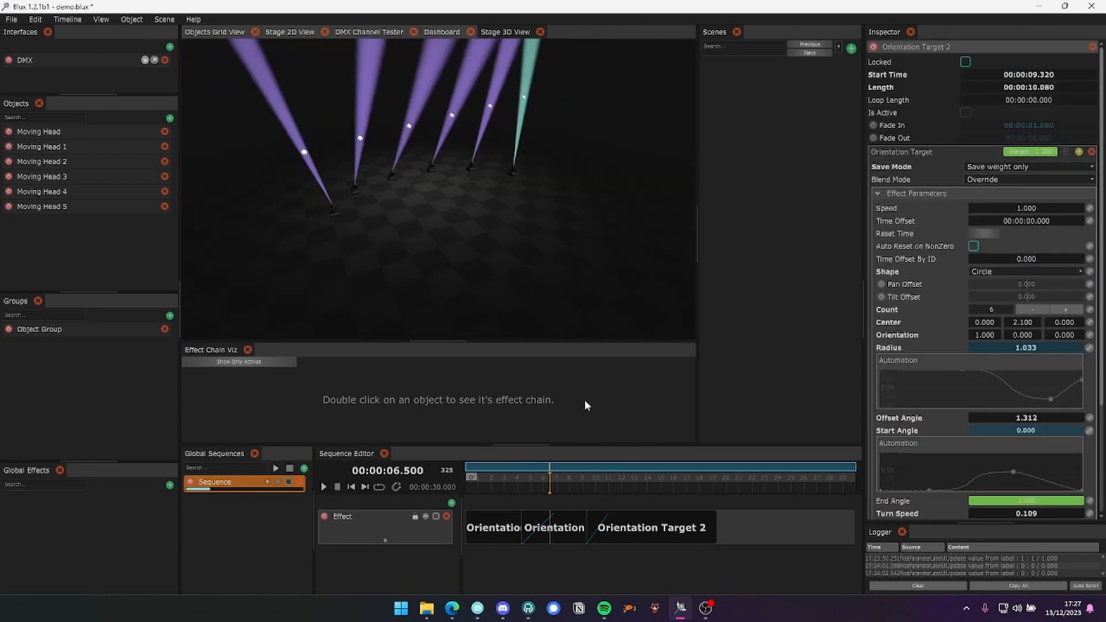
left_click_drag(558, 206, 485, 213)
Display the moving heads in the Objects Grid View and show the settings shared by all objects
left_click(205, 31)
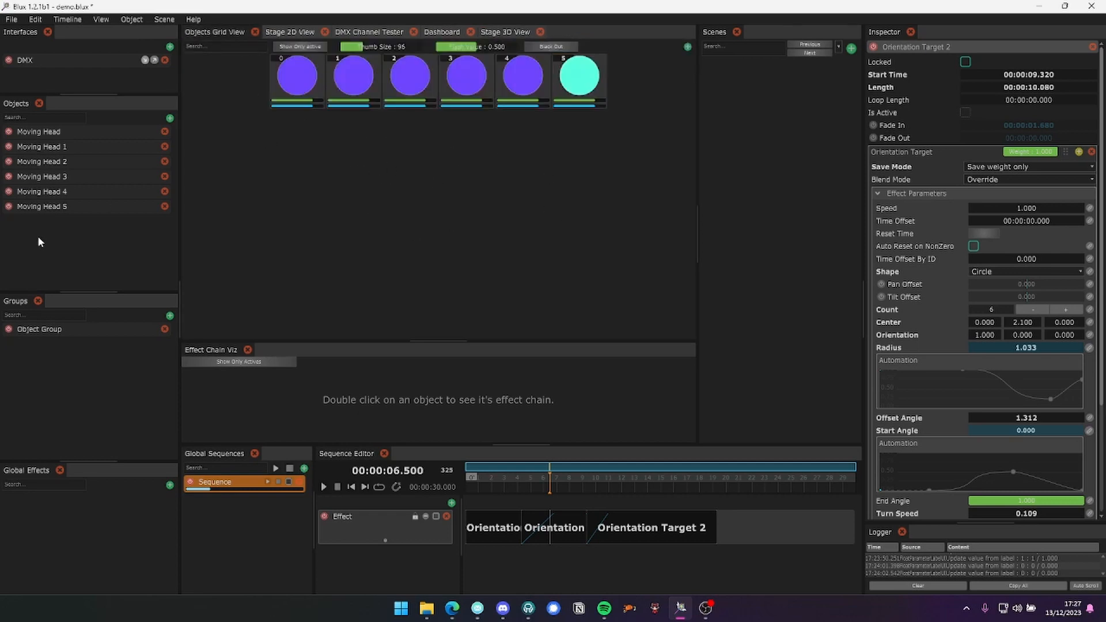
left_click(59, 243)
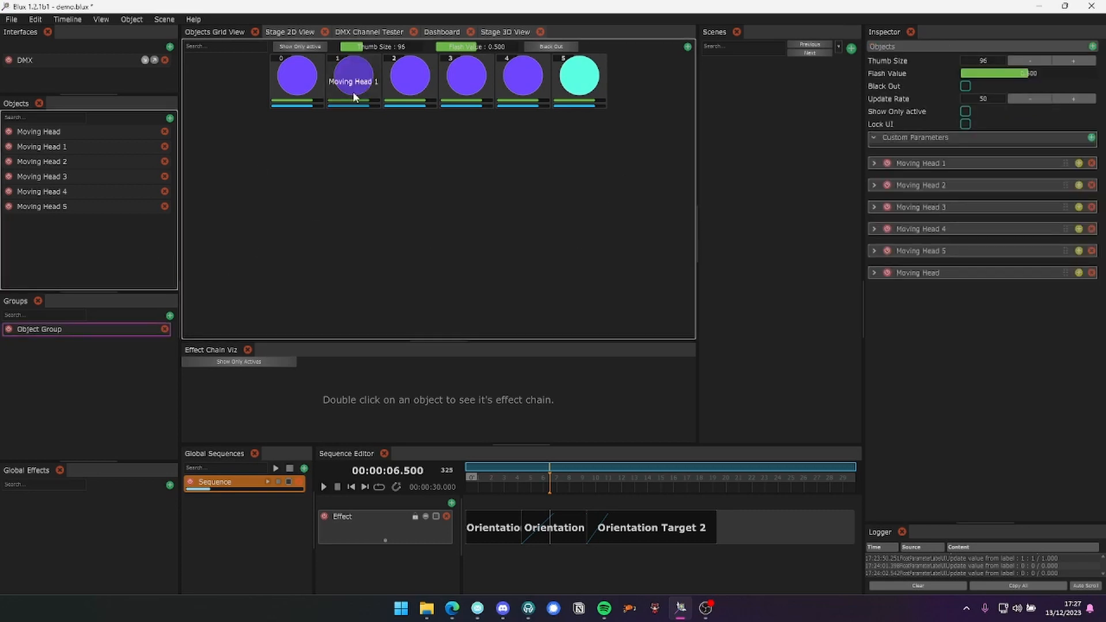
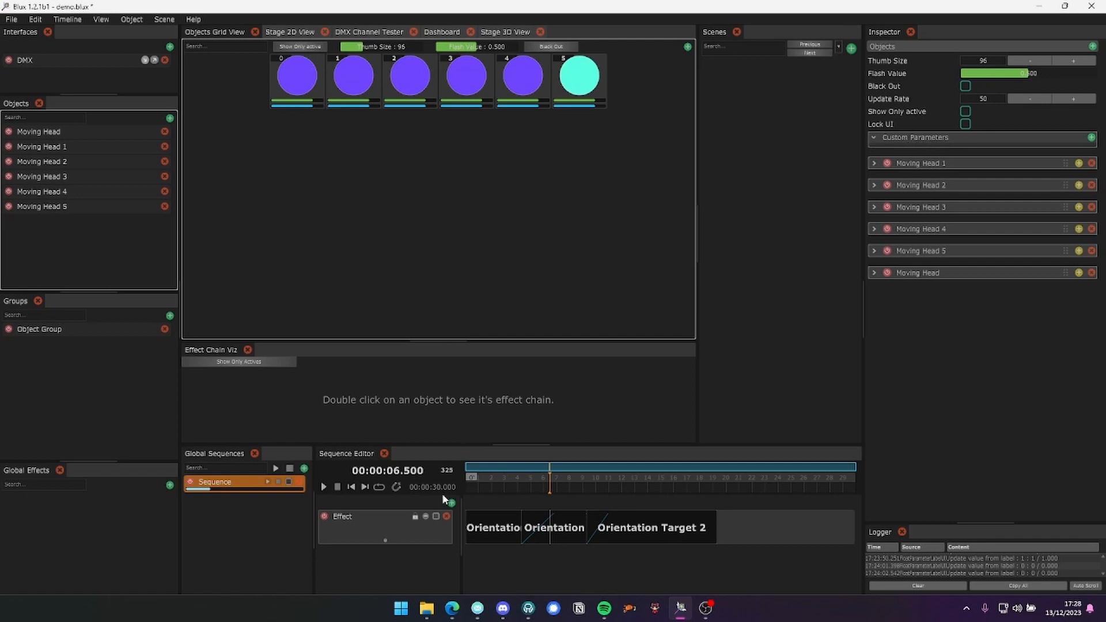
Add a second Effect layer to the sequence and place a solid-color Override block on it
left_click_drag(469, 445, 469, 388)
left_click(453, 446)
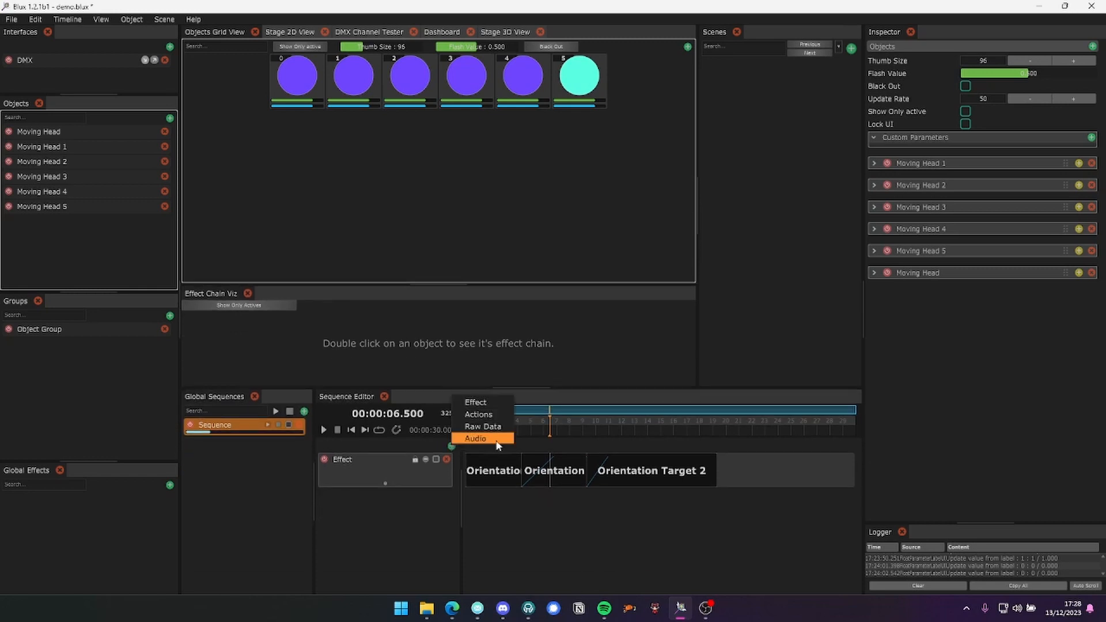
left_click(476, 402)
double_click(519, 507)
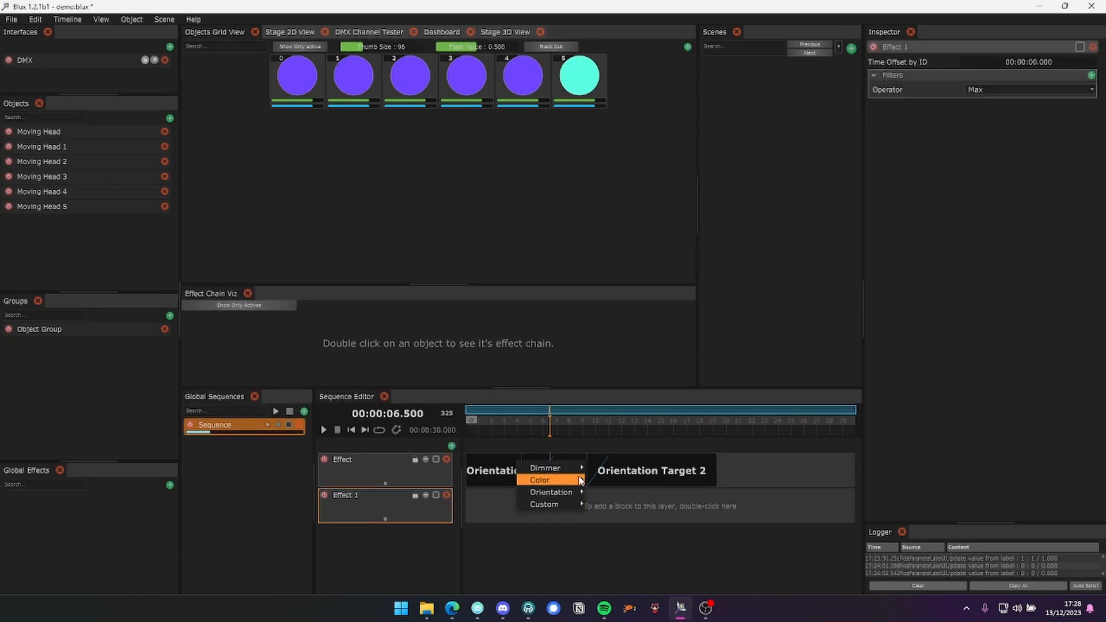
mouse_move(580, 482)
left_click(628, 454)
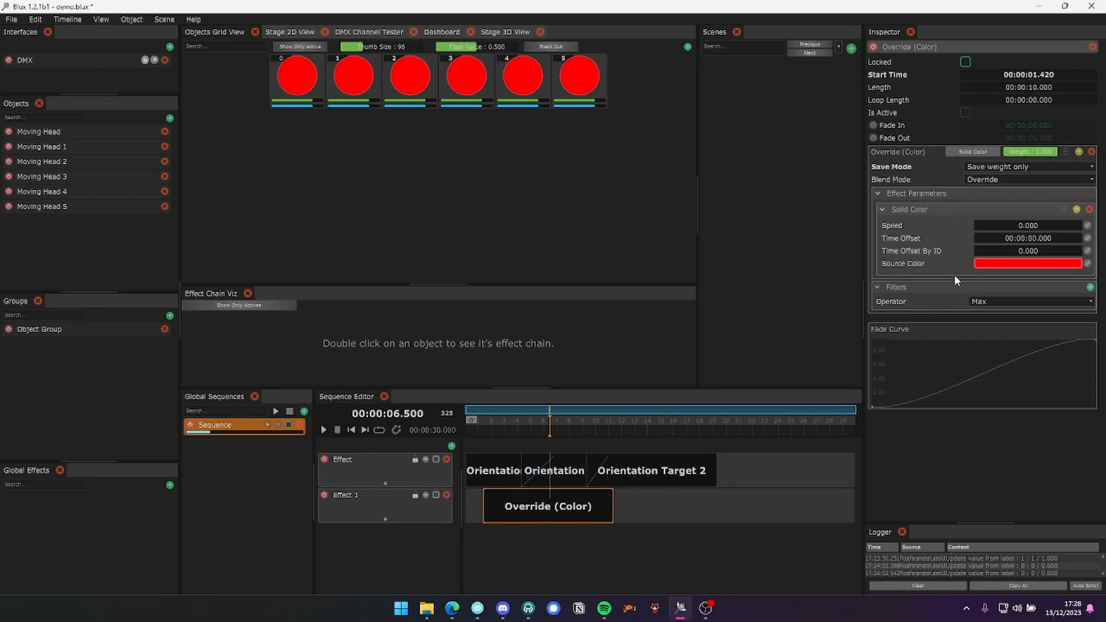
Shorten the color Override block to about 4.18 s and position it near the sequence start, at about 0.44 s
left_click_drag(613, 506, 509, 506)
left_click(504, 428)
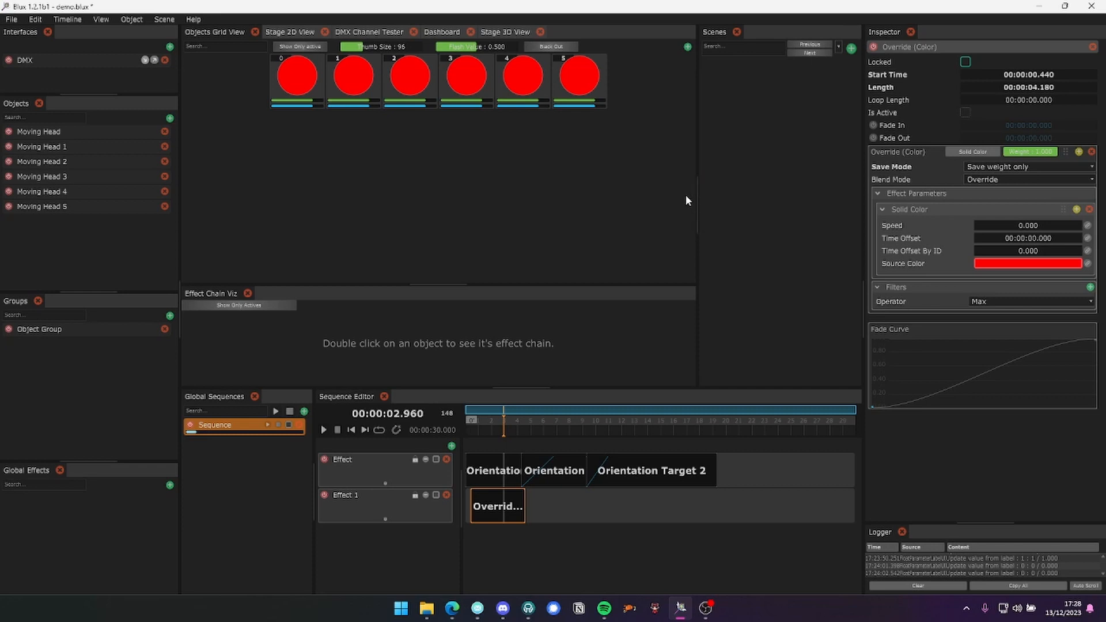
left_click_drag(697, 190, 693, 199)
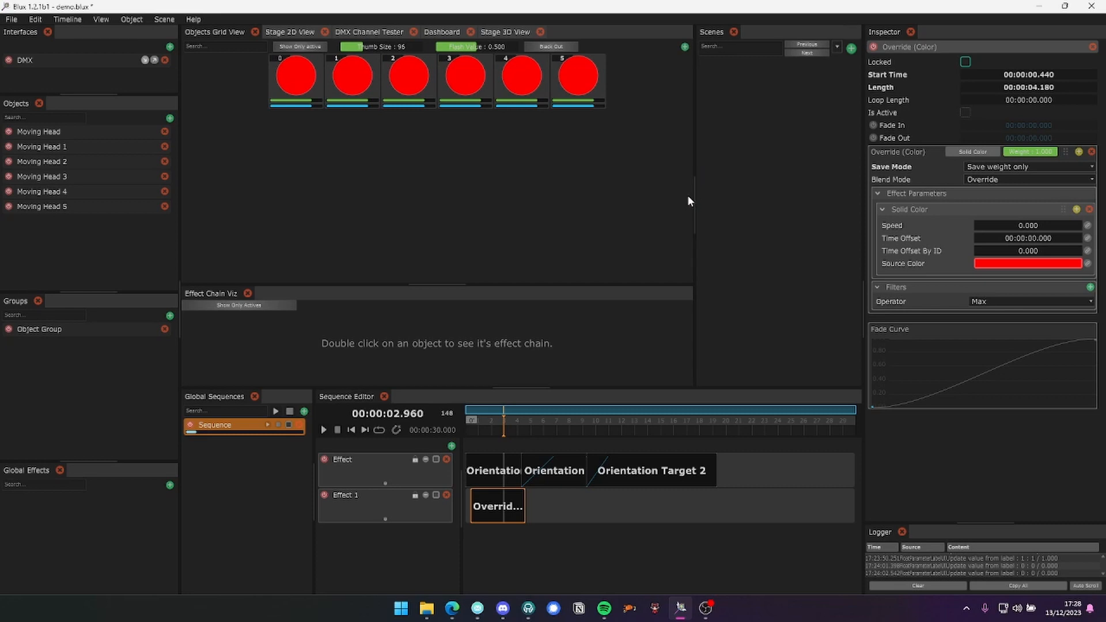
left_click_drag(694, 192, 691, 197)
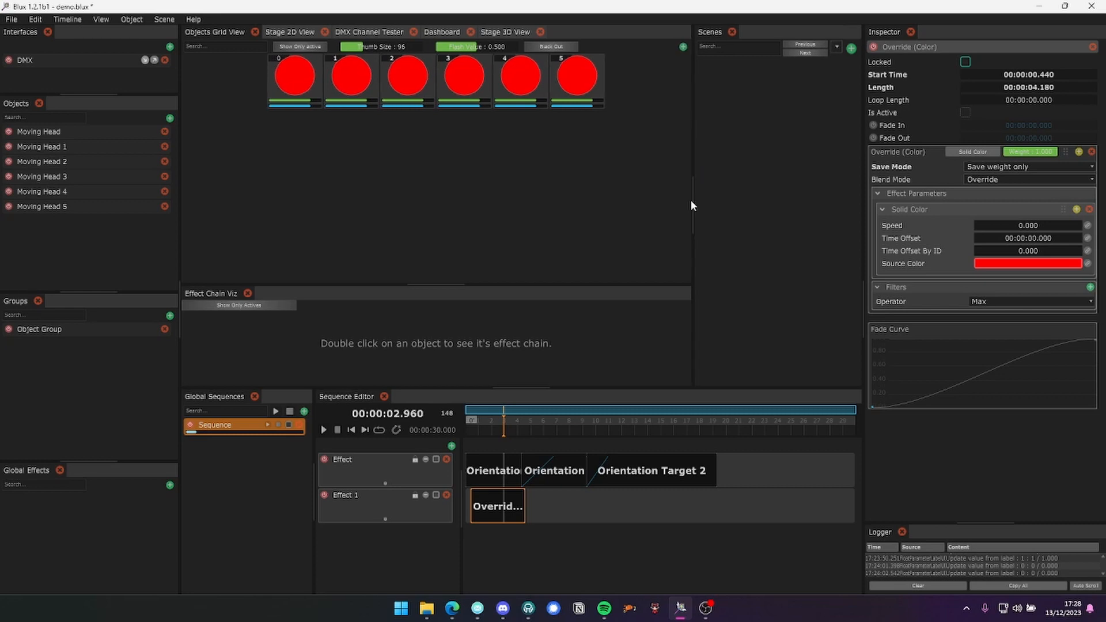
Duplicate the color Override block twice along its layer, with copies starting at about 10.5 s and 16.9 s
left_click_drag(491, 507, 631, 507)
mouse_move(607, 426)
left_mouse_down()
mouse_move(644, 424)
mouse_move(609, 431)
left_mouse_up()
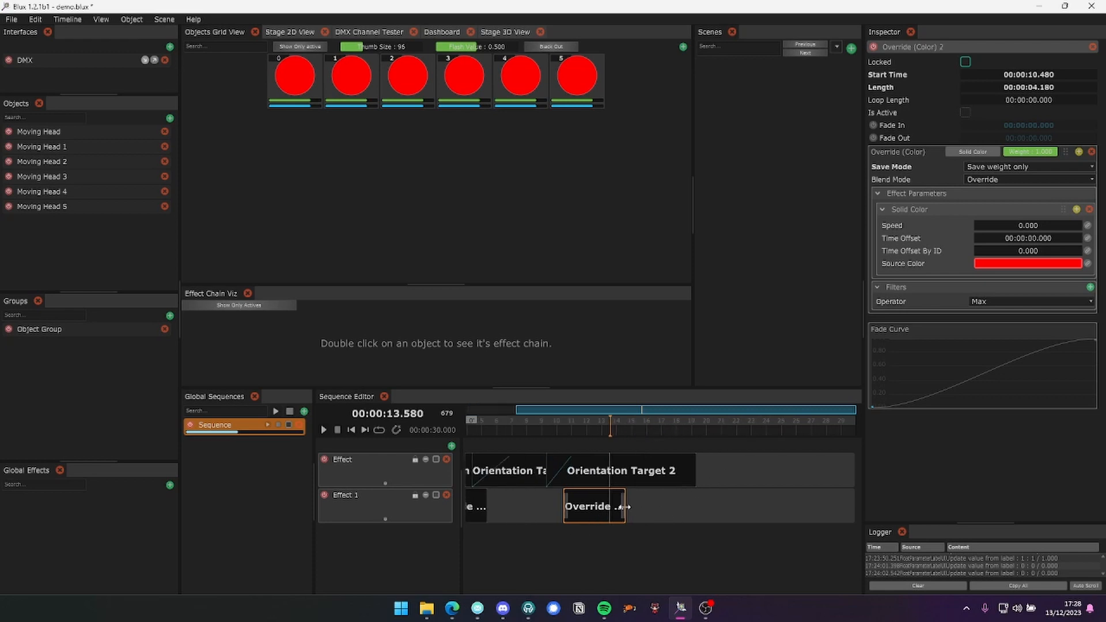
left_click_drag(615, 506, 711, 506)
left_click_drag(516, 427, 472, 427)
left_click_drag(595, 412, 568, 412)
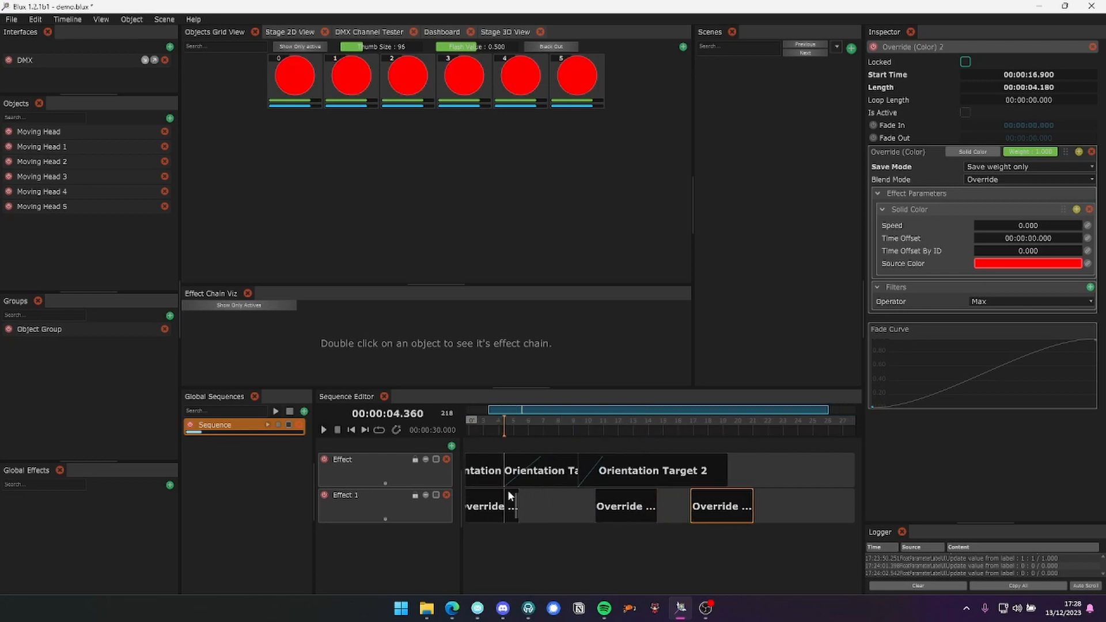
Set the first color block's Source Color to orange FFFFA127, give the second a similar orange, and preview the third block
left_click(510, 497)
left_click(988, 263)
left_click(811, 281)
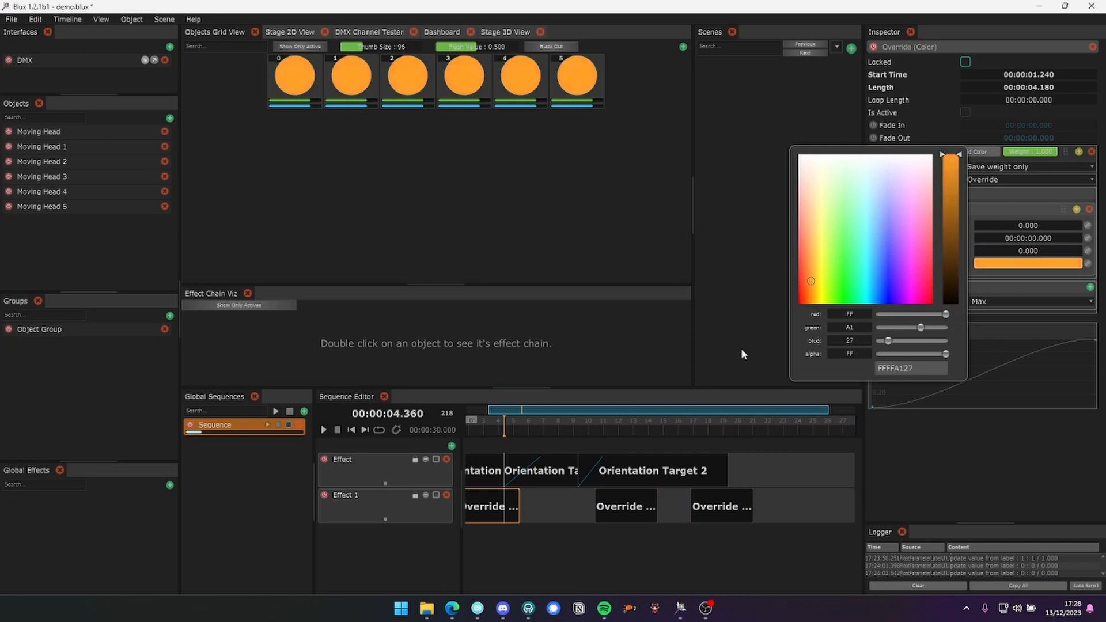
left_click(623, 505)
left_click_drag(616, 423, 626, 423)
left_click(989, 264)
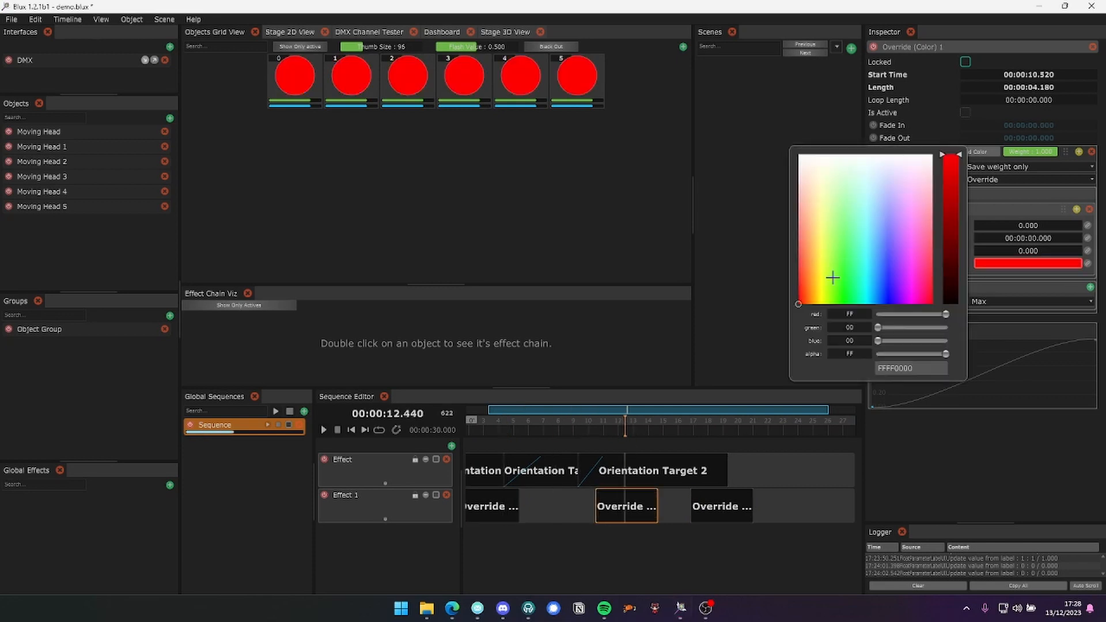
left_click(814, 287)
left_click(720, 505)
left_click_drag(683, 423, 716, 424)
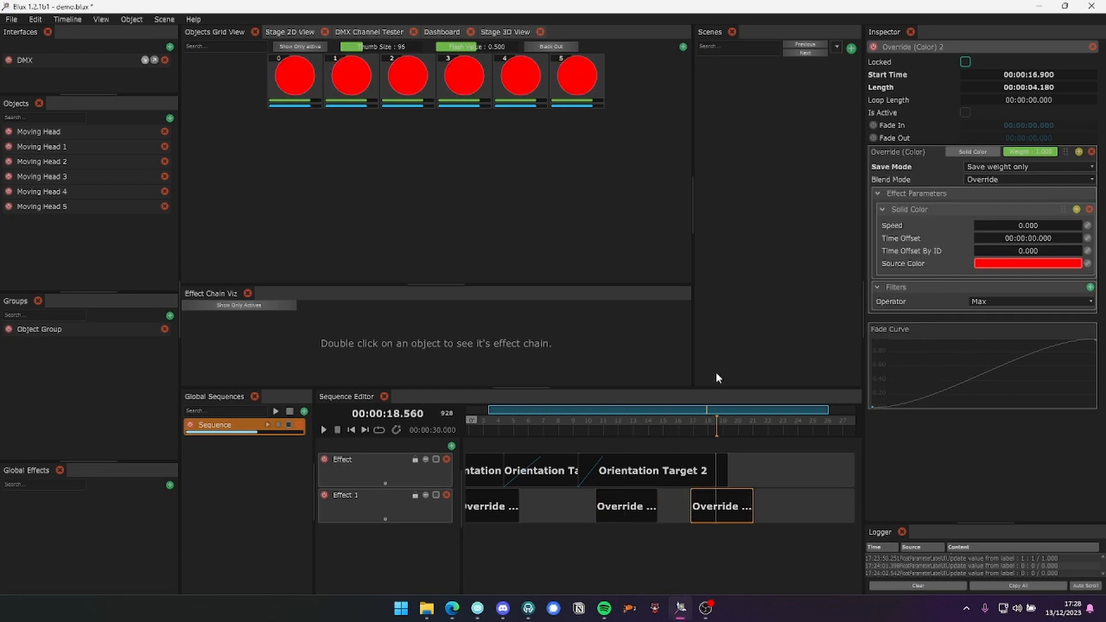
Add a custom Color Parameter named Orange to the settings shared by all objects
left_click(464, 194)
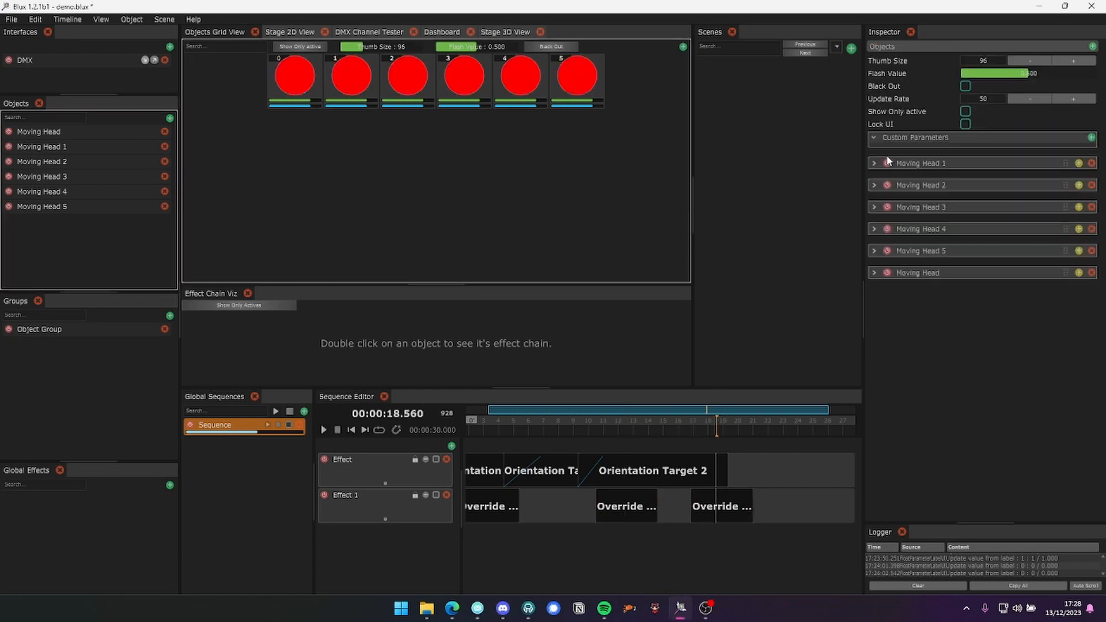
left_click(1092, 140)
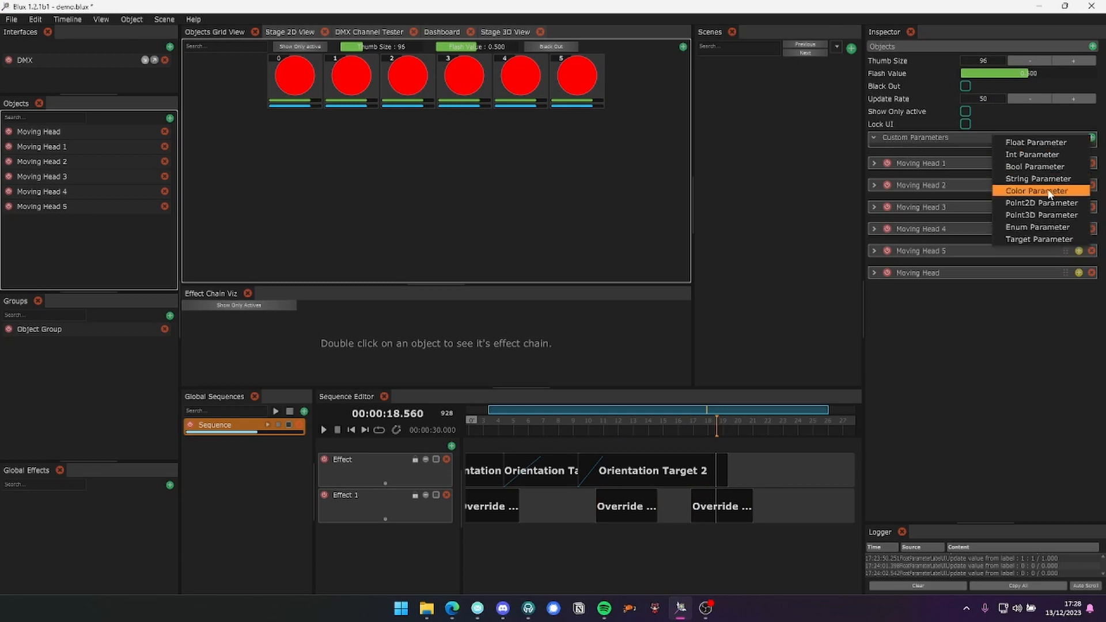
left_click(1023, 194)
double_click(942, 155)
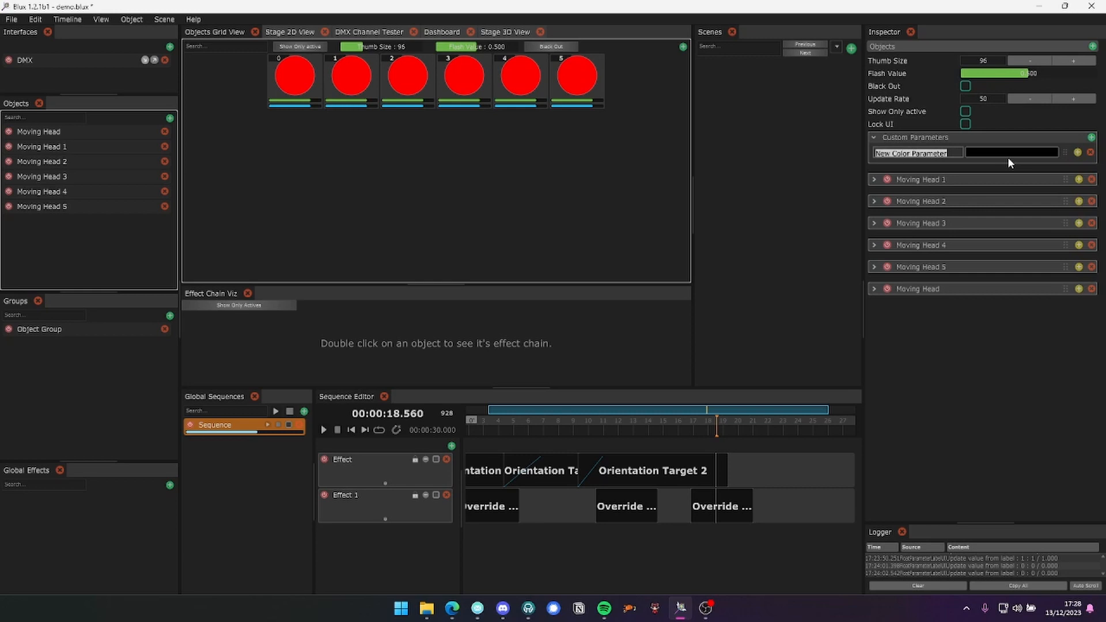
type("Orange")
key("Return")
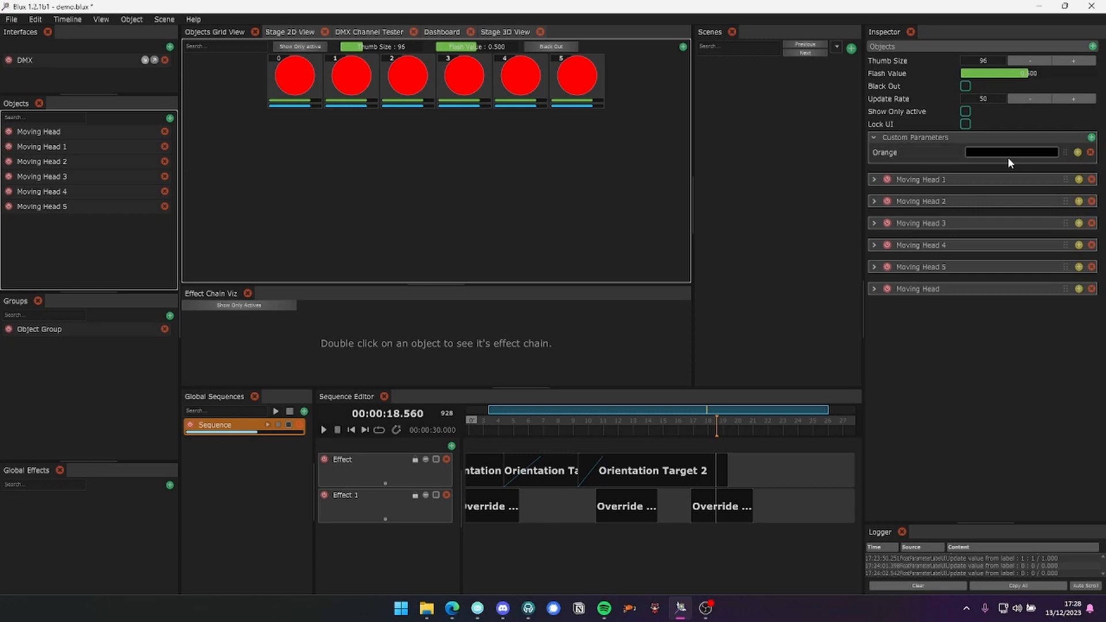
Set the custom Orange parameter's color to FFF68909
left_click(1007, 154)
left_click_drag(944, 166, 942, 48)
left_click(801, 187)
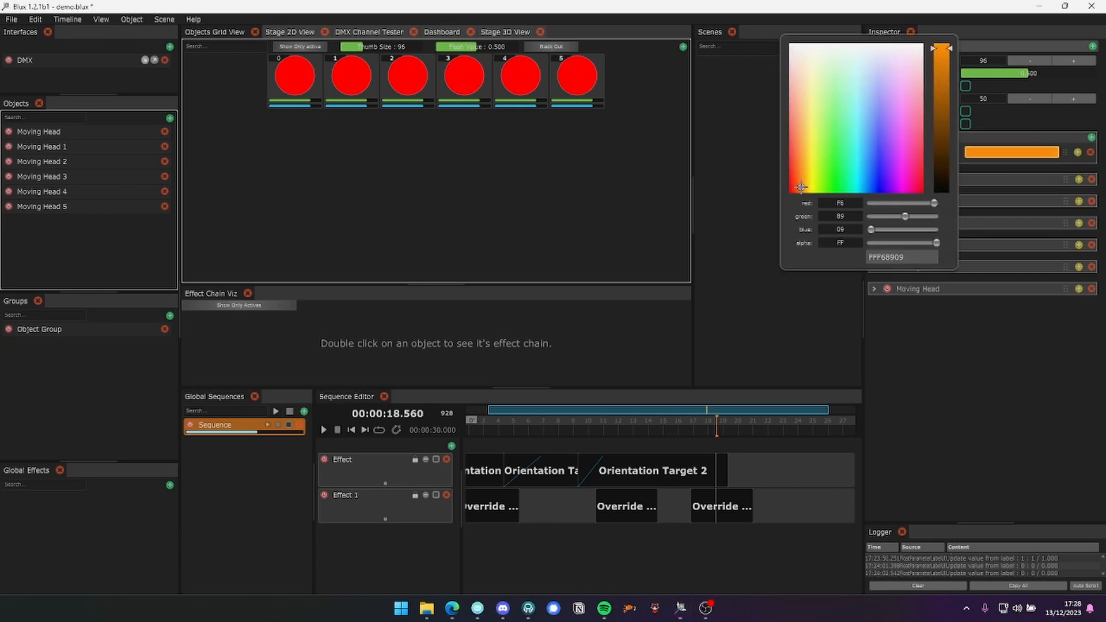
Link the first color block's Source Color to the custom Orange parameter, save the file, and preview the block
left_click(488, 502)
scroll(515, 419, "up", 1)
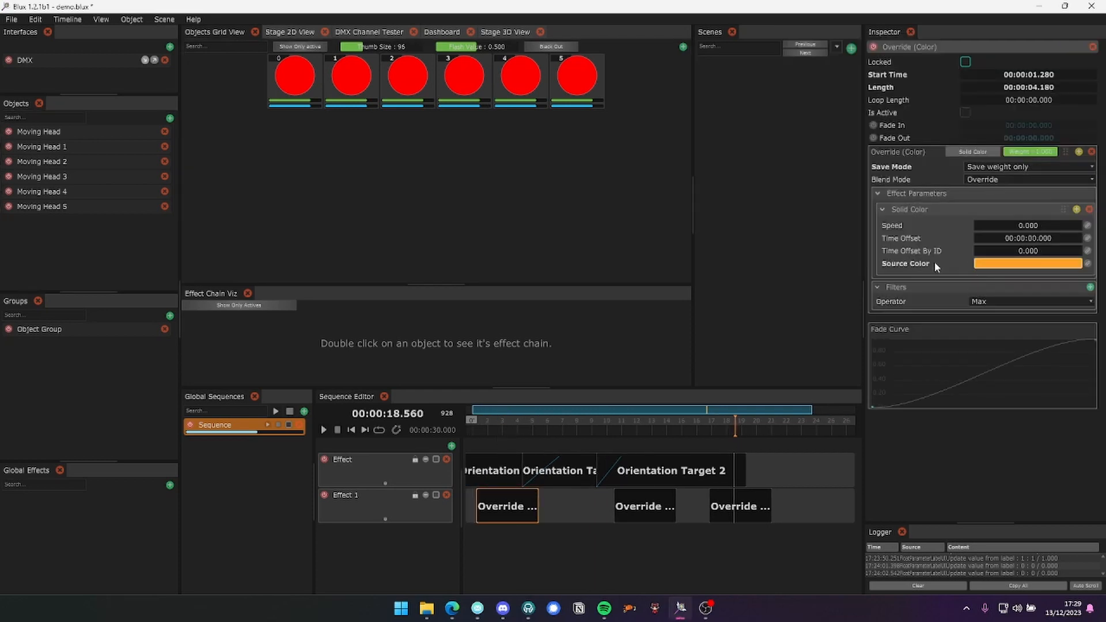
left_click(1087, 264)
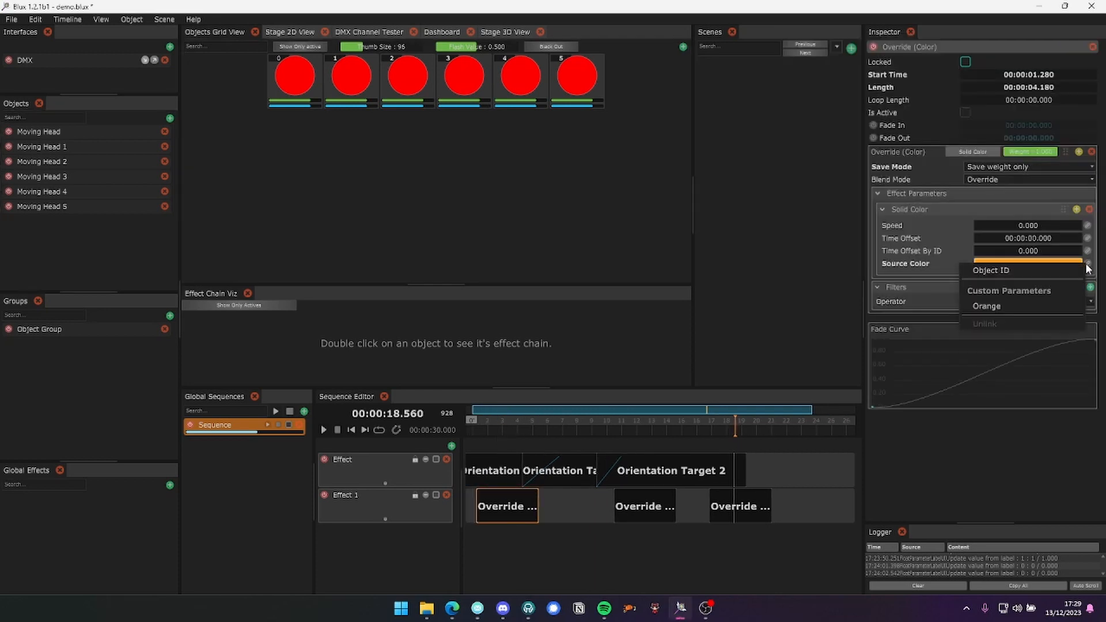
left_click(1006, 309)
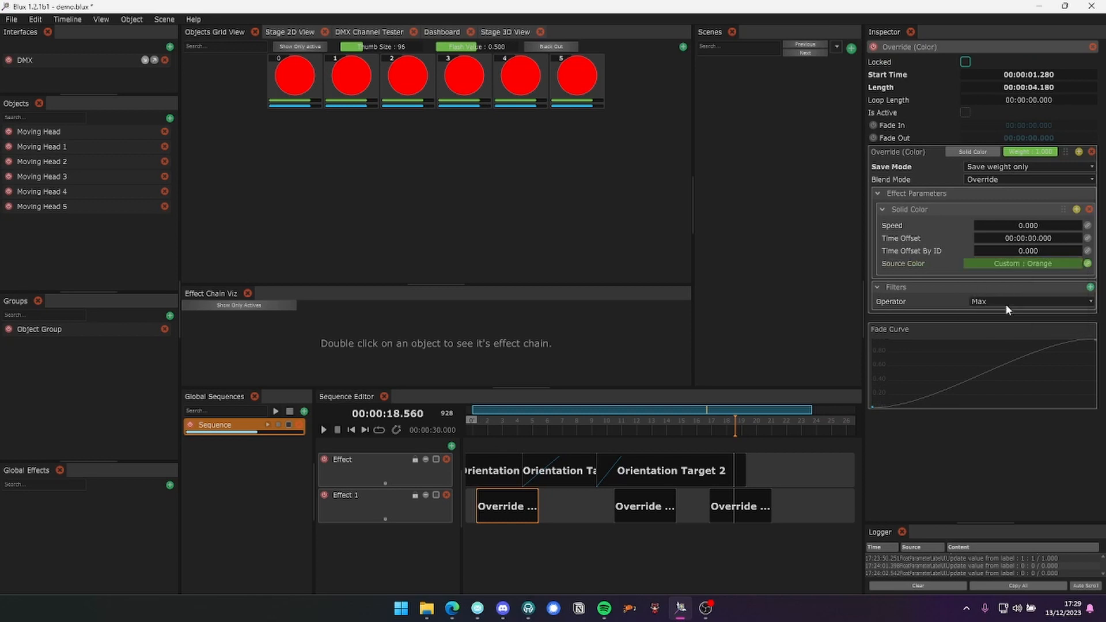
key("ctrl+s")
left_click_drag(497, 421, 500, 423)
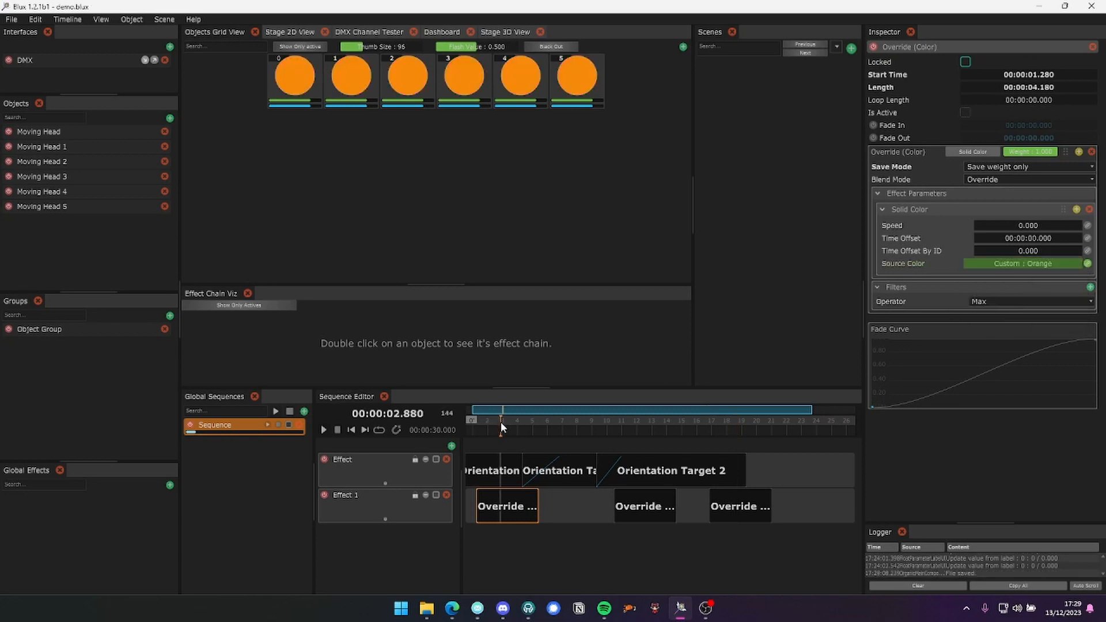
Move the second color block to 9.24 s and link the Source Color of the second and third blocks to Orange
left_click_drag(628, 506, 607, 505)
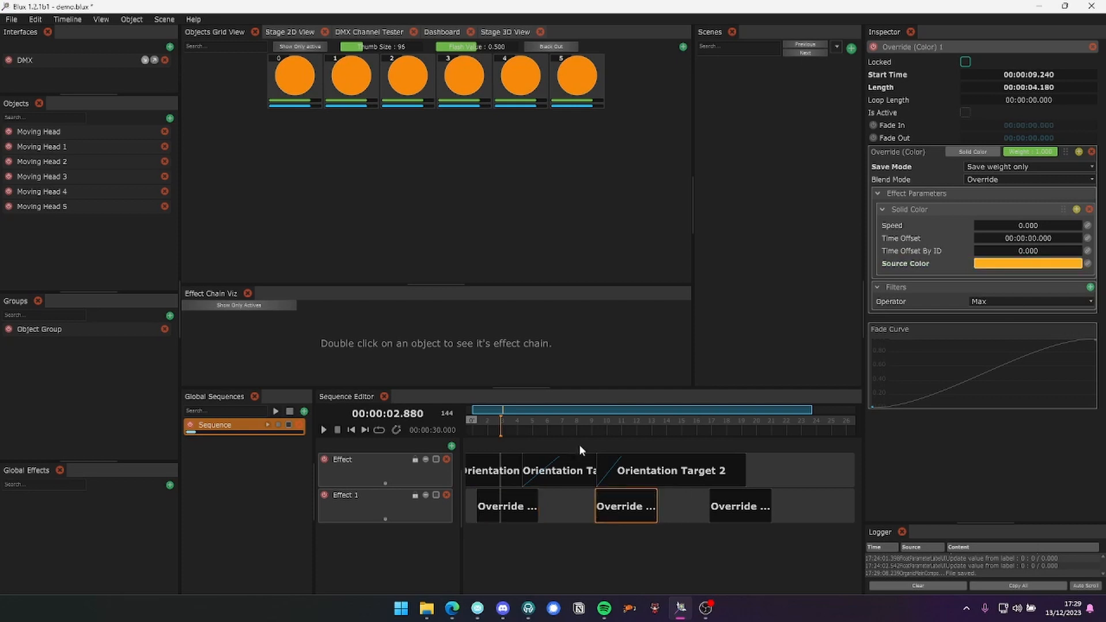
left_click(1087, 263)
left_click(1019, 307)
left_click(734, 510)
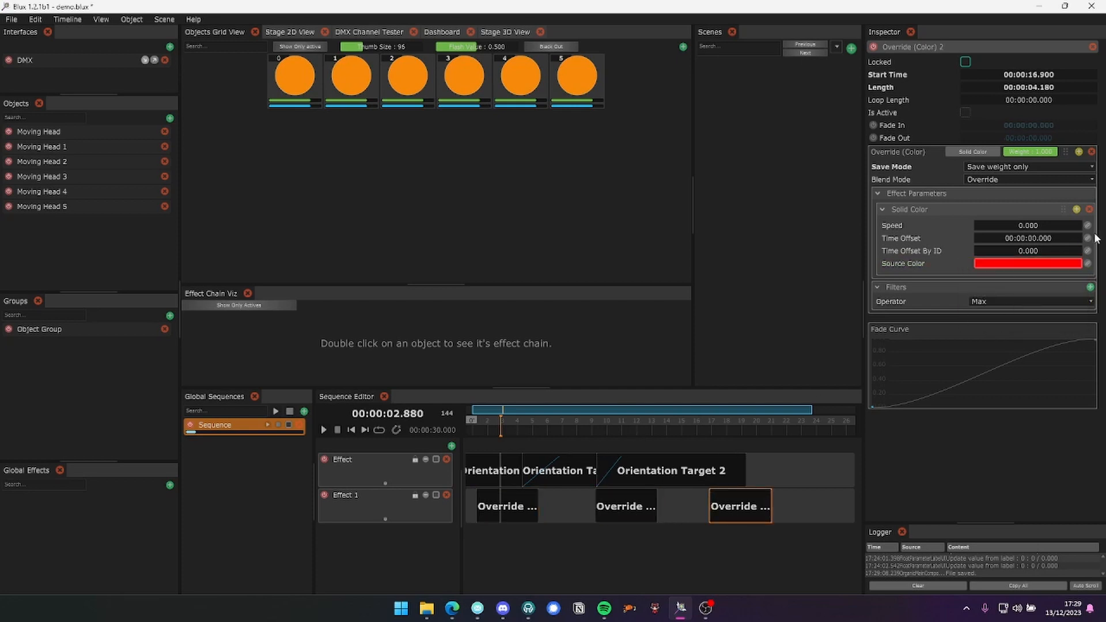
left_click(1087, 263)
left_click(1041, 307)
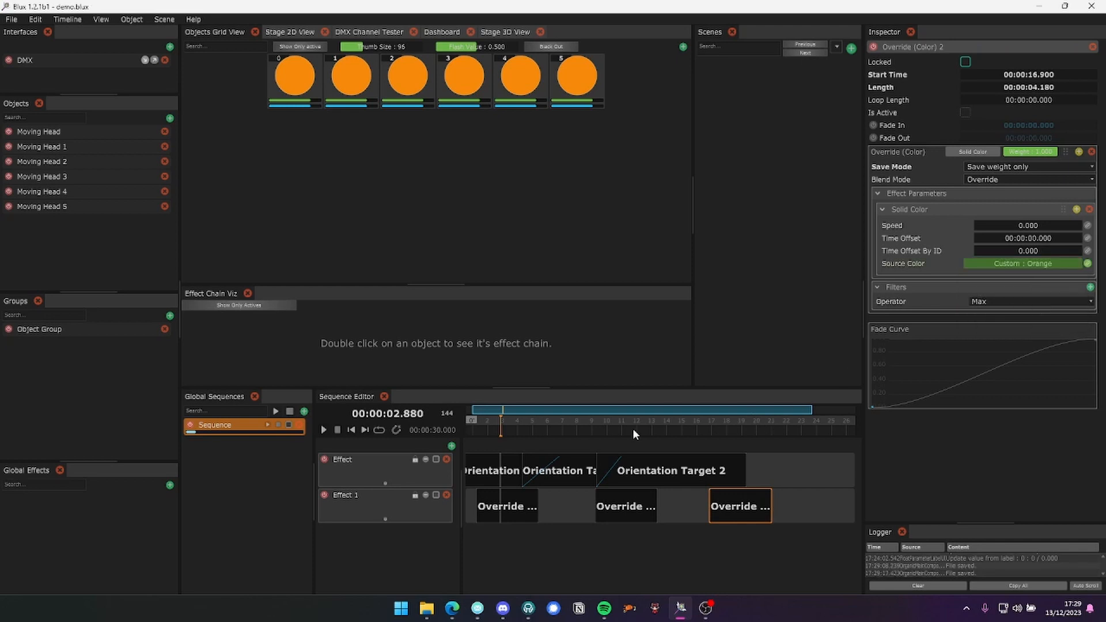
Change the custom Orange parameter's color to FFF65F23 and preview it on the second and first color blocks
mouse_move(628, 426)
left_mouse_down()
mouse_move(617, 427)
mouse_move(728, 428)
mouse_move(598, 435)
mouse_move(621, 431)
left_mouse_up()
left_click(616, 196)
left_click(1005, 146)
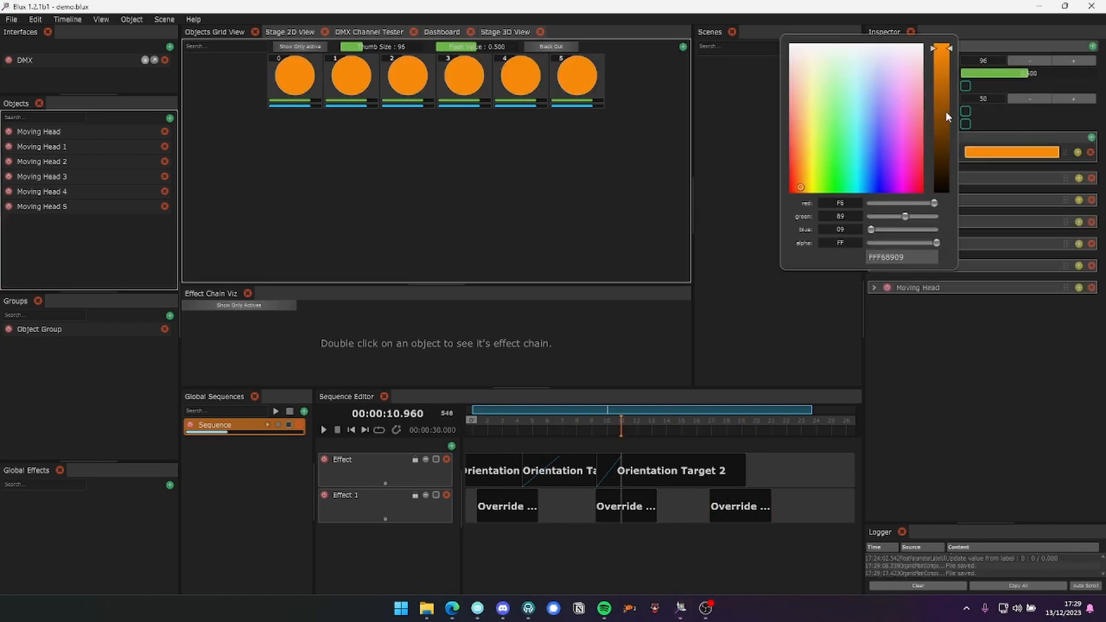
left_click_drag(801, 178, 796, 171)
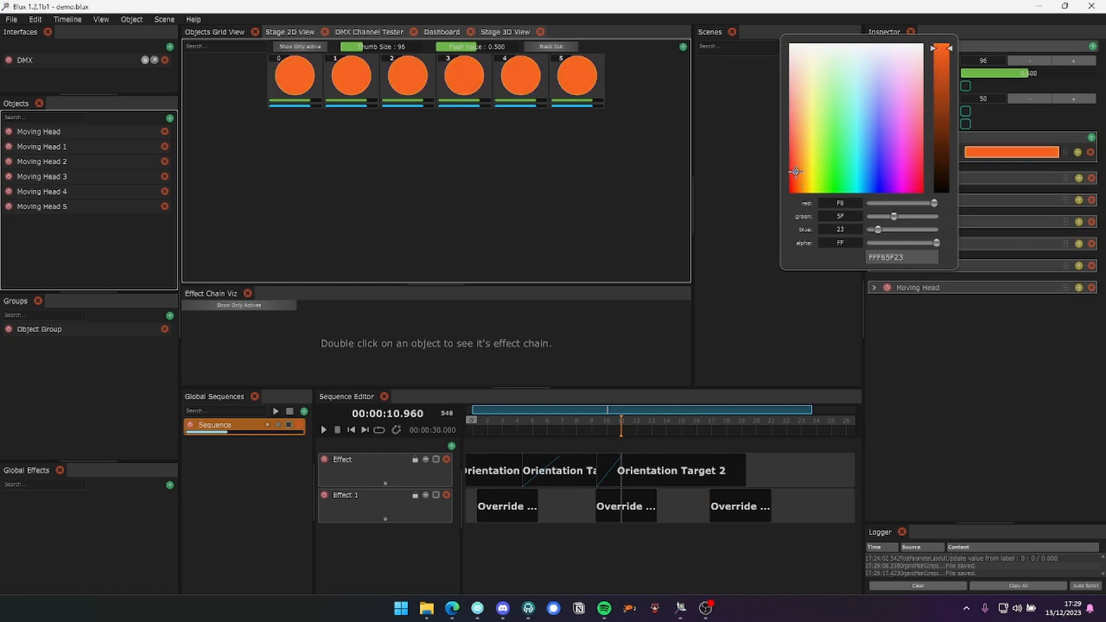
left_click_drag(609, 420, 511, 434)
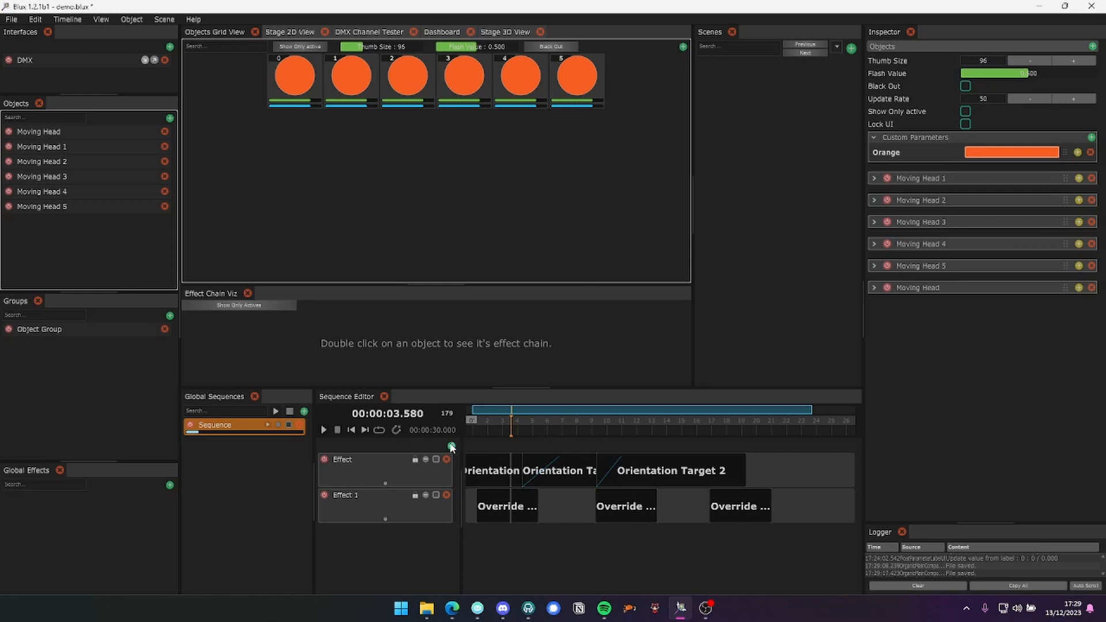
Review the first two Orientation Target blocks, and scrub through the sequence to examine the beams in the 3D stage
left_click(488, 433)
left_click(501, 471)
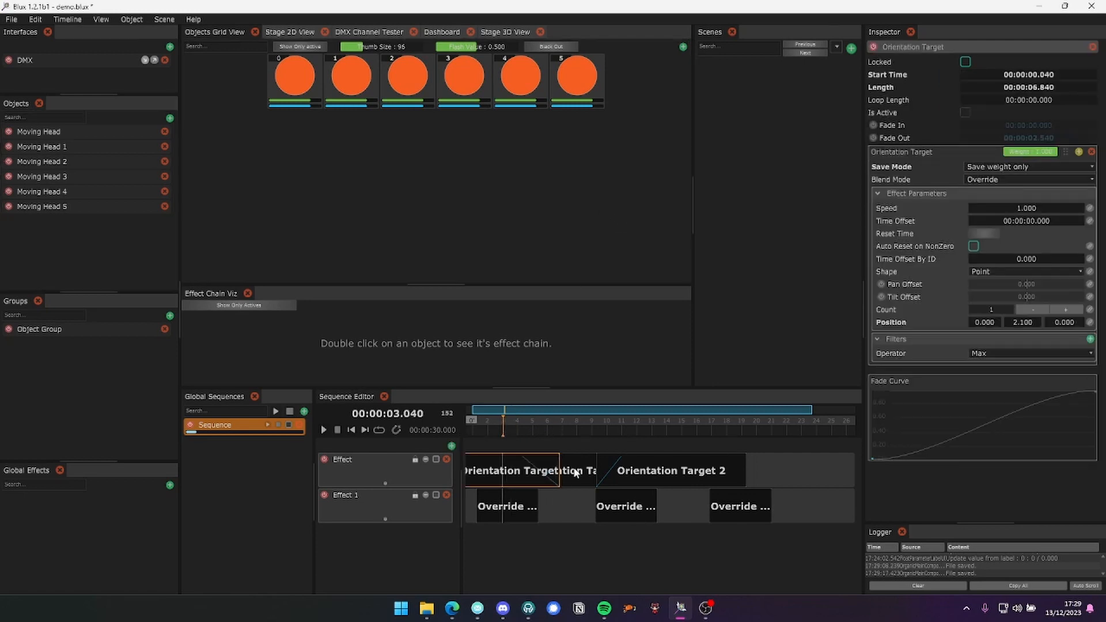
left_click(557, 471)
left_click(608, 432)
left_click_drag(608, 433, 707, 439)
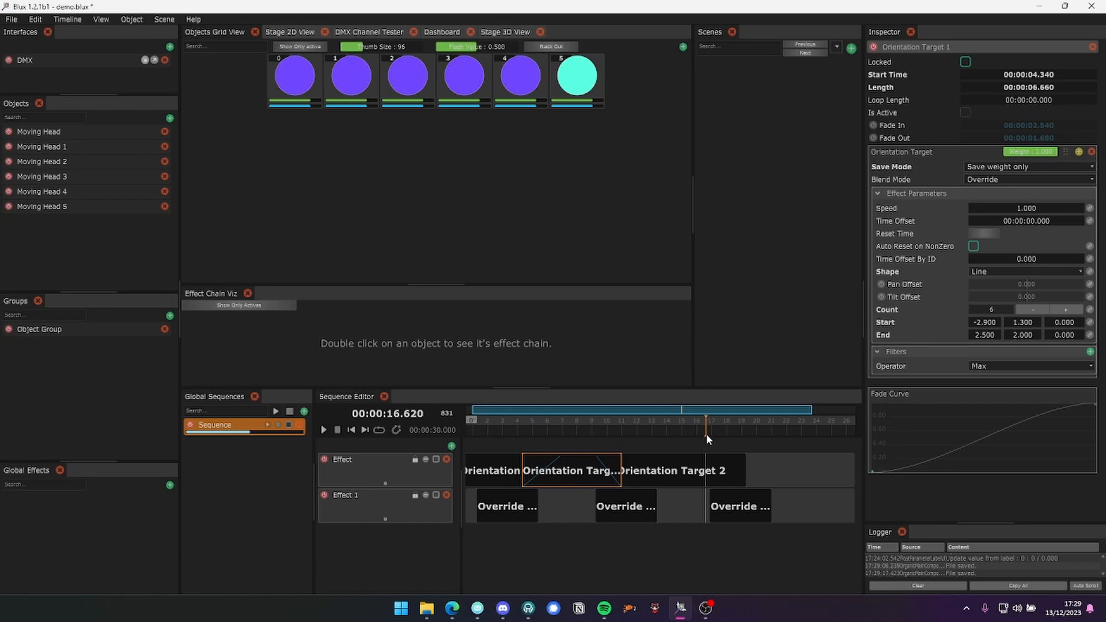
left_click(504, 33)
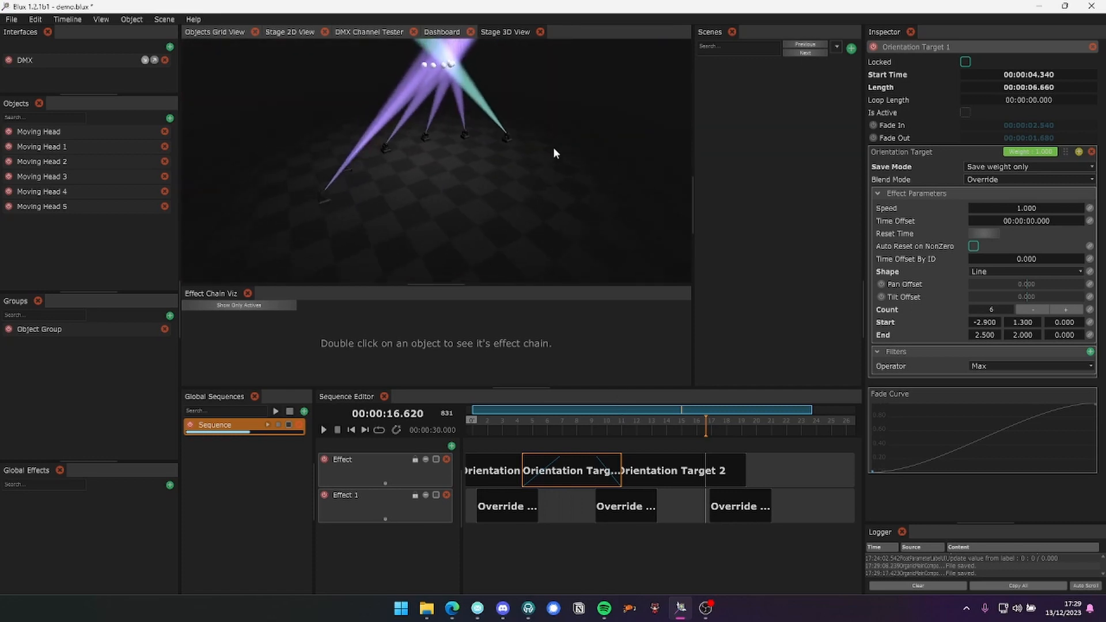
left_click_drag(572, 427, 663, 428)
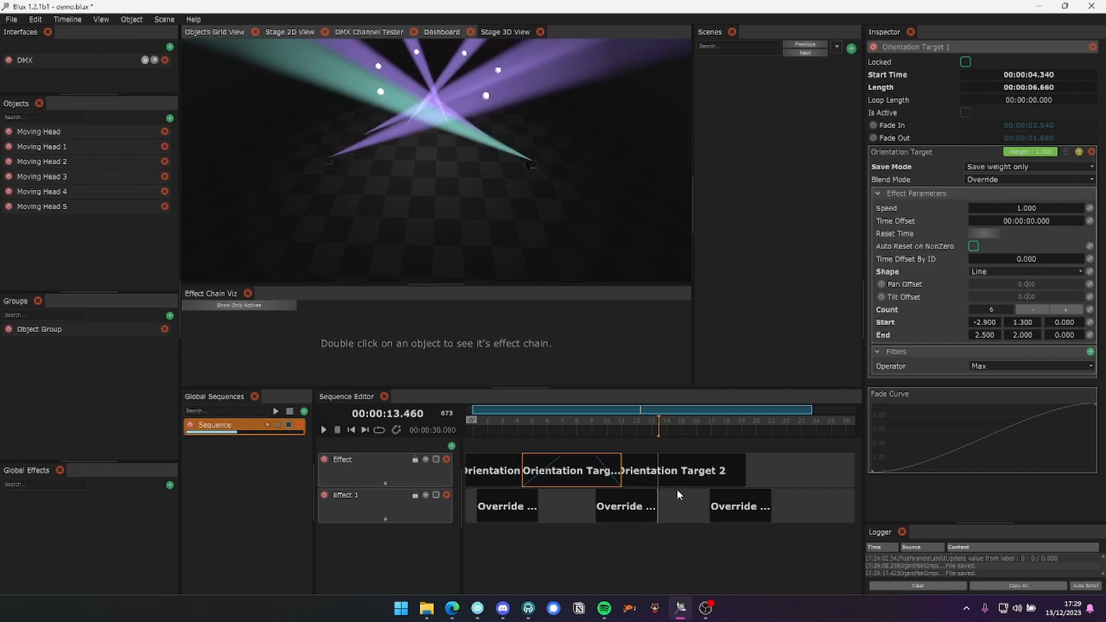
Delete the three Orientation Target blocks from the first Effect layer
left_click(671, 471)
key("Delete")
left_click(582, 472)
key("Delete")
left_click(510, 472)
key("Delete")
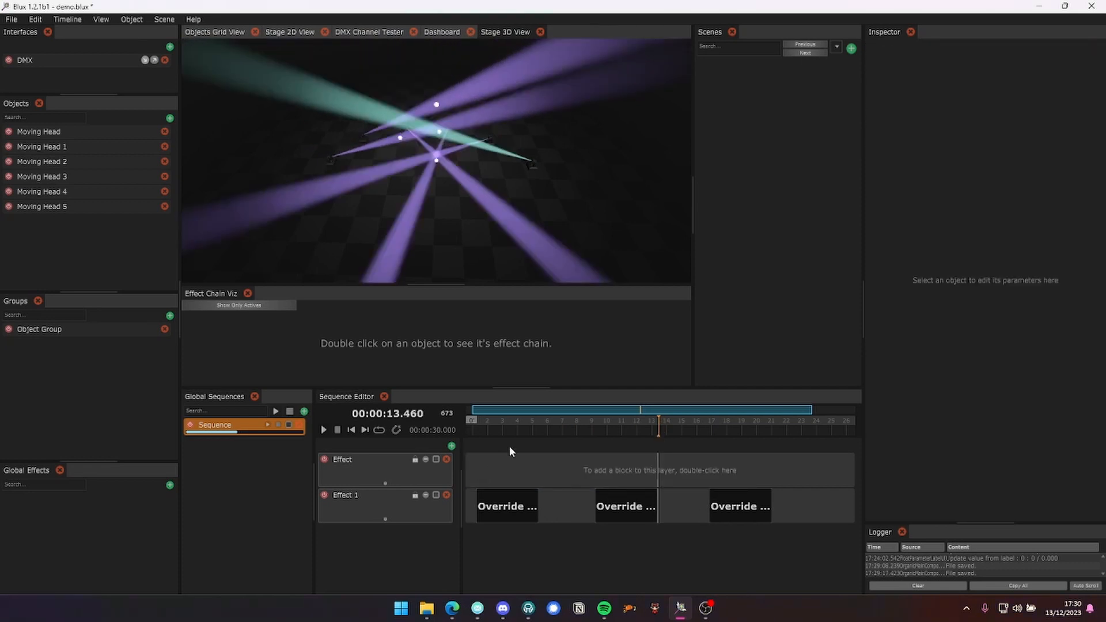
Add an Orientation Target block to the first Effect layer, starting at 0.42 s
left_click(499, 430)
double_click(501, 460)
mouse_move(542, 441)
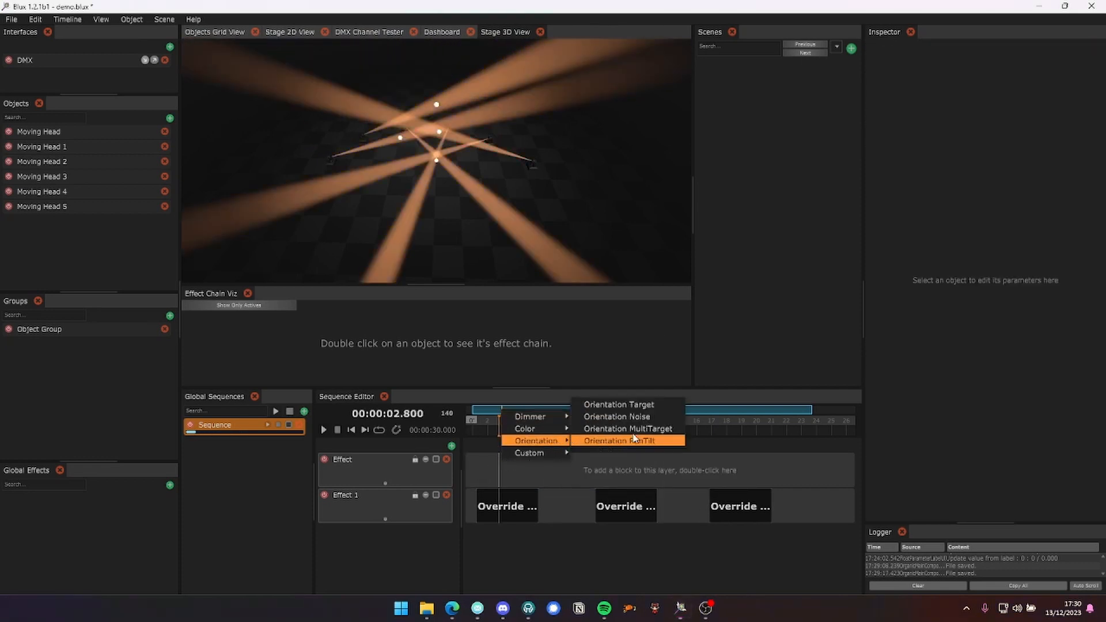
left_click(619, 405)
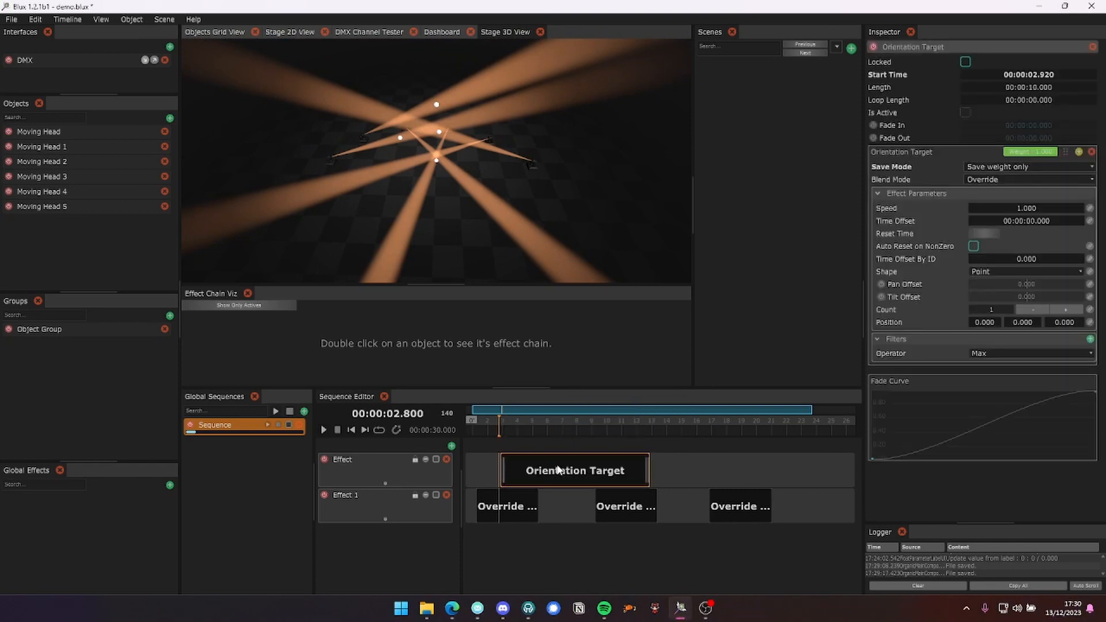
mouse_move(547, 461)
left_mouse_down()
mouse_move(505, 461)
mouse_move(555, 473)
left_mouse_up()
left_click(991, 271)
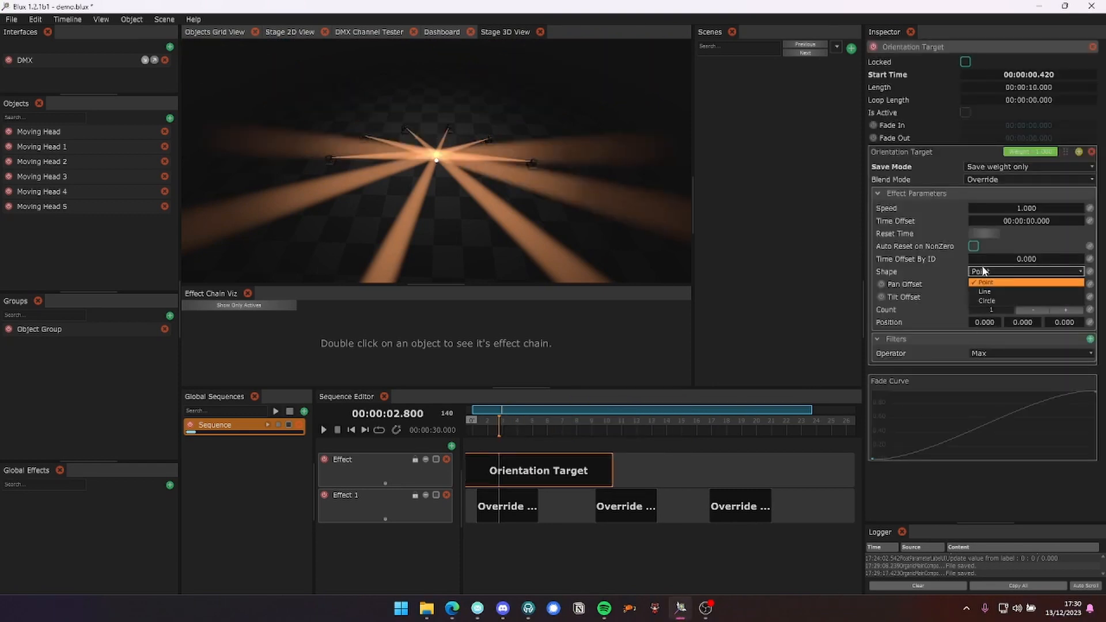
left_click(995, 295)
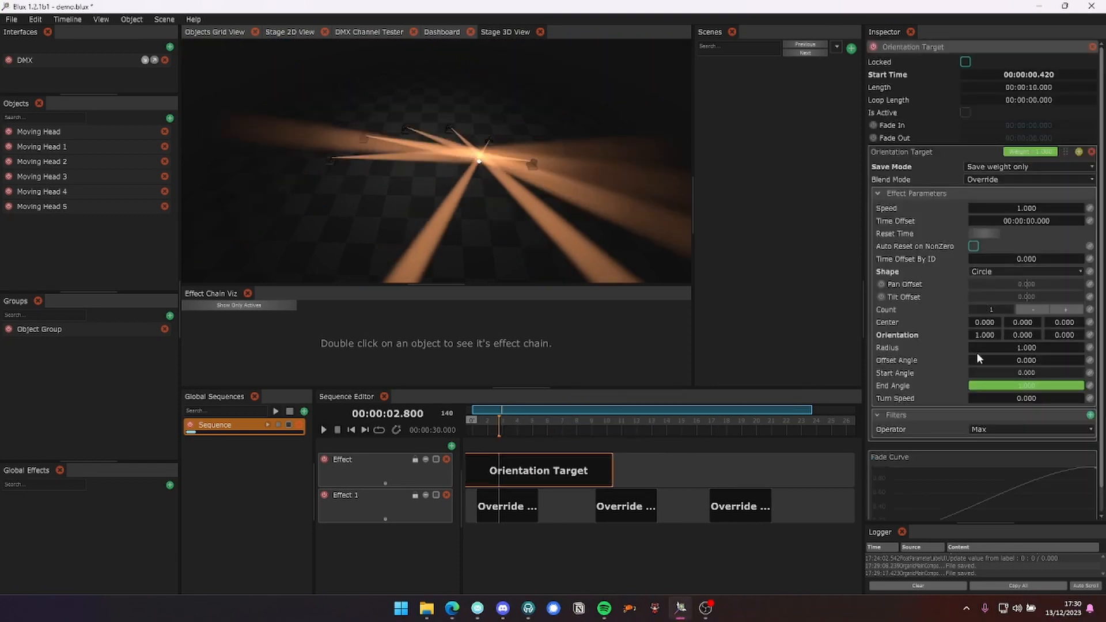
left_click_drag(1001, 347, 1002, 348)
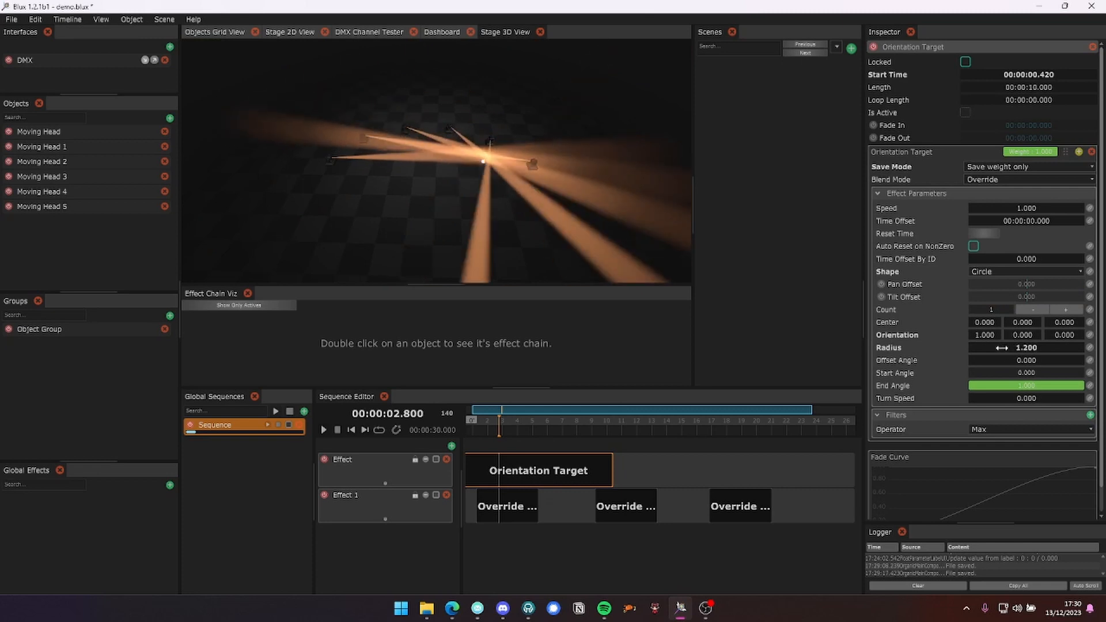
key("ctrl+z")
Set the Orientation Target's shape to Circle with Count 6, Center Y 1.6, Orientation Y 0.6 and Radius 1.4
left_click(1017, 272)
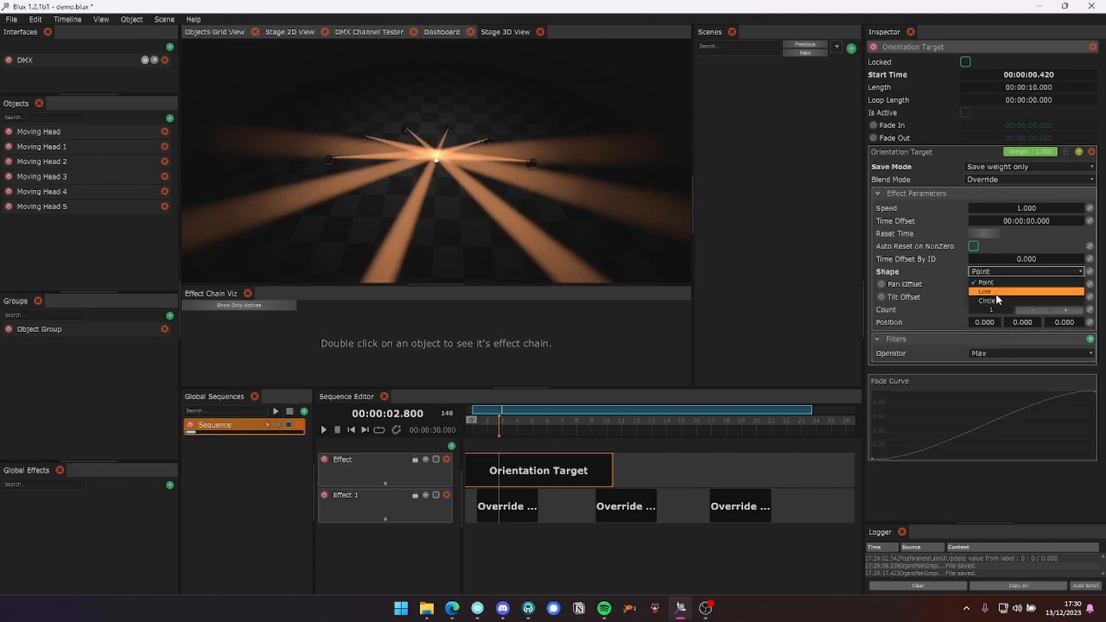
left_click(1014, 294)
mouse_move(1021, 333)
left_mouse_down()
mouse_move(1012, 332)
mouse_move(1024, 336)
mouse_move(1024, 312)
mouse_move(1005, 346)
left_mouse_up()
left_click(1002, 310)
type("6")
key("Return")
key("ctrl+z")
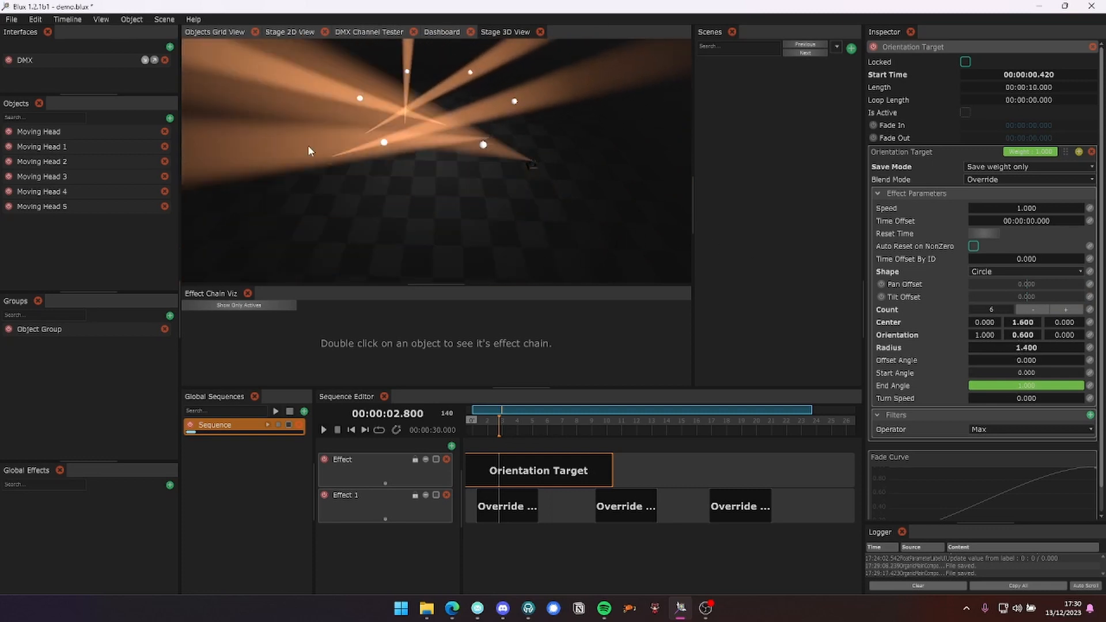
Add a float custom parameter named Rad to the Objects' custom parameters
left_click(97, 252)
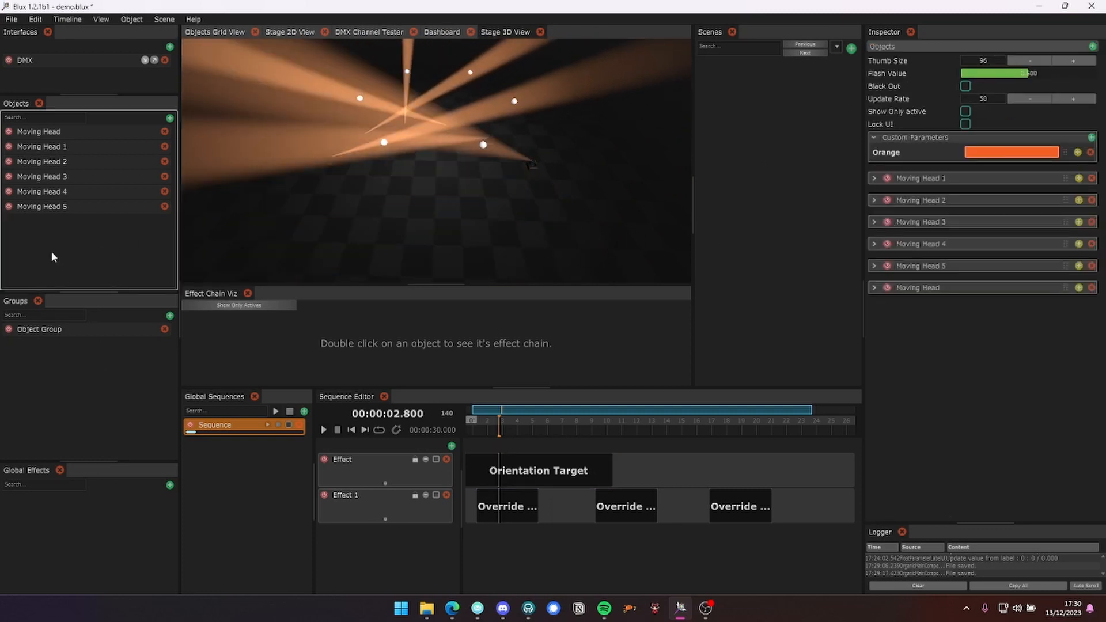
left_click(1091, 137)
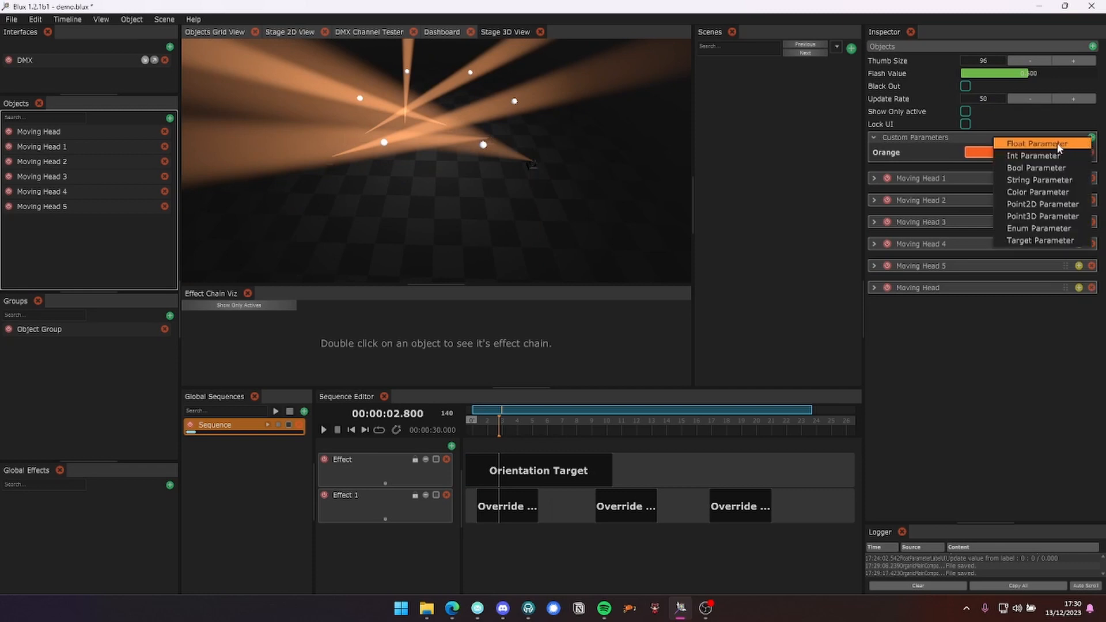
left_click(1058, 148)
double_click(916, 167)
type("Rad")
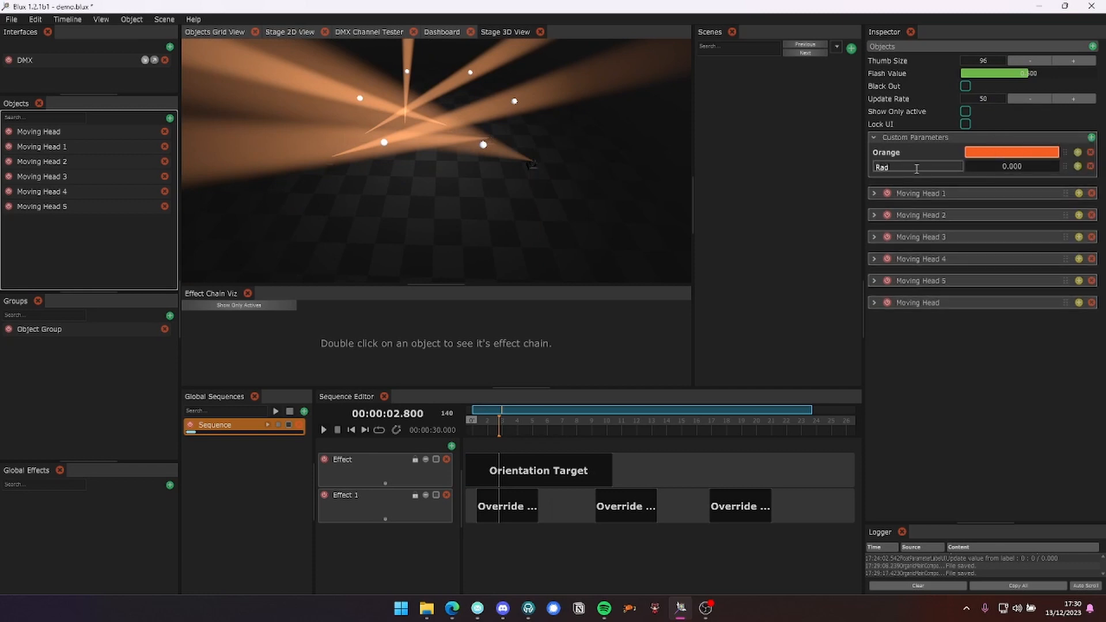
key("Return")
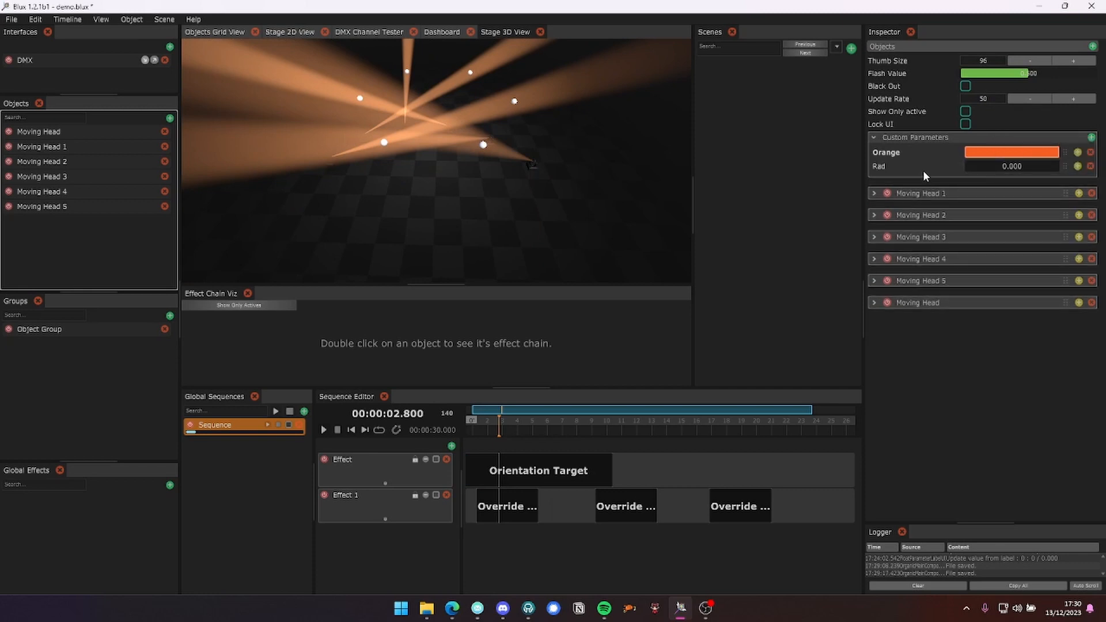
Give the Rad parameter a range of 0 : 1 and raise its value above zero
right_click(995, 162)
mouse_move(973, 223)
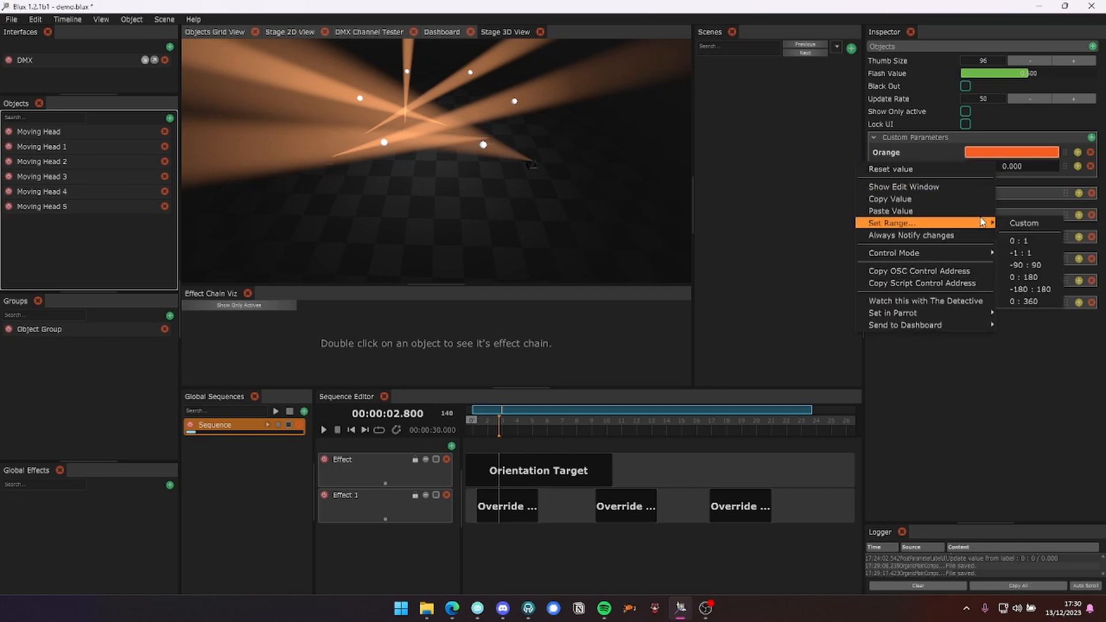
left_click(1038, 240)
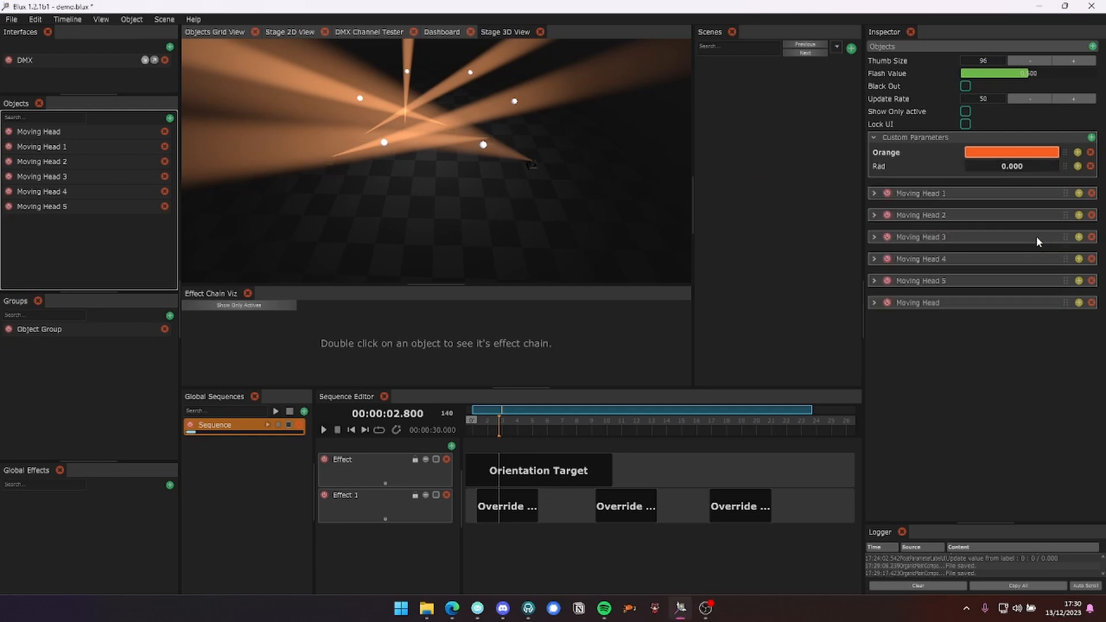
left_click_drag(987, 167, 1020, 166)
Link the circle Orientation Target's Radius to the custom Rad parameter and shorten the block to 6.26 s
left_click(593, 469)
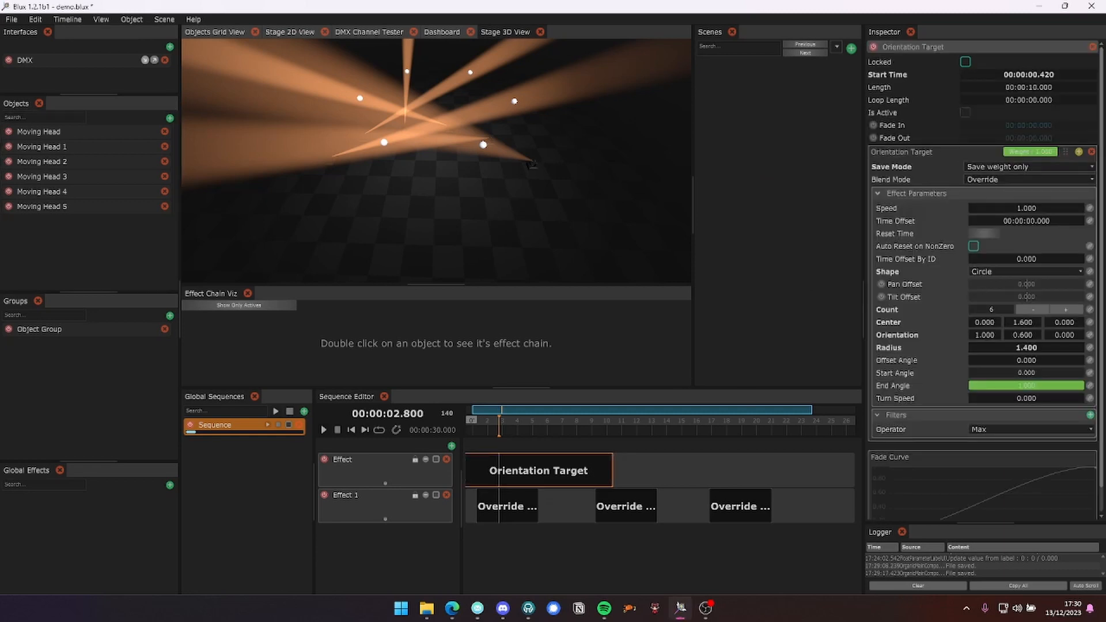
left_click(1090, 347)
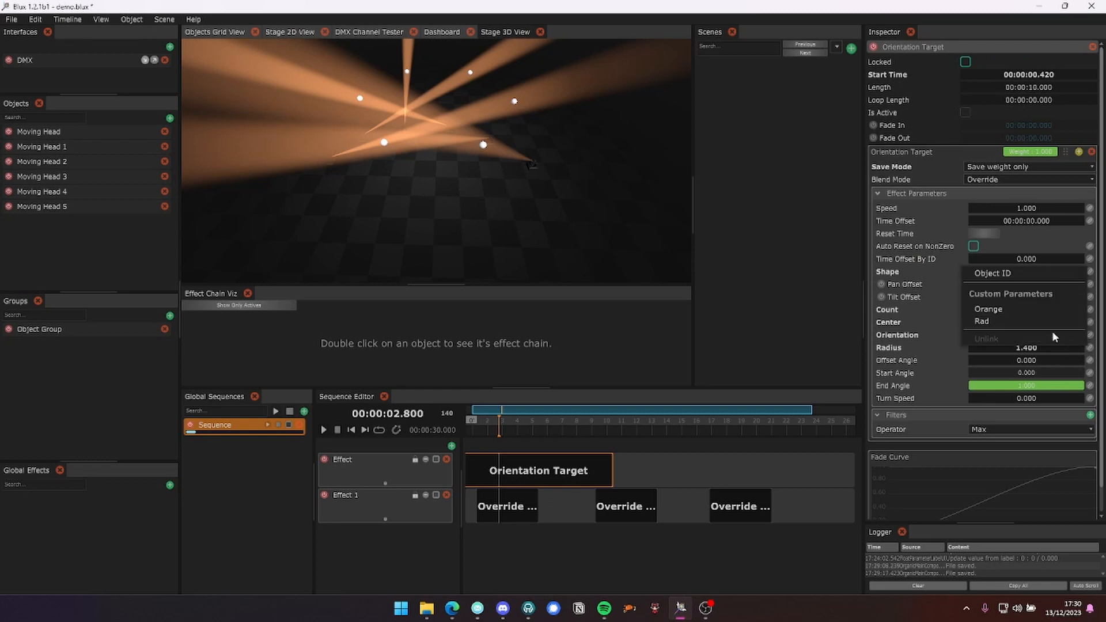
left_click(1017, 321)
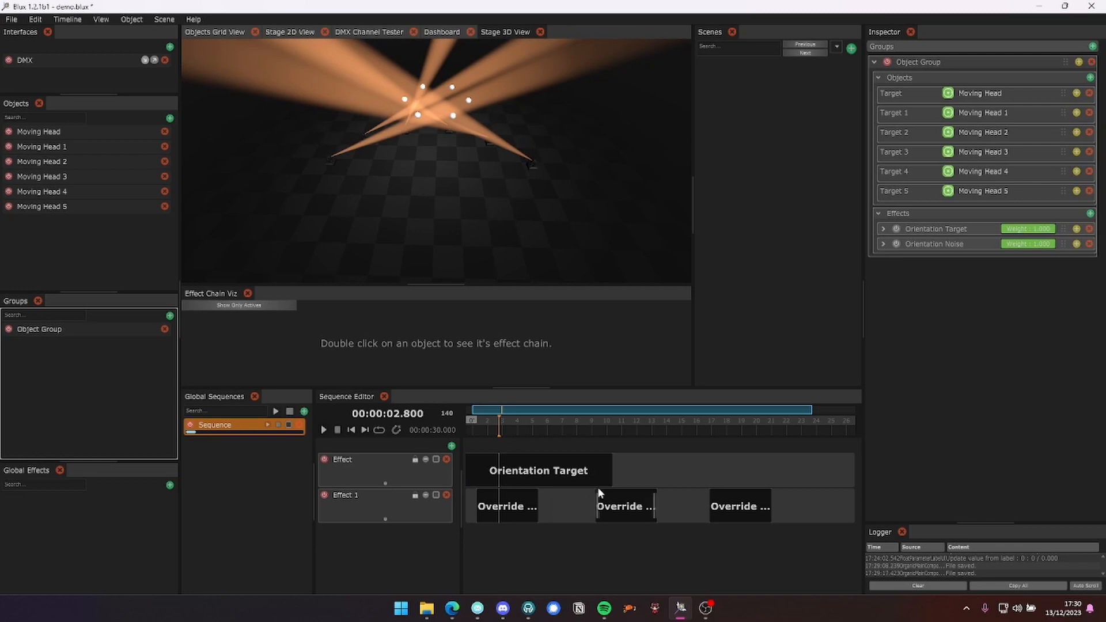
left_click_drag(612, 470, 556, 473)
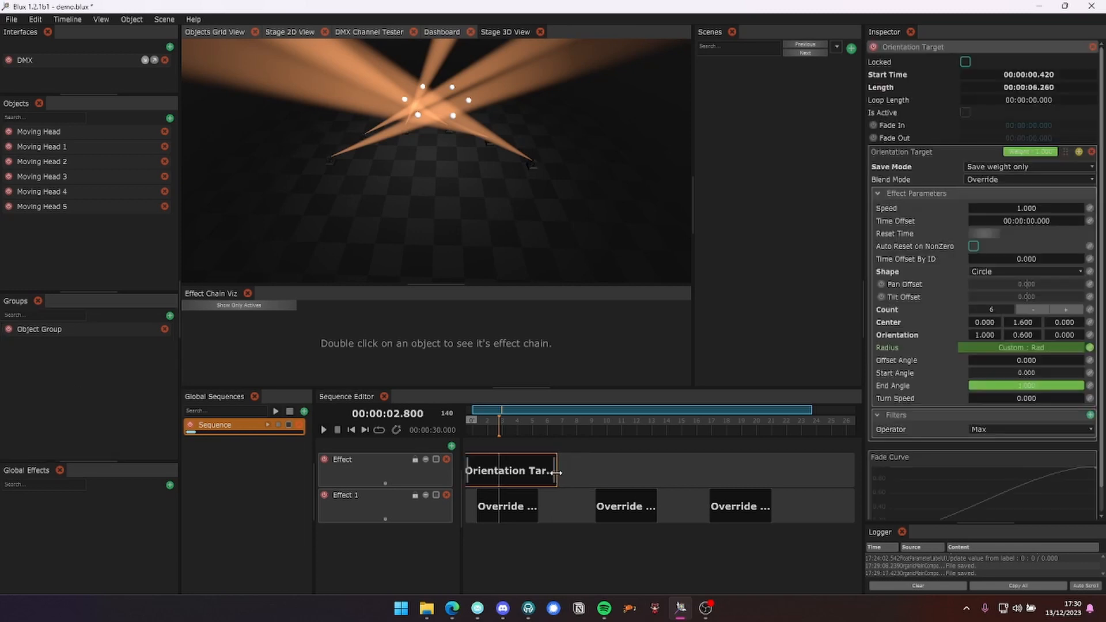
Add a second Orientation Target block at 5.54 s on the first layer and shift its point Position away from the stage center
right_click(589, 478)
mouse_move(566, 451)
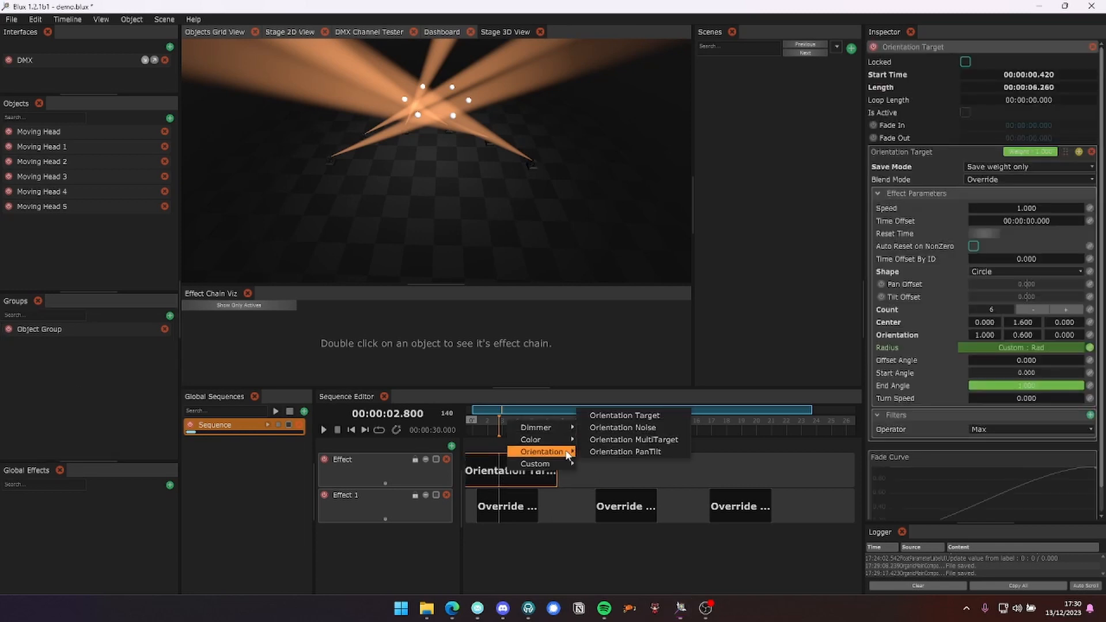
left_click(622, 415)
left_click_drag(576, 424, 610, 424)
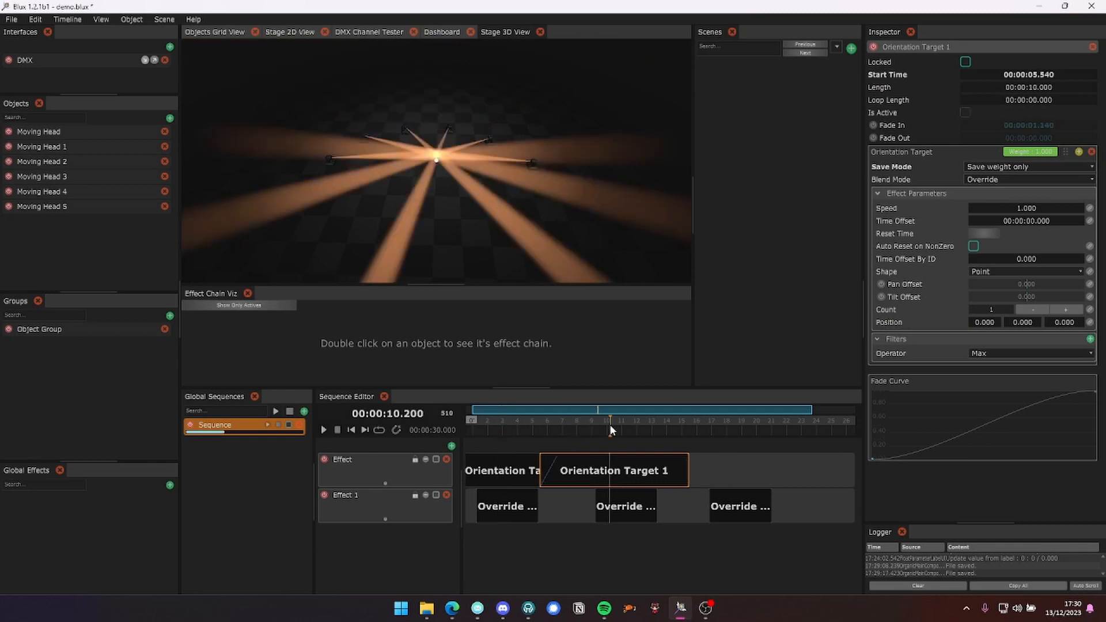
left_click_drag(1018, 320, 991, 322)
Duplicate the circle Orientation Target block to 13.74 s on the same layer and preview the copy at 15.94 s
left_click(478, 472)
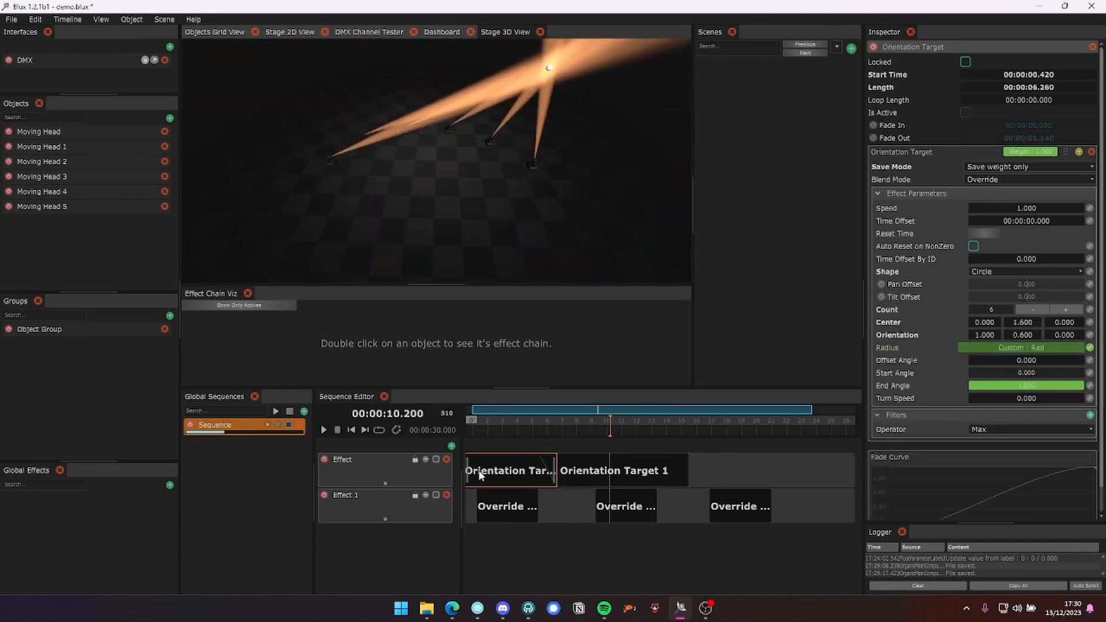
left_click_drag(491, 470, 693, 471)
left_click_drag(577, 425, 696, 437)
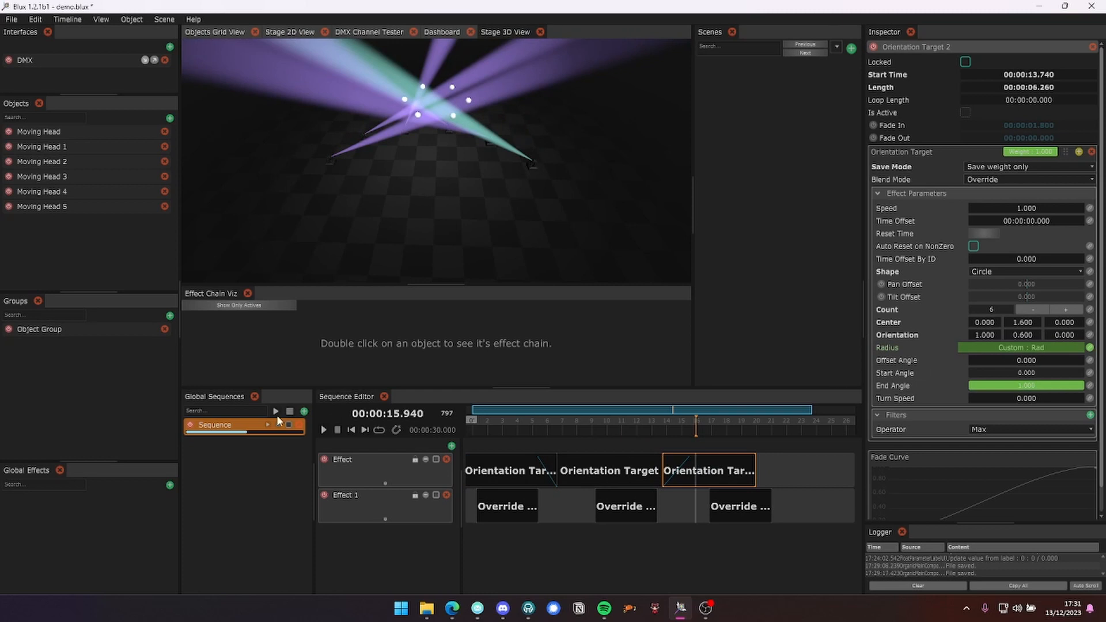
Set the custom Rad parameter to 0.603 while previewing the circle targets in the sequence
left_click(113, 379)
left_click(81, 245)
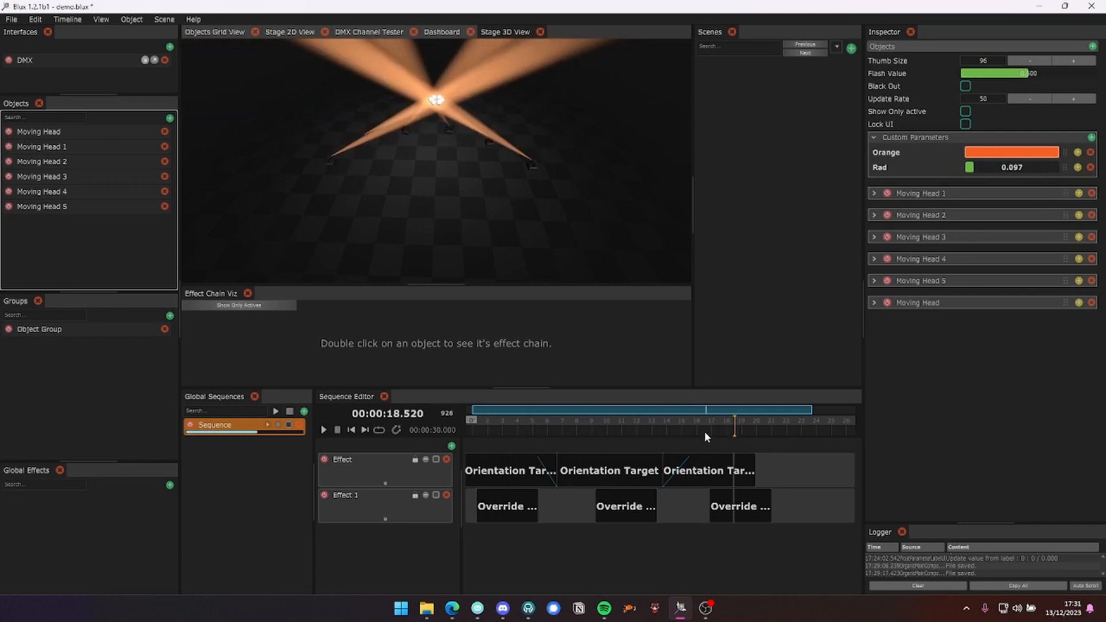
left_click(477, 410)
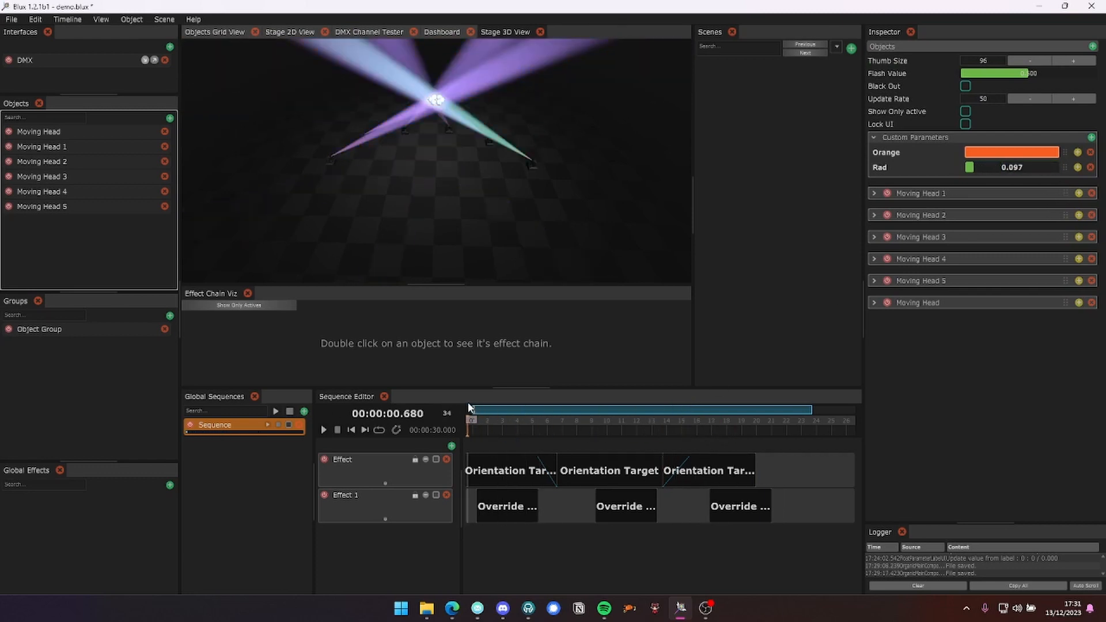
left_click(710, 411)
left_click_drag(1002, 167, 1025, 172)
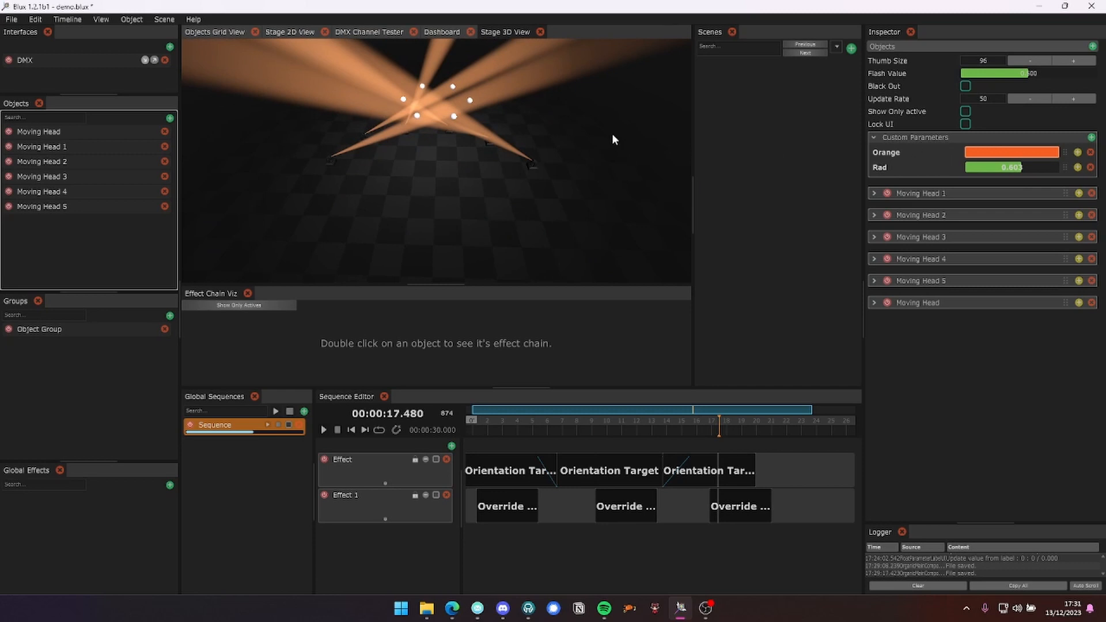
Scrub the sequence to 3.5 s and inspect the circle targets in the 3D stage from a lower angle
left_click_drag(500, 427, 510, 430)
left_click_drag(499, 190, 390, 167)
left_click_drag(474, 153, 517, 147)
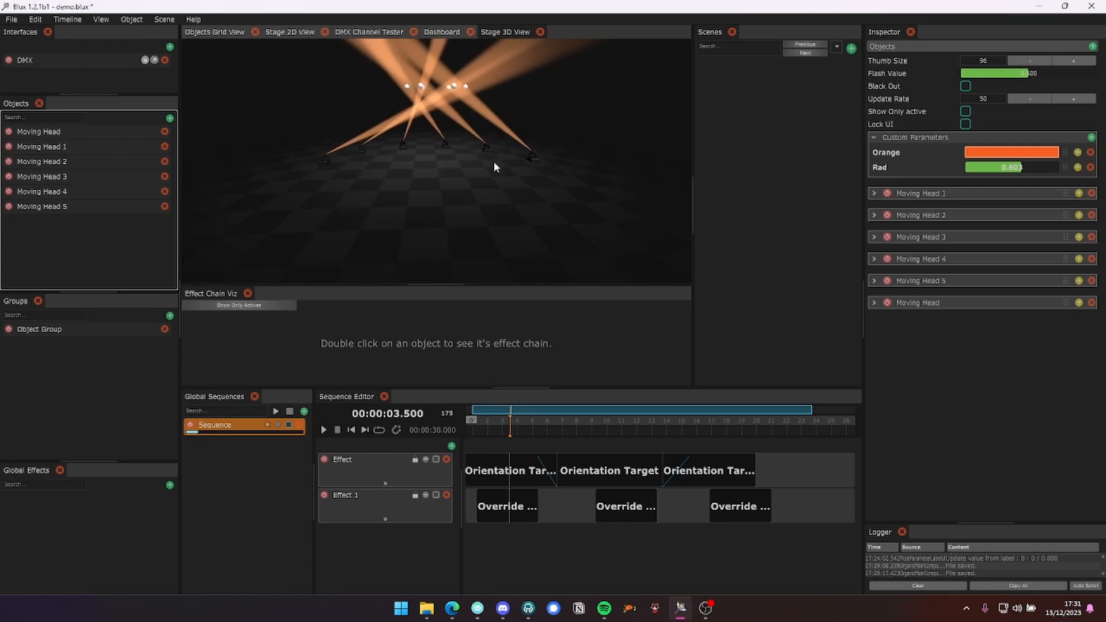
left_click_drag(494, 162, 400, 143)
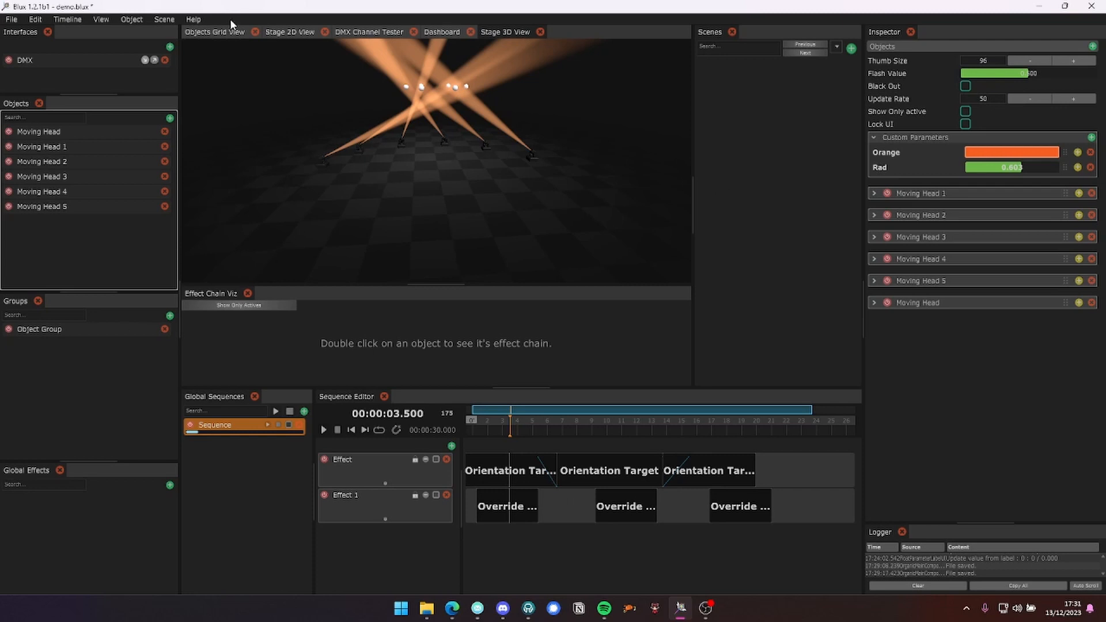
Examine the Custom Parameters of Moving Head 2 and its neighbouring moving heads
left_click(88, 146)
left_click(86, 163)
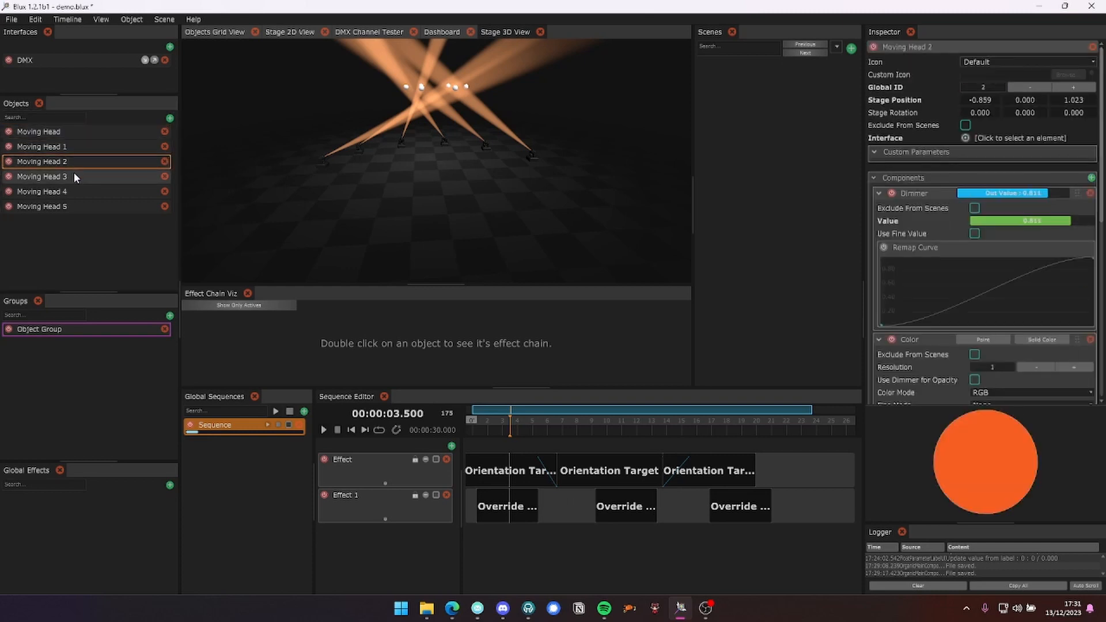
left_click(74, 174)
left_click(79, 162)
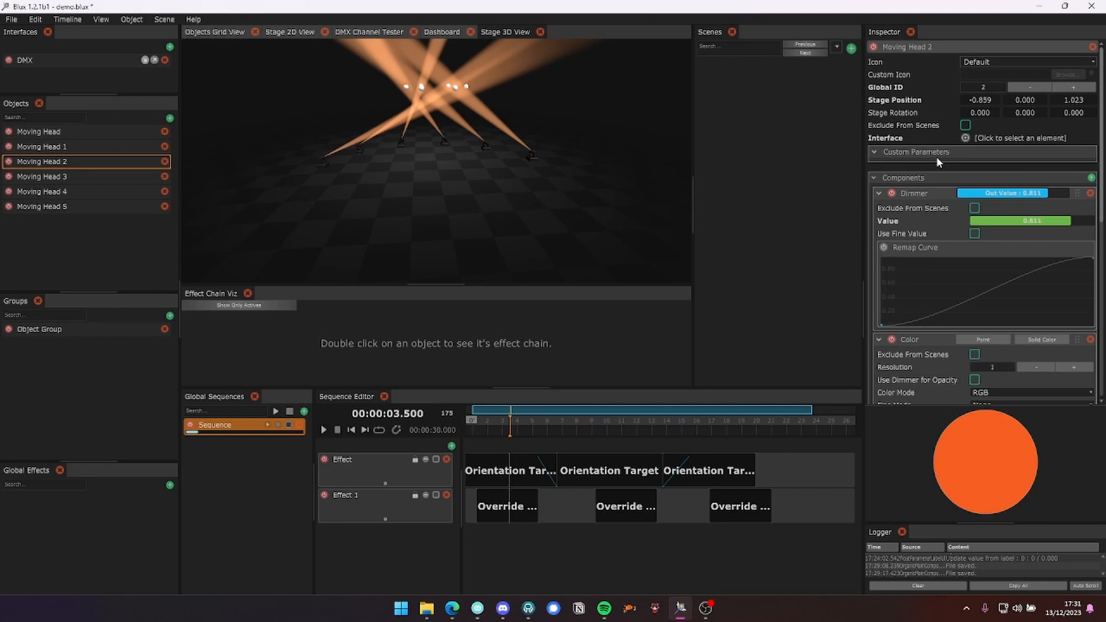
Save the project and reopen the last document
key("ctrl+s")
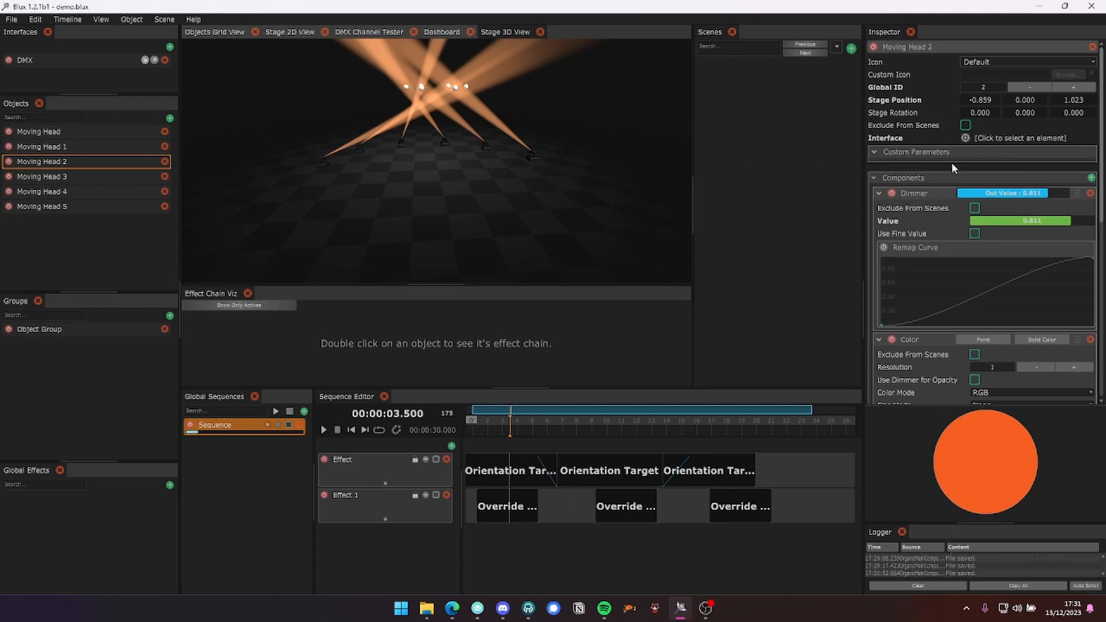
left_click(761, 169)
key("ctrl+shift+o")
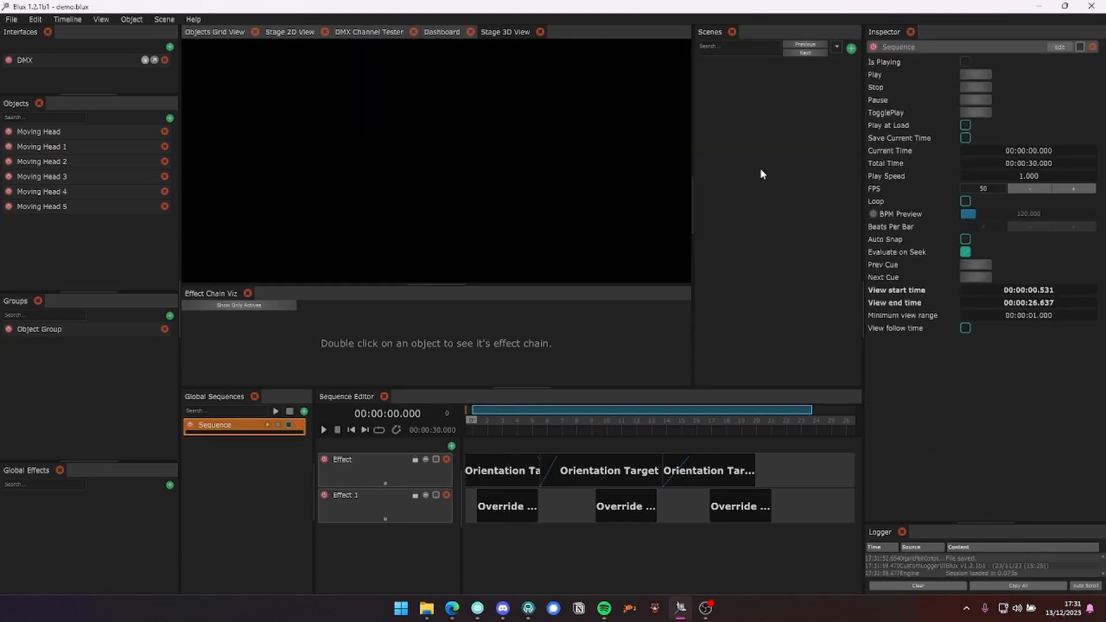
left_click(11, 19)
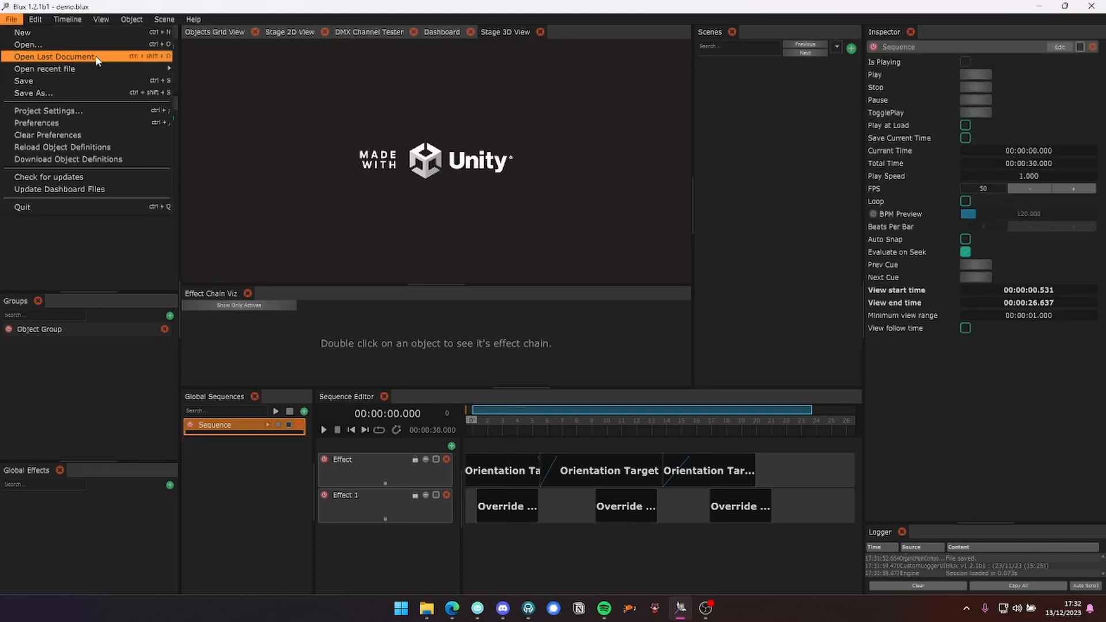
left_click(158, 61)
left_click(769, 164)
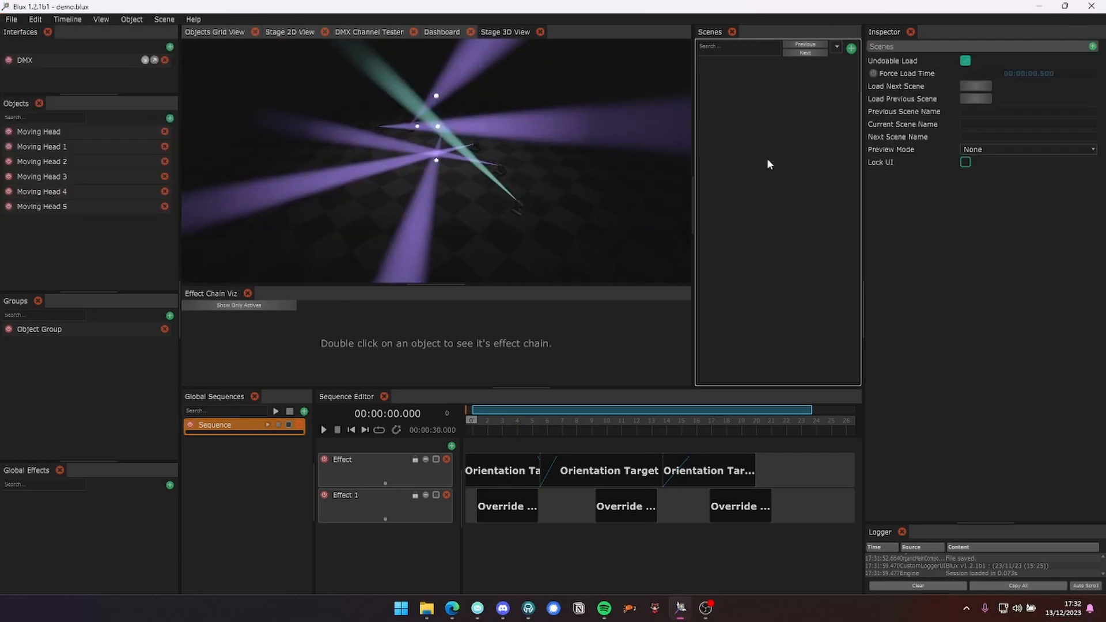
Scrub the sequence to 2.92 s and compare Moving Head 2's custom parameters with the shared Objects parameters
left_click_drag(583, 432, 501, 421)
left_click(85, 162)
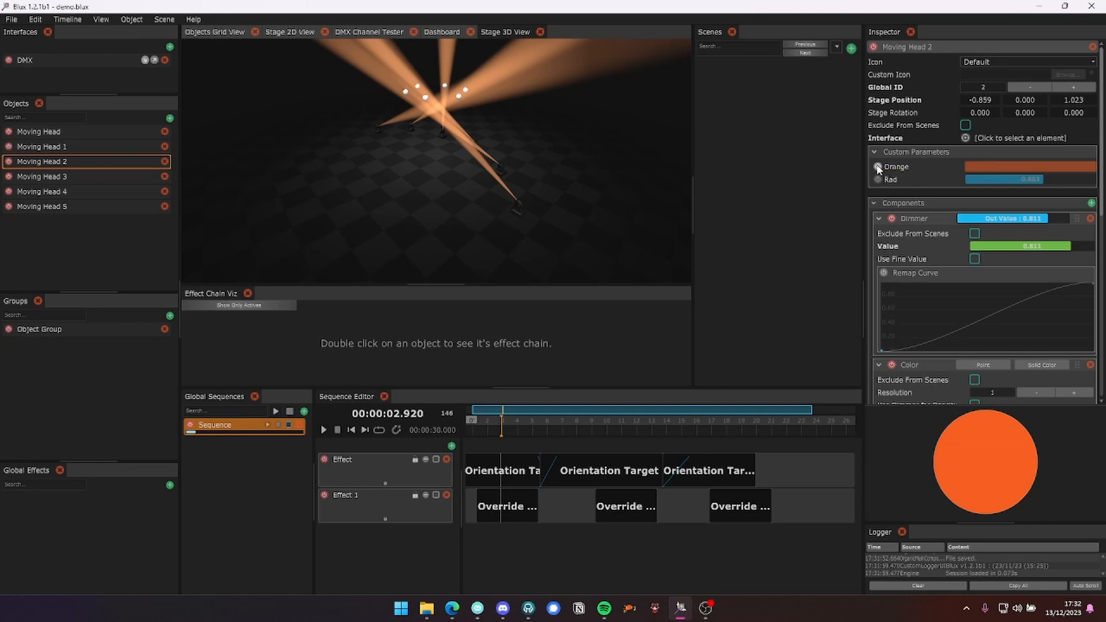
left_click(23, 275)
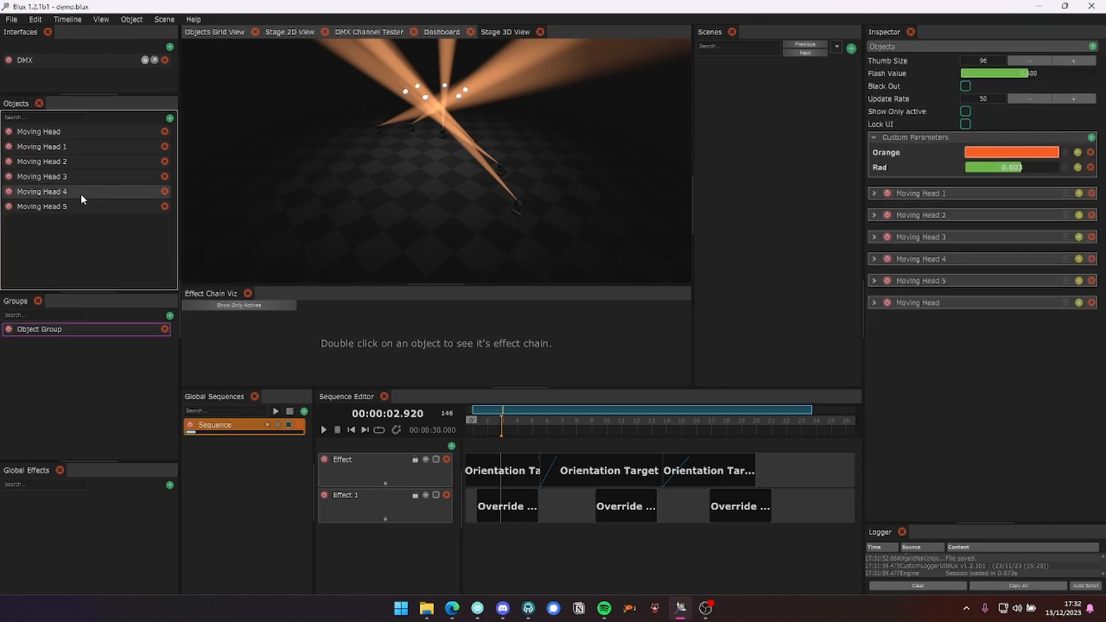
left_click(84, 161)
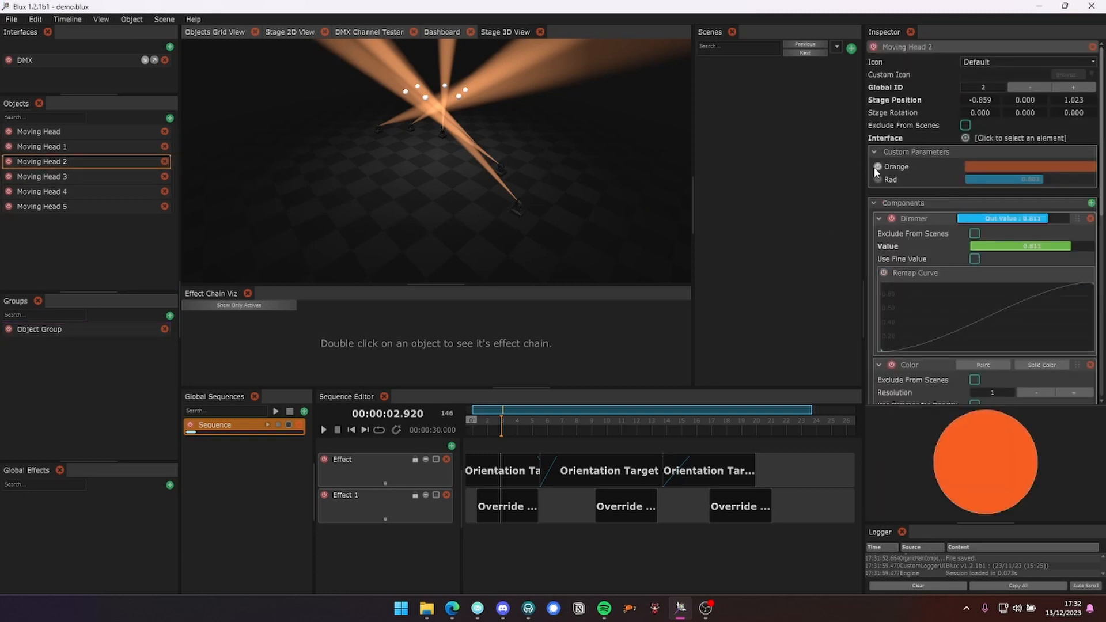
Override the Orange custom parameter on Moving Head 2 with pure red
left_click(973, 166)
left_click_drag(795, 187, 788, 206)
left_click(471, 154)
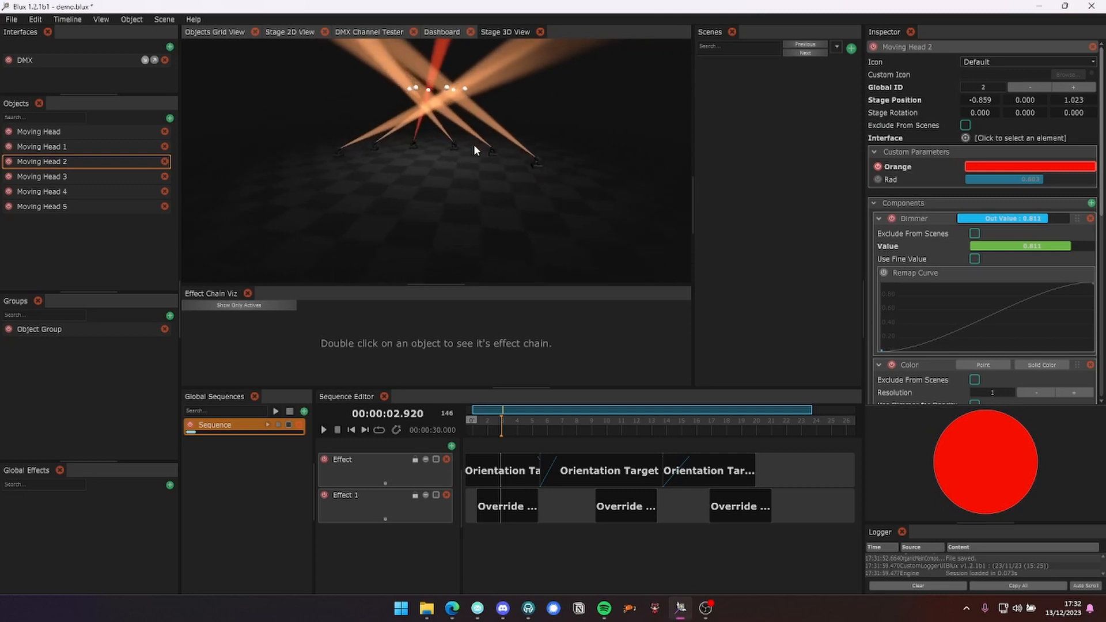
Override the Orange custom parameter on Moving Head 3 with the same pure red
left_click(85, 177)
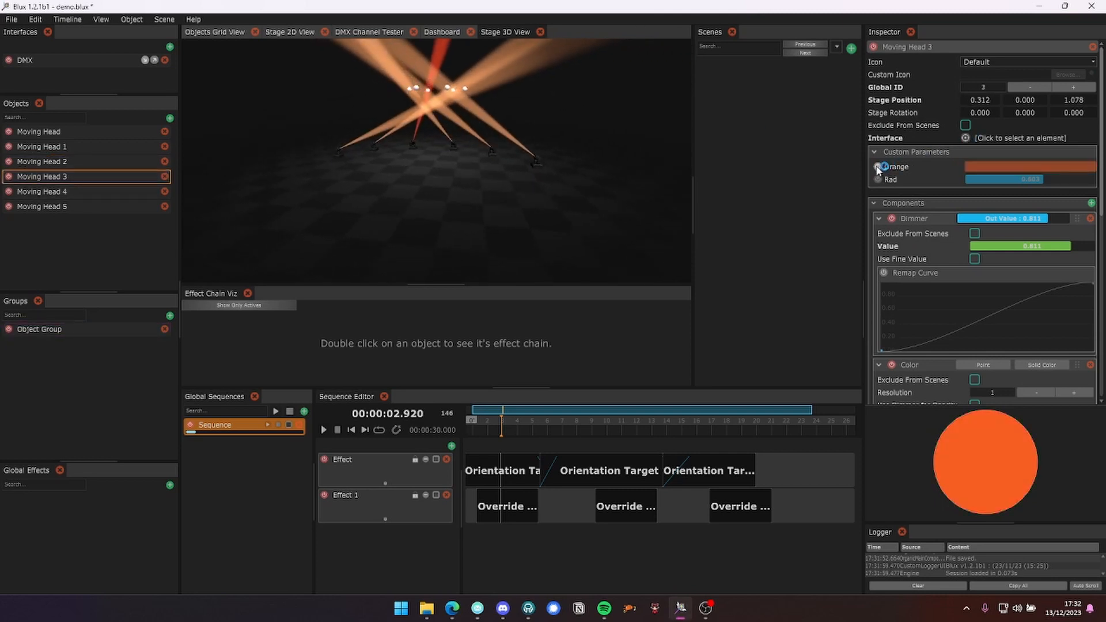
left_click(979, 167)
left_click(799, 189)
left_click_drag(799, 189, 790, 200)
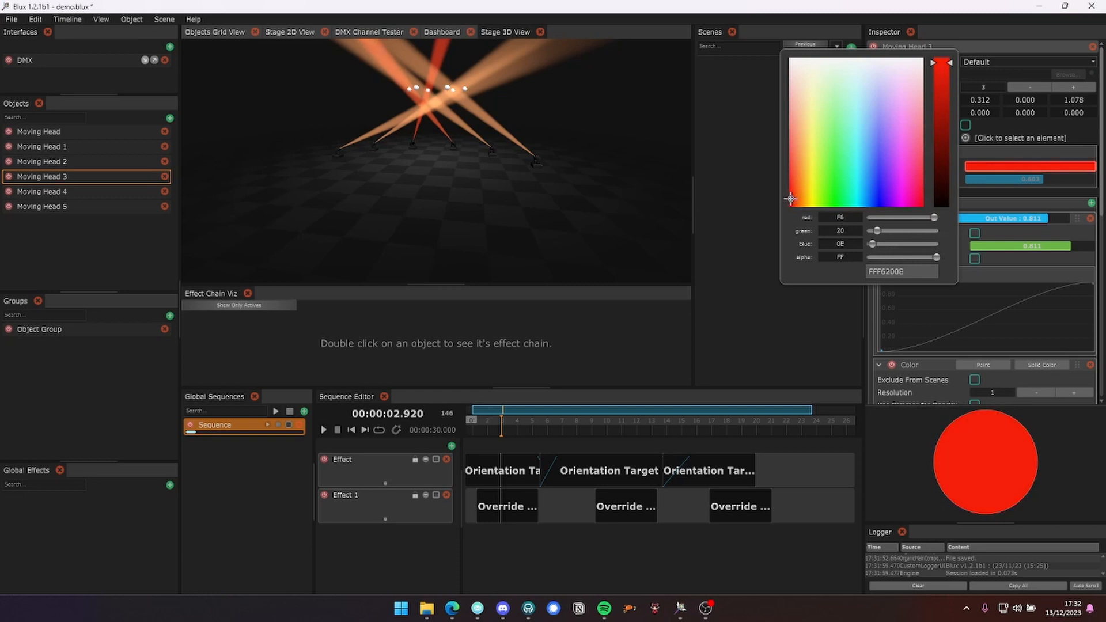
left_click_drag(542, 161, 603, 161)
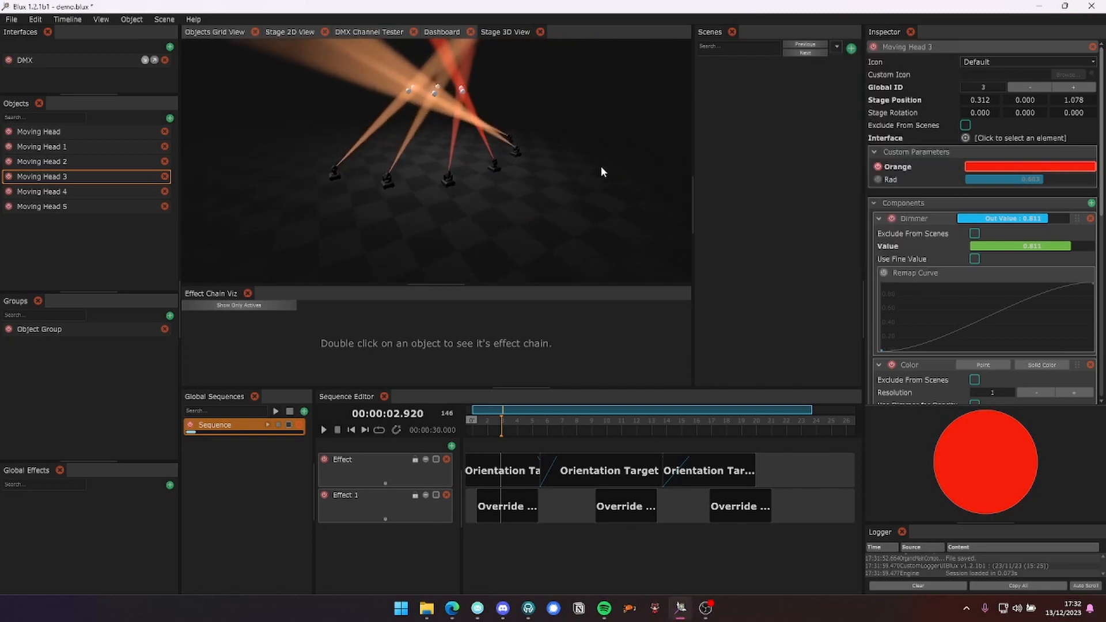
left_click(979, 167)
left_click(790, 190)
left_click_drag(791, 190, 789, 200)
left_click(638, 160)
left_click_drag(662, 174, 613, 168)
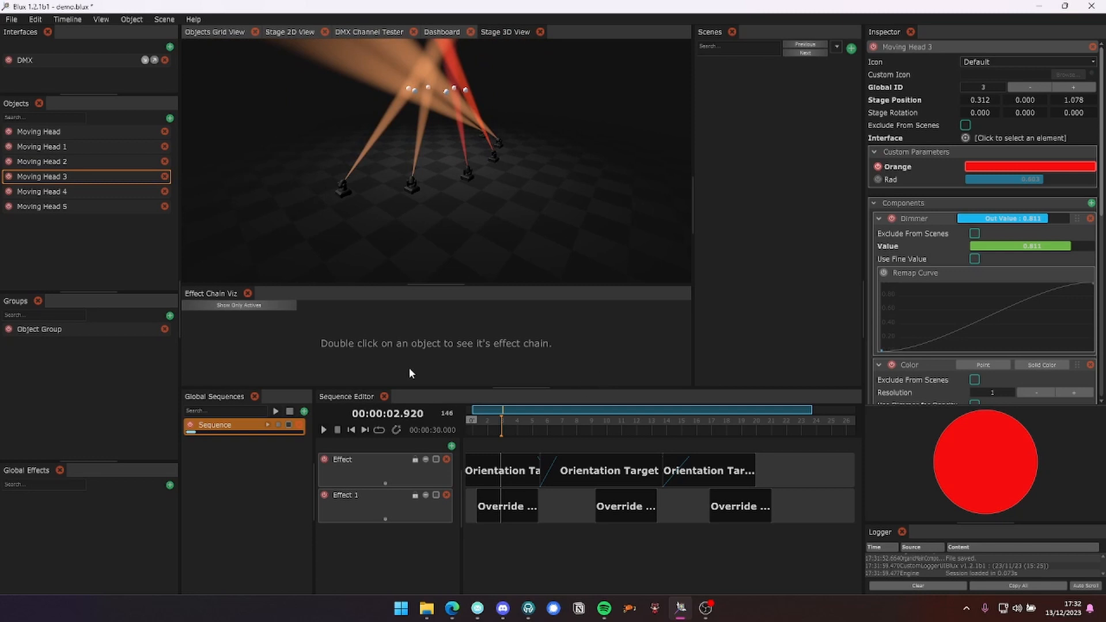
Compare the shared Objects custom parameters with the overrides on Moving Head 2 and Moving Head 3
left_click(86, 262)
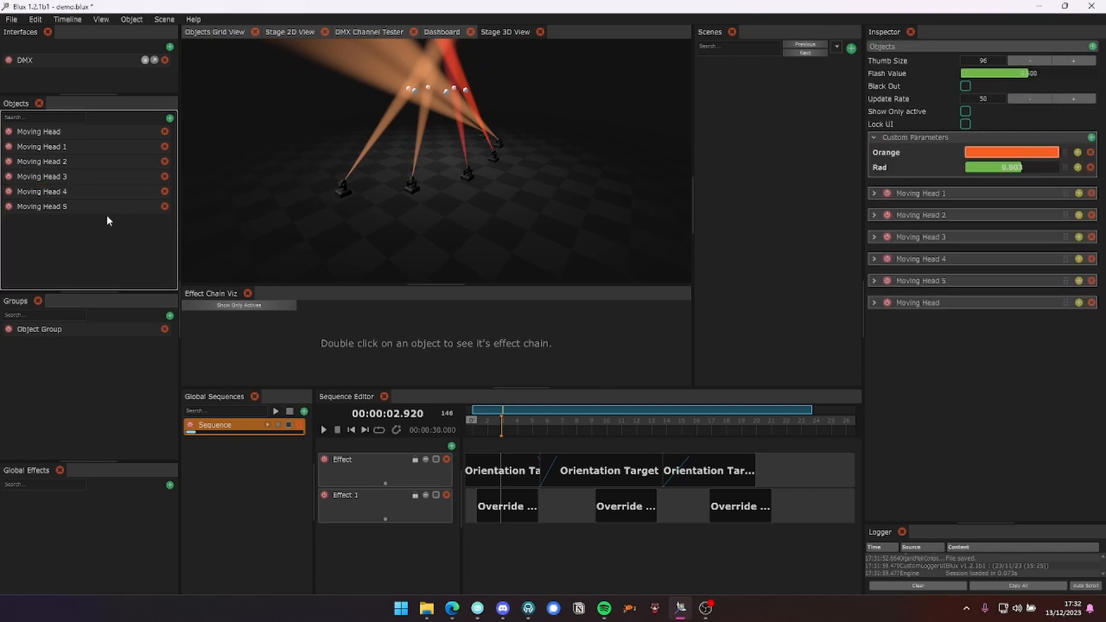
left_click(107, 161)
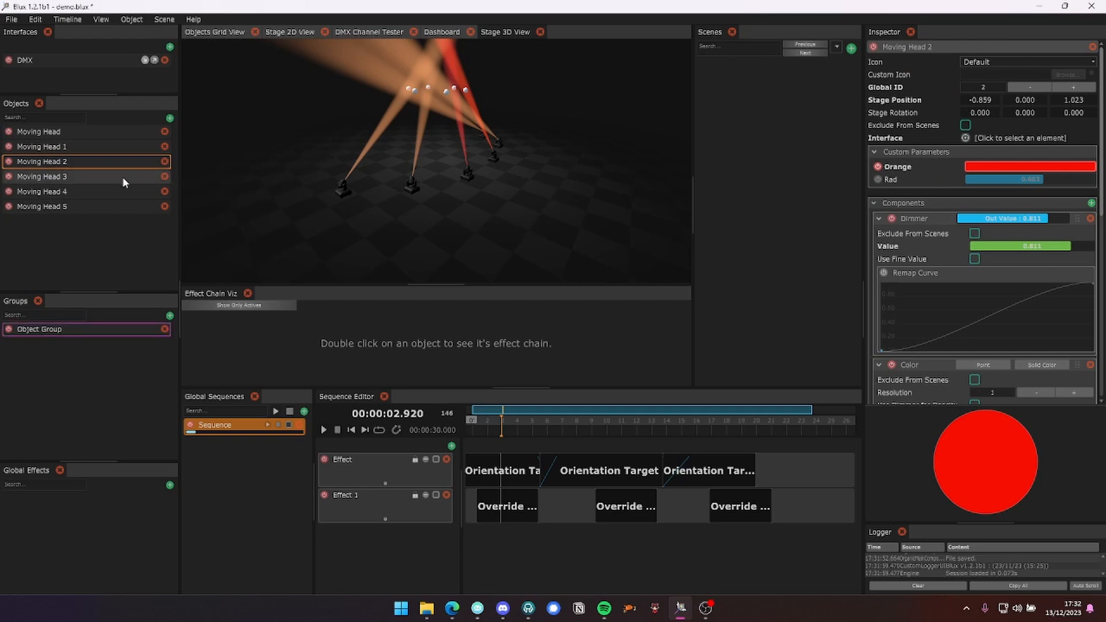
left_click(122, 176)
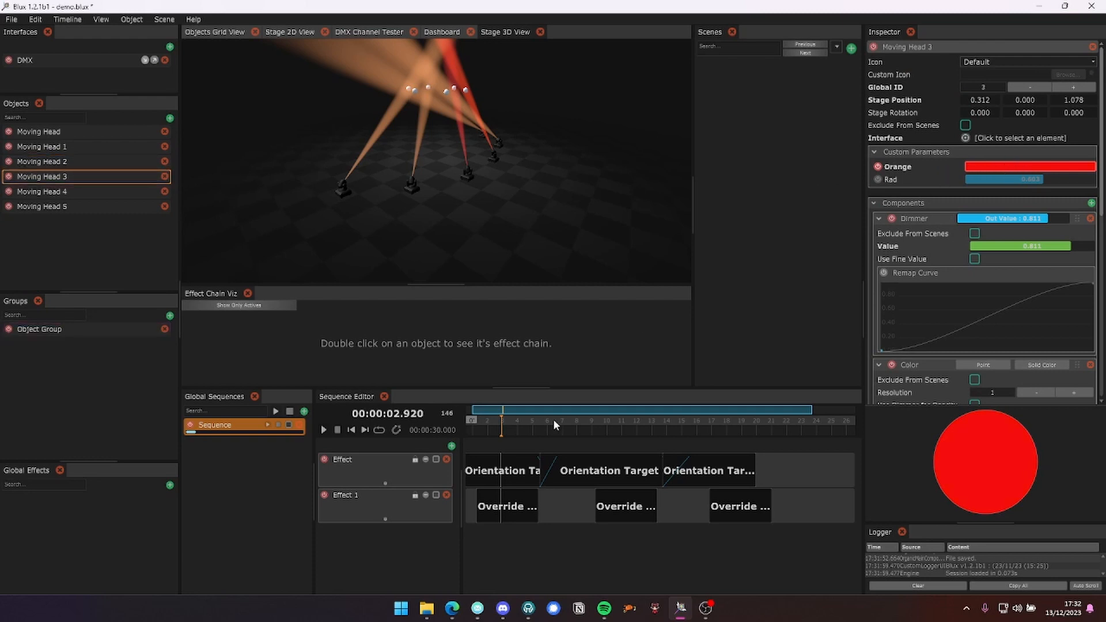
Scrub the sequence to 18.32 s and 17.44 s, examining the stage beams and the Object Group
left_click_drag(504, 427, 731, 433)
left_click_drag(570, 247, 458, 136)
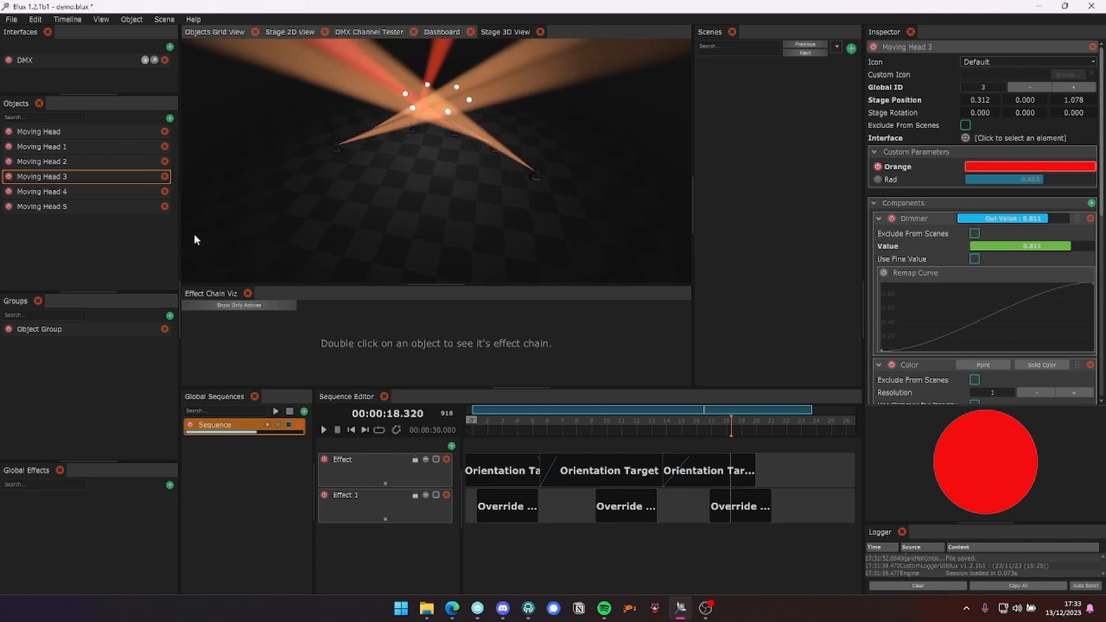
left_click(126, 329)
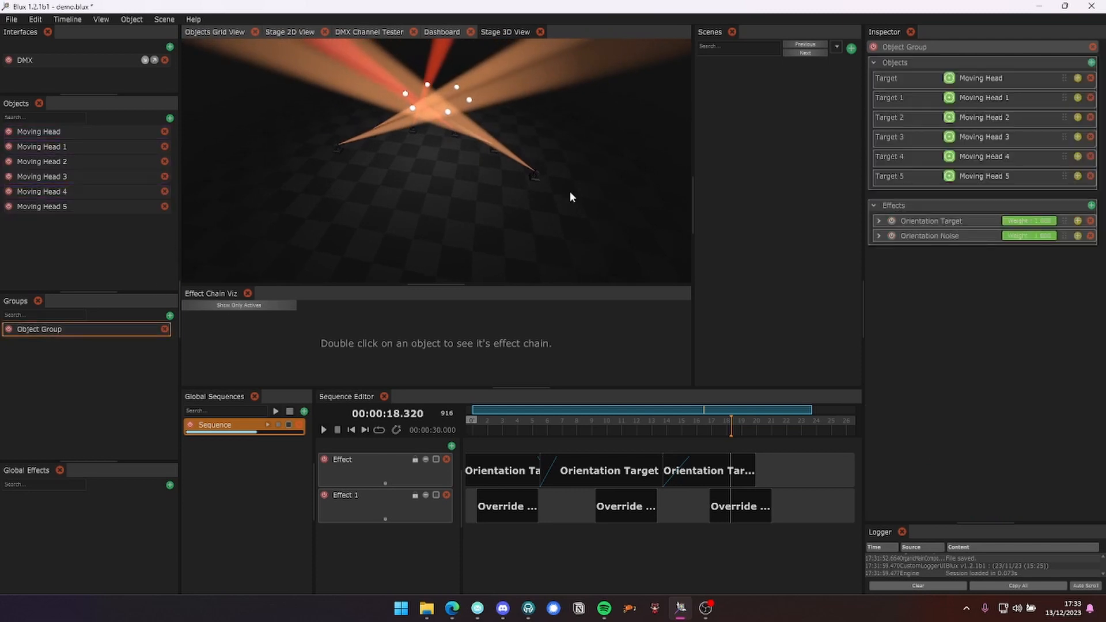
left_click(718, 424)
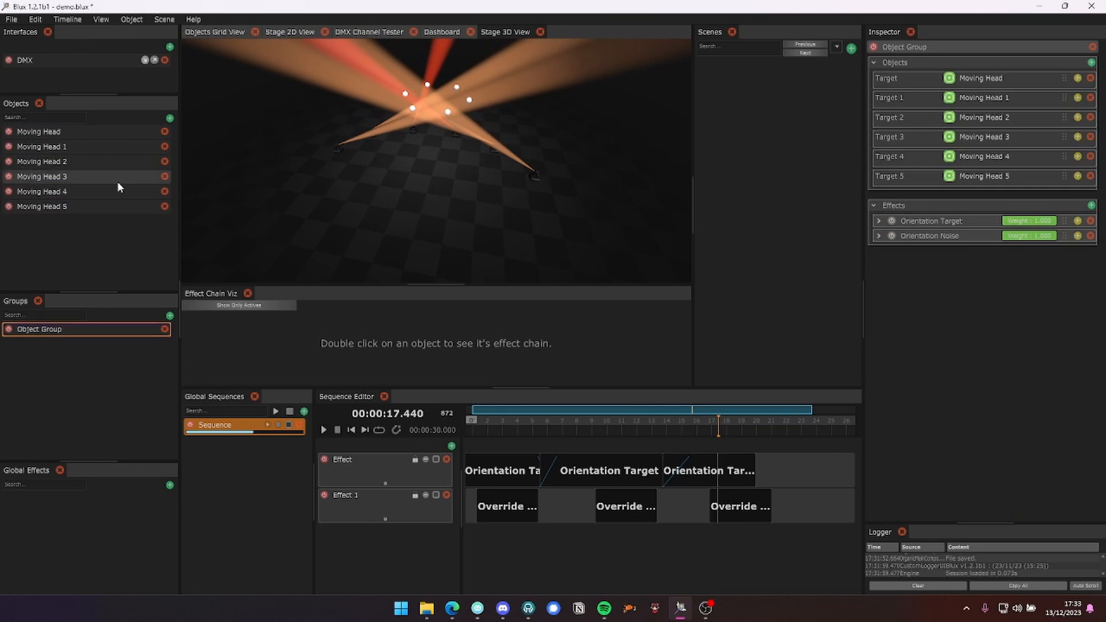
Override the Rad custom parameter on Moving Head 5 with a higher value and scrub the sequence to 3.68 s
left_click(91, 206)
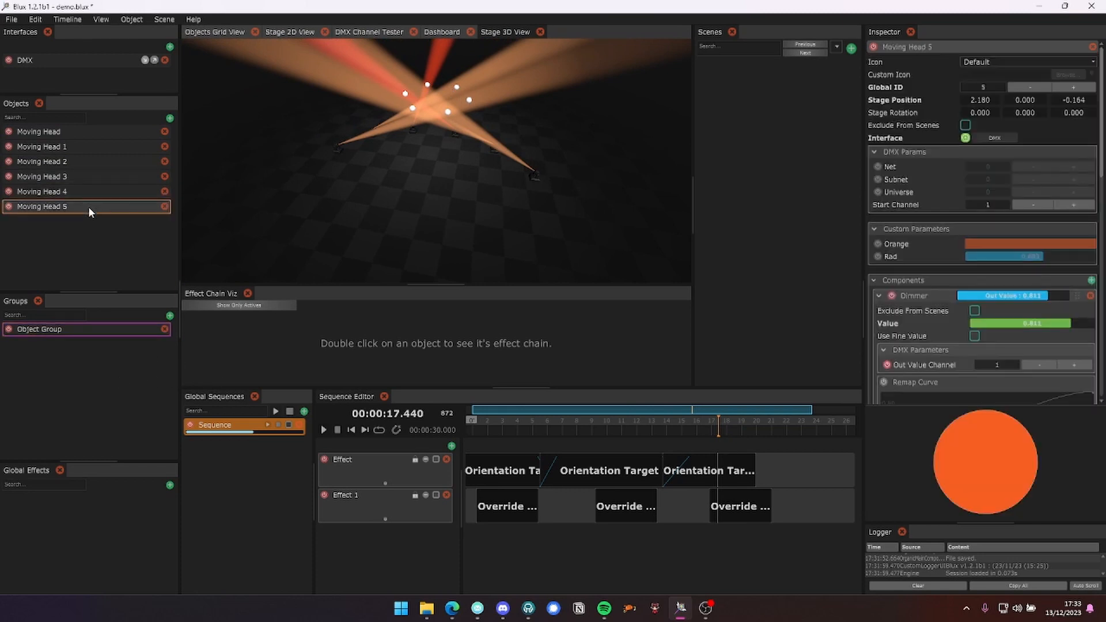
left_click(878, 257)
left_click_drag(1042, 256, 1091, 256)
left_click_drag(568, 197, 572, 199)
left_click_drag(689, 425, 513, 420)
Set the first Orientation Target block's Turn Speed to 0.4 and play the sequence
left_click(92, 323)
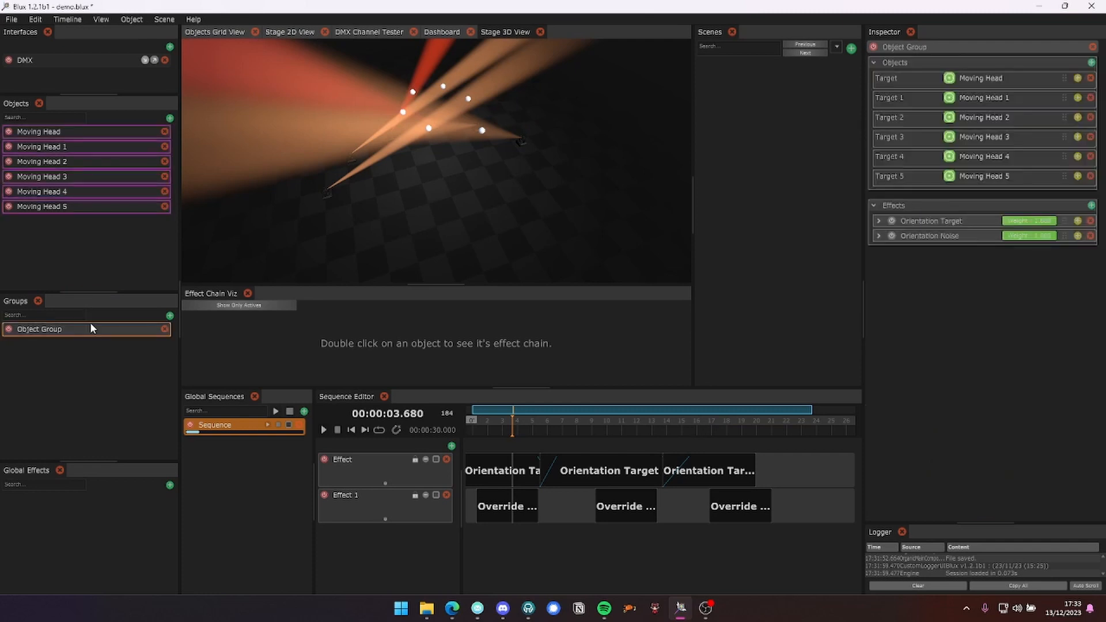
left_click(517, 470)
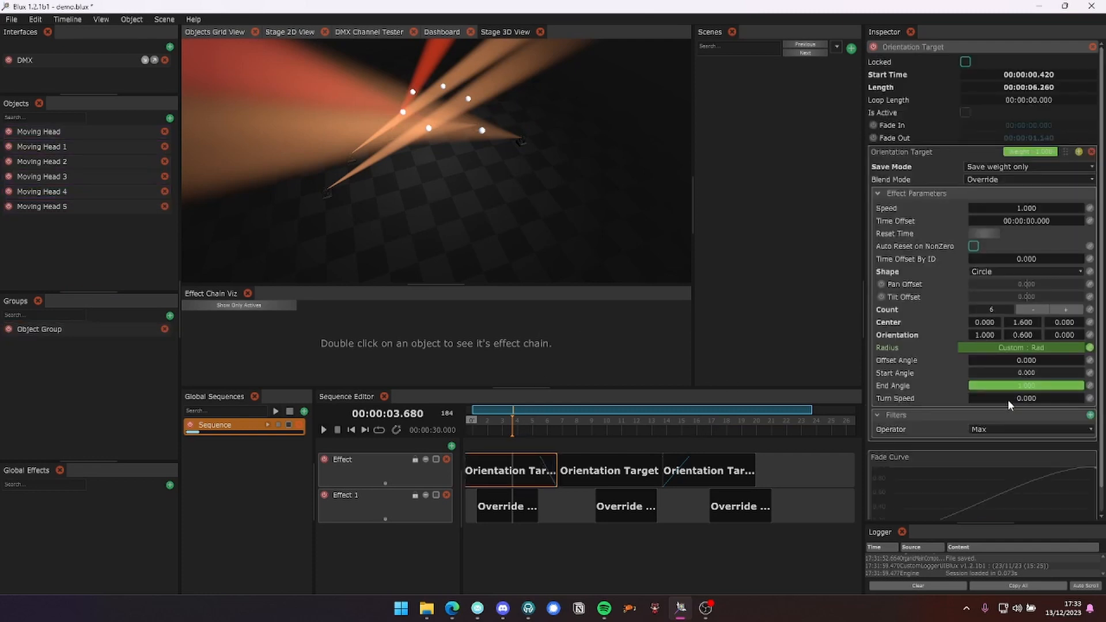
left_click_drag(1023, 396, 1013, 405)
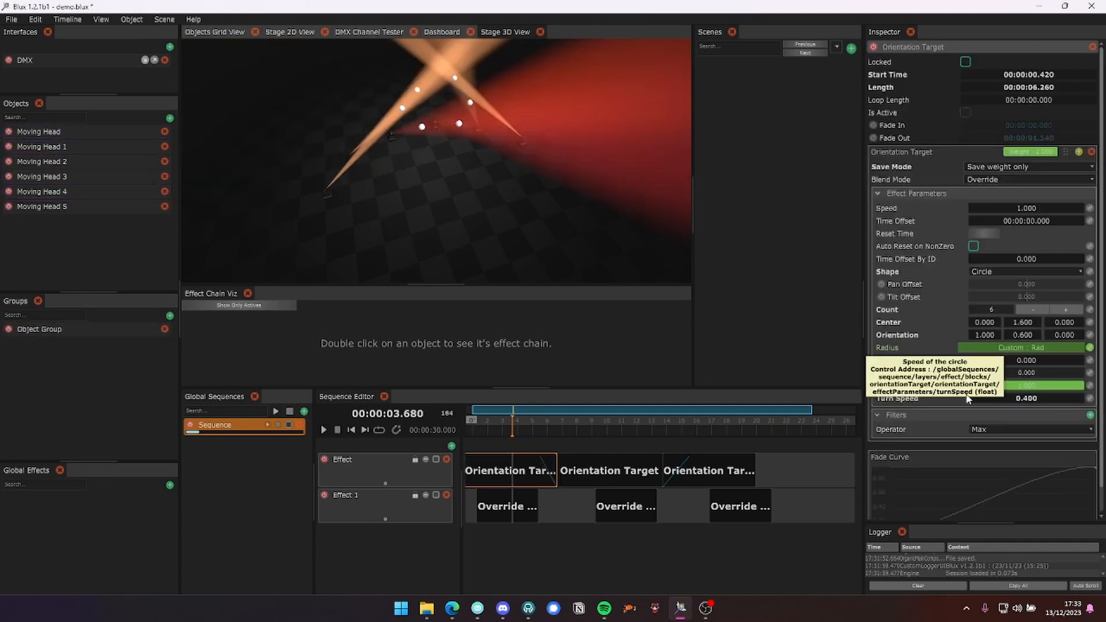
key("space")
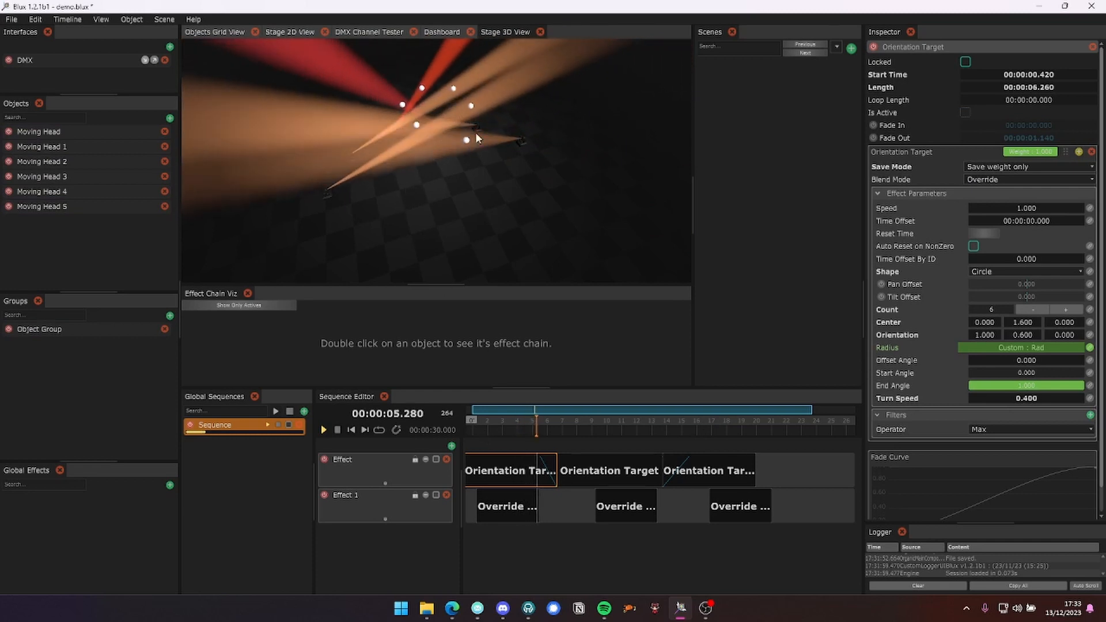
Set the third Orientation Target block's Turn Speed to -0.4 and play the sequence through that block
left_click(667, 422)
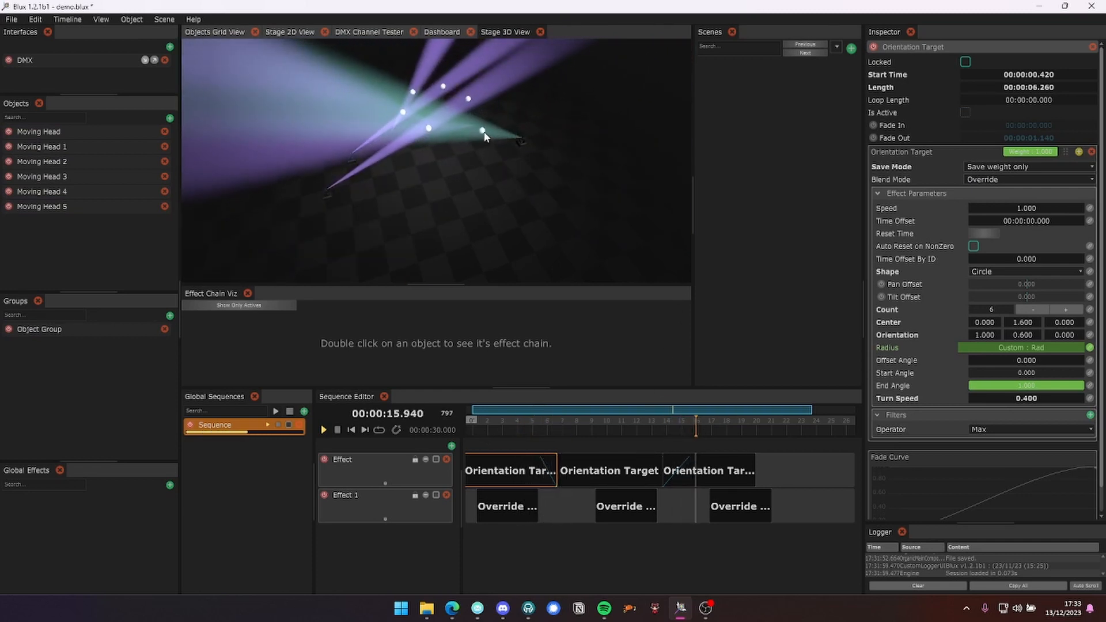
left_click(725, 476)
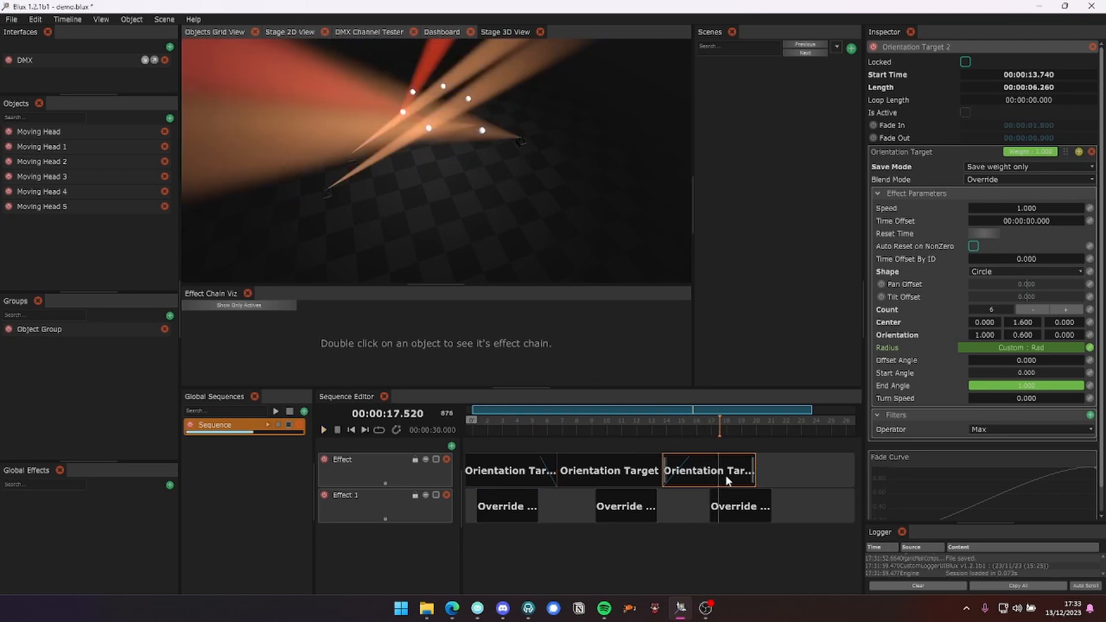
left_click(689, 424)
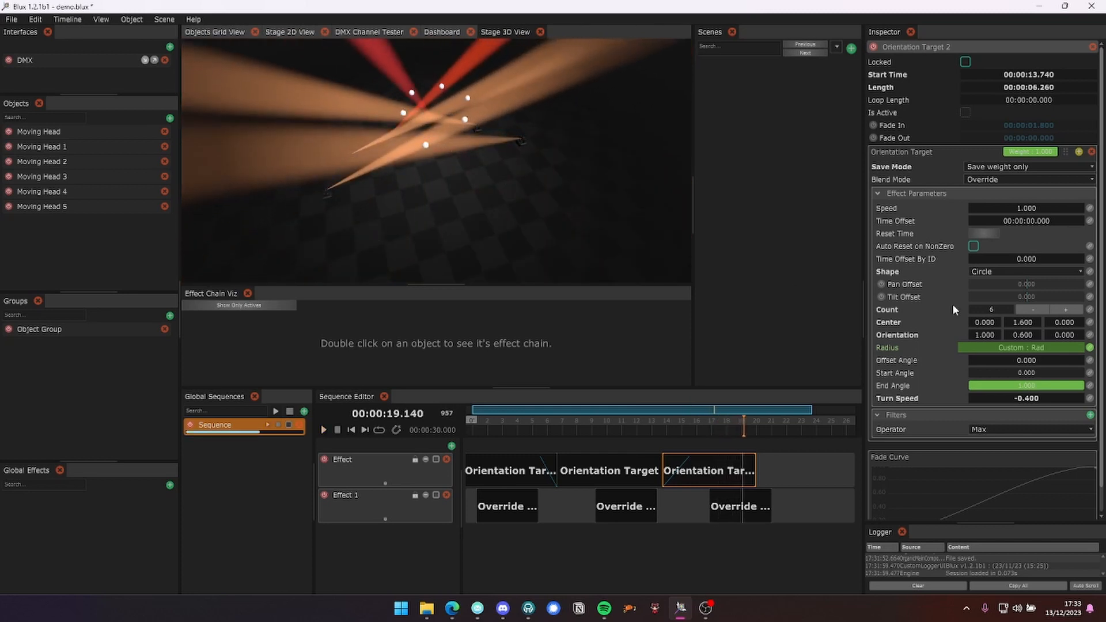
Review the shared Objects parameters, the Object Group and the third Orientation Target block, inspecting the 3D stage from several angles
left_click(87, 251)
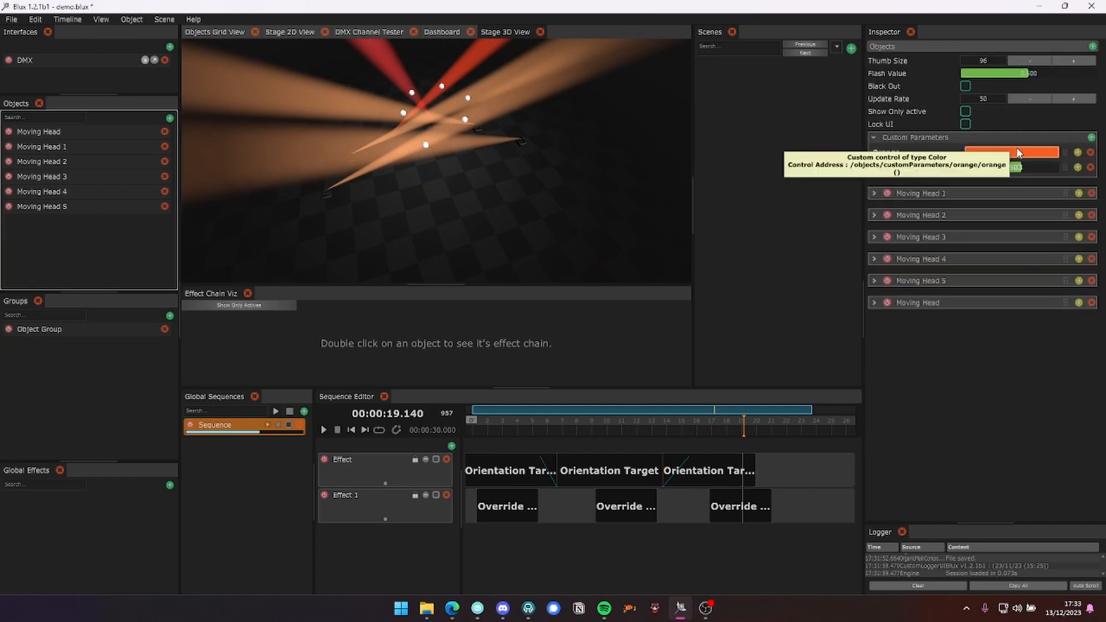
left_click(100, 333)
left_click(709, 470)
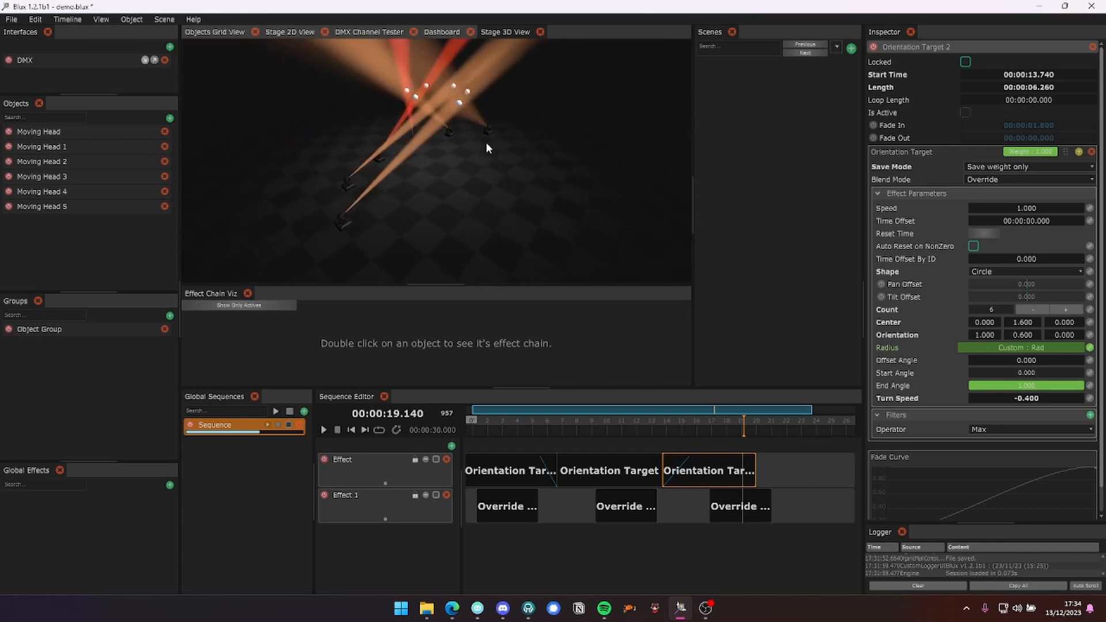
left_click_drag(470, 140, 516, 104)
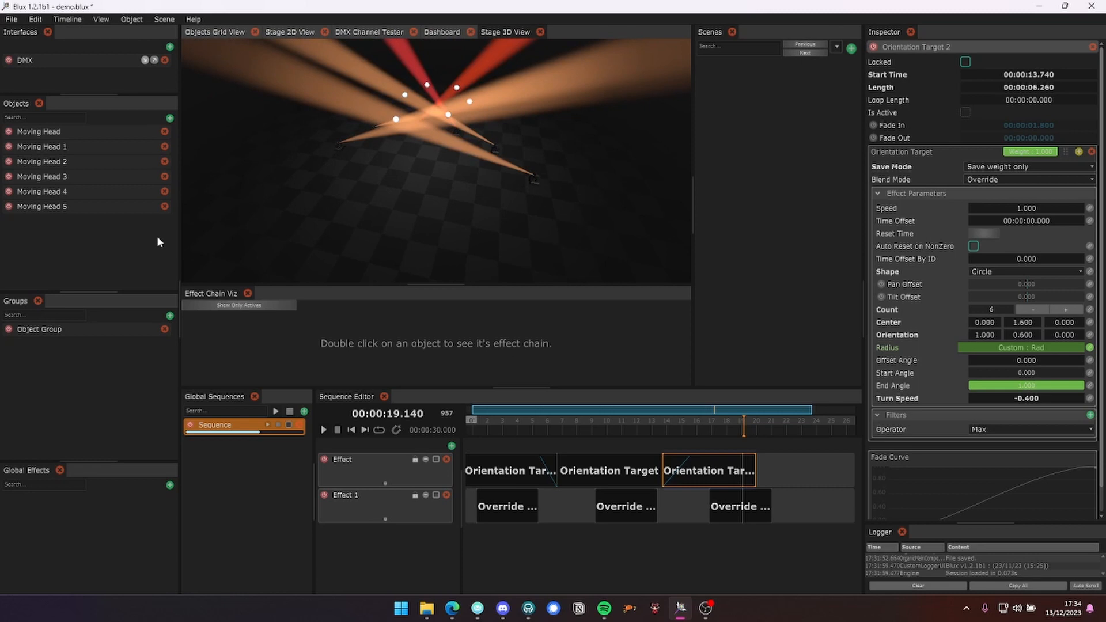
left_click_drag(677, 260, 529, 190)
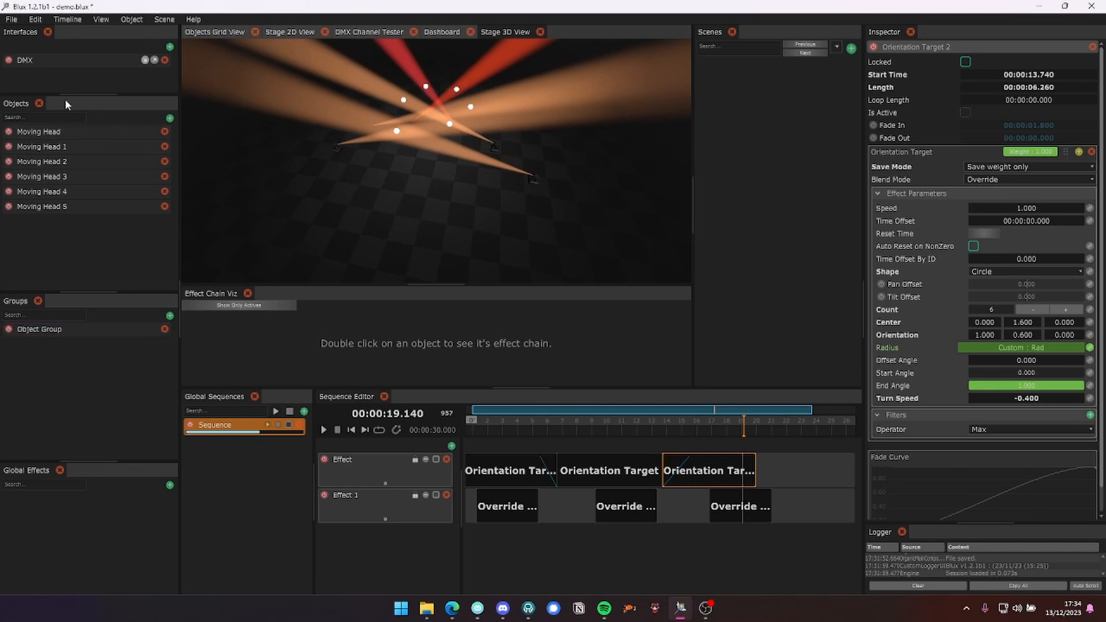
left_click_drag(88, 95, 87, 113)
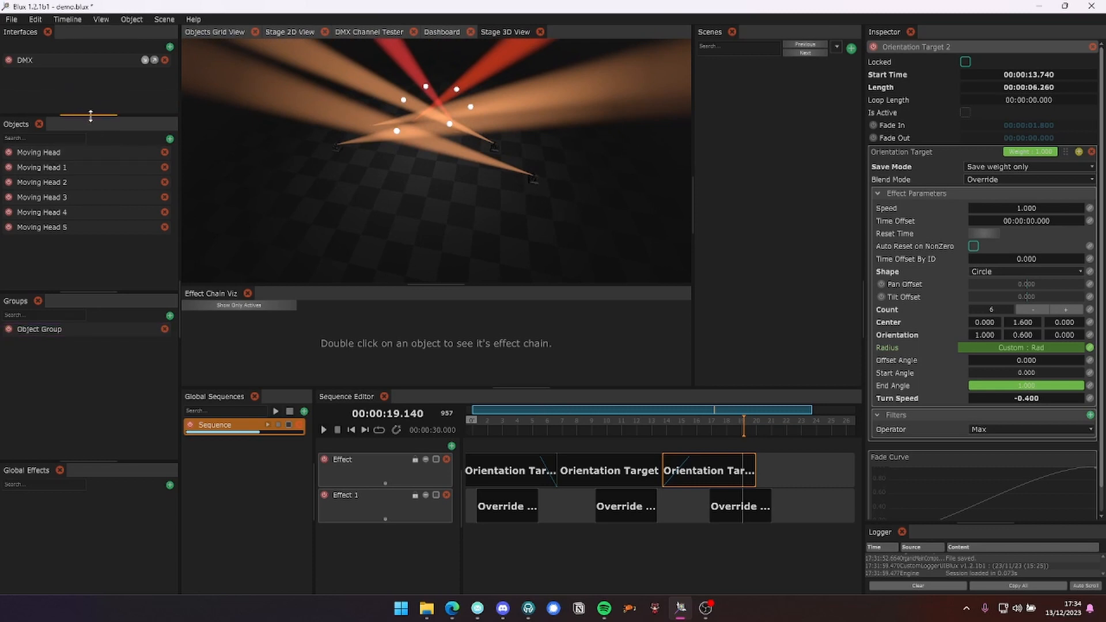